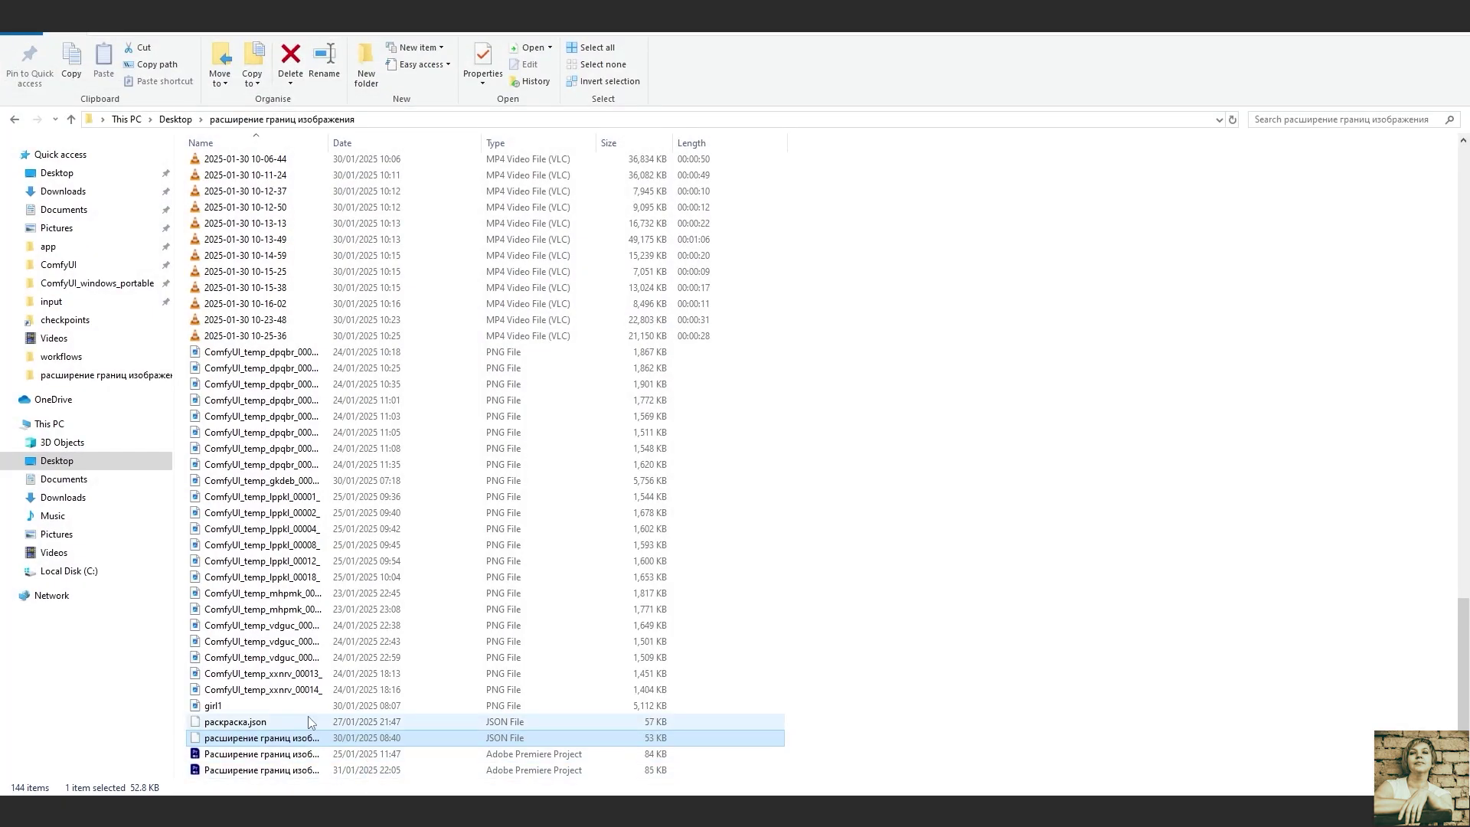
Load the "расширение границ" workflow JSON file into ComfyUI, dismiss the missing-nodes notice and show the browser in full screen
drag(308, 740, 558, 408)
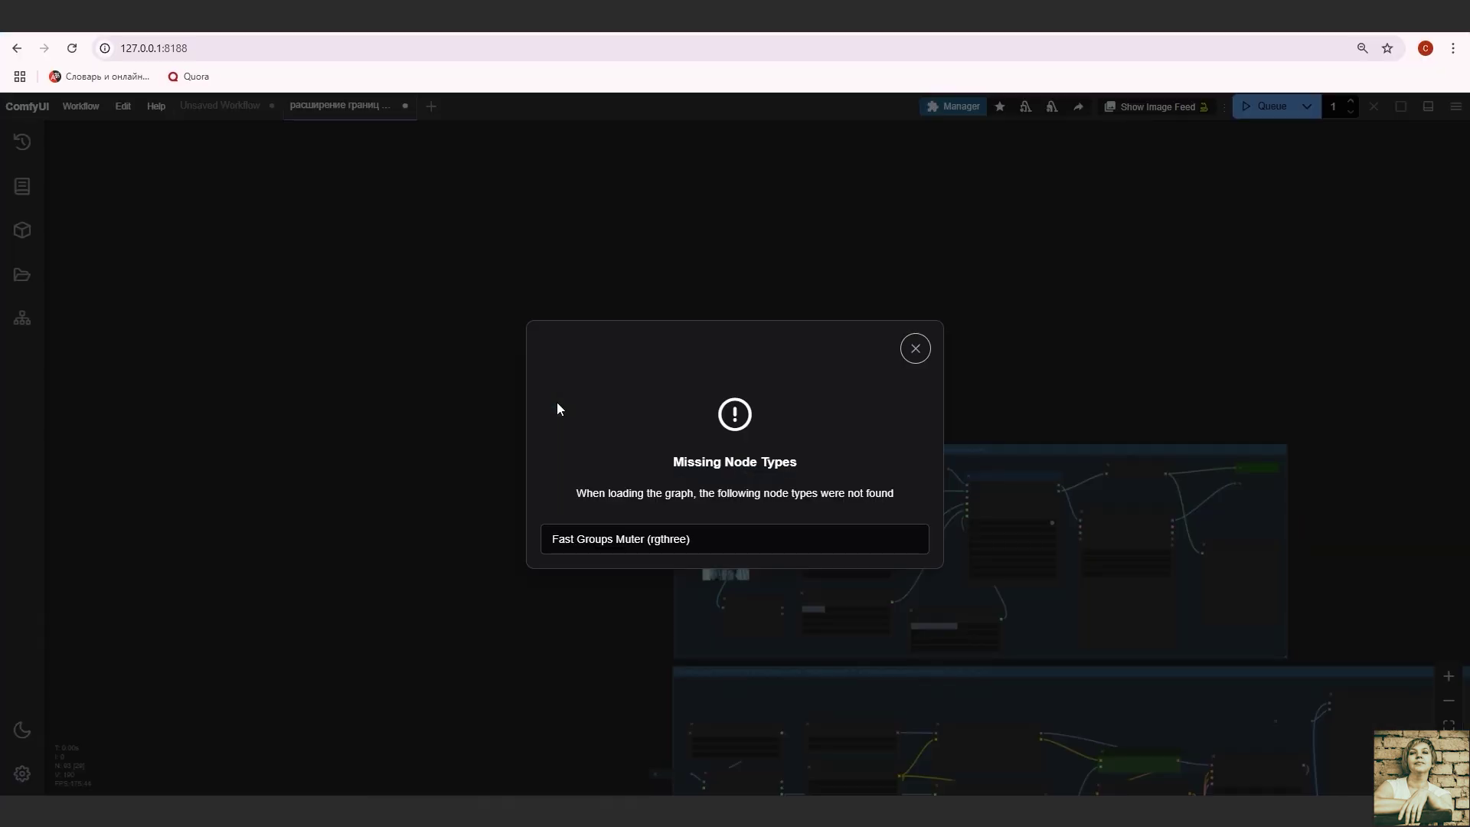
click(916, 348)
drag(935, 391, 706, 283)
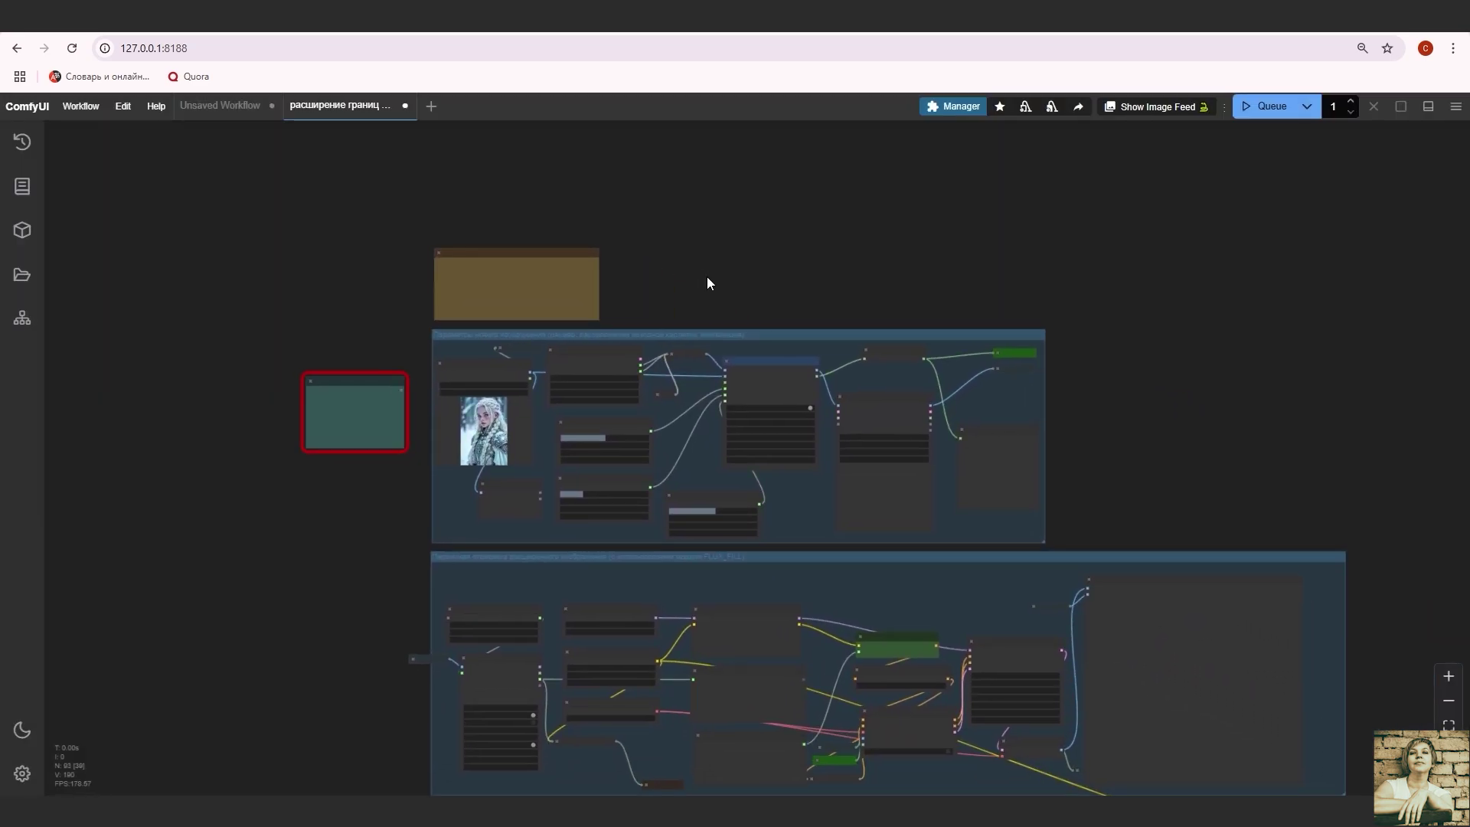
key(F11)
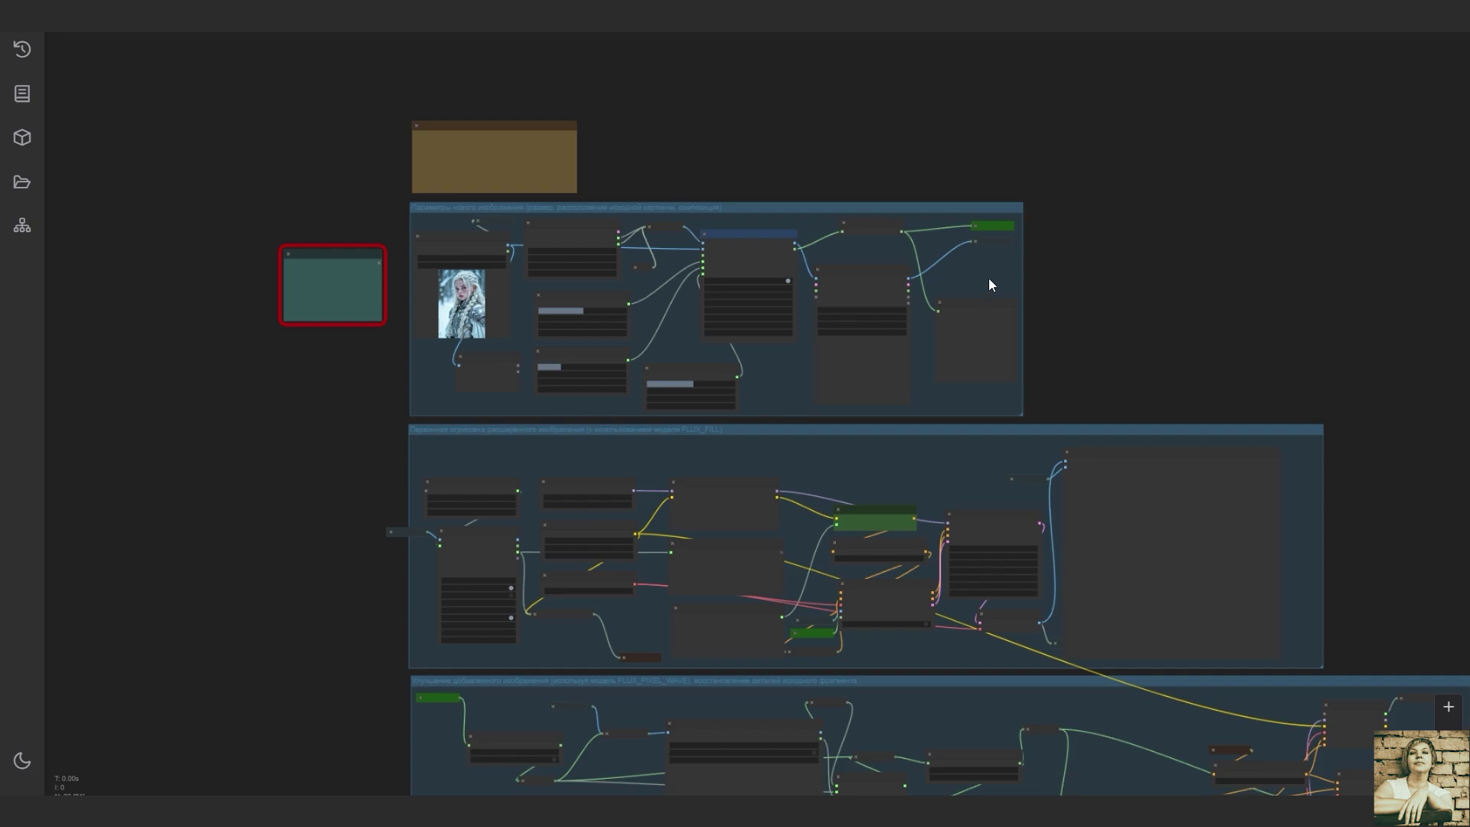
Install the missing custom node pack rgthree-comfy through ComfyUI Manager and return to the manager's main window
click(952, 15)
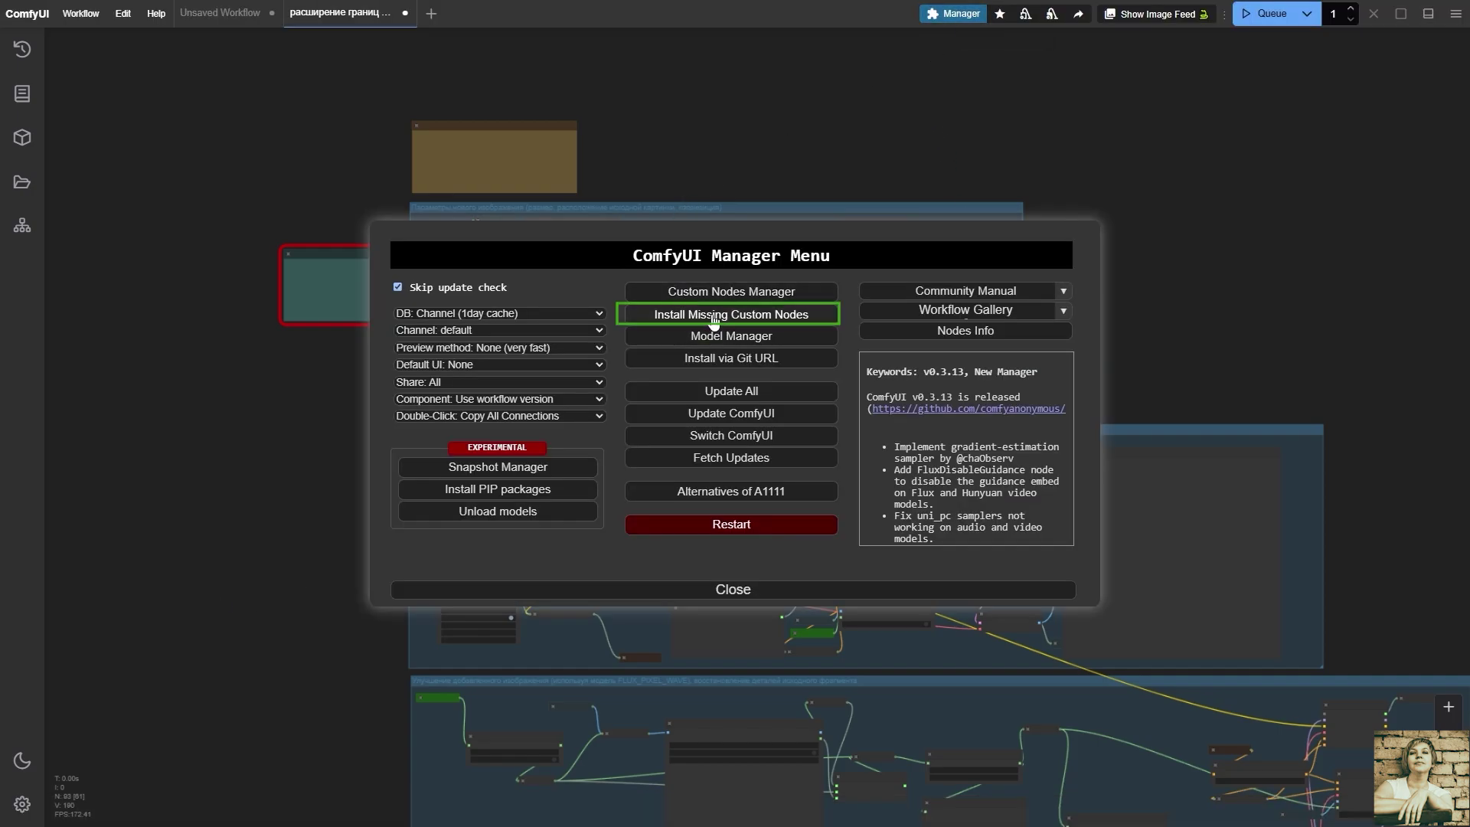
click(713, 316)
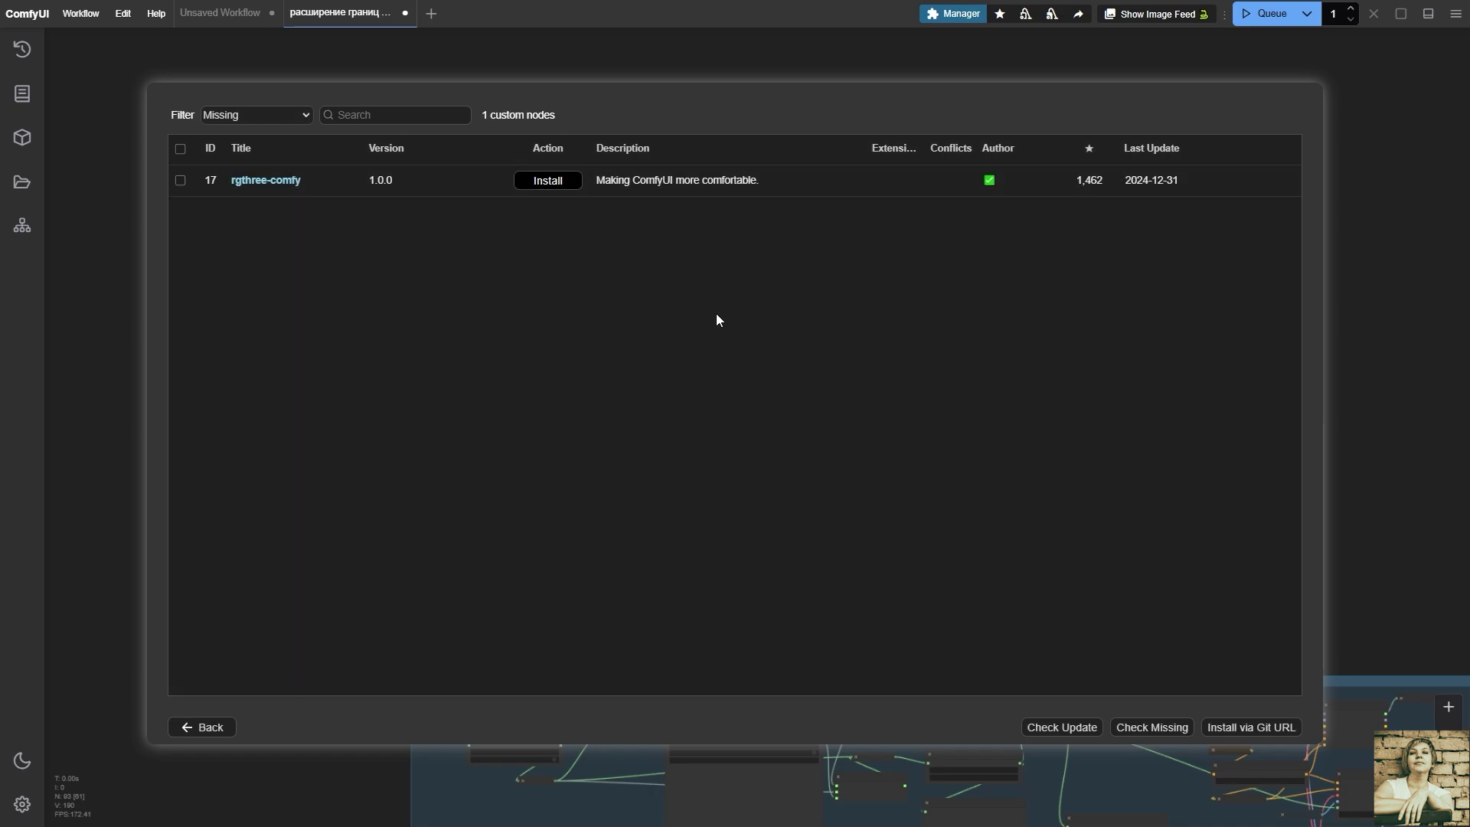
click(182, 182)
click(315, 694)
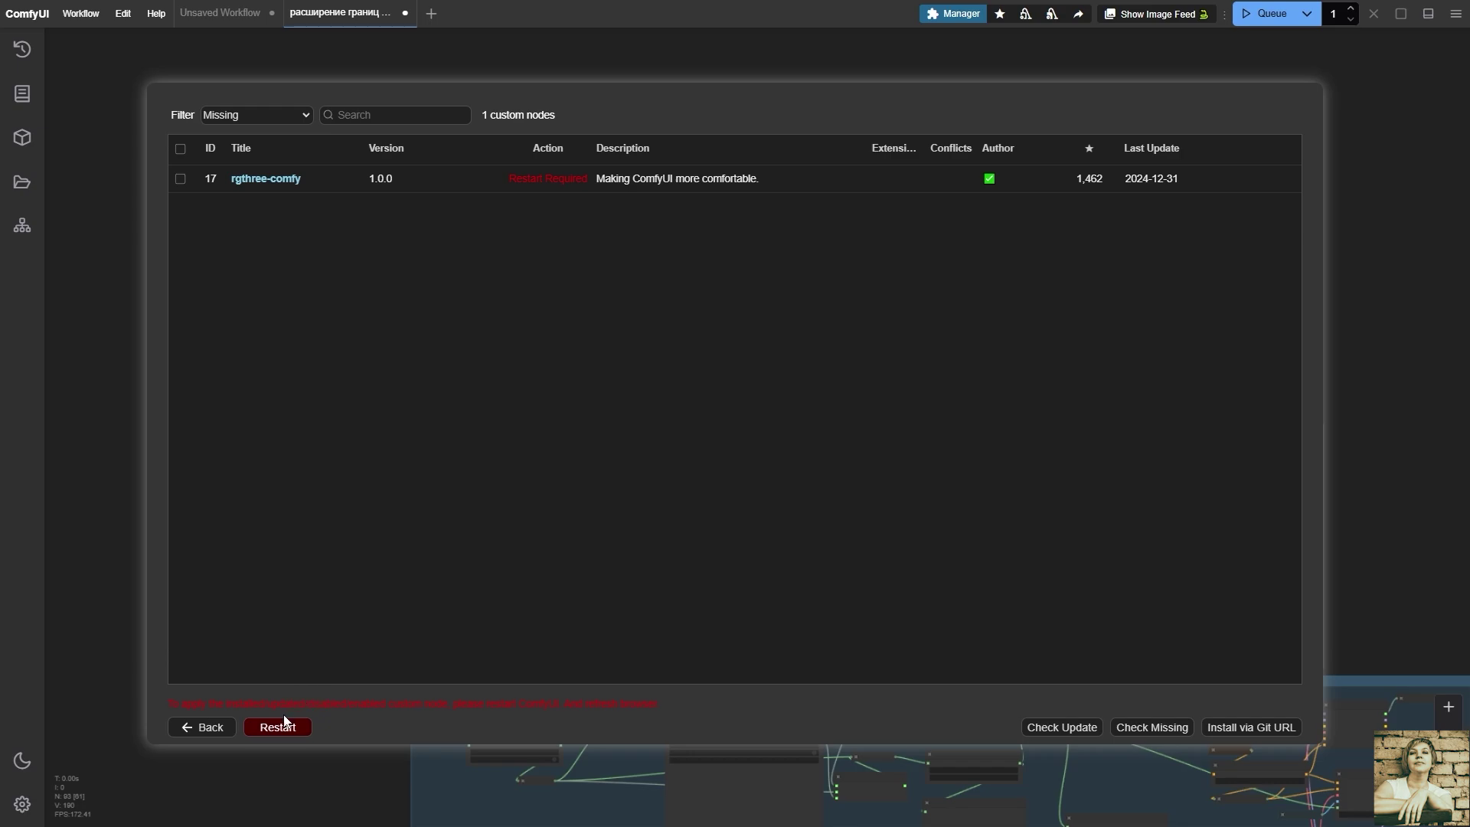
click(207, 728)
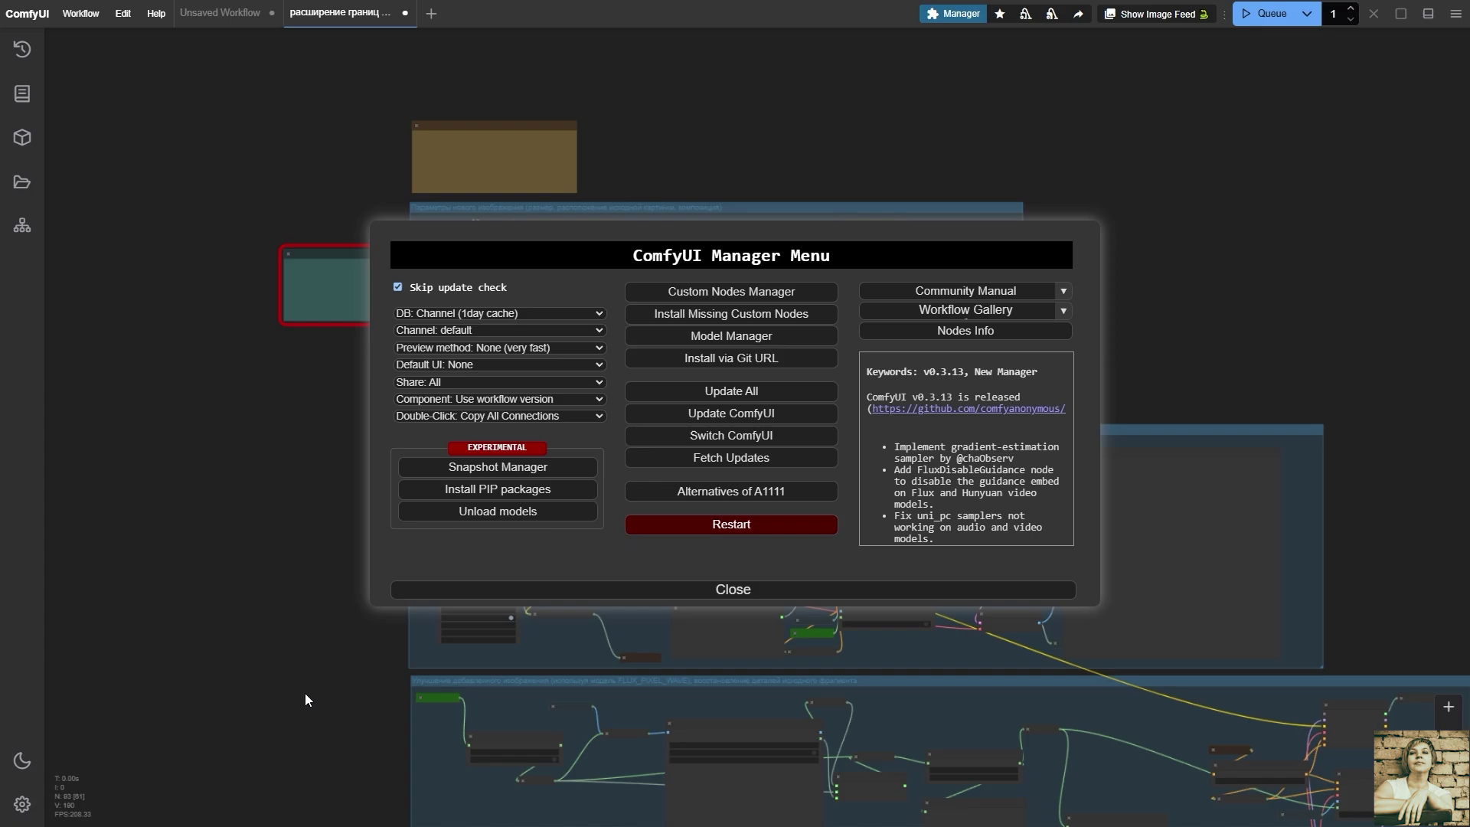
Update ComfyUI and all custom nodes, then switch to the Pinokio terminal to check the server's startup log
click(739, 394)
key(F11)
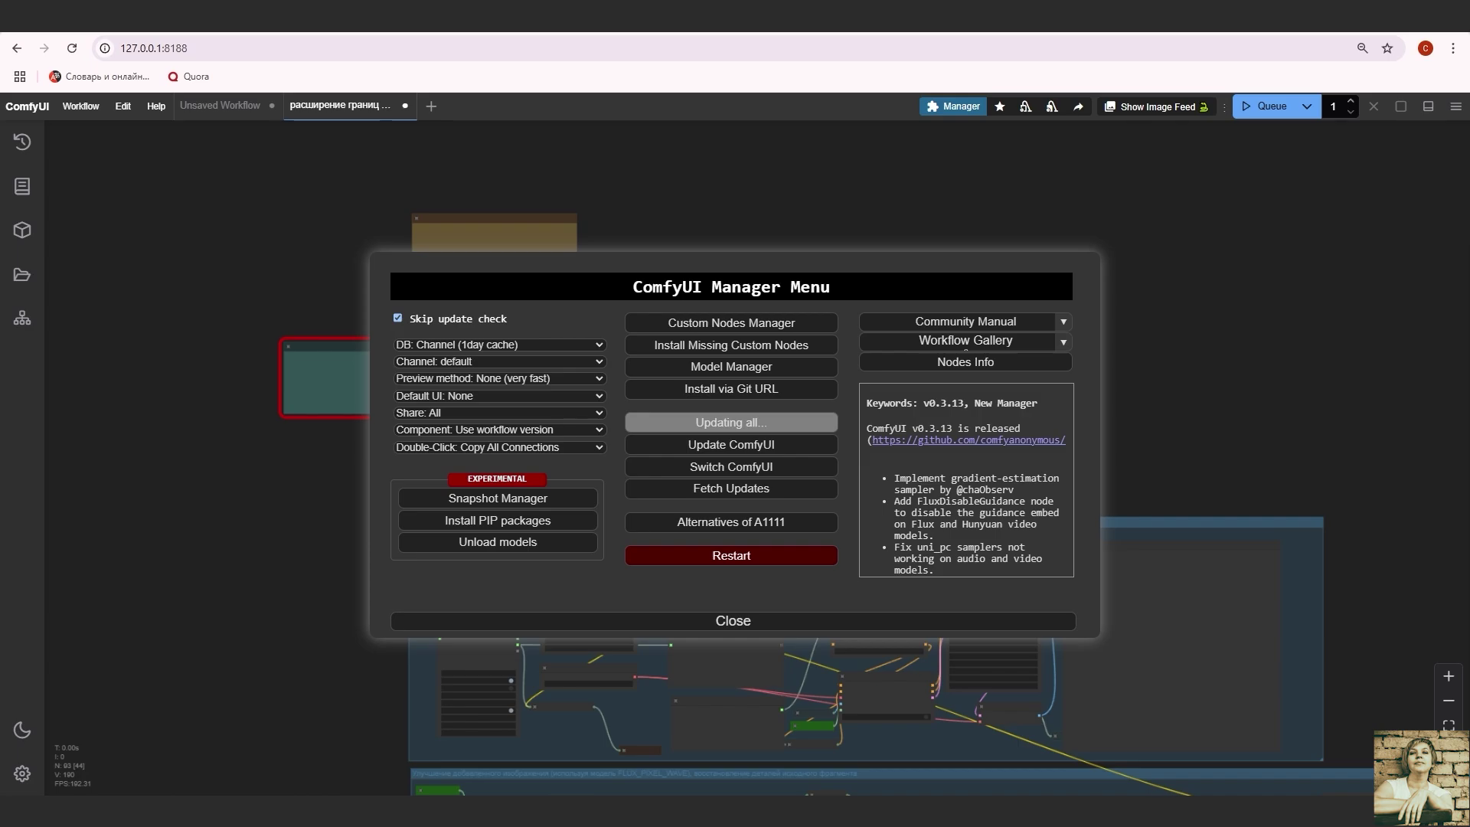
key(alt+Tab)
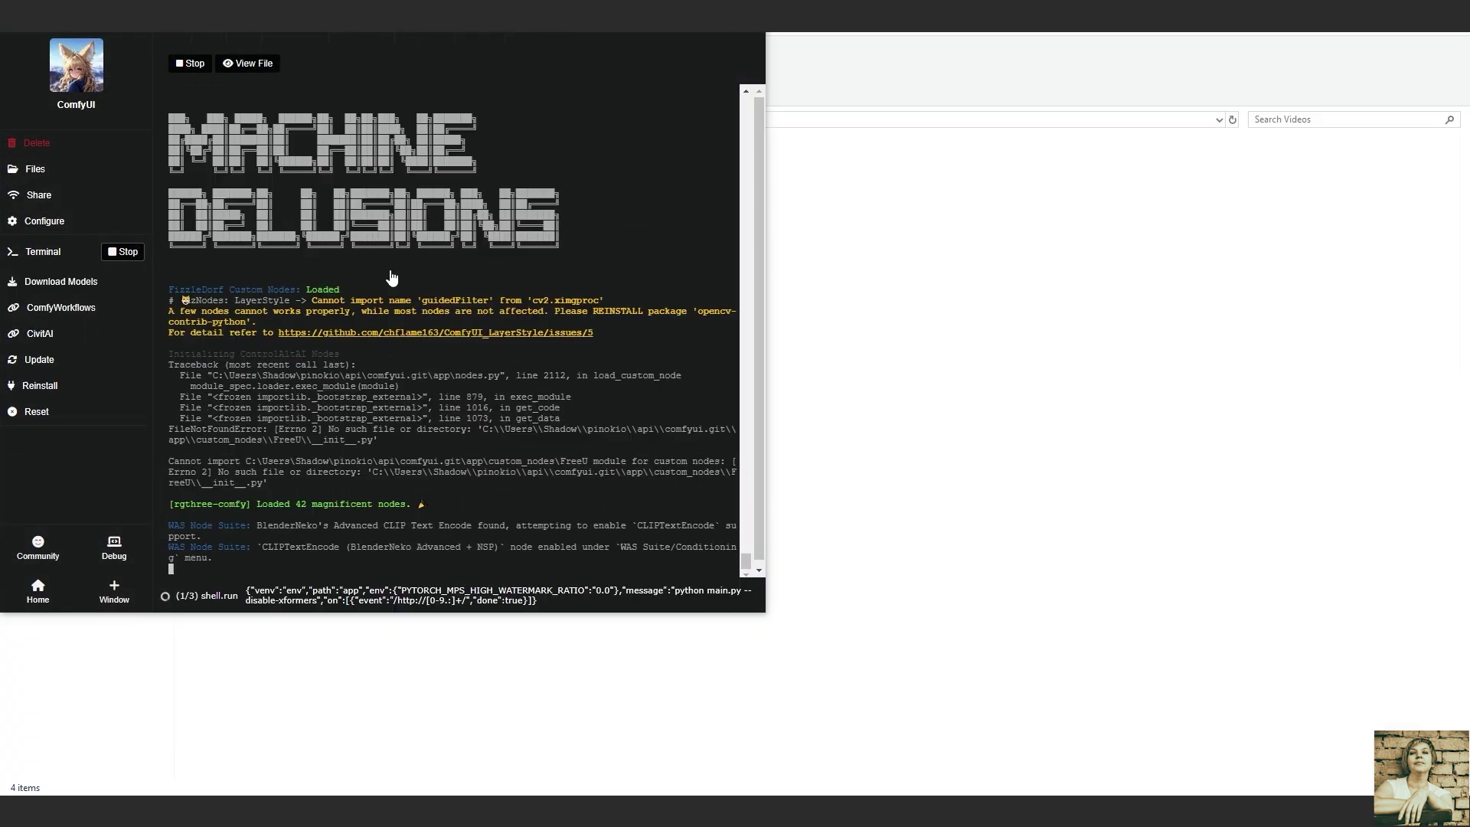
click(375, 549)
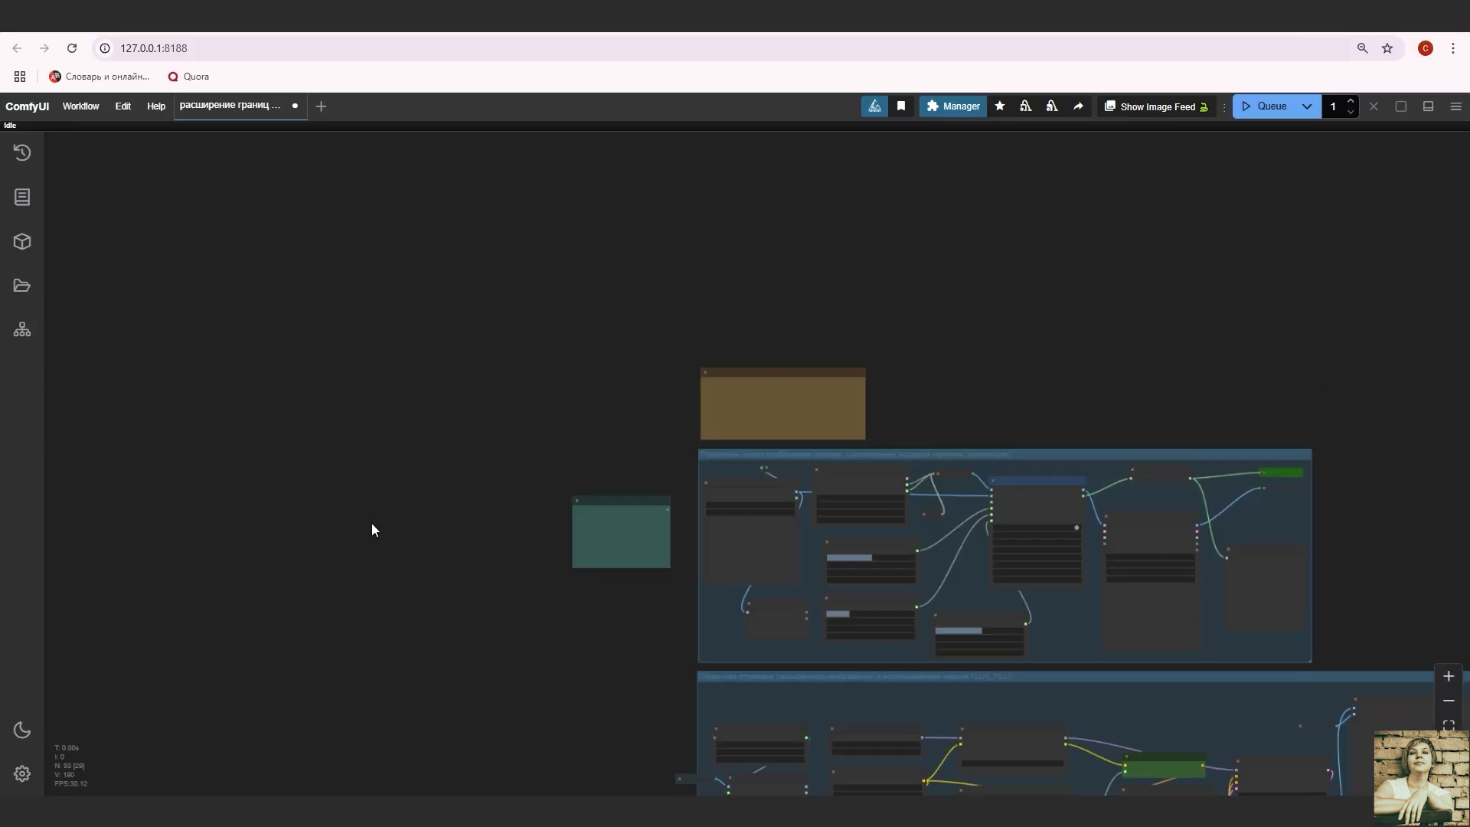
Examine the workflow's new-image parameters group and the FLUX_FILL primary rendering group
drag(438, 572, 34, 297)
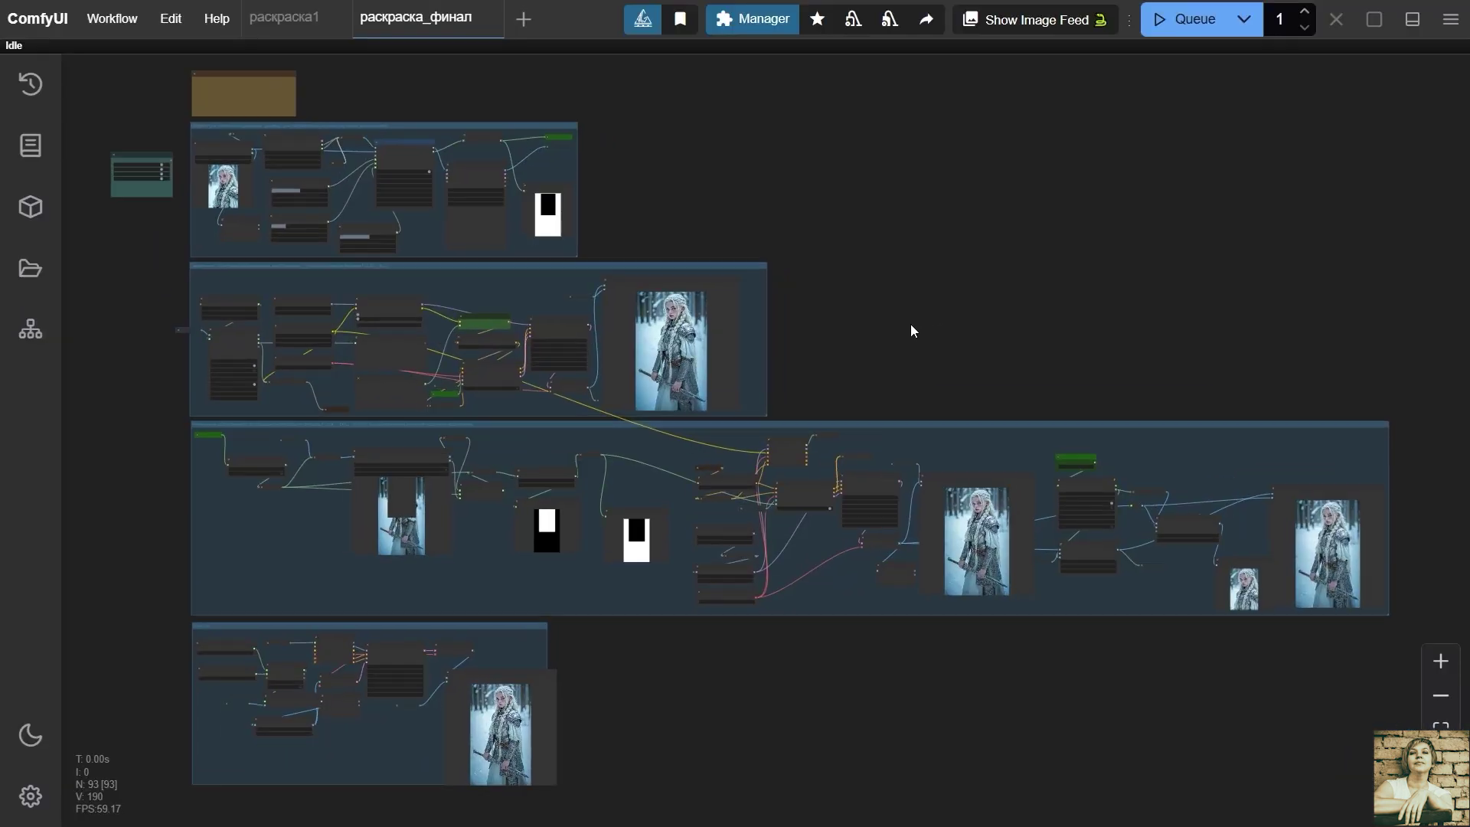
drag(911, 324, 953, 304)
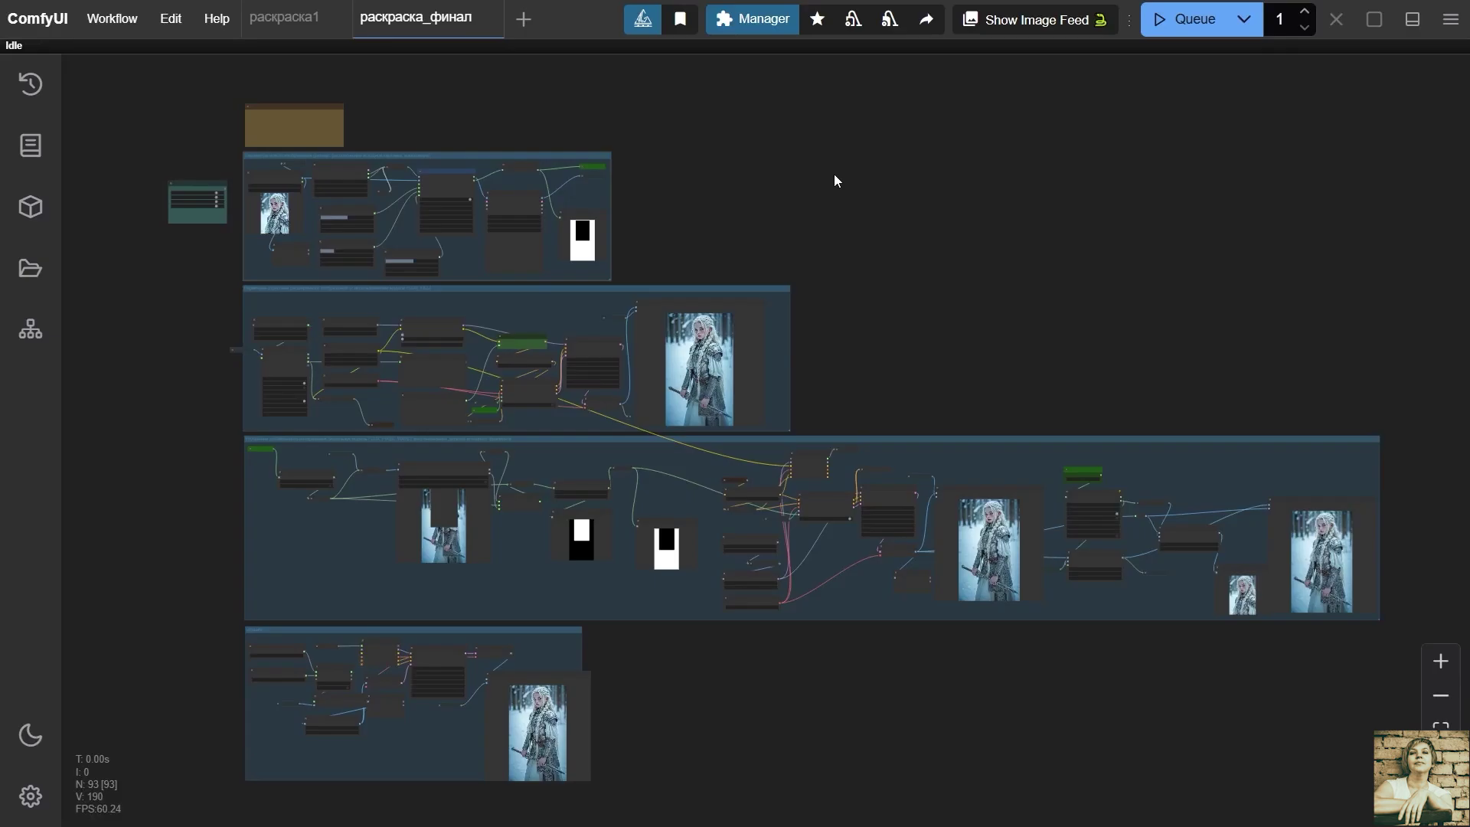
key(period)
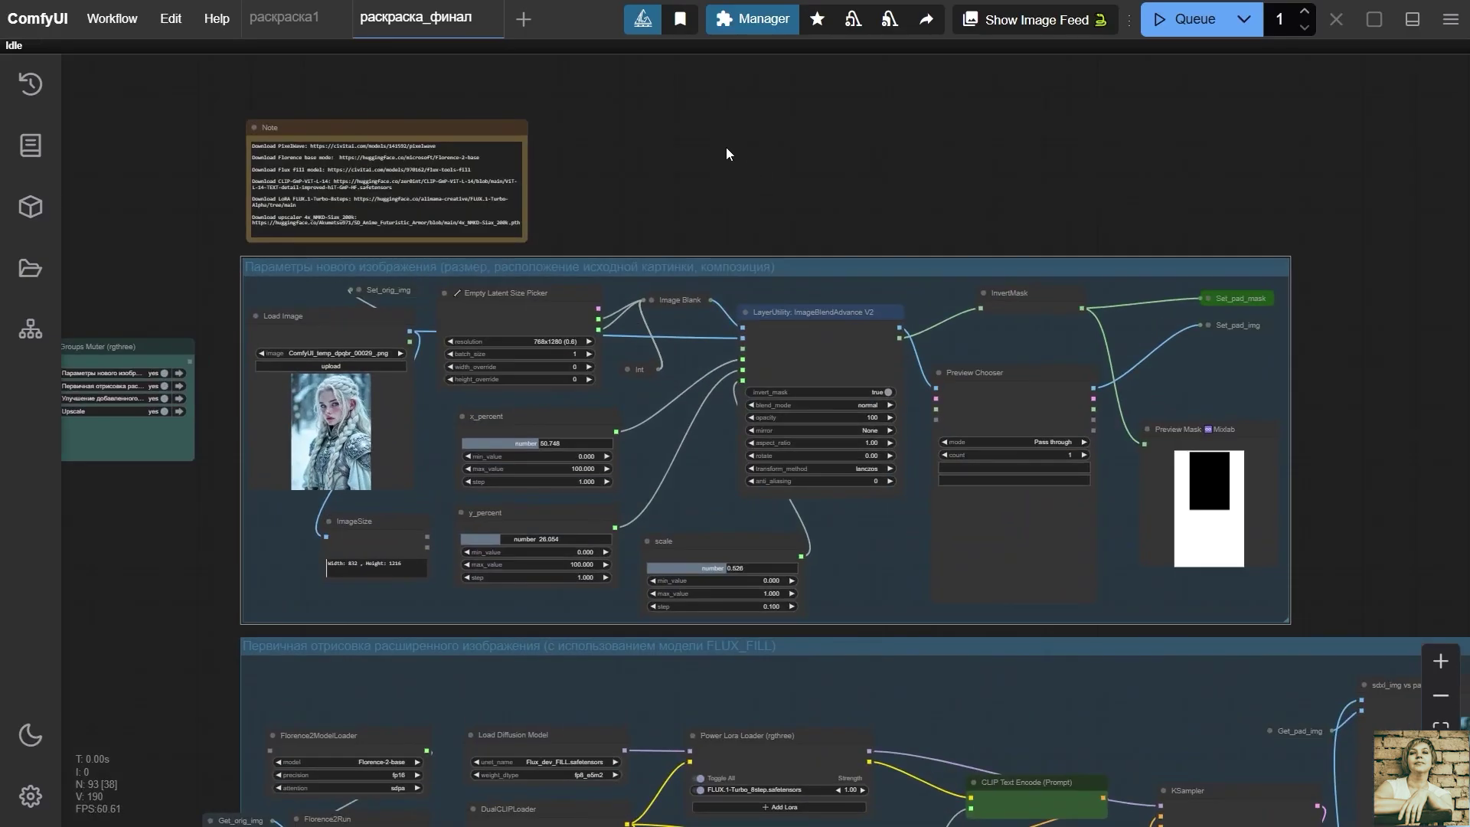
scroll(720, 159, up, 4)
scroll(705, 164, up, 2)
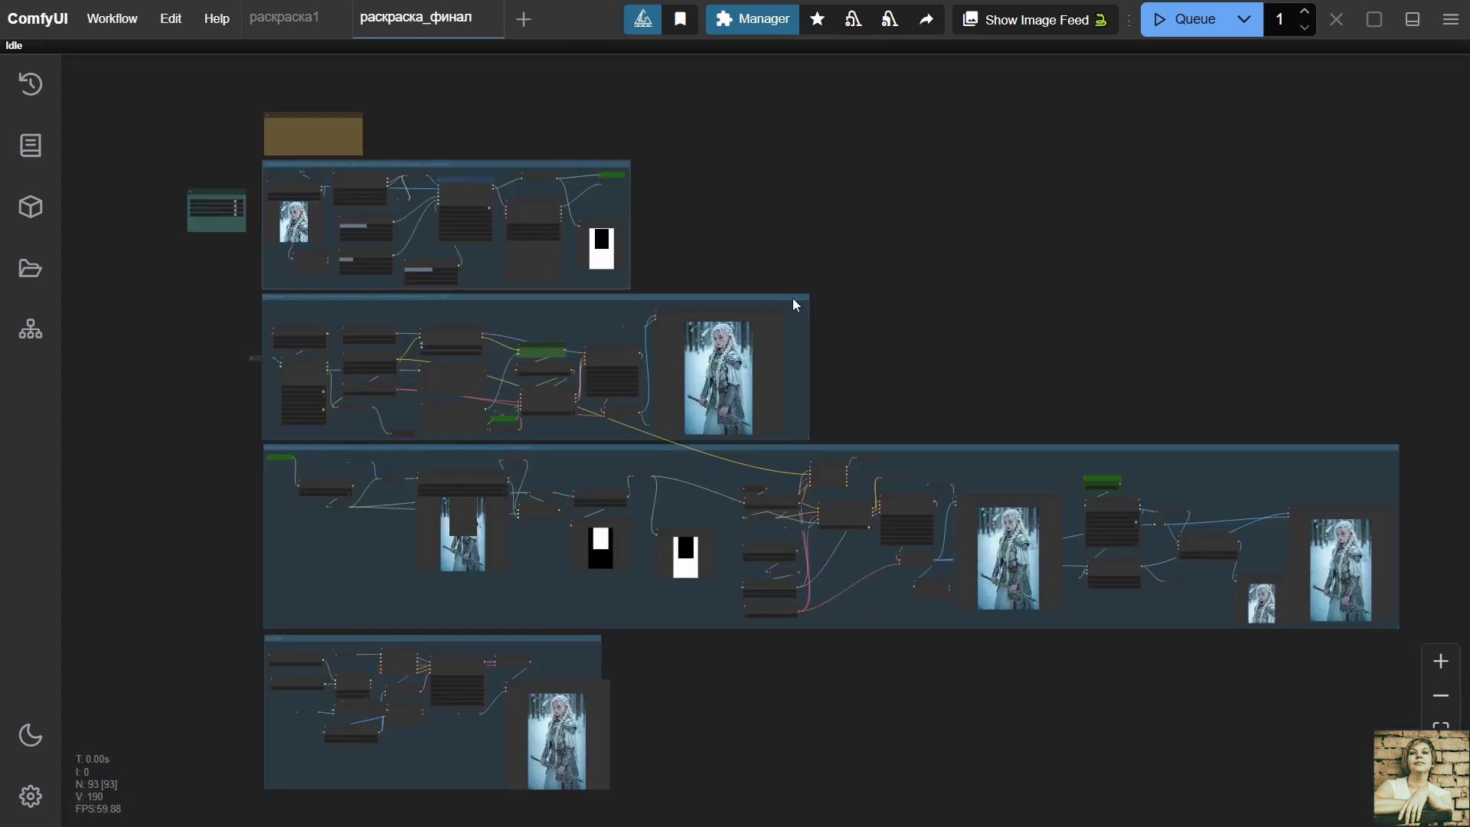
click(793, 299)
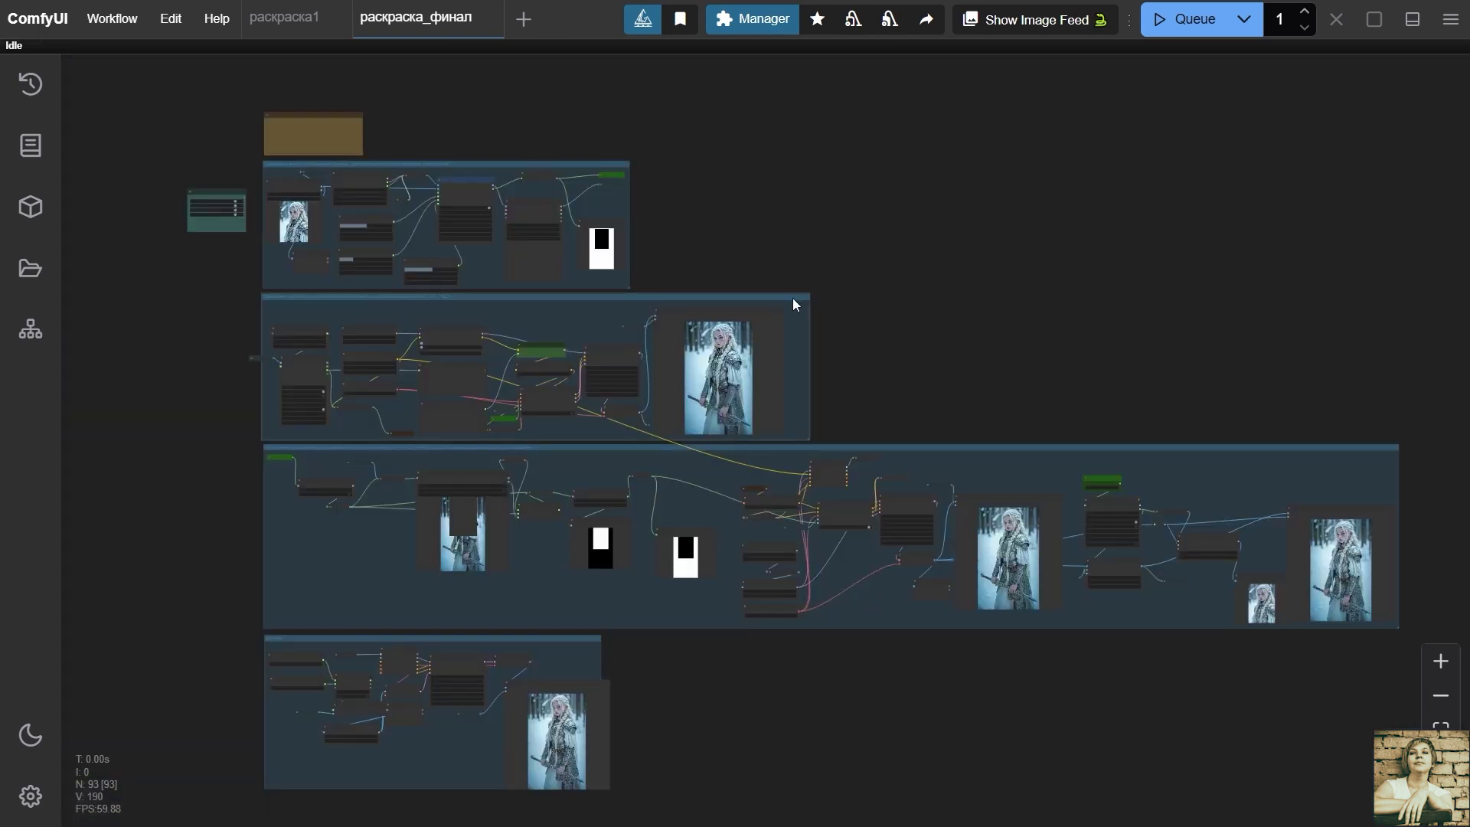
key(.)
scroll(792, 304, up, 4)
drag(834, 360, 924, 302)
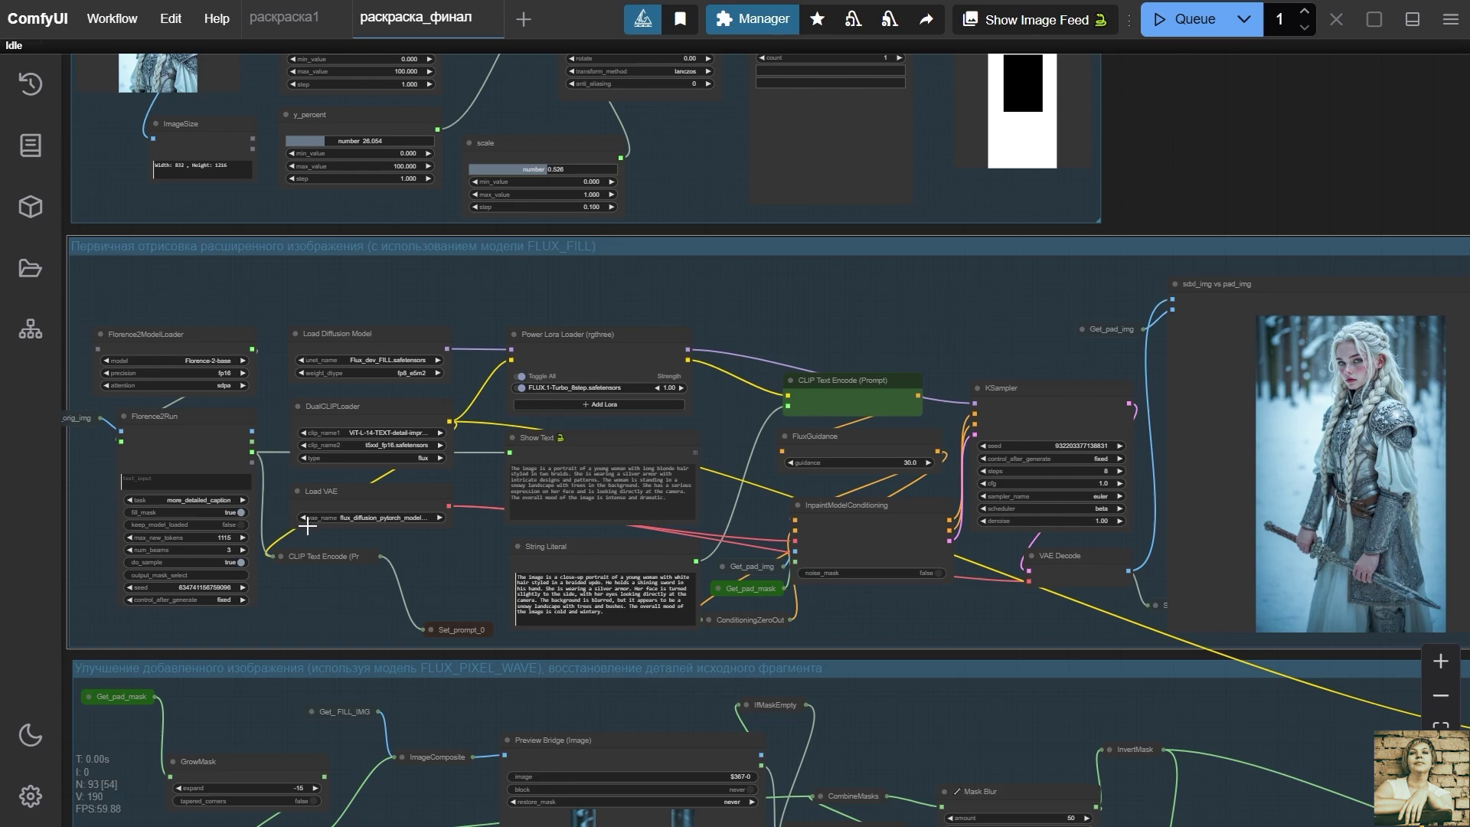
scroll(978, 485, down, 11)
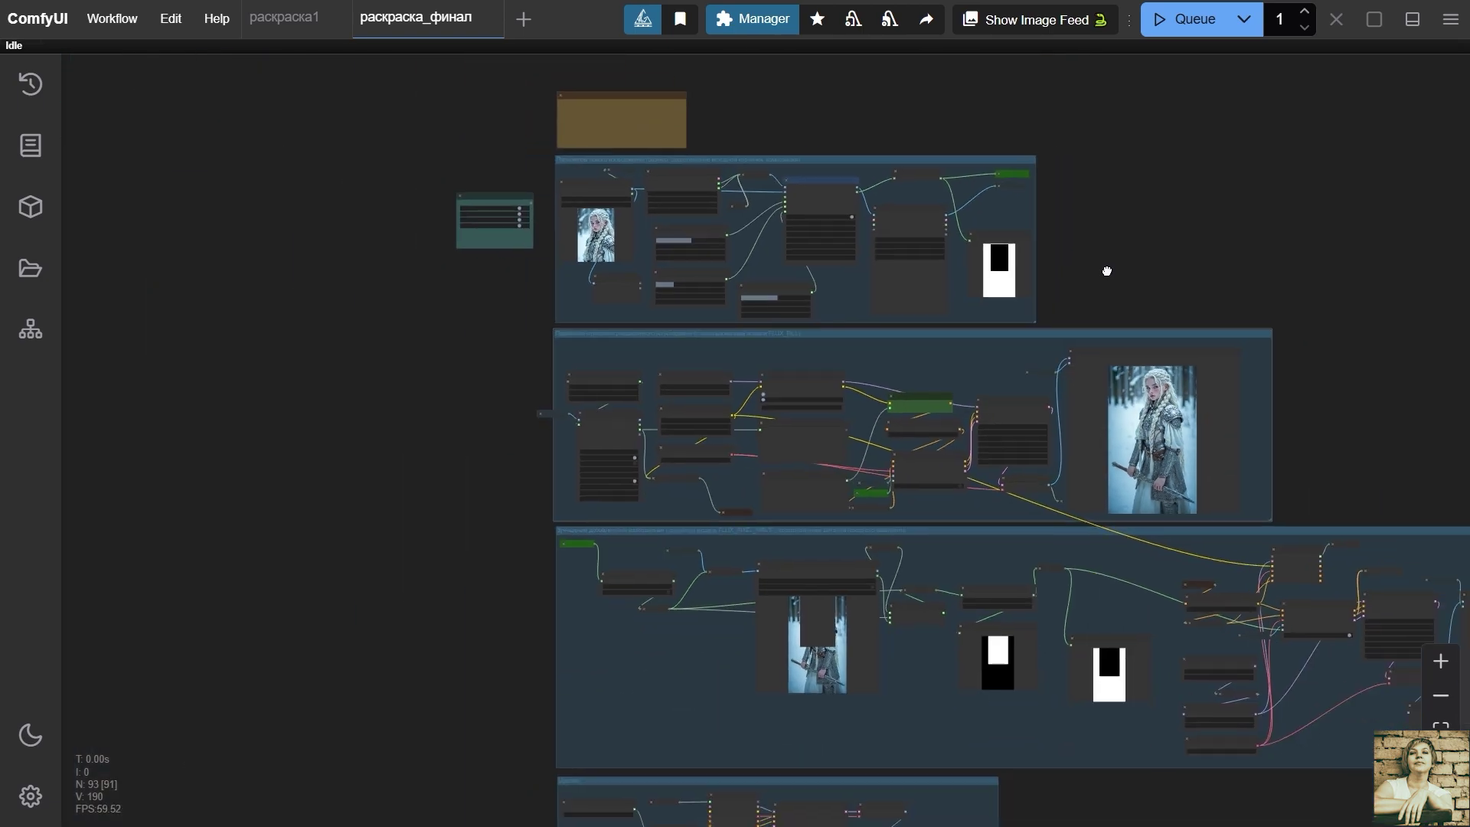
Examine the FLUX_PIXEL_WAVE image improvement group and the nodes of the Upscale group
scroll(797, 417, up, 4)
scroll(841, 422, up, 8)
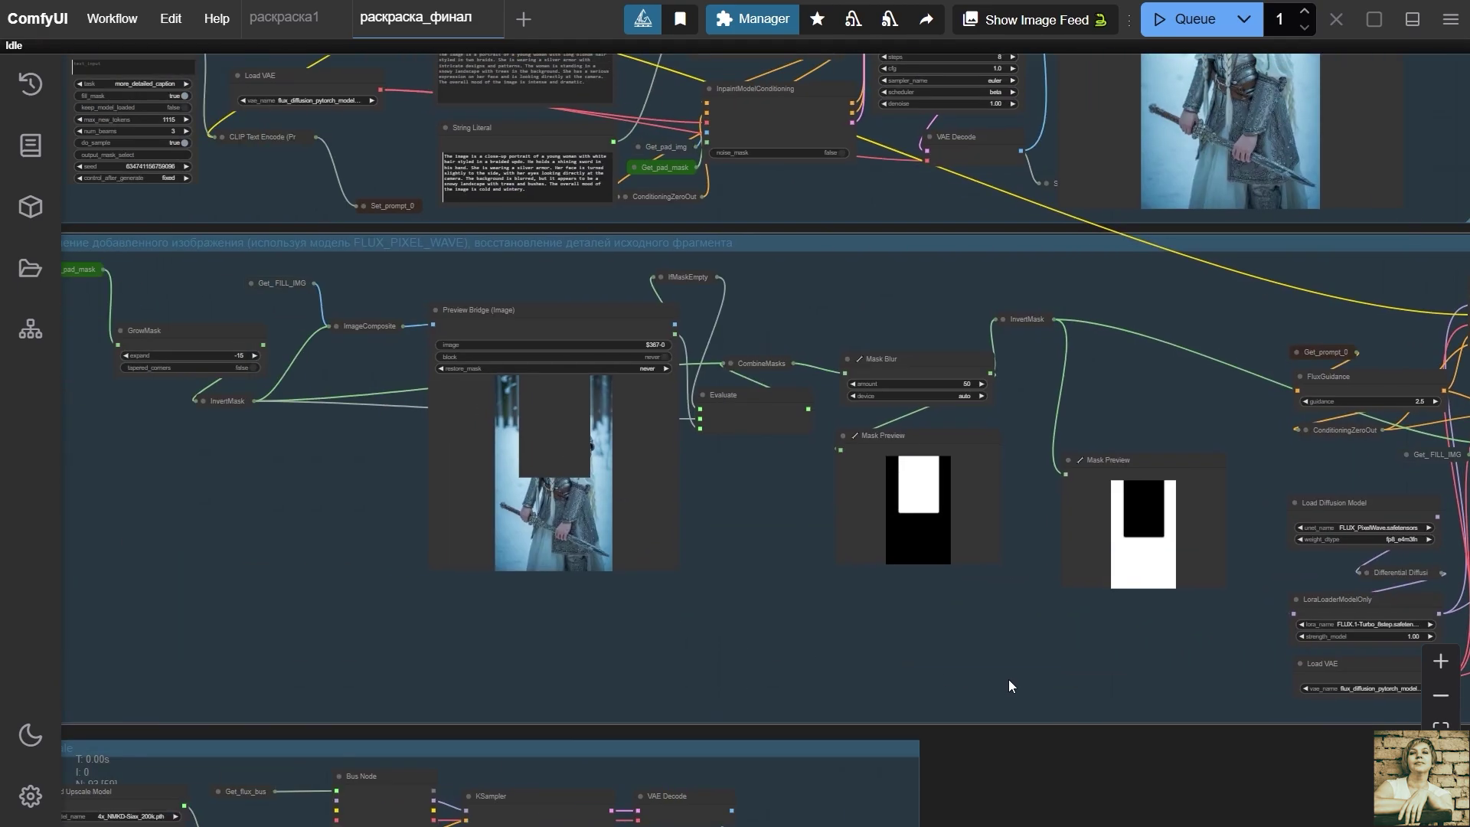
scroll(1166, 671, down, 4)
drag(1167, 672, 308, 585)
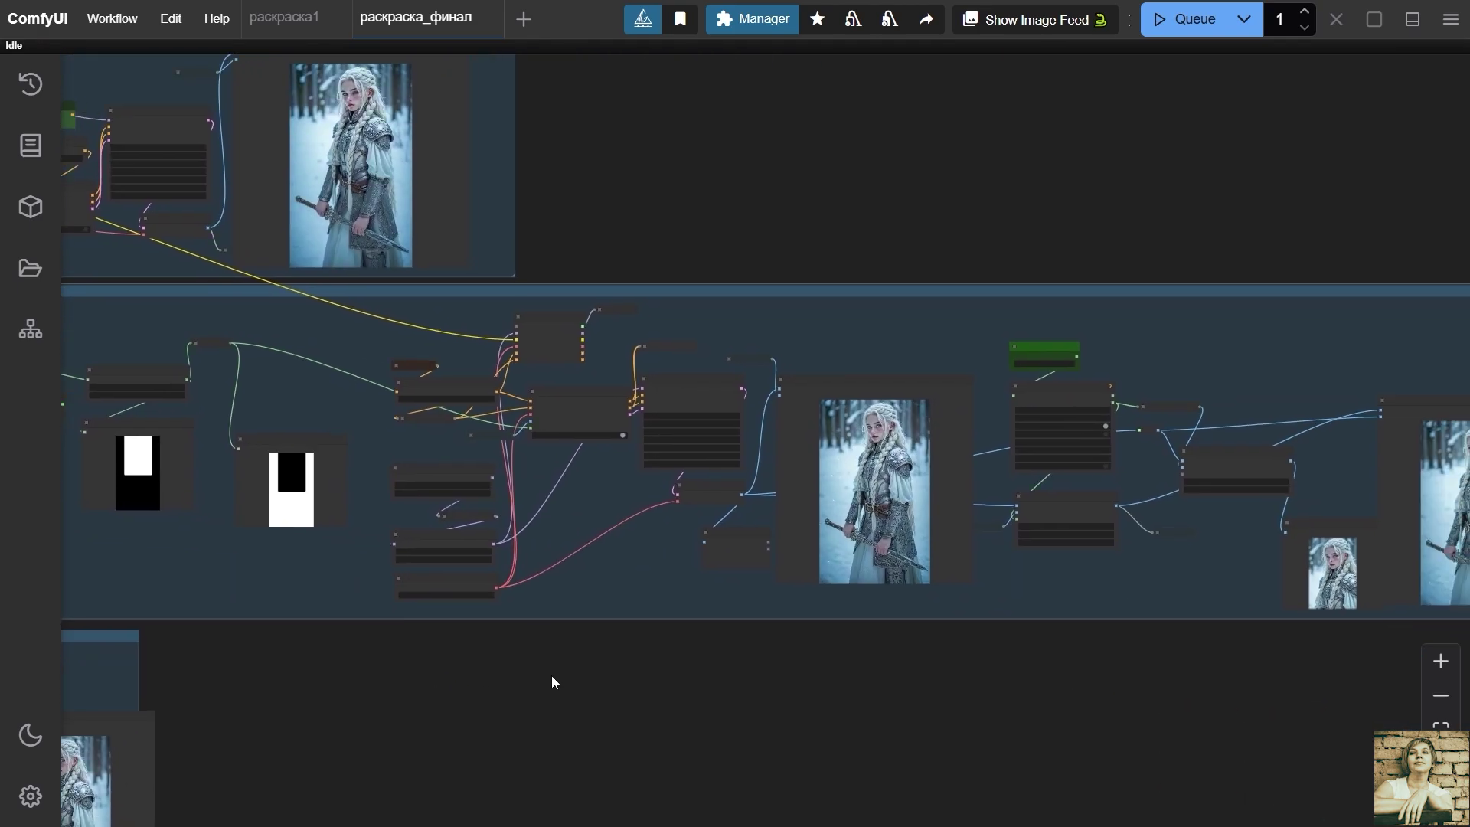
drag(1036, 689, 920, 734)
scroll(819, 688, up, 5)
scroll(921, 734, down, 3)
drag(945, 796, 631, 705)
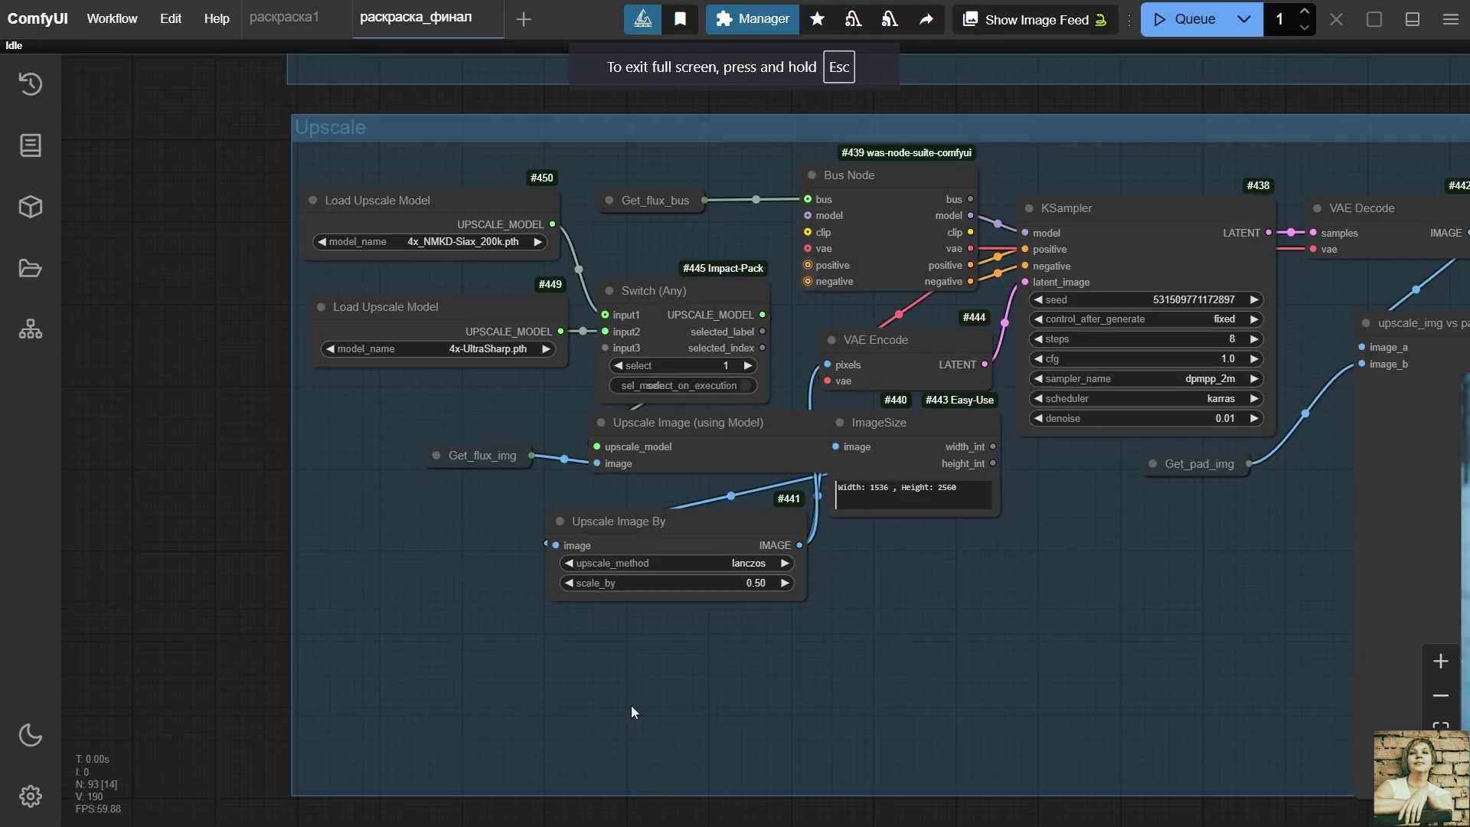
scroll(219, 572, up, 3)
drag(228, 481, 69, 522)
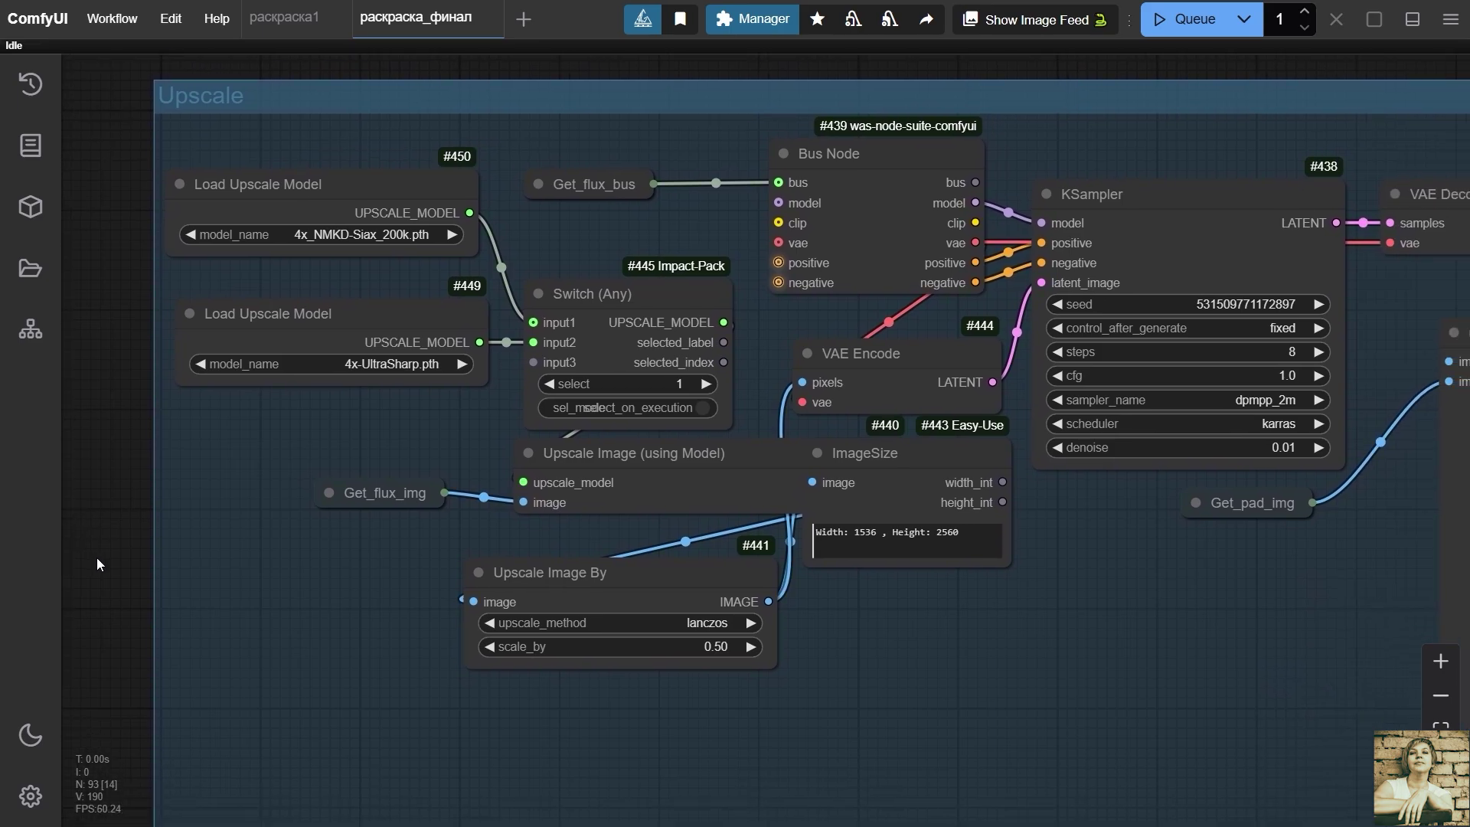
scroll(96, 558, down, 5)
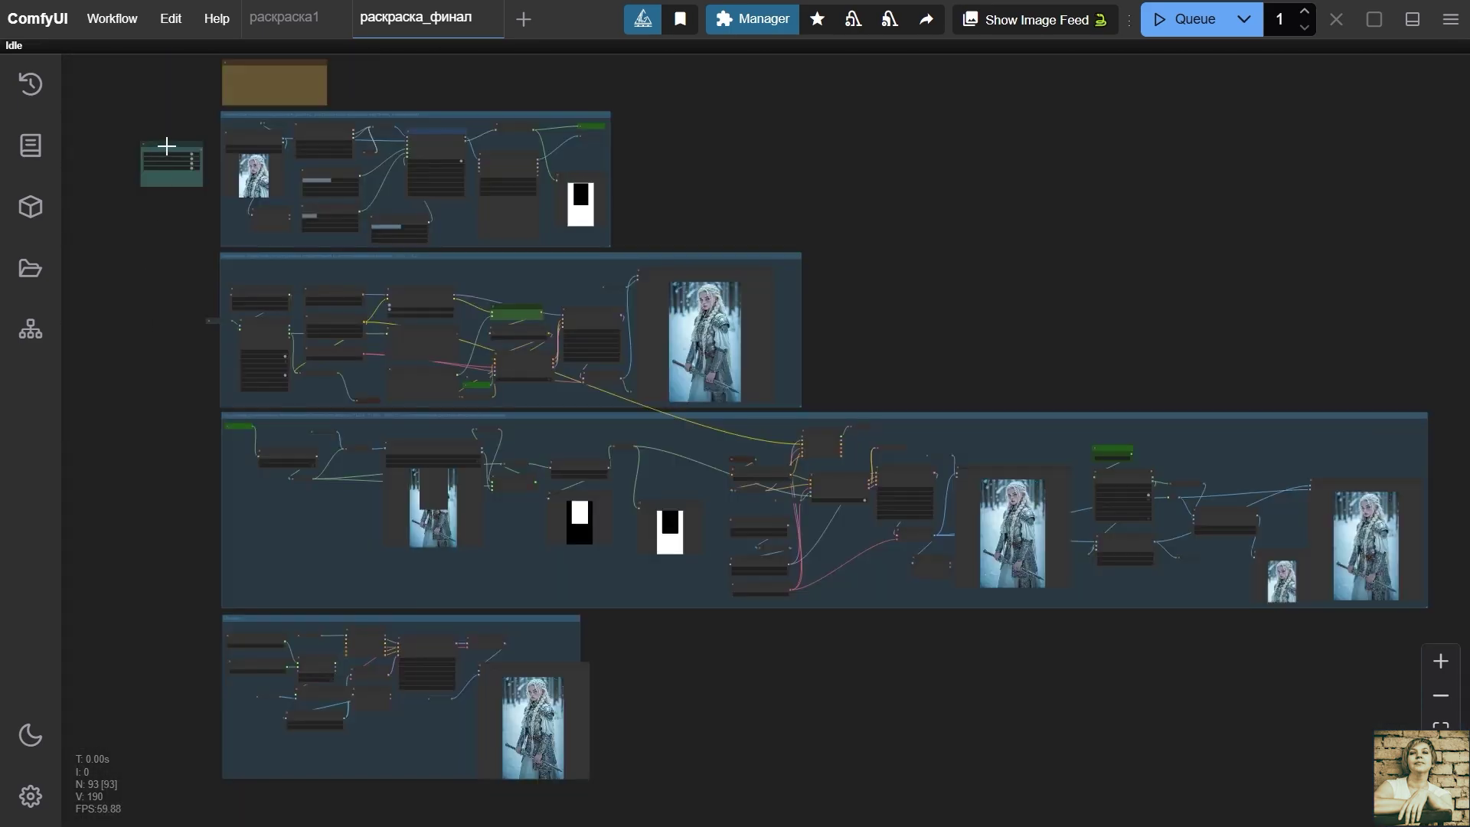
Disable the Upscale group and the "Улучшение добавленного" group in the Fast Groups Muter node
click(166, 145)
key(.)
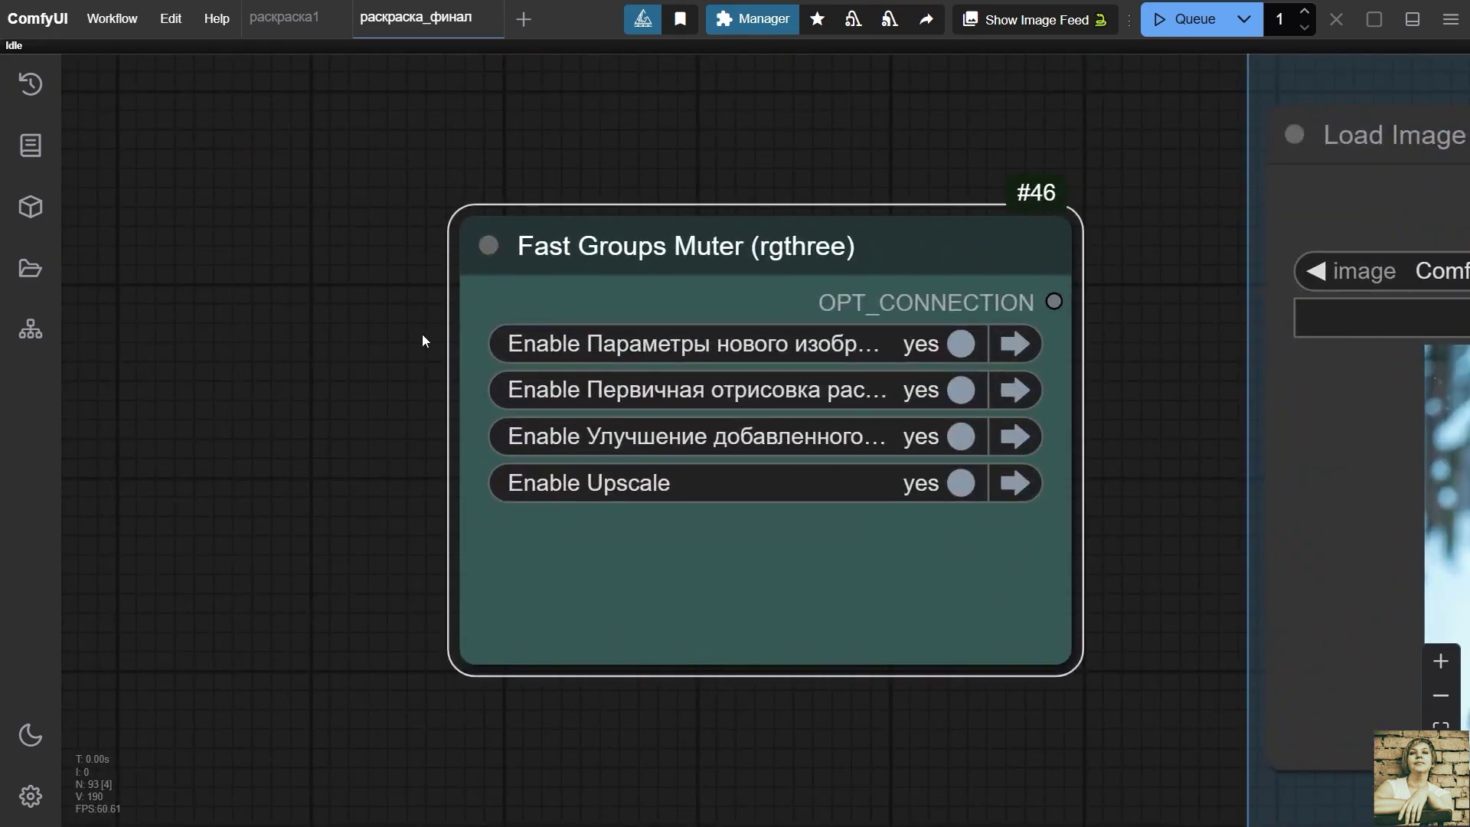
drag(1142, 539, 952, 520)
click(769, 458)
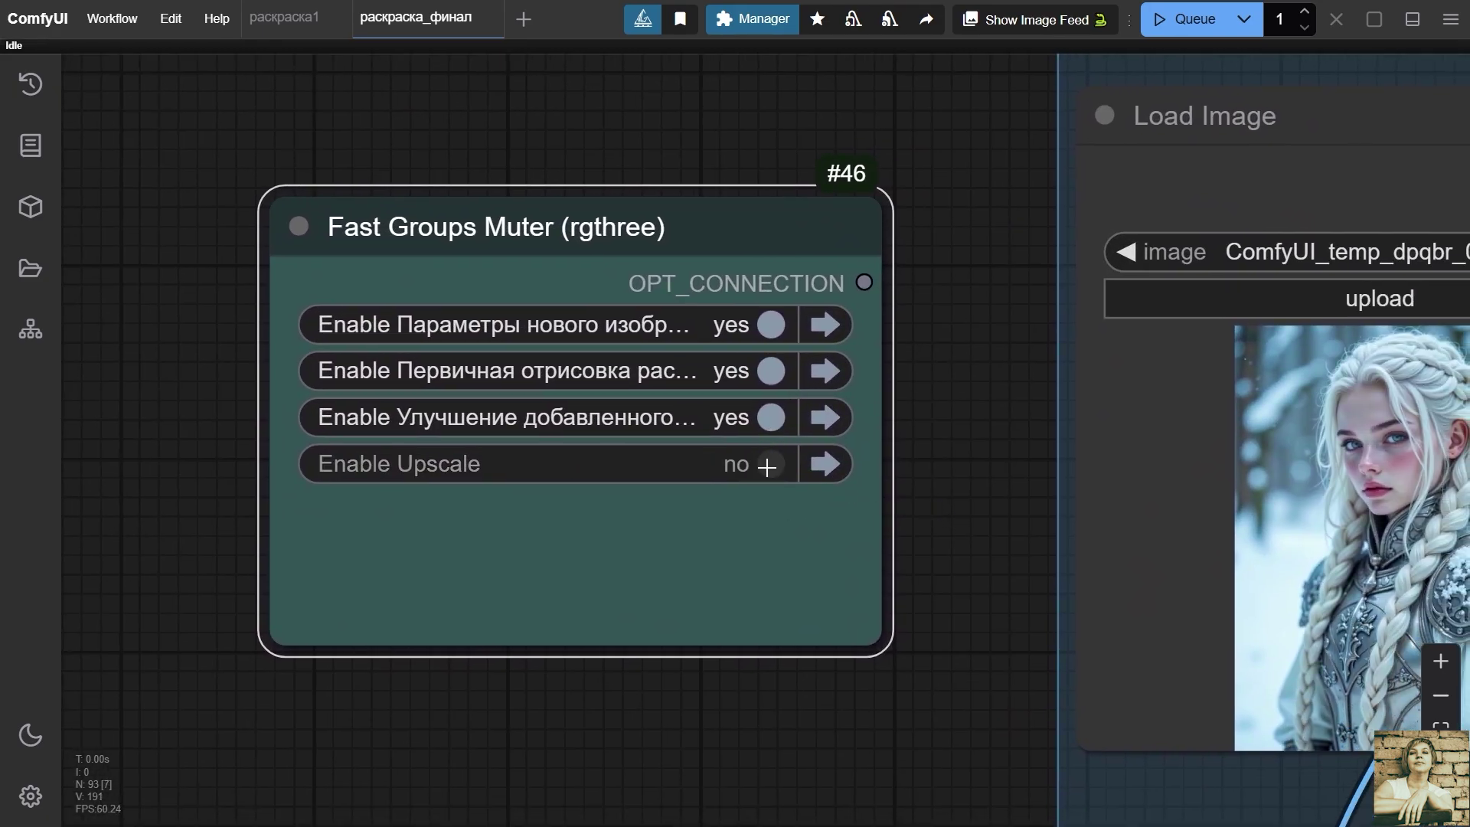
click(772, 419)
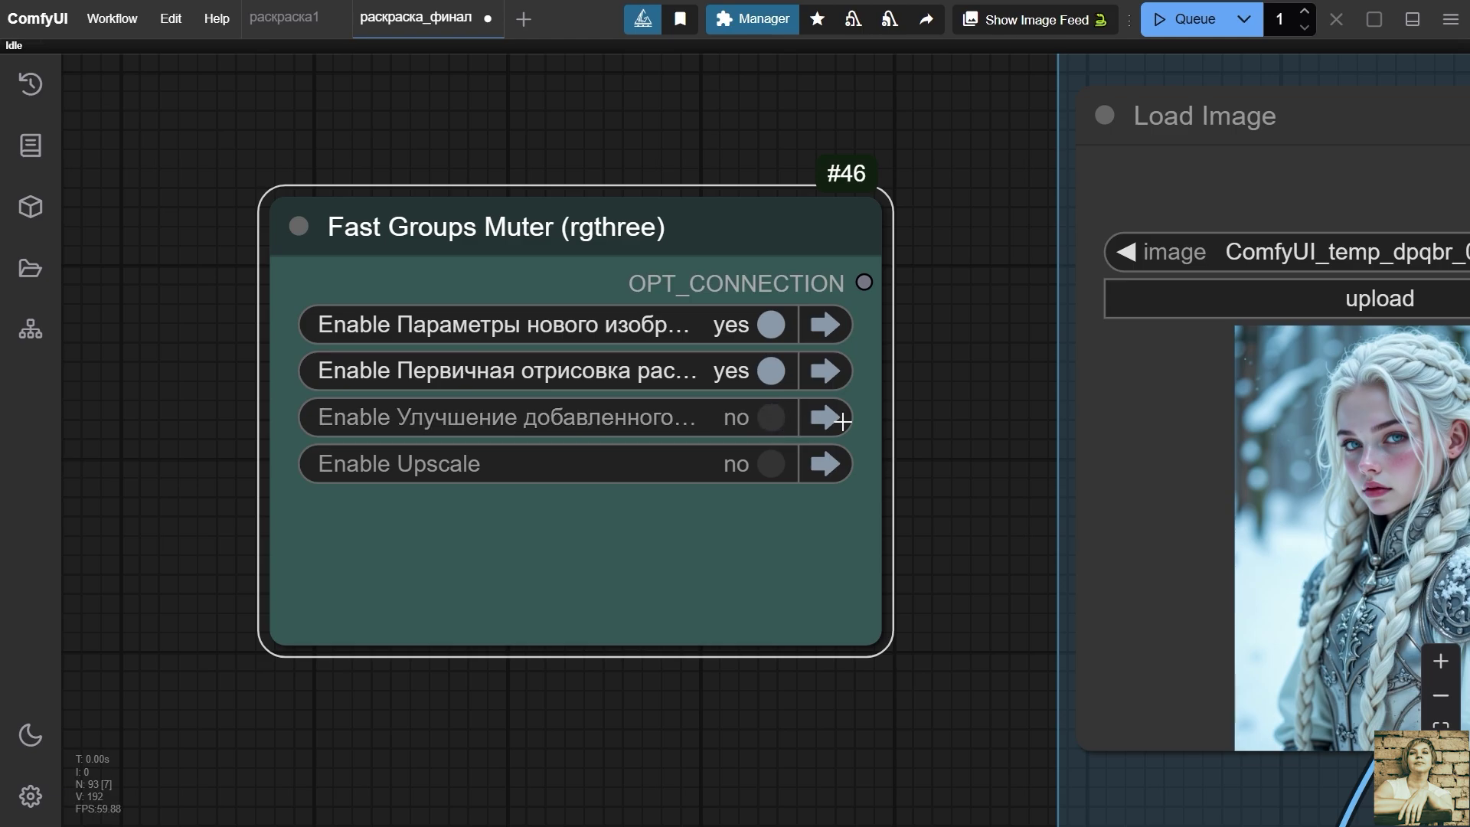
Examine the Load Image node and the source picture's dimensions in the ImageSize node
drag(961, 439, 762, 444)
scroll(741, 449, down, 6)
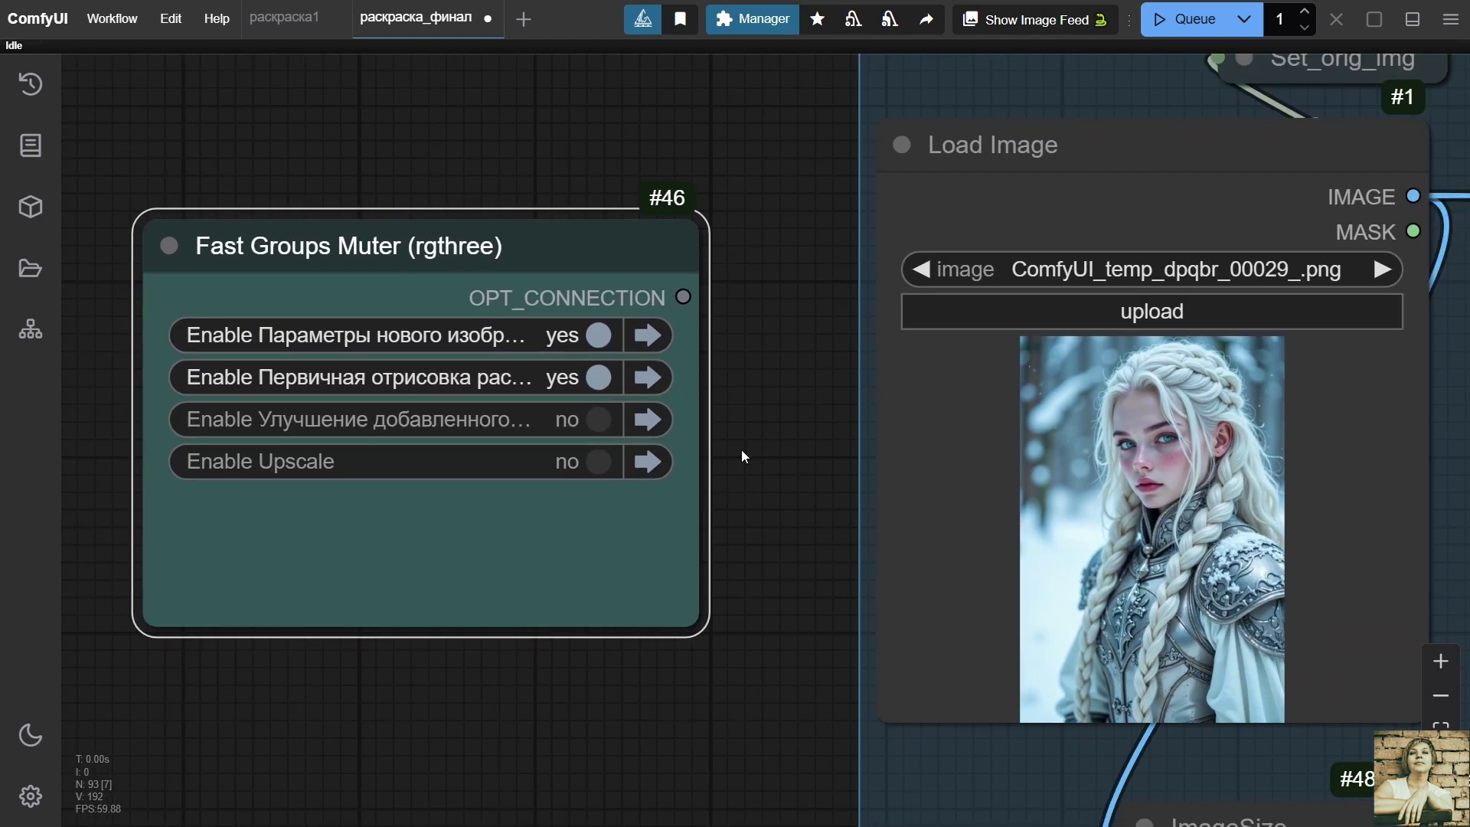
scroll(757, 458, down, 3)
drag(1098, 472, 378, 391)
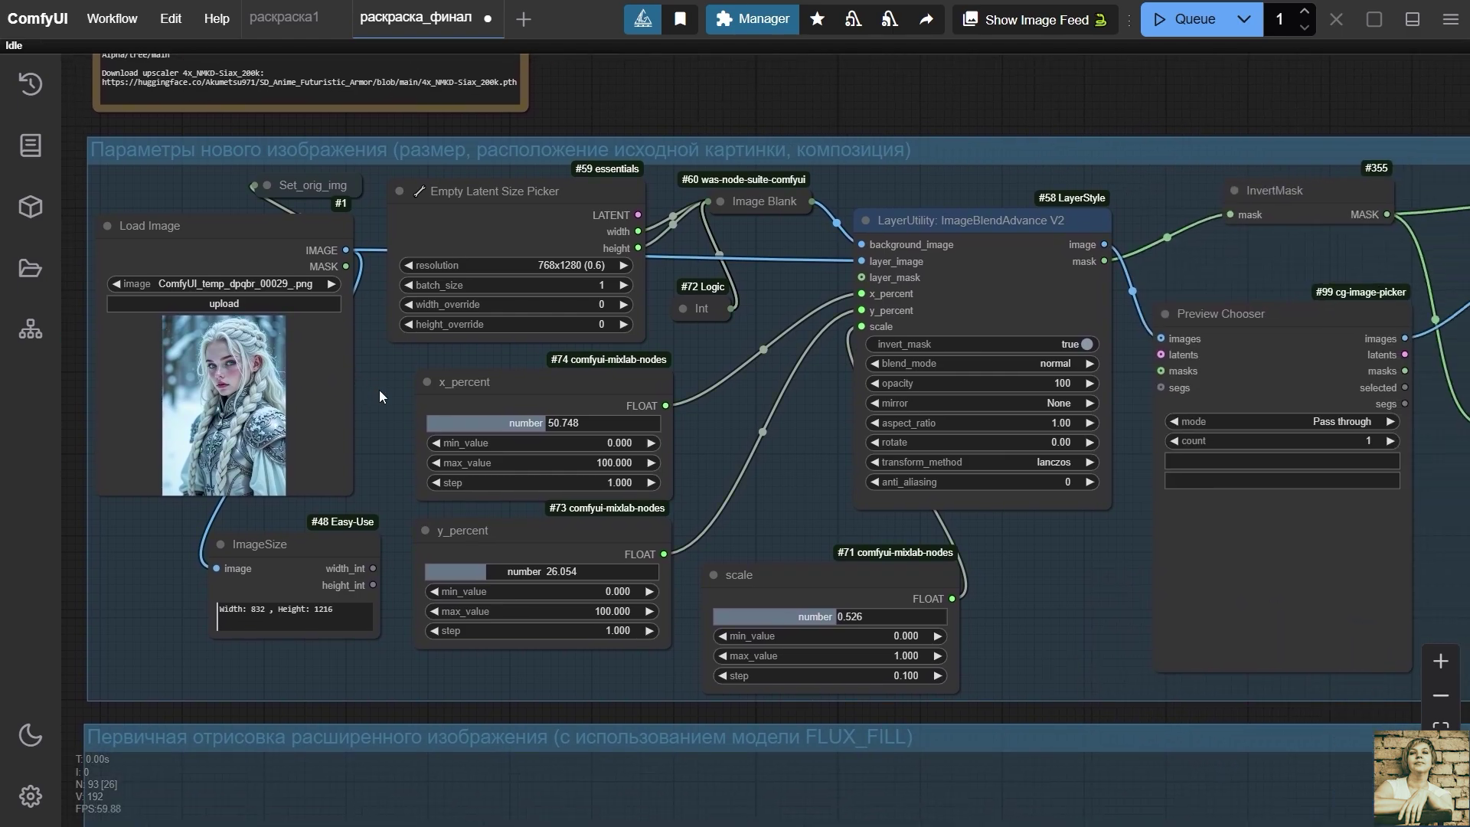
scroll(379, 389, down, 2)
click(237, 305)
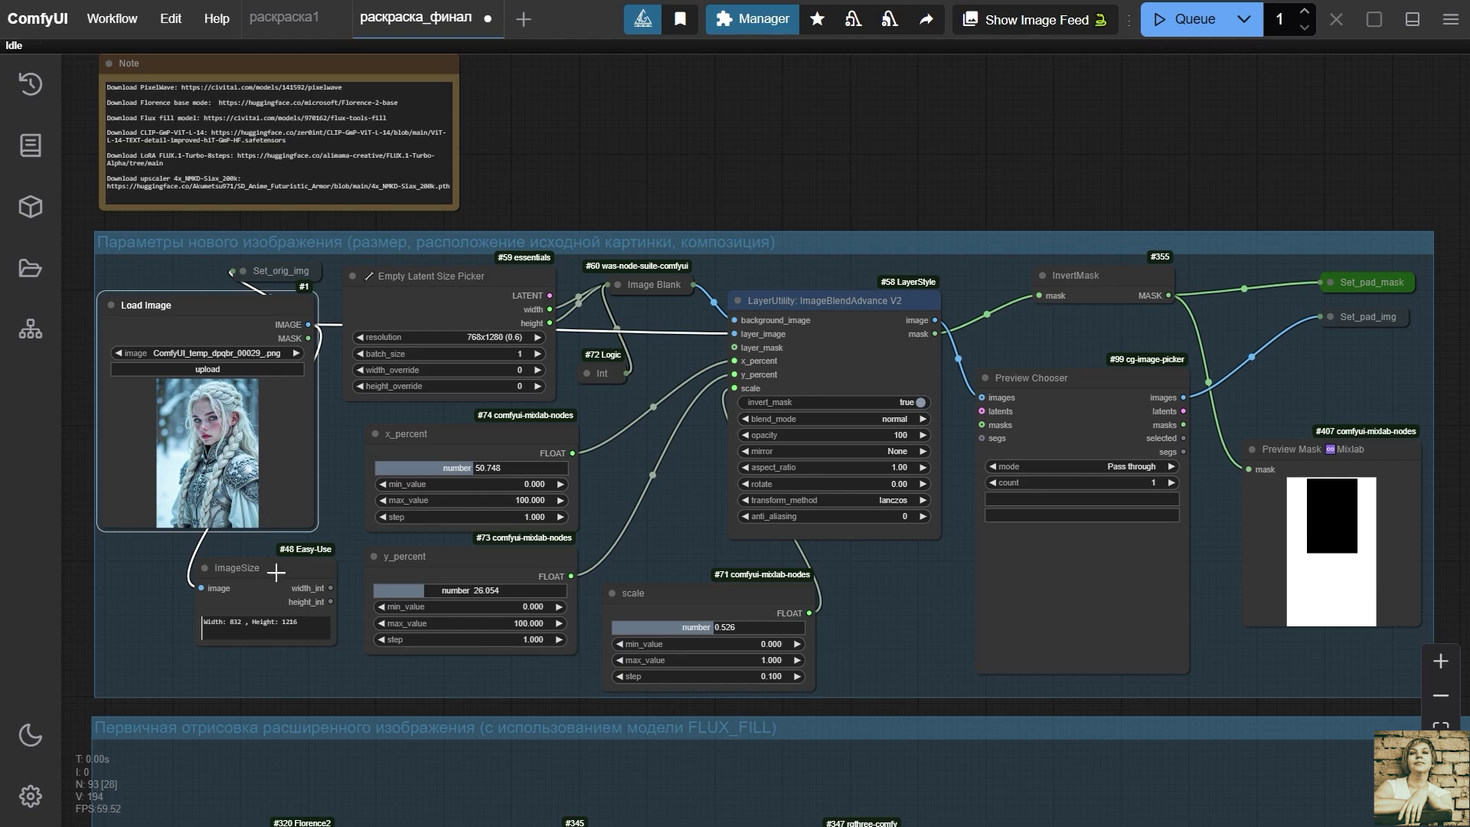
click(276, 572)
key(.)
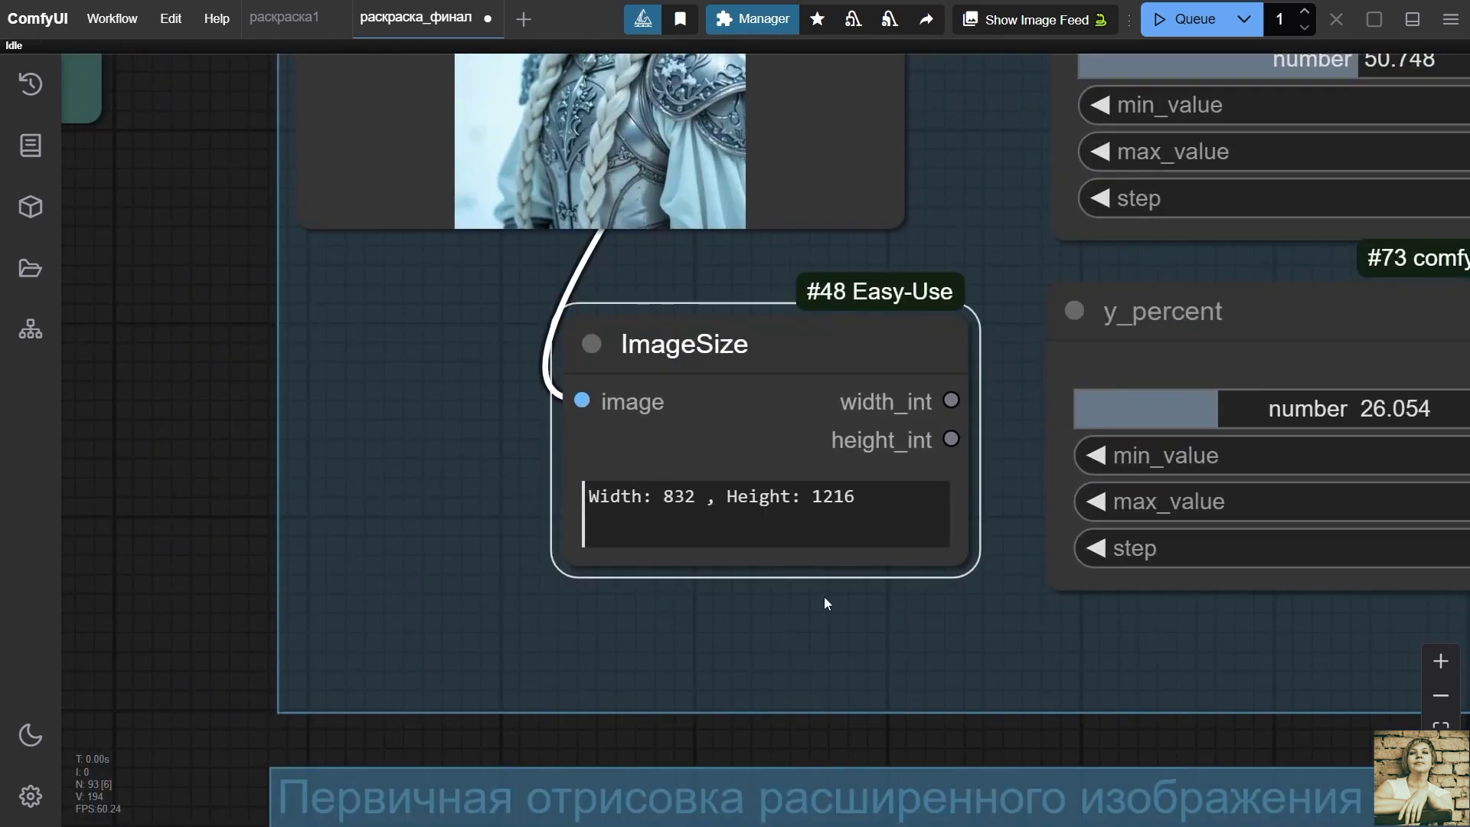
scroll(771, 613, down, 5)
Choose 768x1280 (0.6) as the resolution in the Empty Latent Size Picker node
drag(880, 355, 433, 485)
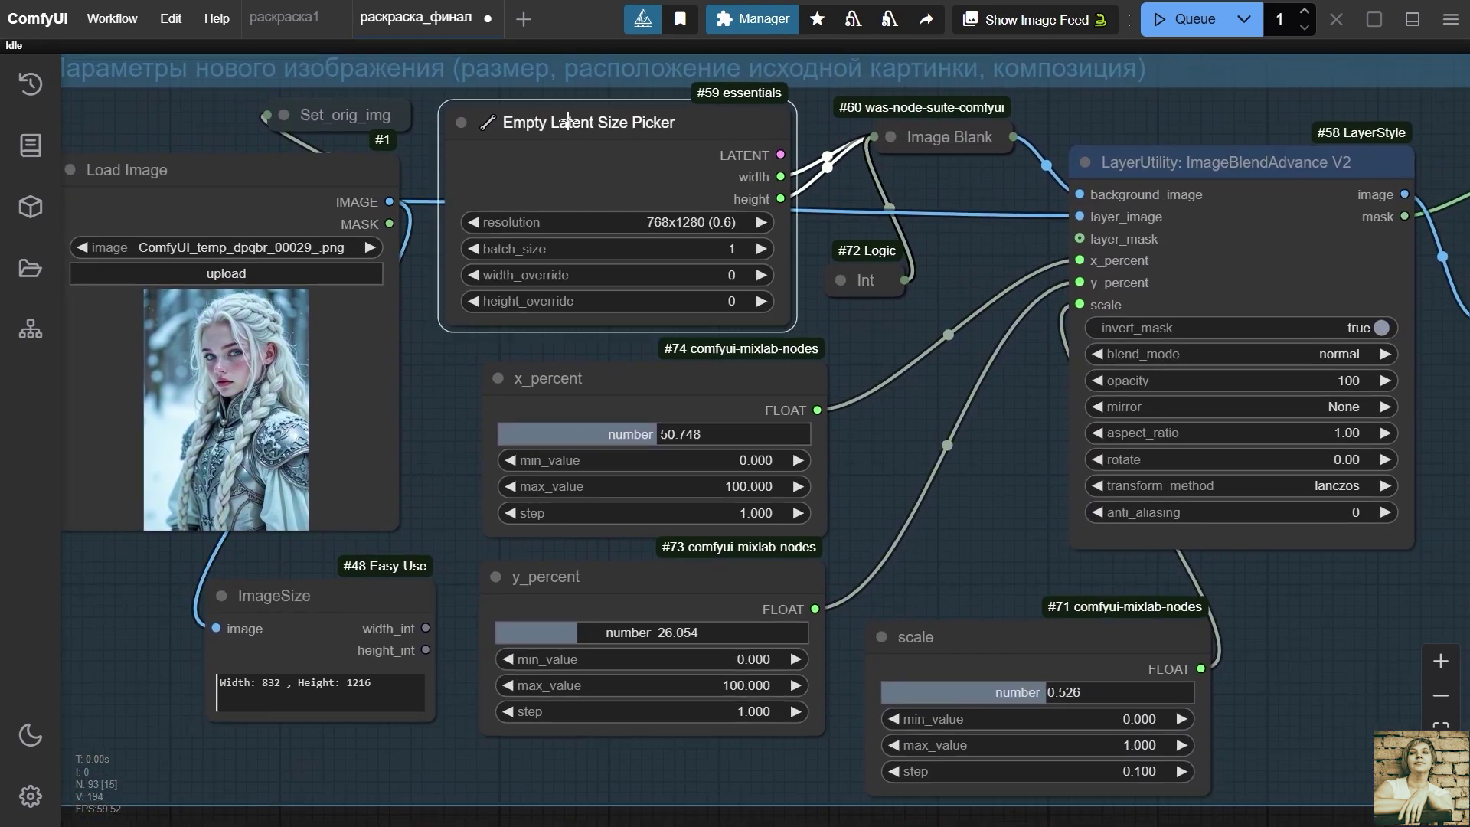
scroll(568, 121, up, 5)
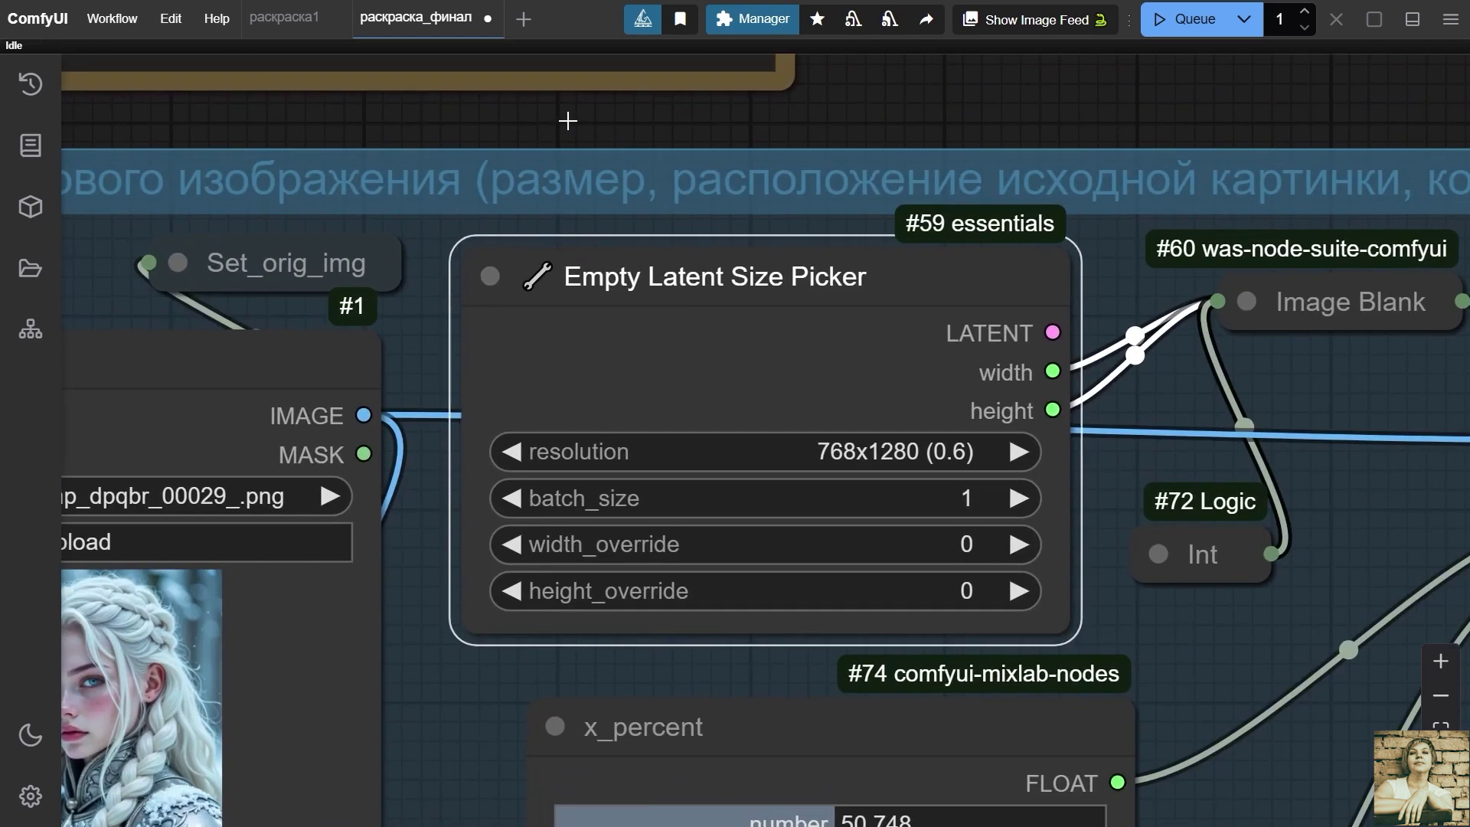
click(886, 452)
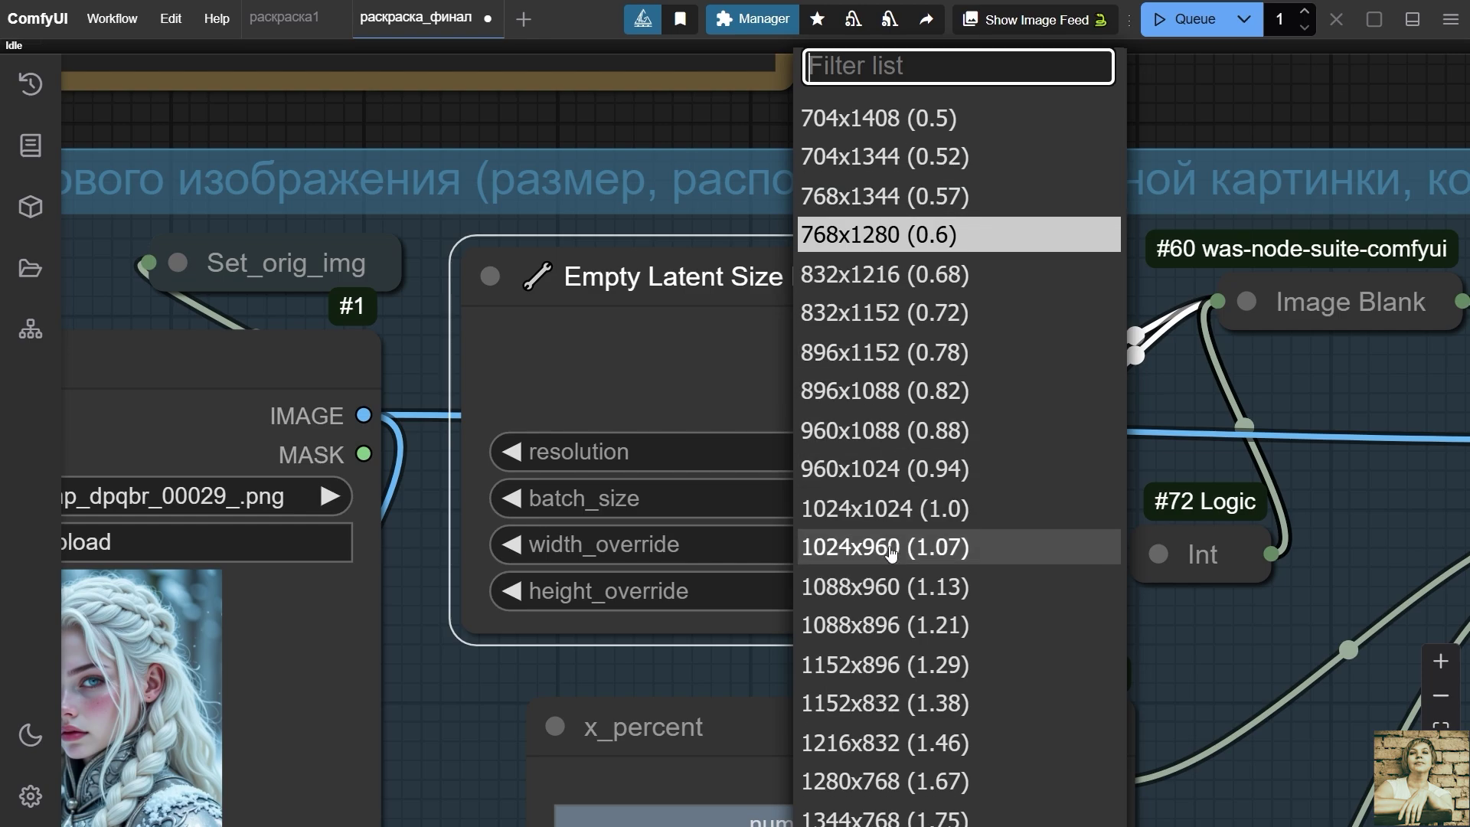
click(880, 238)
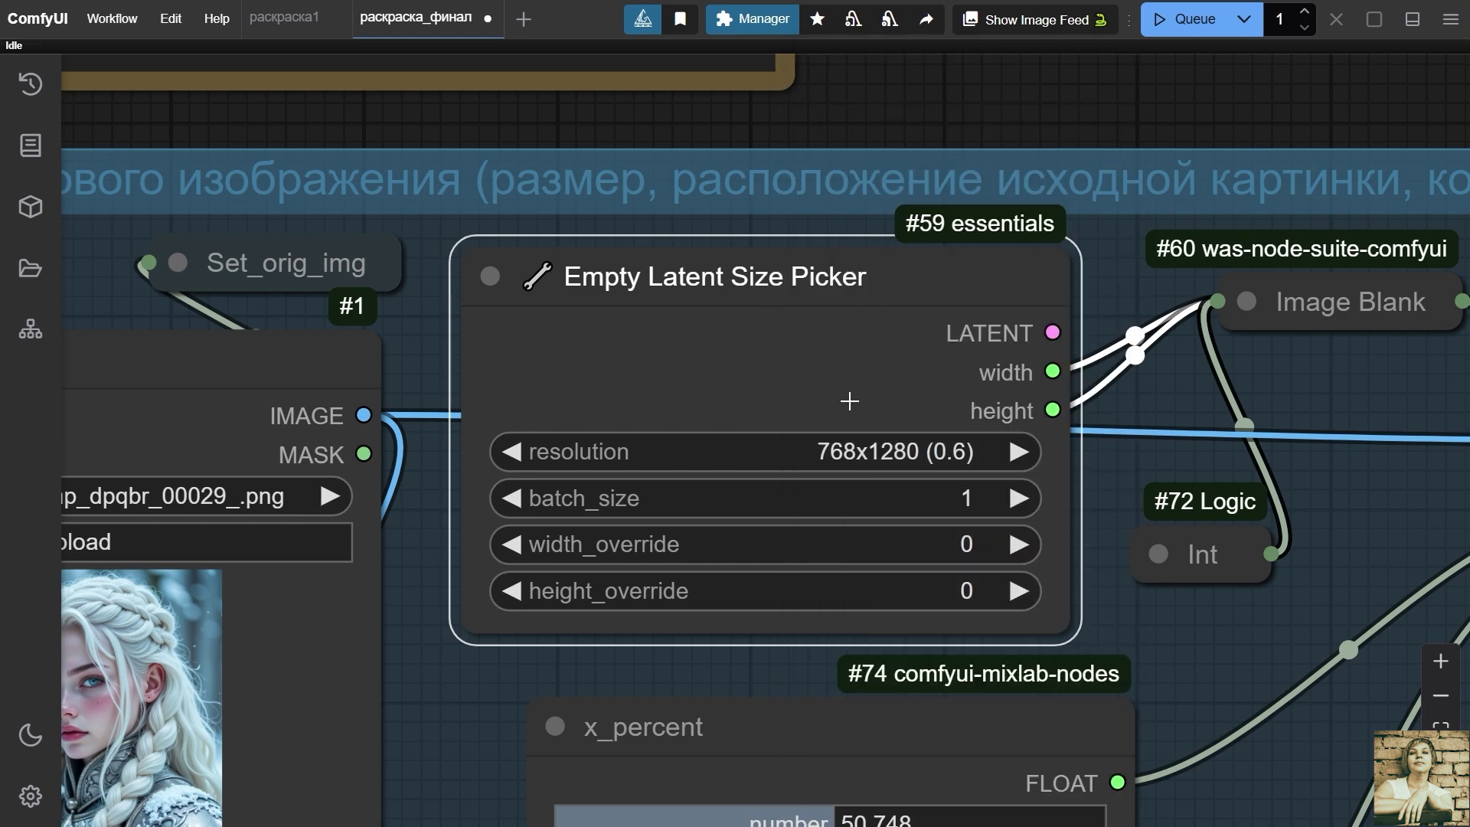
Try a custom canvas size in the Empty Latent Size Picker with width_override 800 and height_override 1304
scroll(850, 401, down, 6)
scroll(833, 459, up, 3)
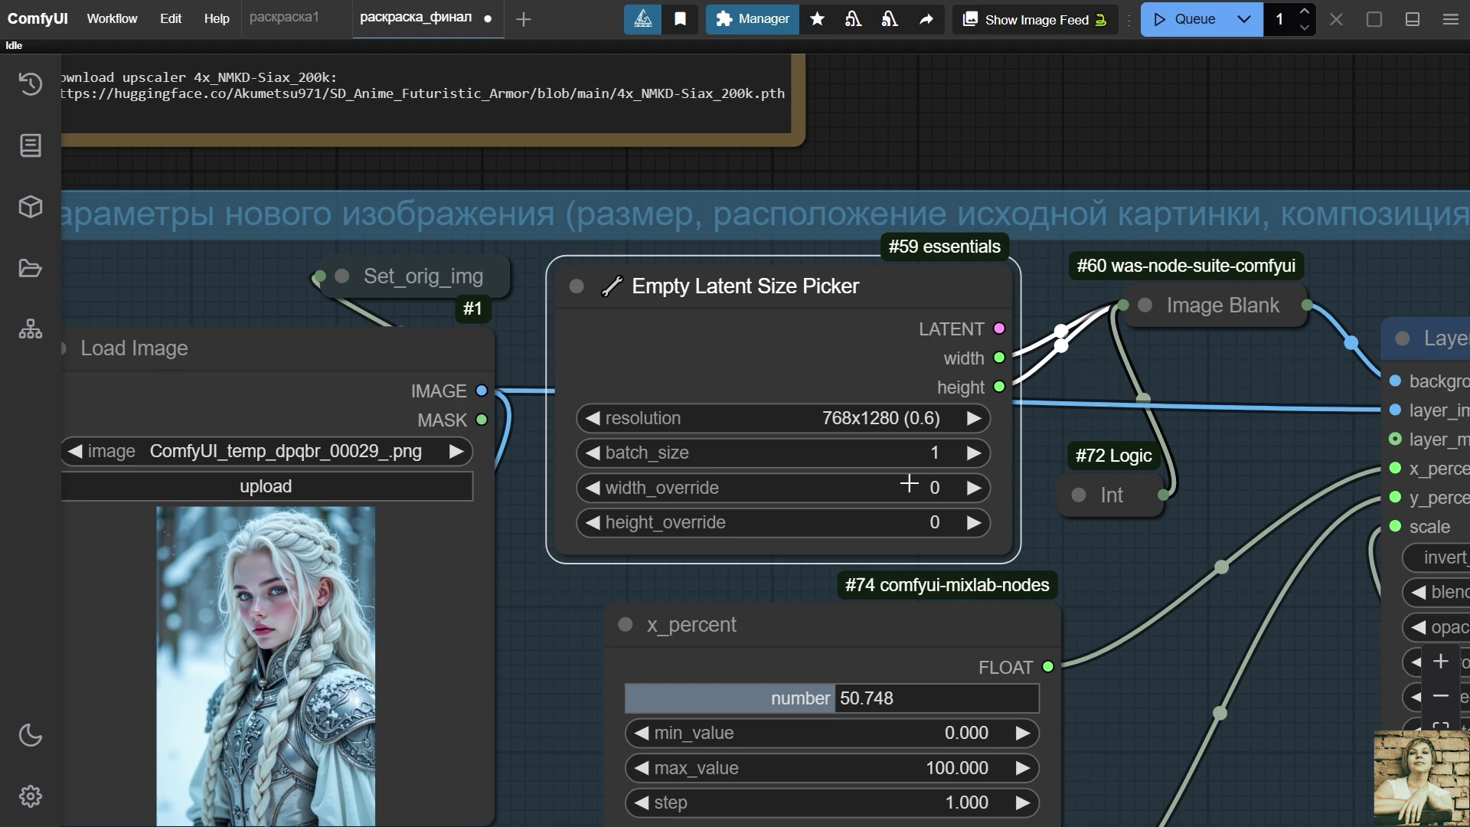
click(909, 484)
text(800)
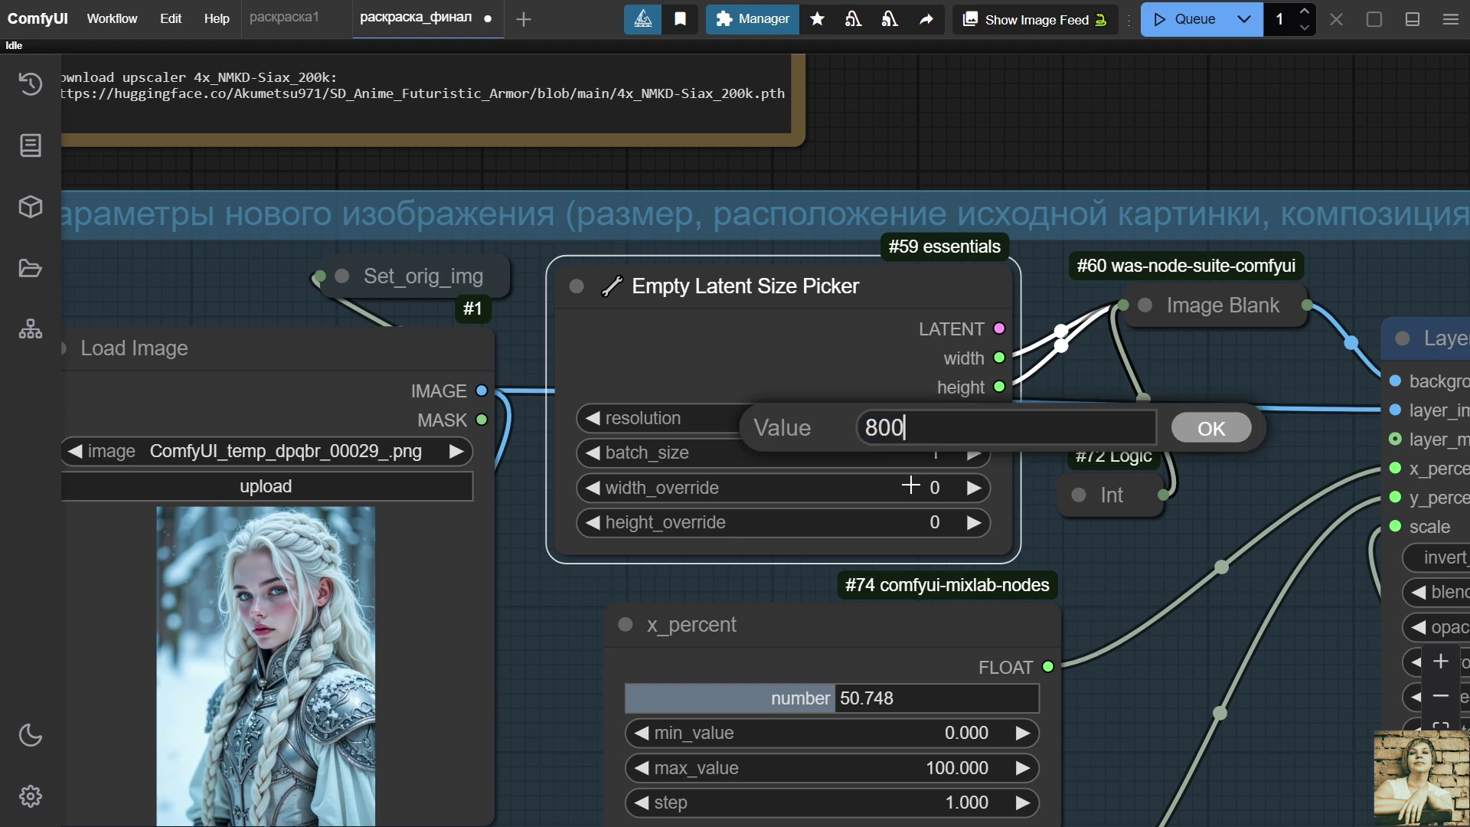
key(Return)
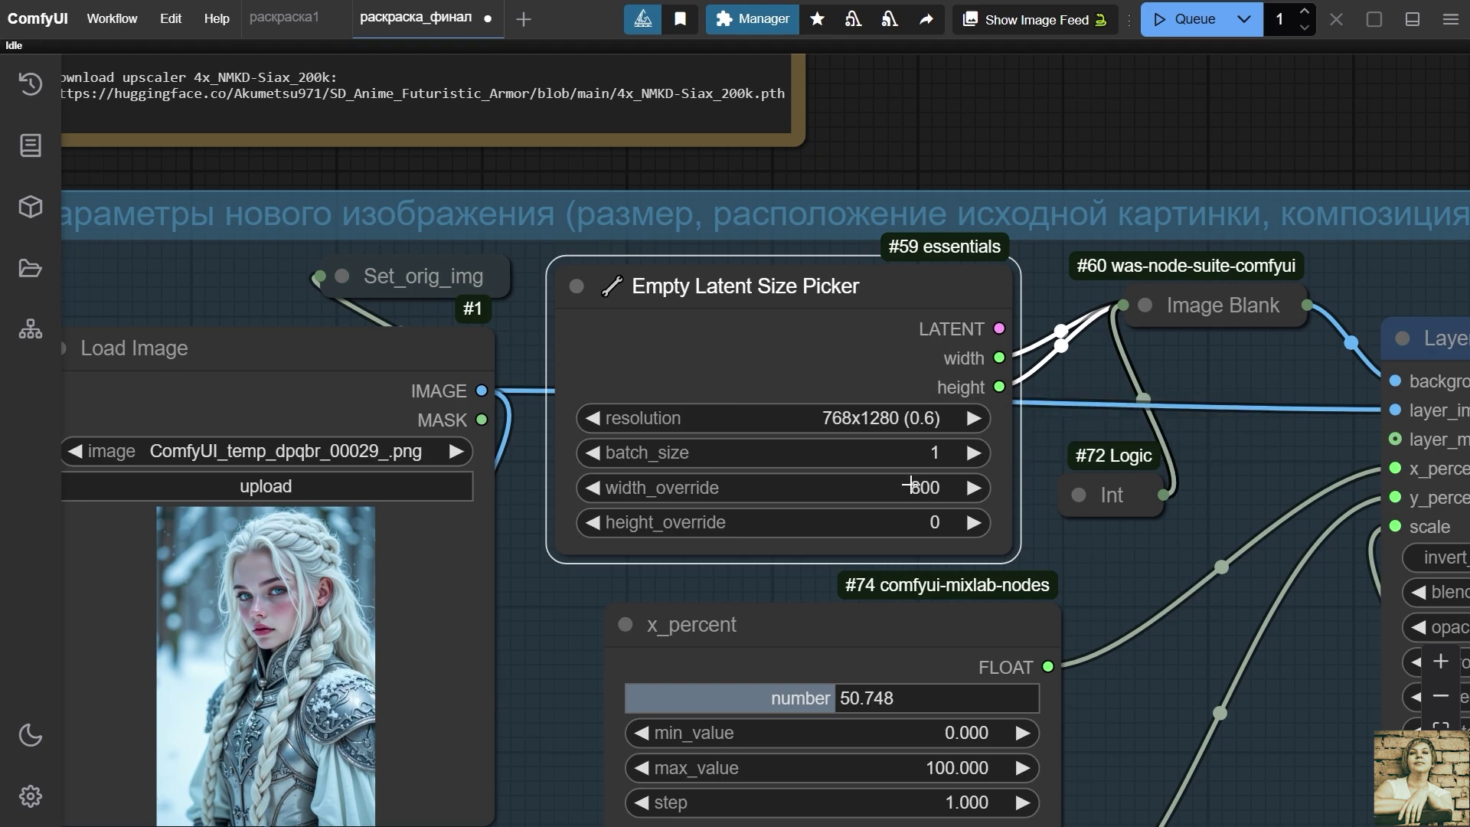
click(837, 524)
text(1300)
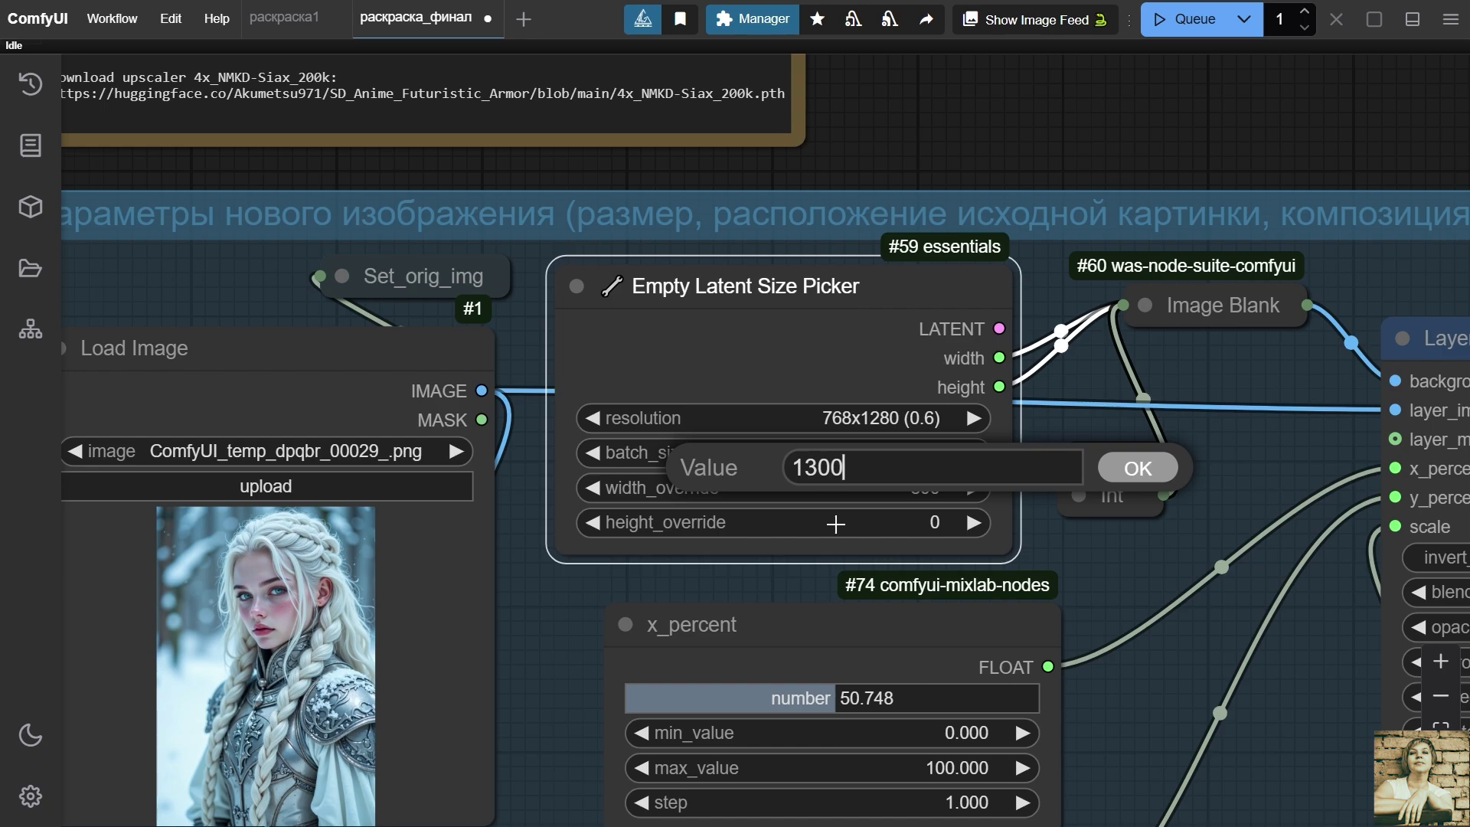
key(BackSpace)
text(4)
key(Return)
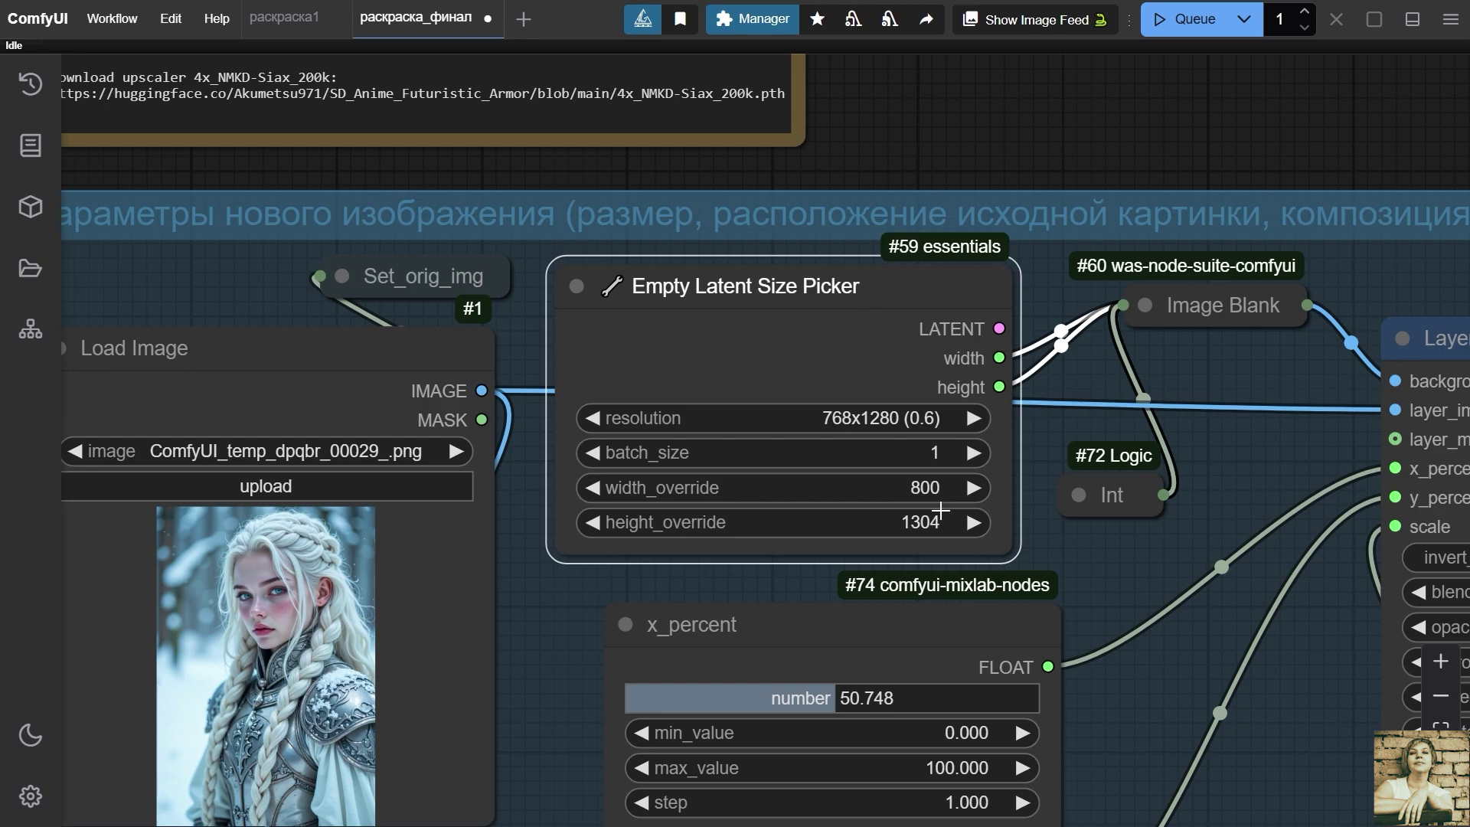
Reset width_override and height_override to 0 in the Empty Latent Size Picker
click(929, 488)
text(0)
key(Return)
click(906, 525)
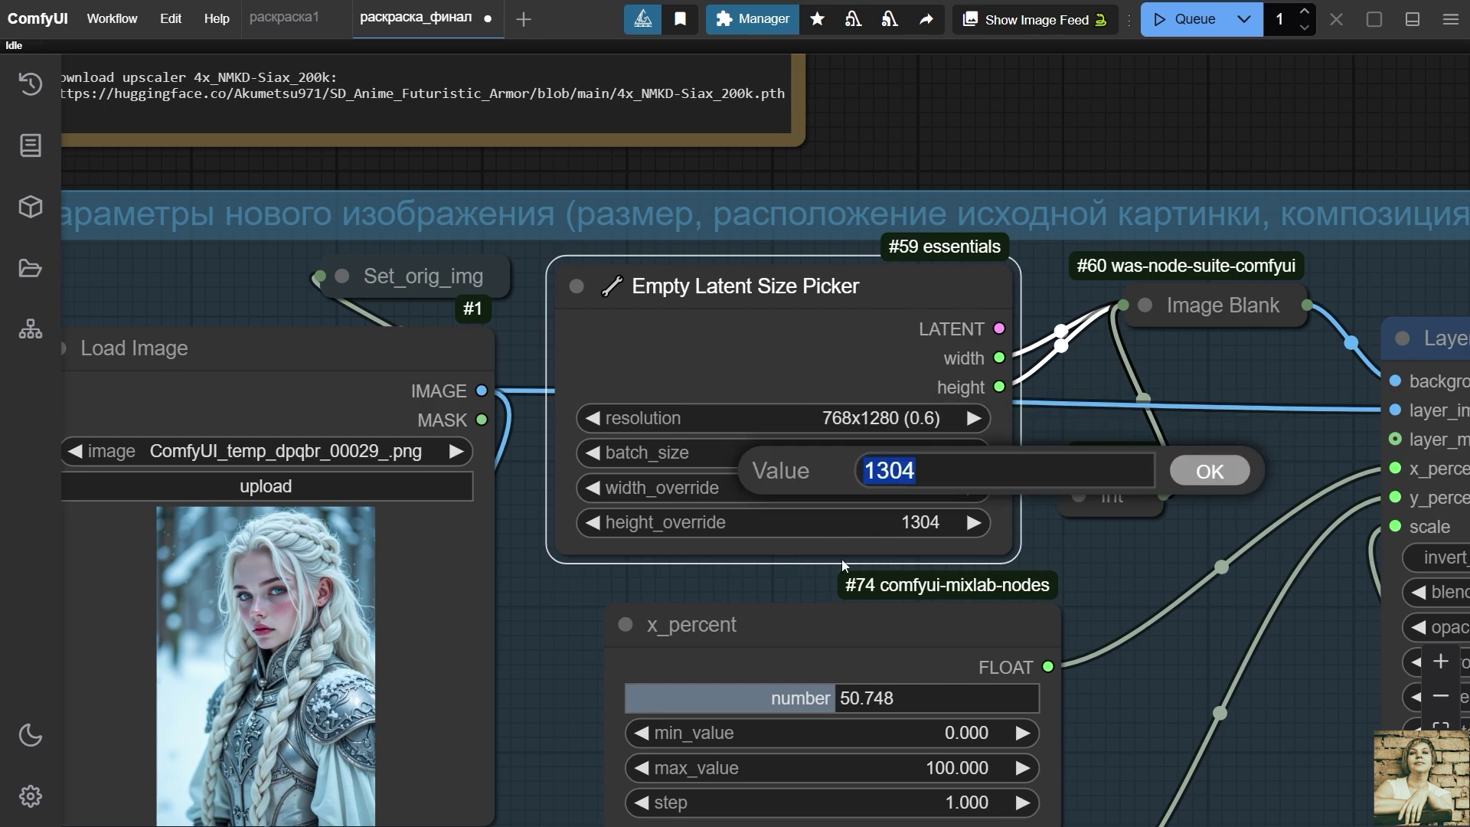
text(0)
key(Return)
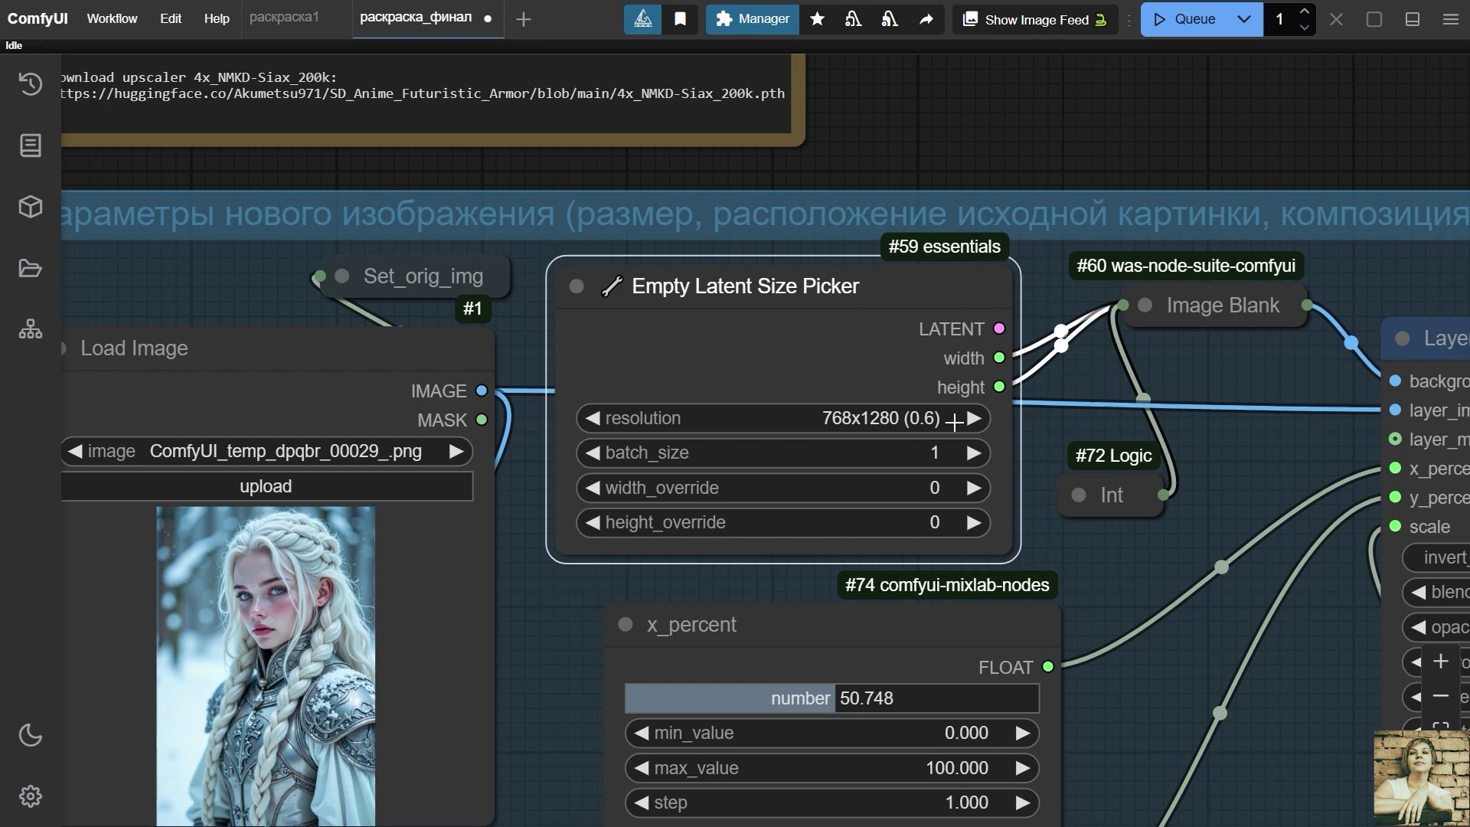
Set x_percent to about 9.160 and y_percent to about 11.334, and queue the workflow to preview the shifted picture
scroll(954, 422, down, 10)
scroll(695, 443, up, 8)
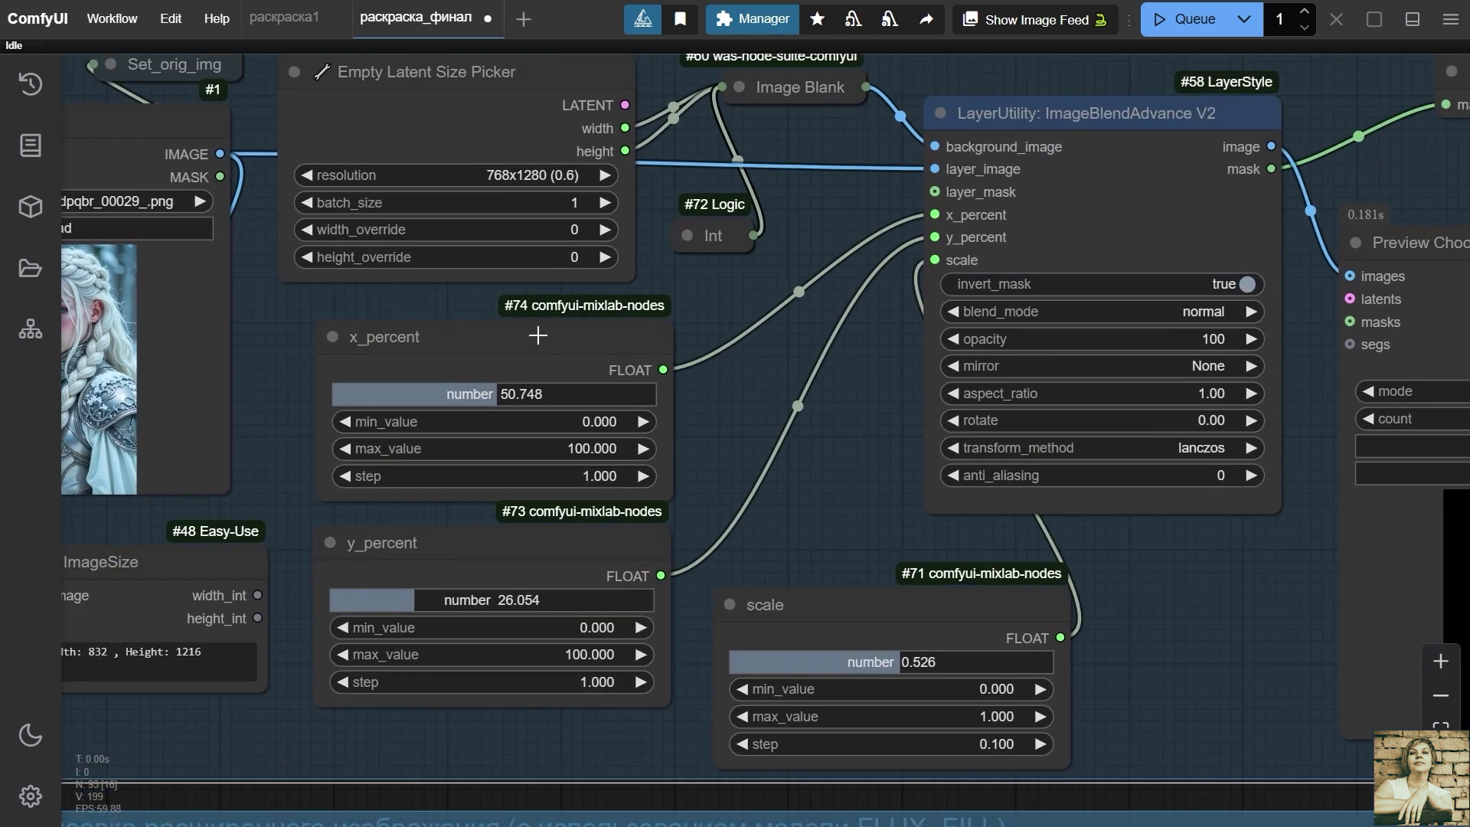
click(537, 335)
click(526, 542)
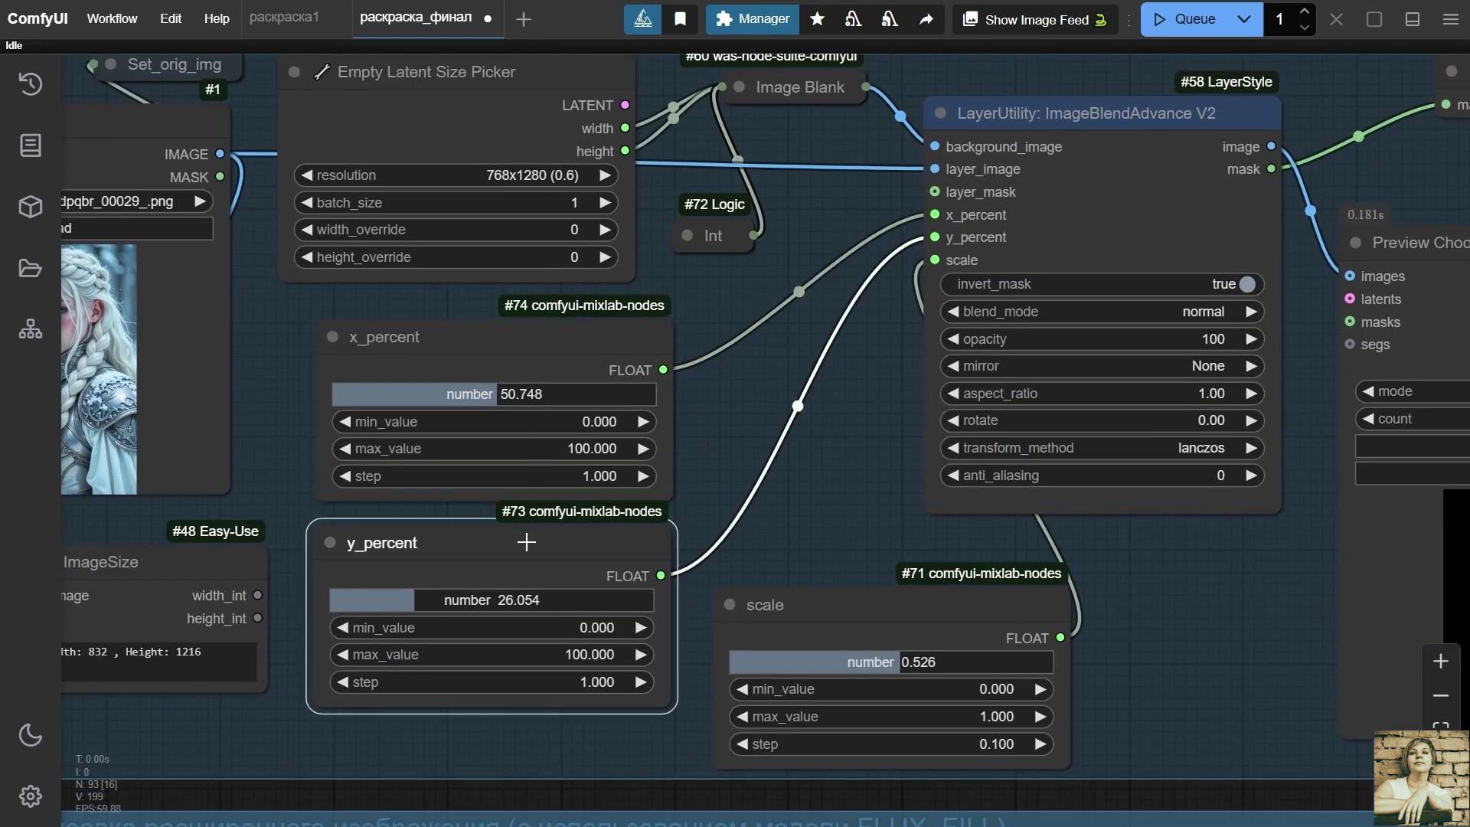
click(552, 338)
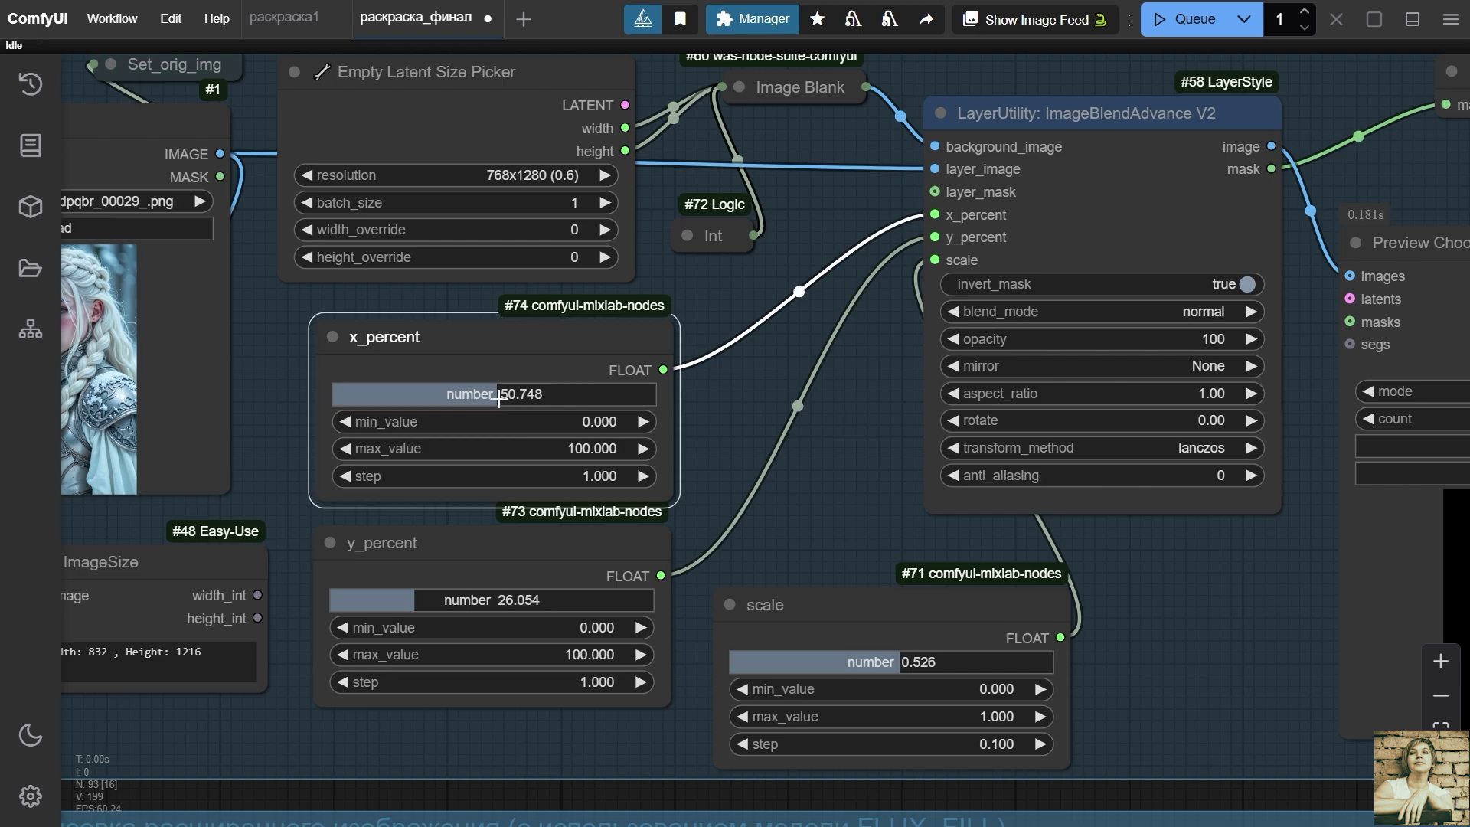
drag(499, 398, 363, 398)
drag(418, 601, 366, 602)
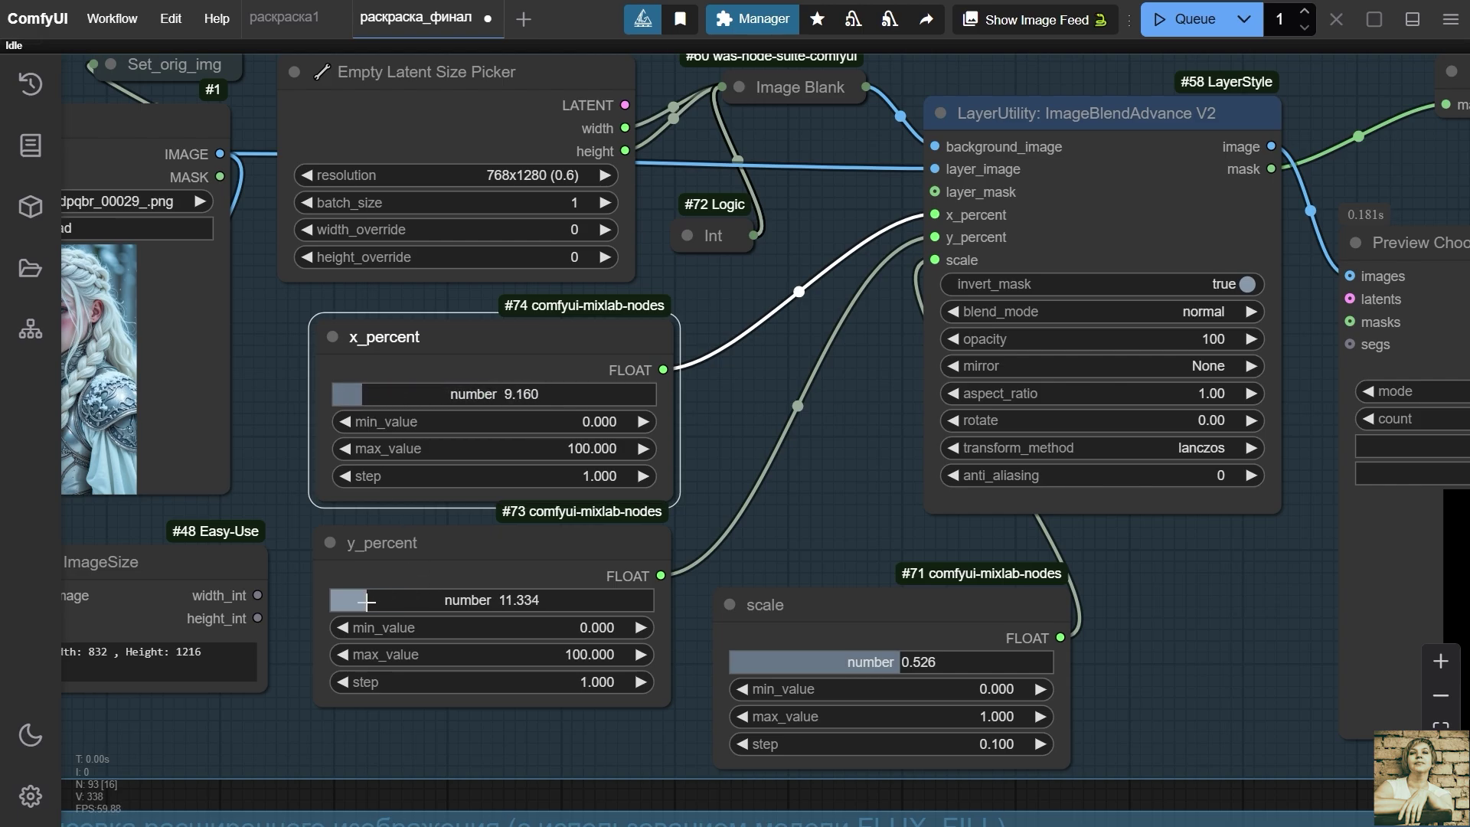
scroll(475, 589, down, 4)
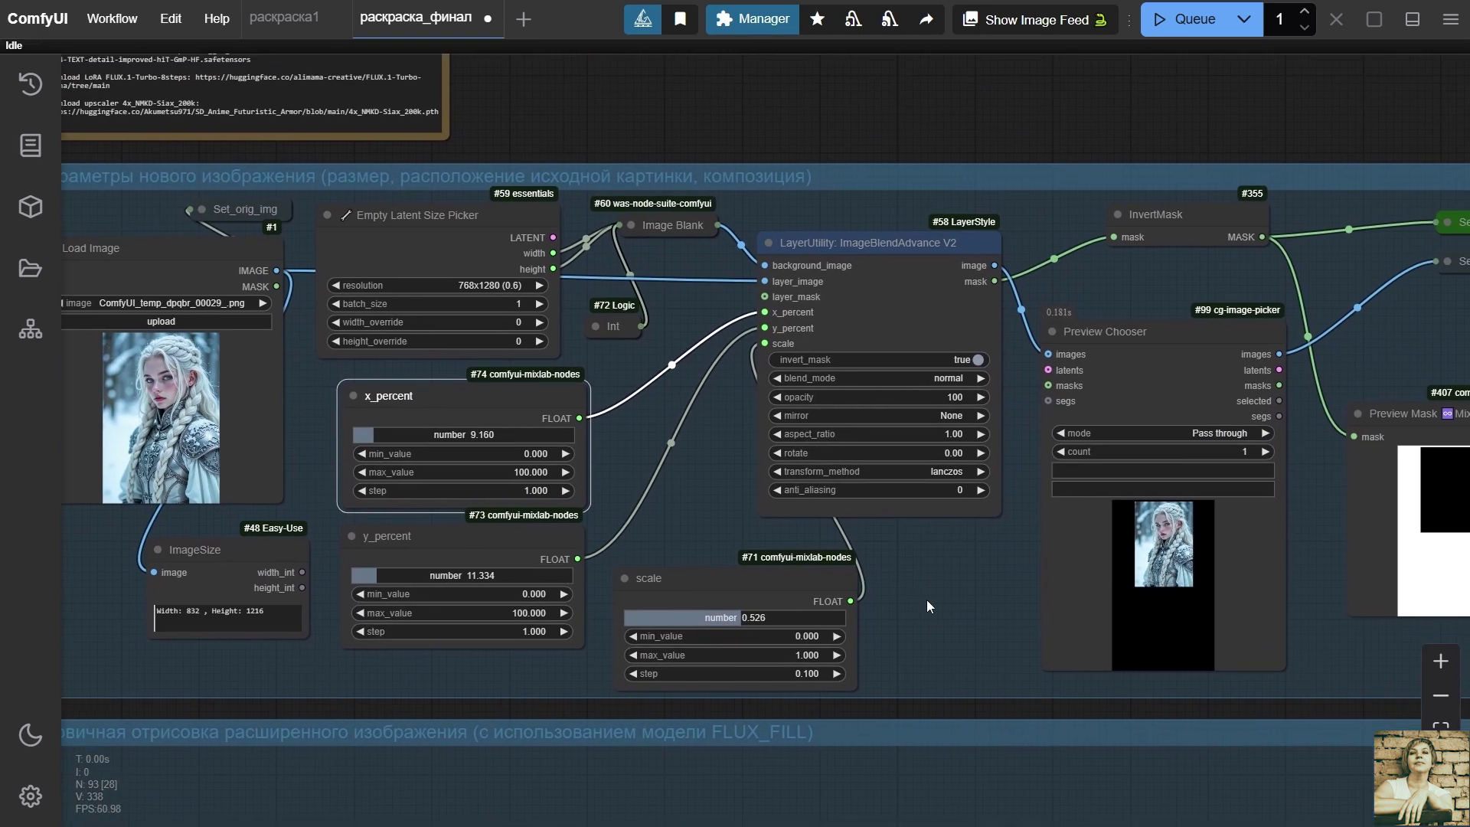
key(ctrl+Return)
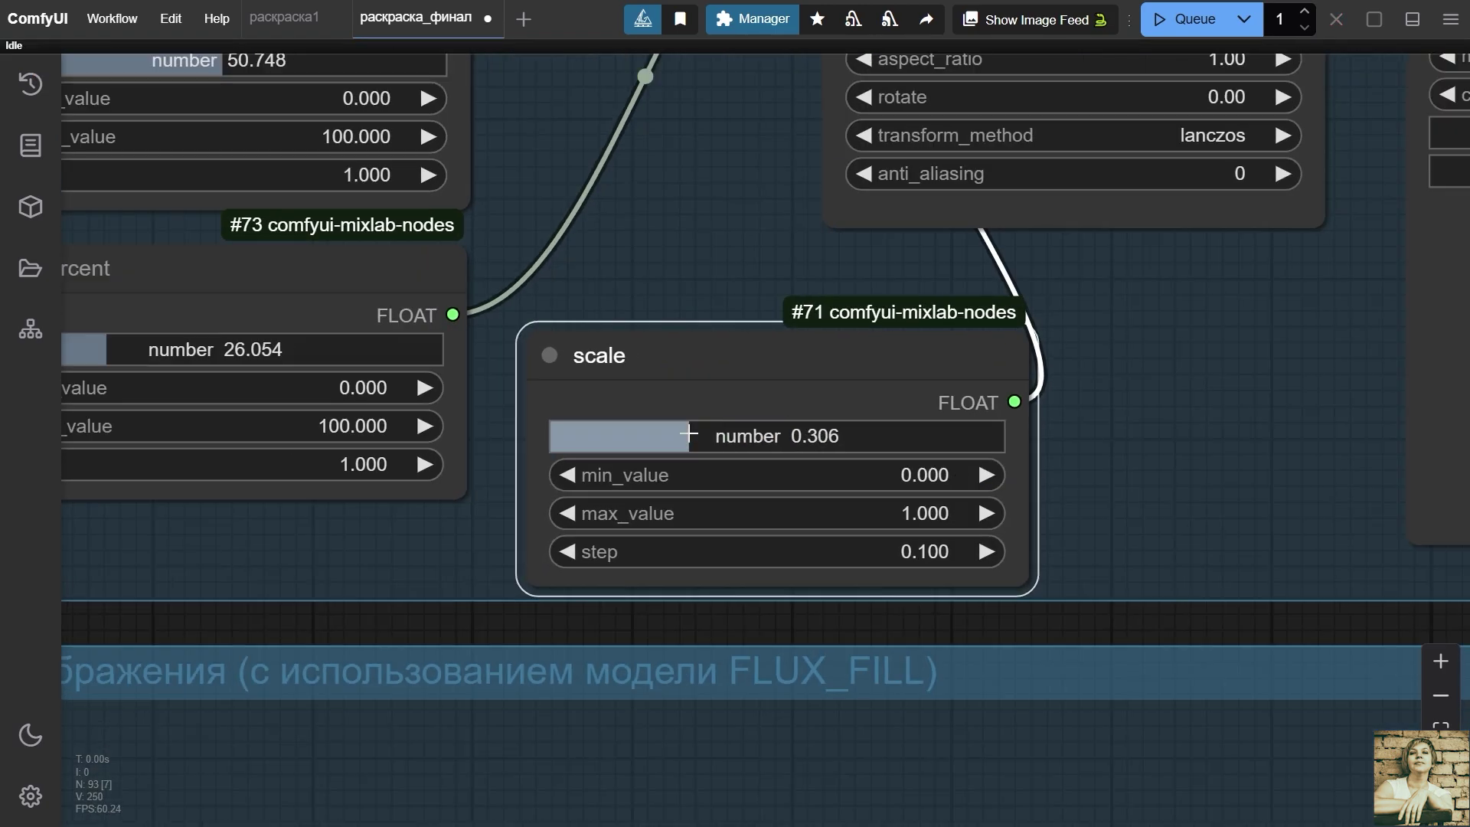
Try enlarging the source picture by raising the scale node's number to about 0.877
scroll(361, 490, down, 5)
drag(533, 459, 684, 455)
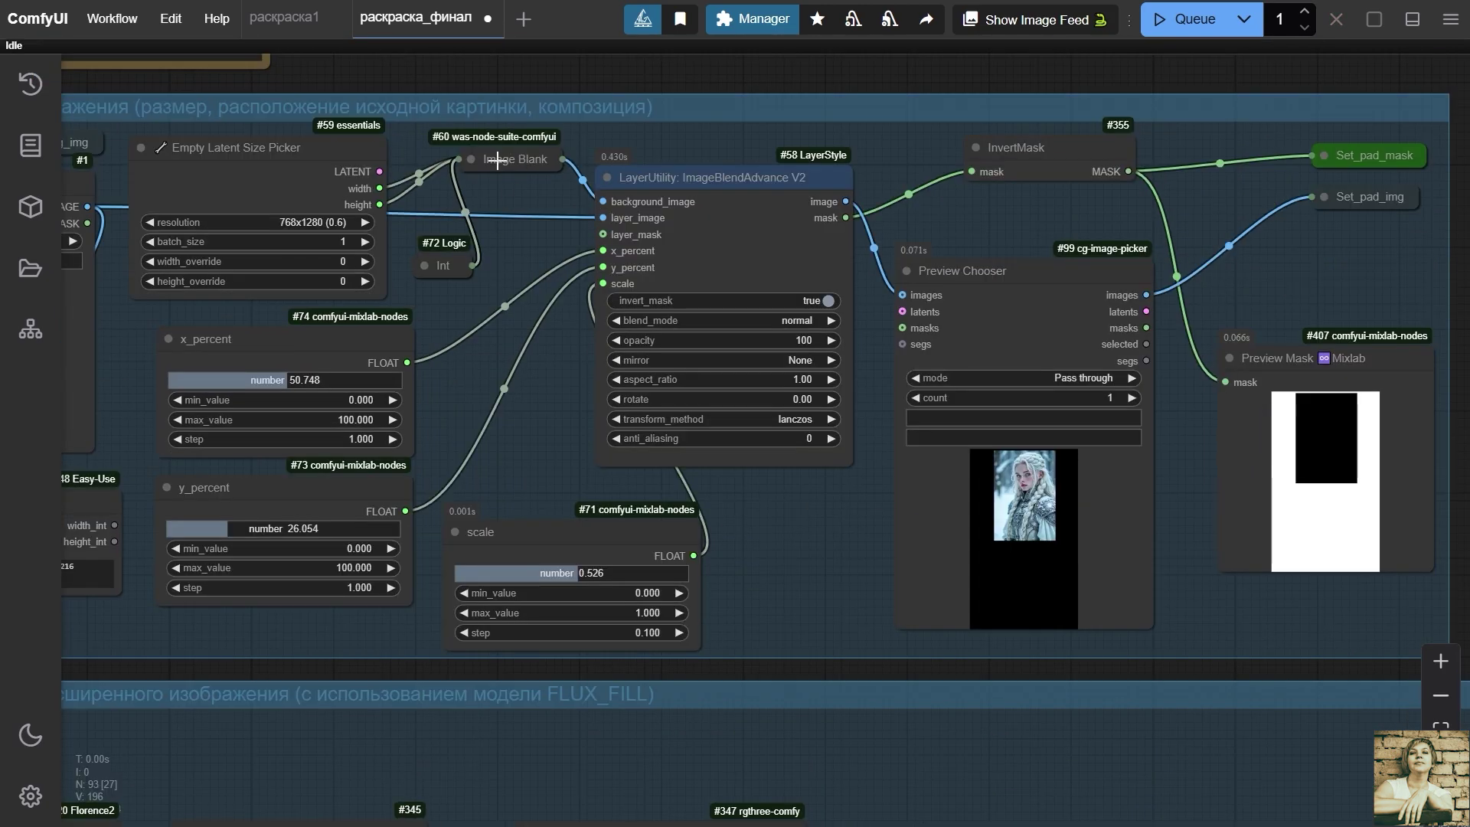
Expand the Image Blank node and move it aside to examine its width, height and colour inputs
click(497, 160)
key(period)
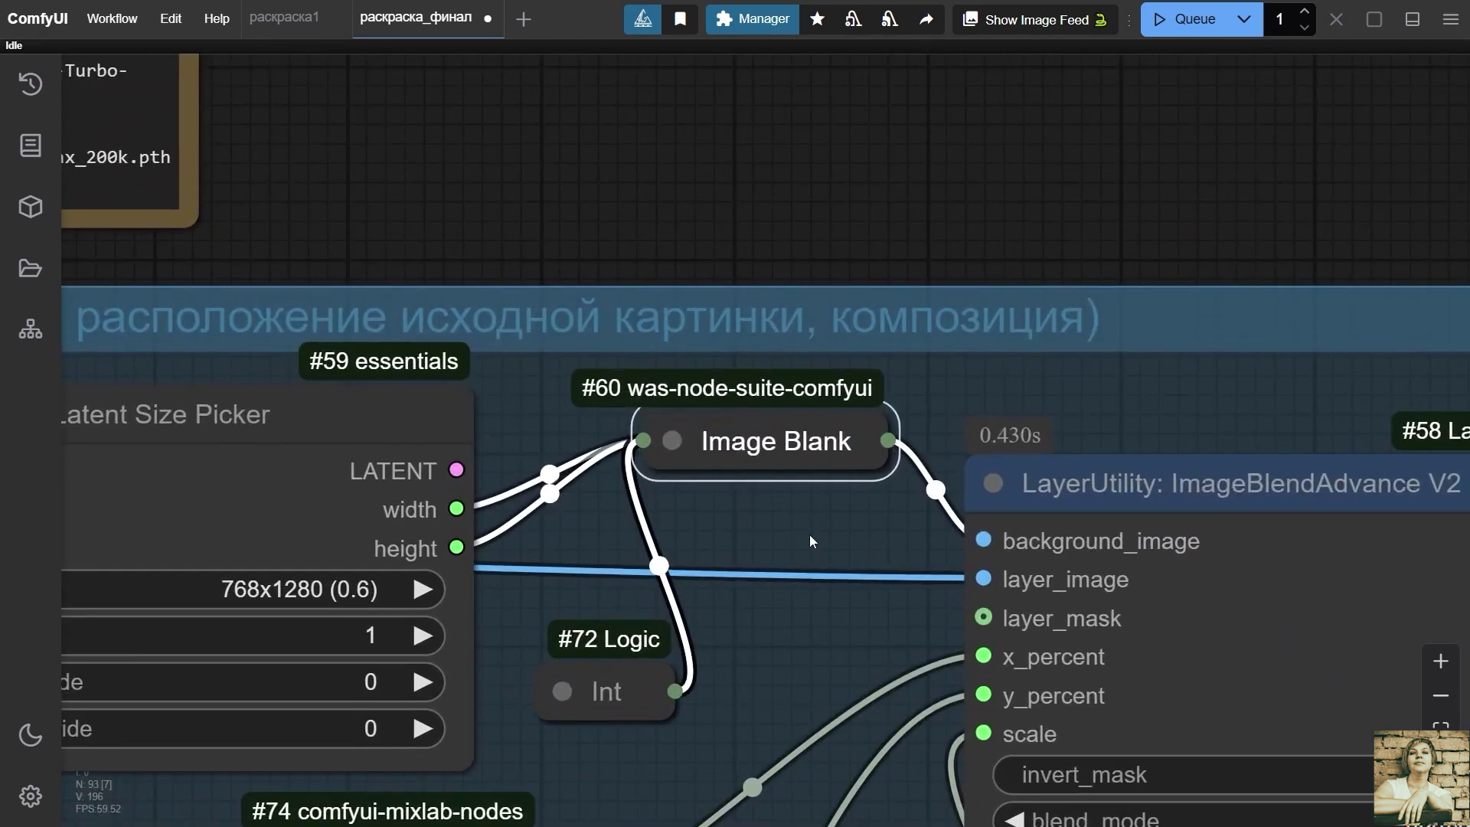
drag(810, 536, 714, 339)
click(574, 241)
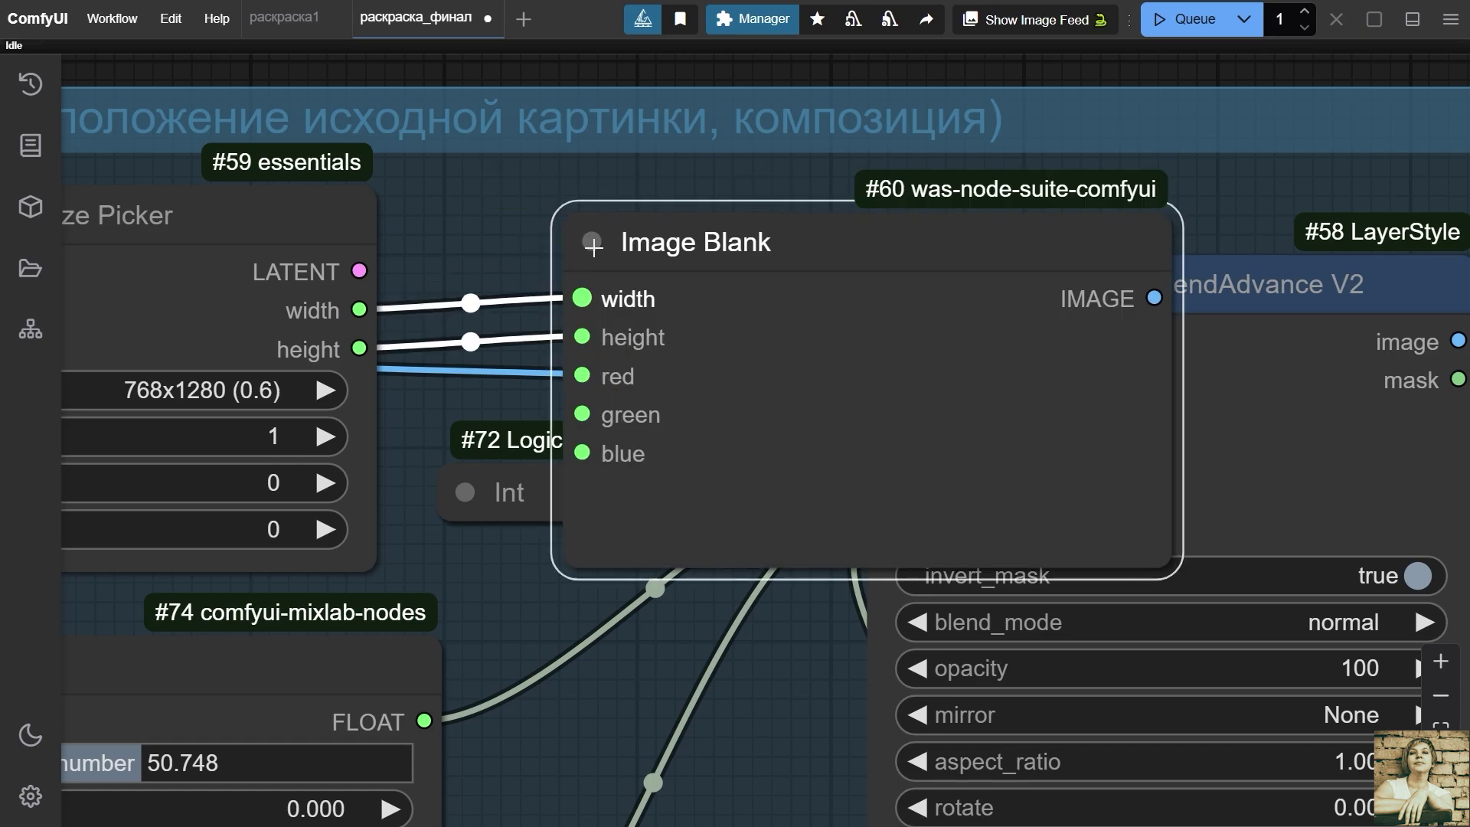
drag(811, 242, 991, 153)
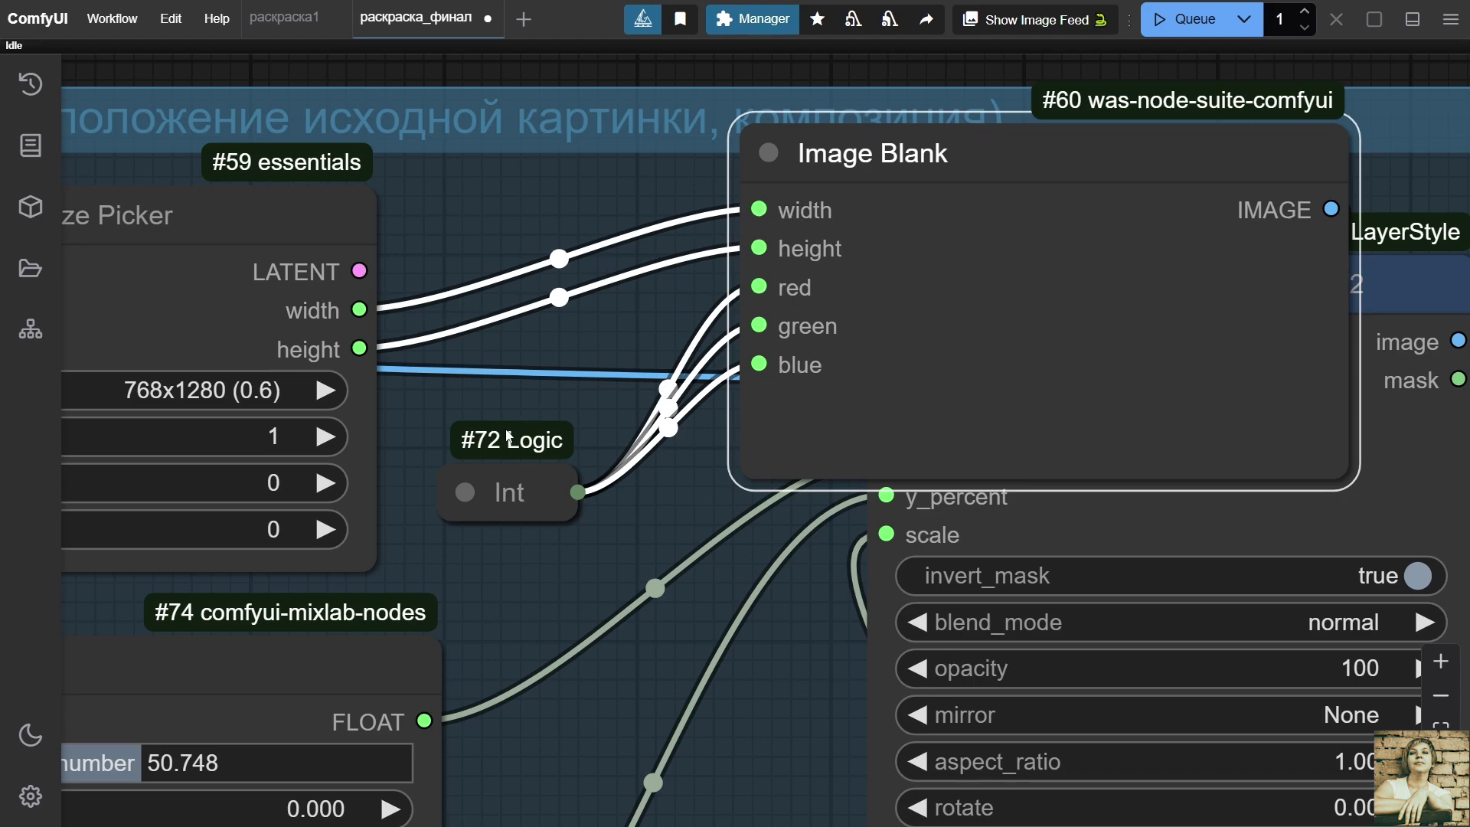
Expand the Int node and examine its value and its links to the red, green and blue inputs of Image Blank
click(462, 493)
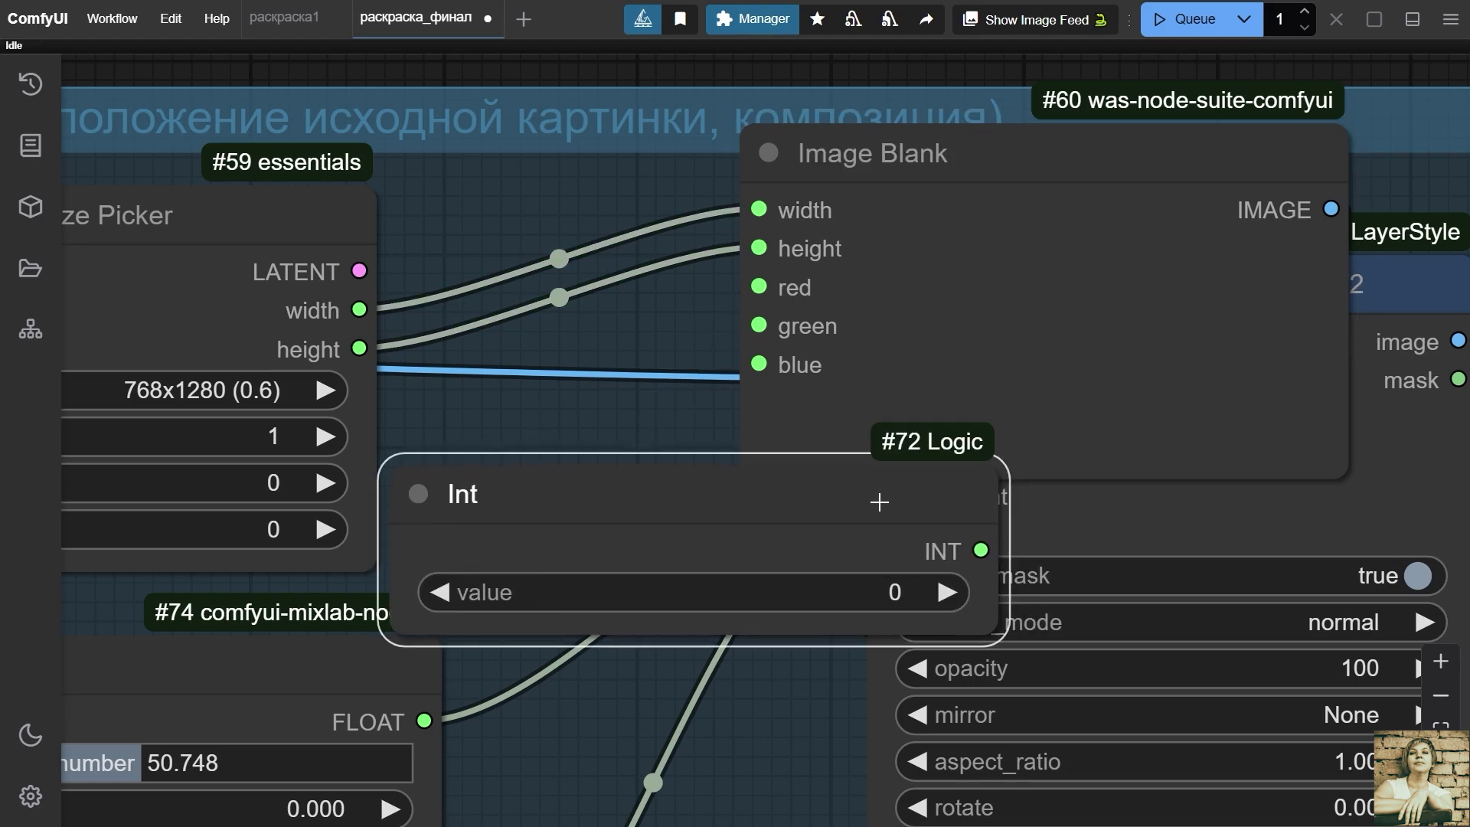
drag(879, 502, 440, 483)
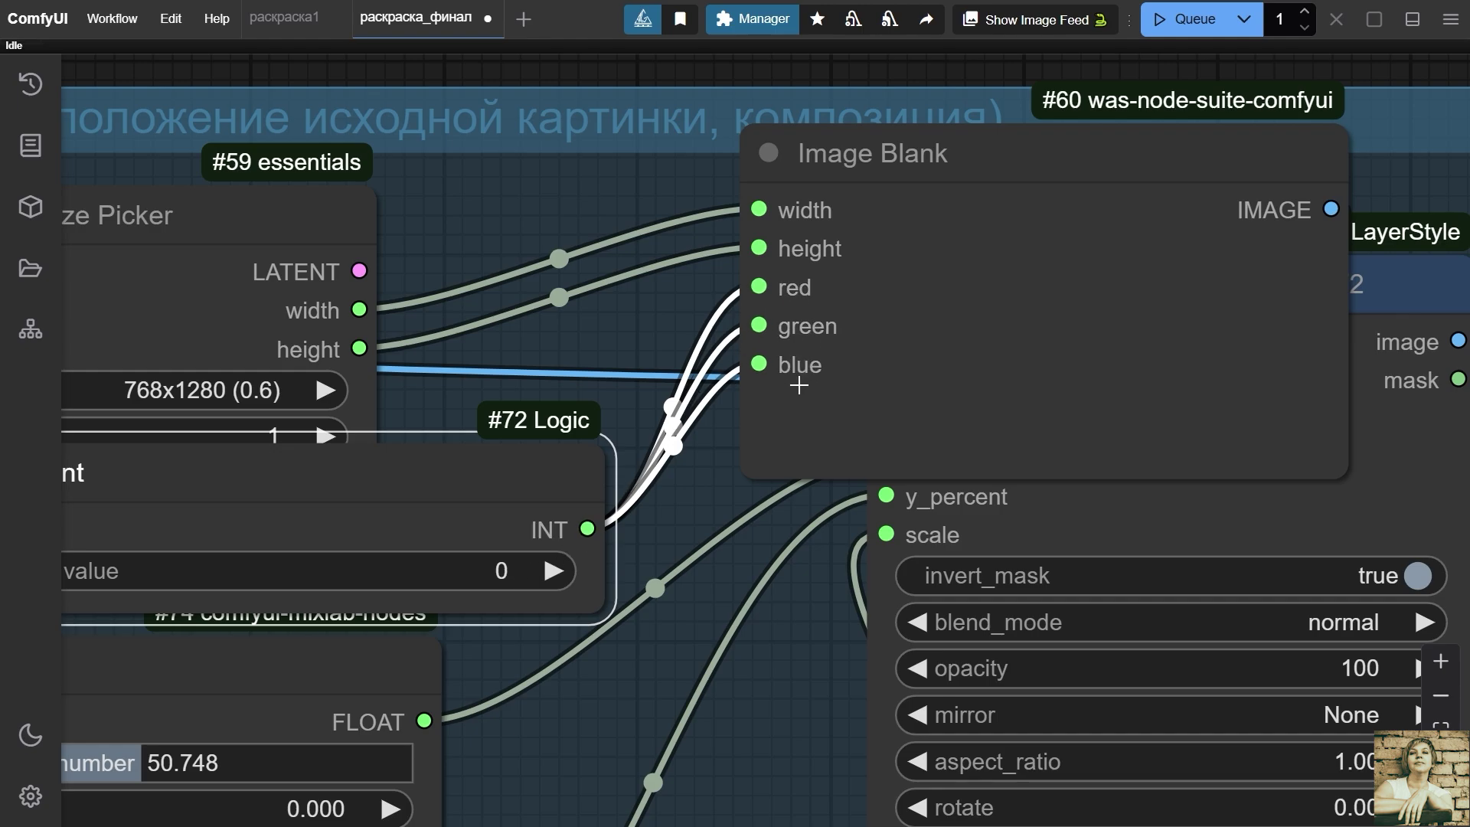
drag(469, 456, 752, 462)
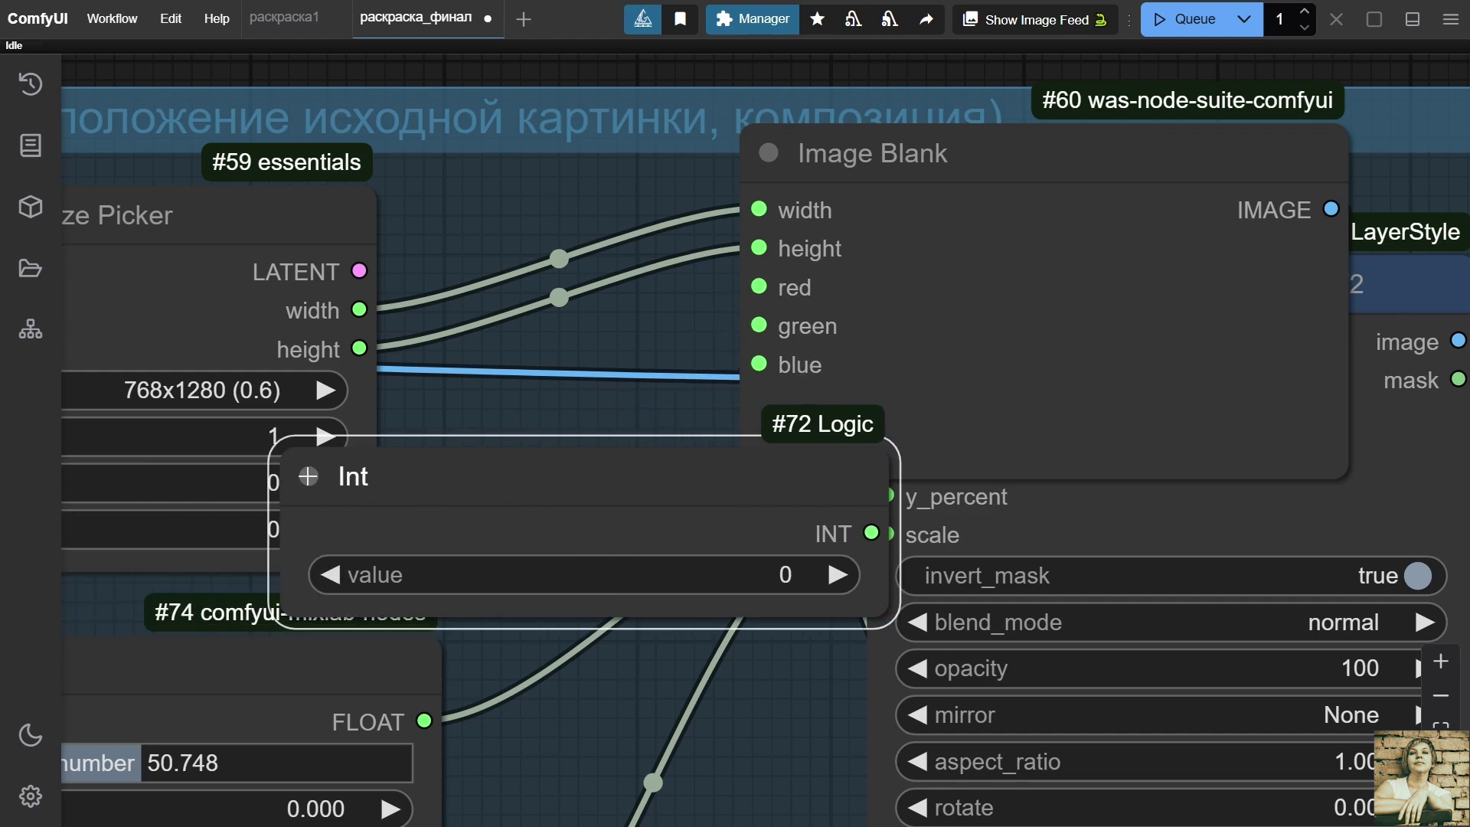
Collapse the Int and Image Blank nodes and move them back between the size picker and ImageBlendAdvance V2
click(308, 476)
drag(412, 457, 559, 437)
click(771, 156)
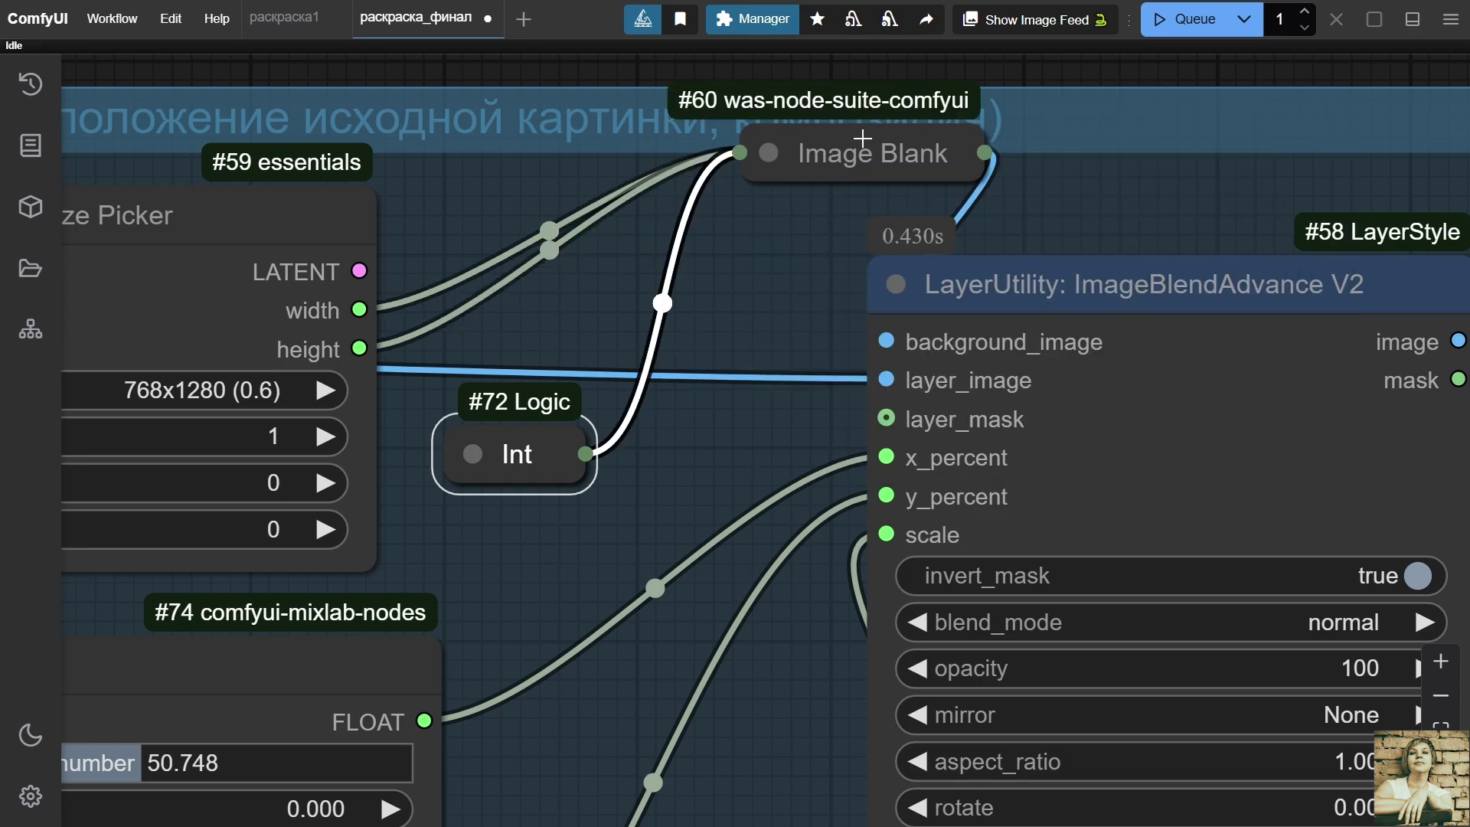
drag(860, 140, 684, 223)
Examine the ImageBlendAdvance V2, Preview Chooser, InvertMask and Preview Mask nodes and how the image and mask outputs are routed
scroll(770, 692, down, 5)
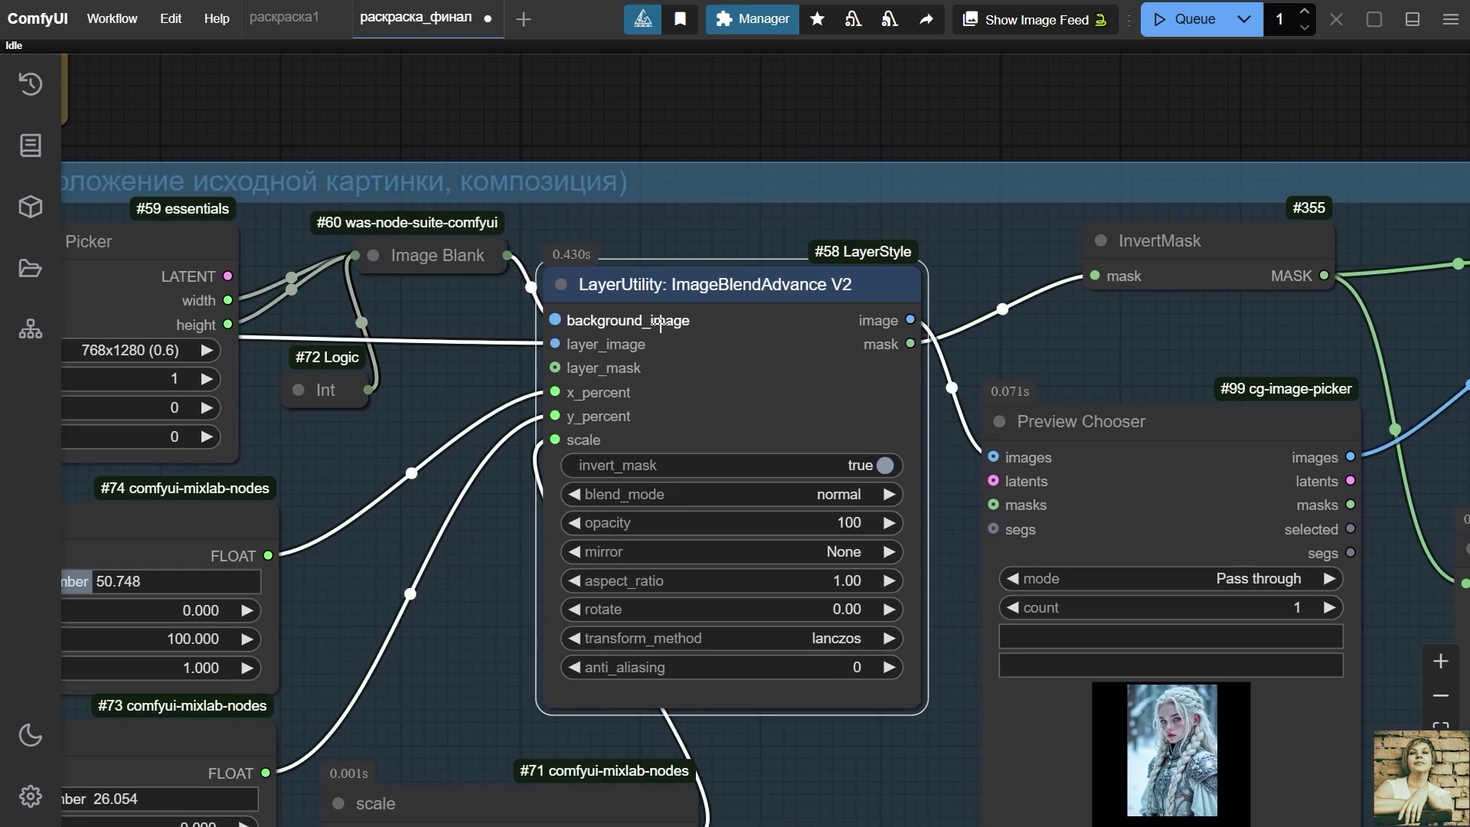
click(866, 286)
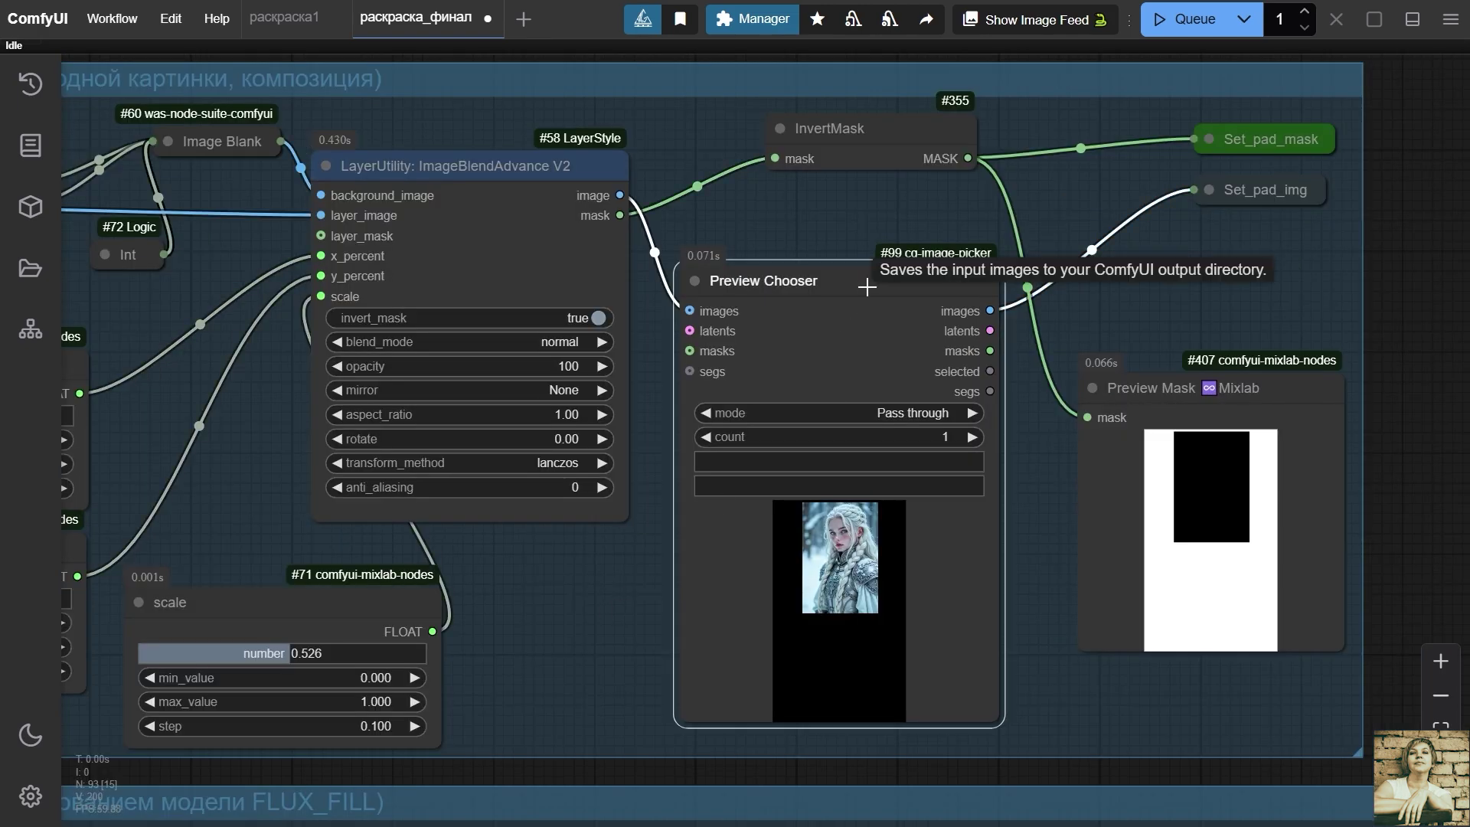
key(.)
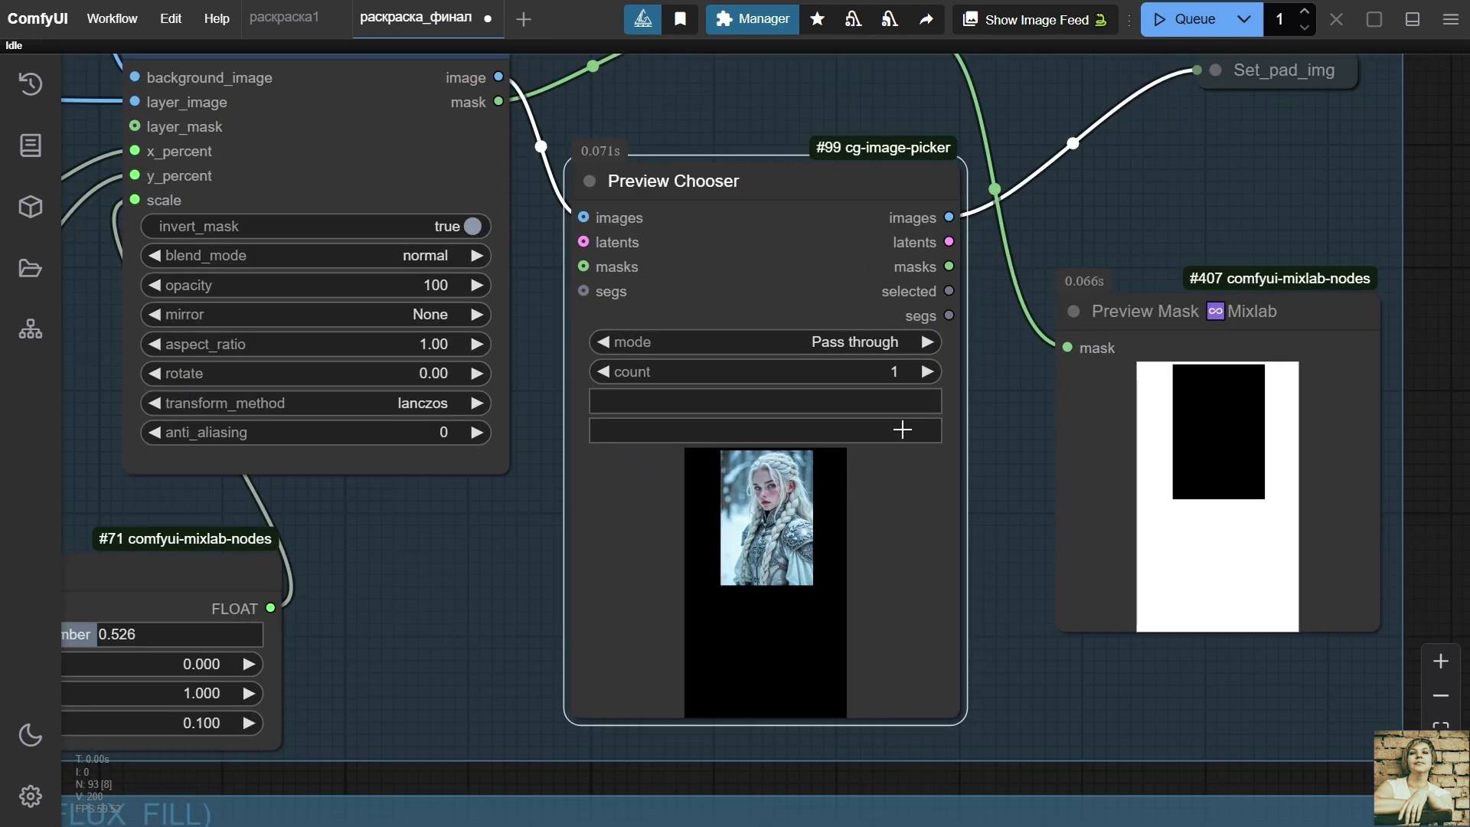
scroll(893, 572, up, 2)
scroll(1048, 391, down, 3)
click(823, 125)
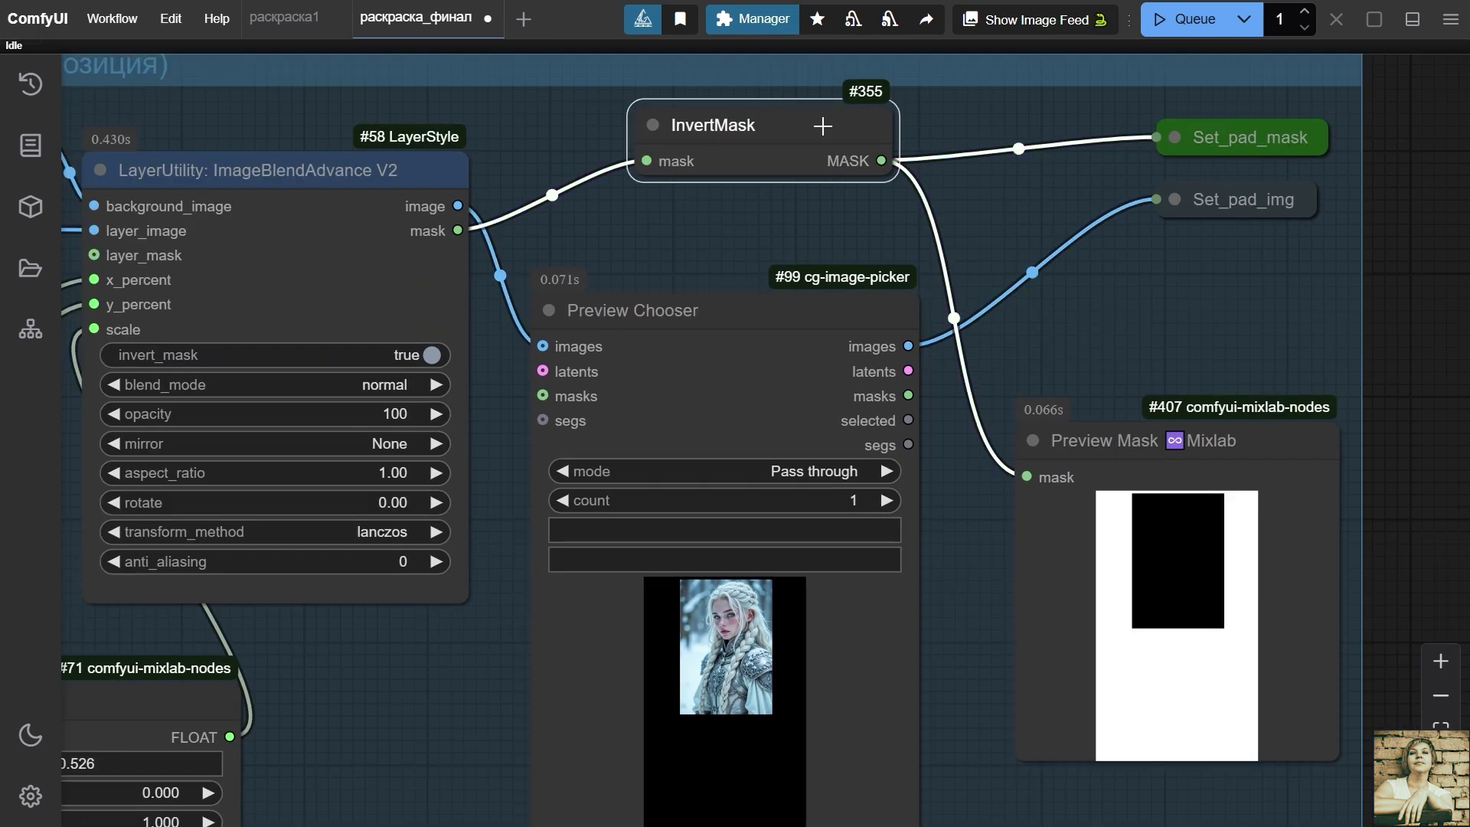
scroll(833, 211, up, 3)
drag(823, 224, 689, 263)
click(1234, 534)
scroll(1114, 184, down, 3)
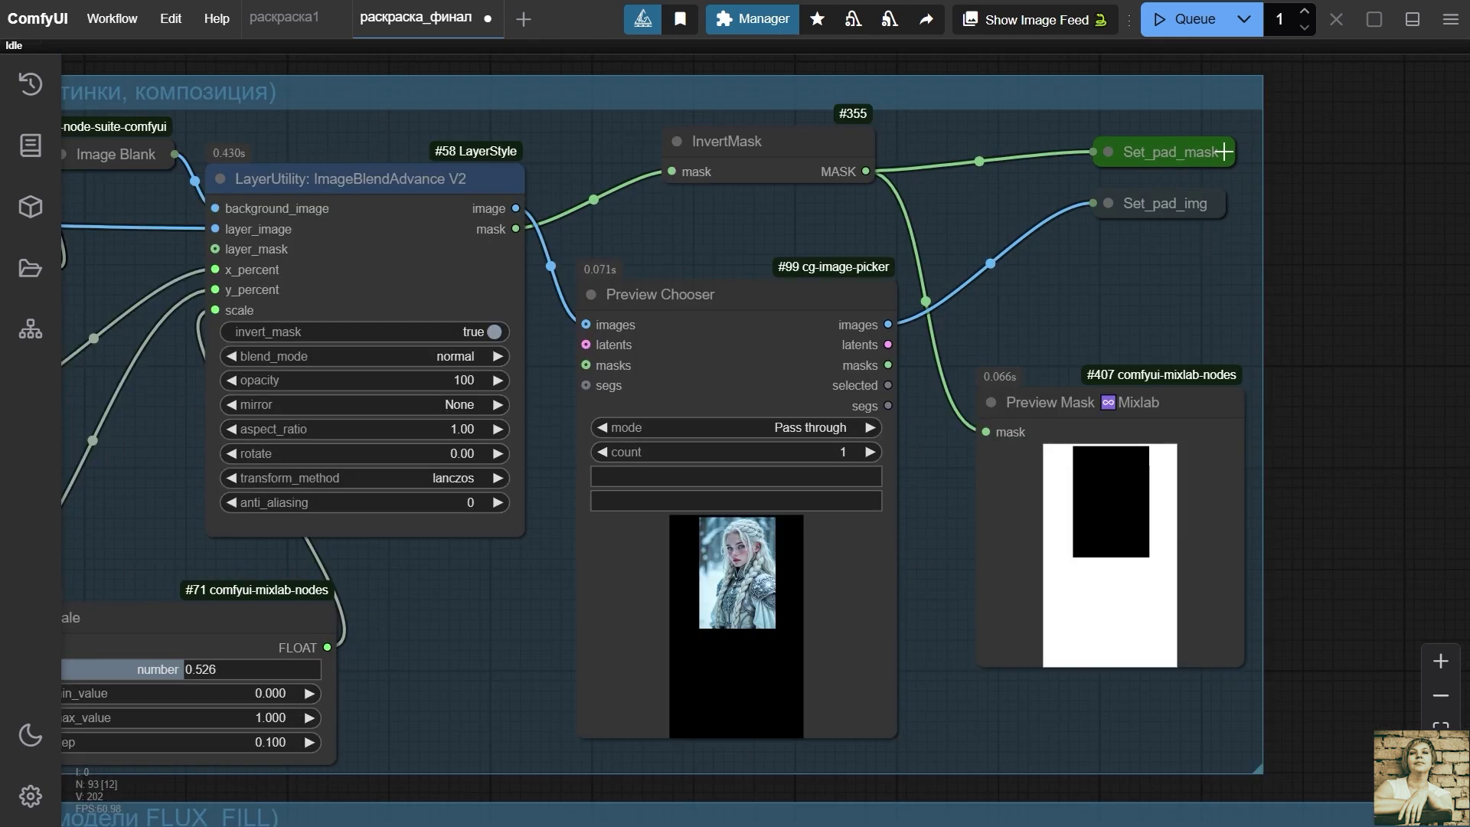
Check the constant in the Set_pad_img node and locate the matching Get_pad_img node in the FLUX_FILL group
click(1209, 203)
click(1109, 203)
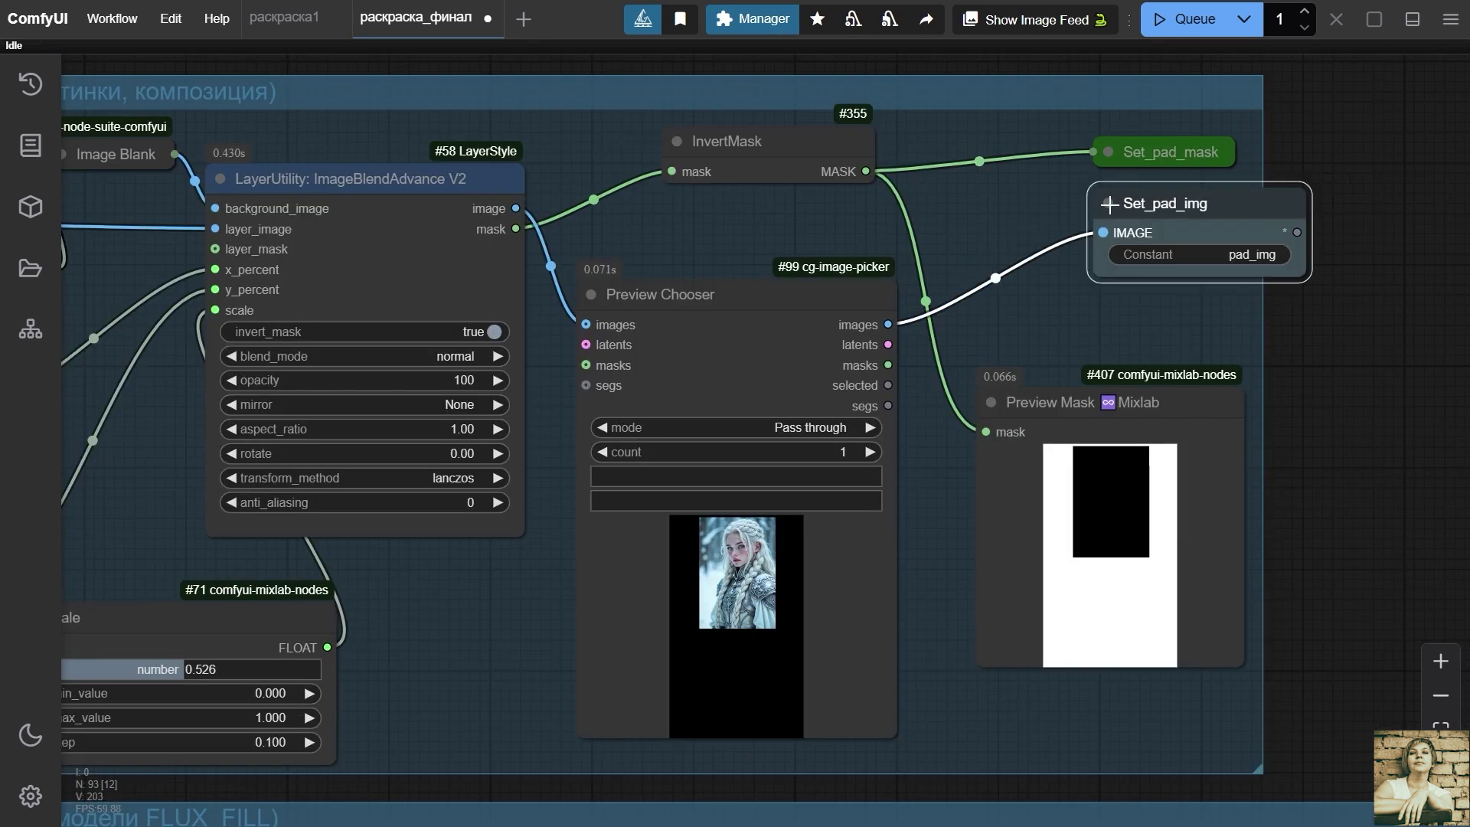
click(1109, 204)
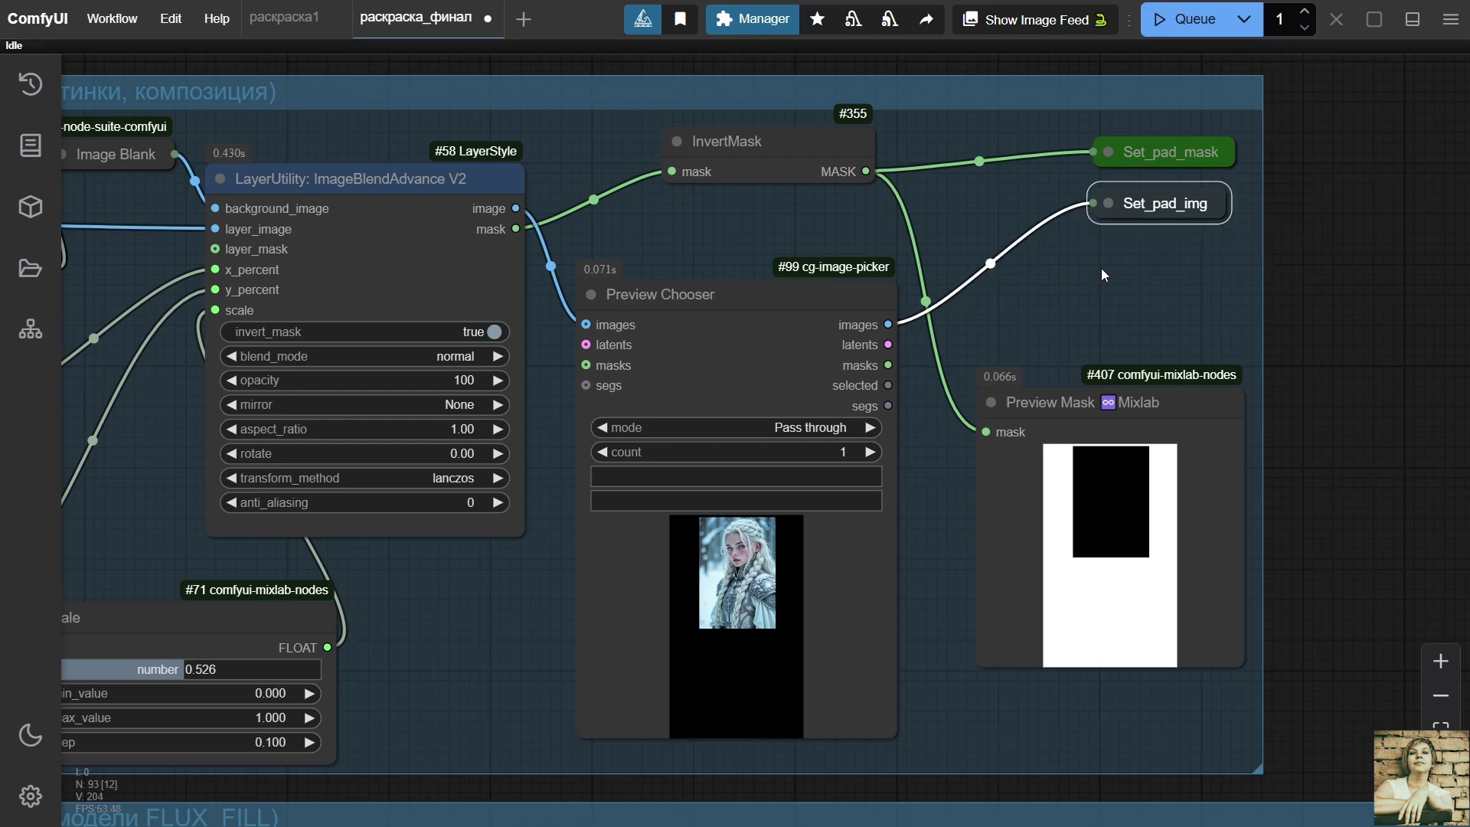
scroll(1102, 275, down, 7)
scroll(925, 635, up, 11)
click(863, 755)
Connect the images output of Preview Chooser directly to the pixels input of InpaintModelConditioning in the FLUX_FILL group
scroll(866, 734, down, 8)
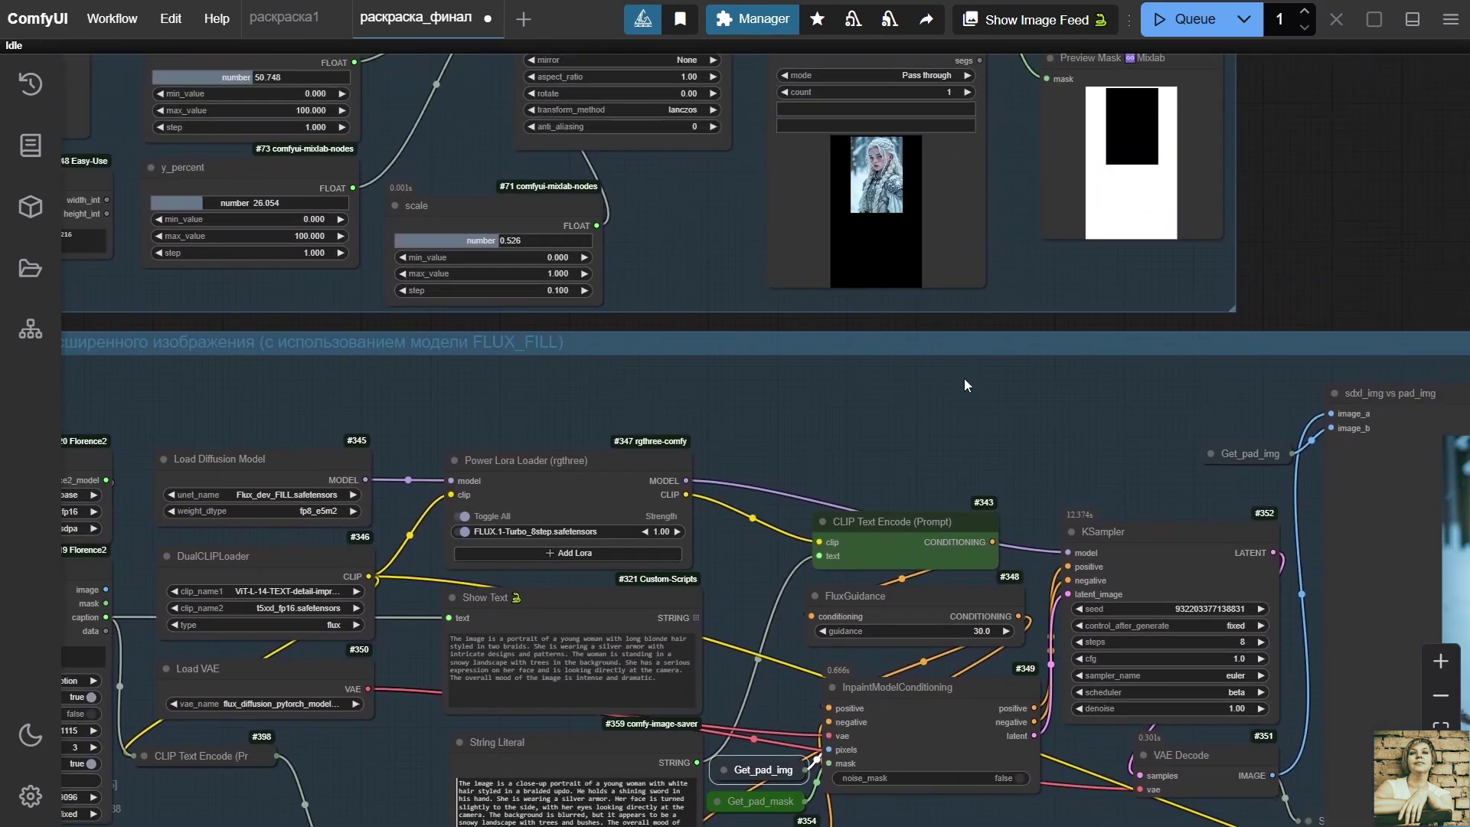
scroll(964, 385, down, 2)
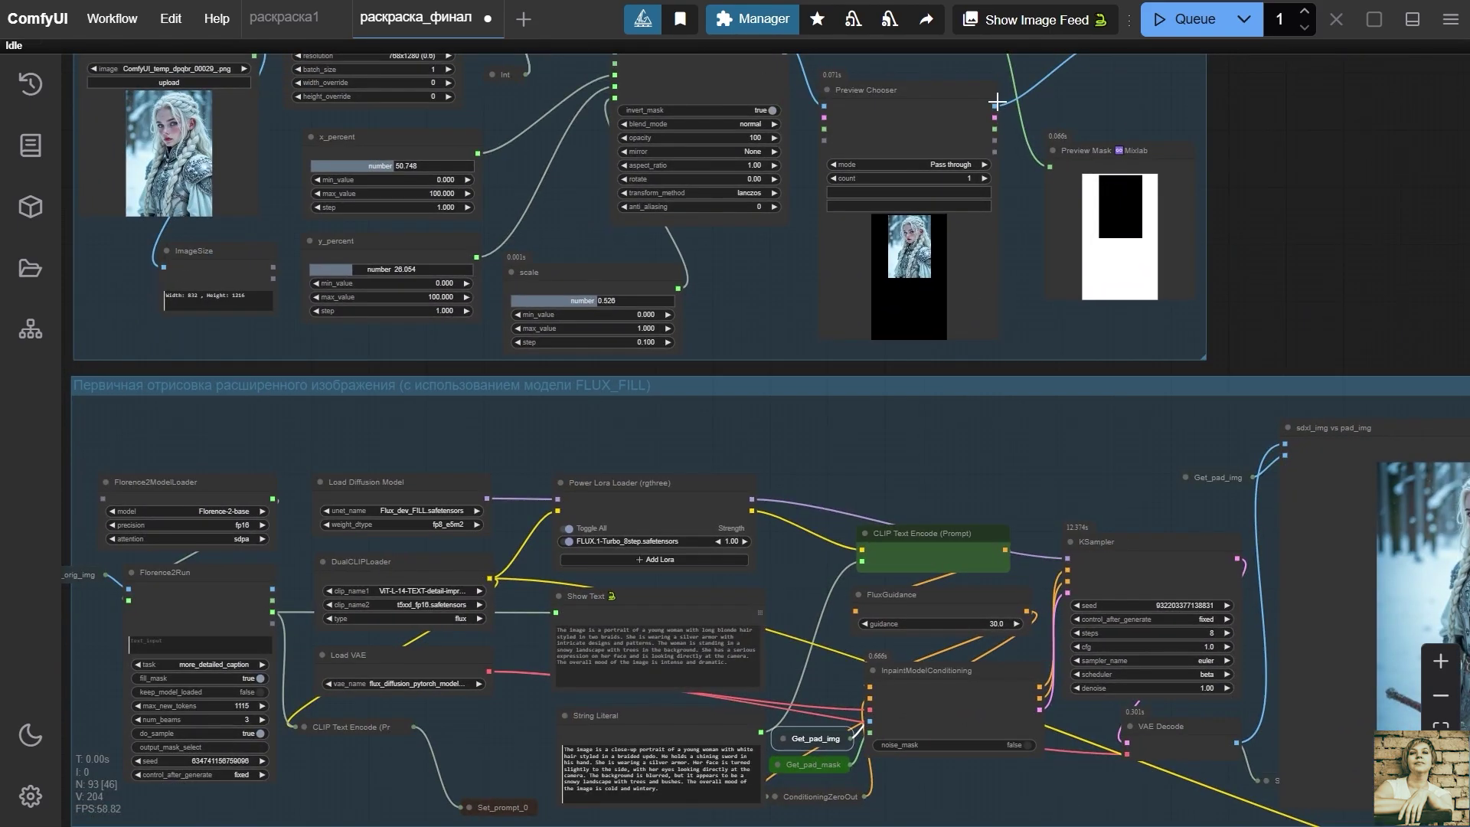
drag(995, 106, 871, 724)
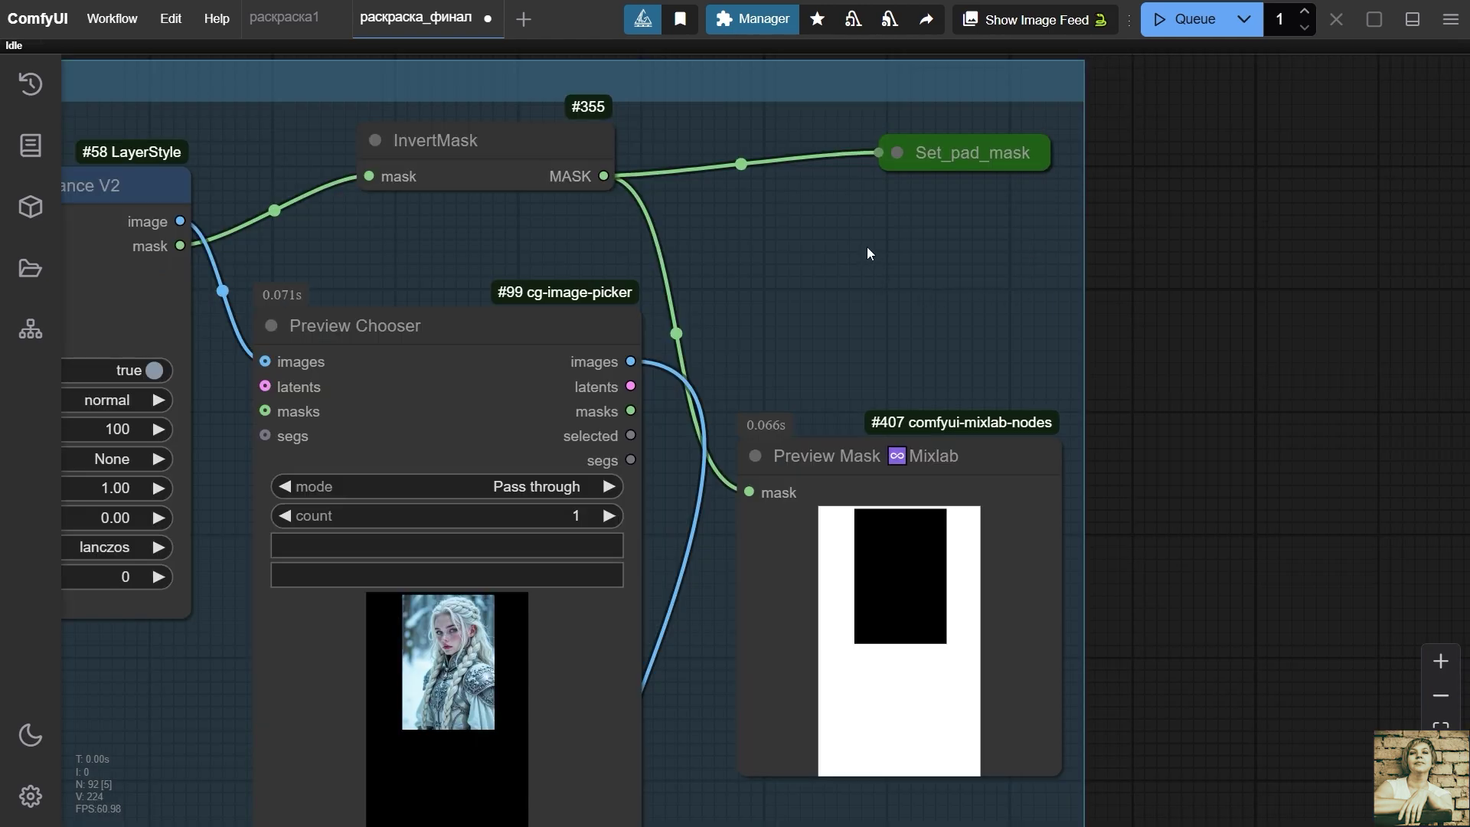
Add a SetNode below Set_pad_mask and set its constant to pad_img
double_click(868, 248)
text(setn)
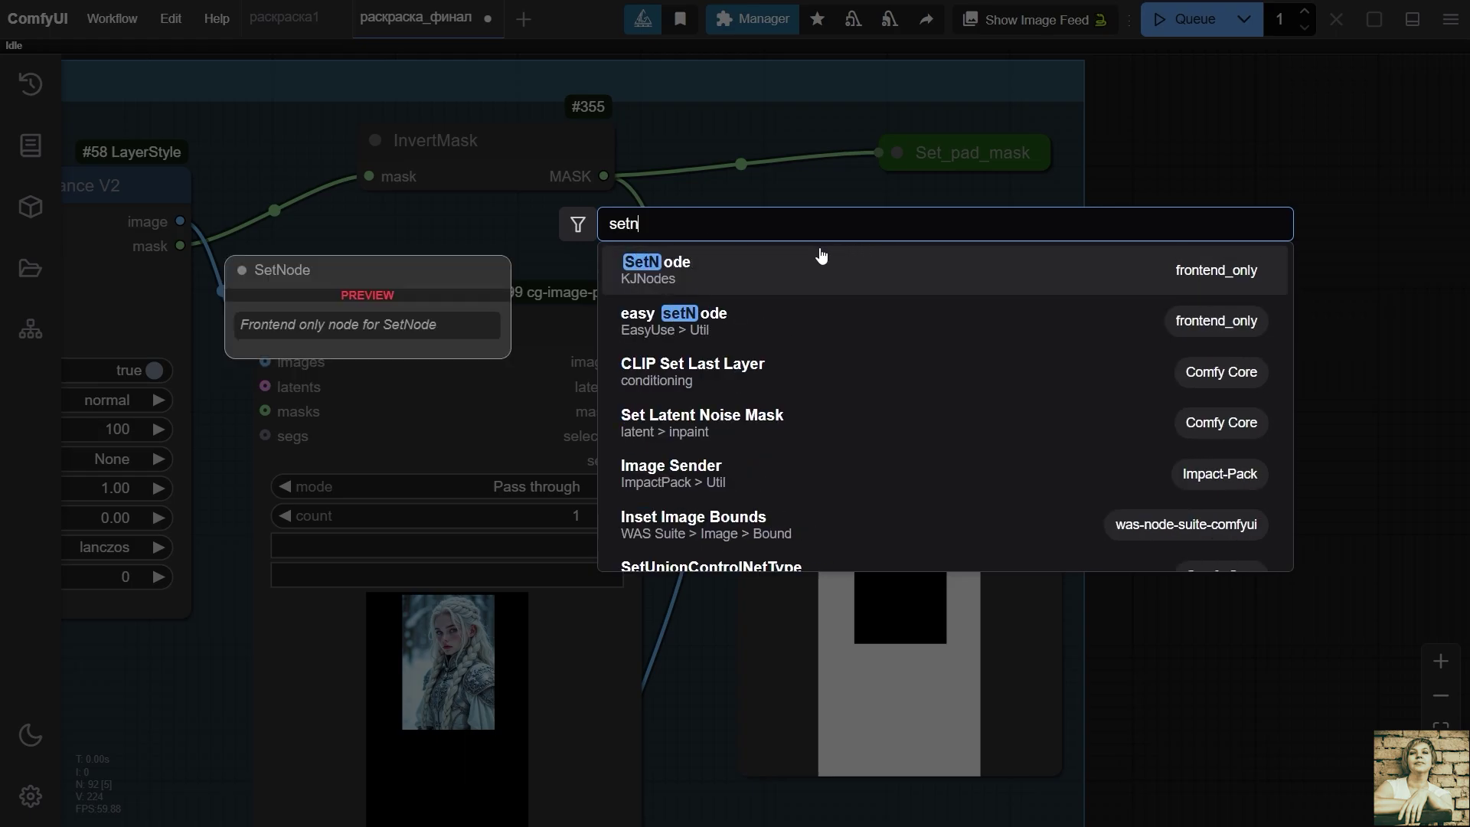
click(821, 260)
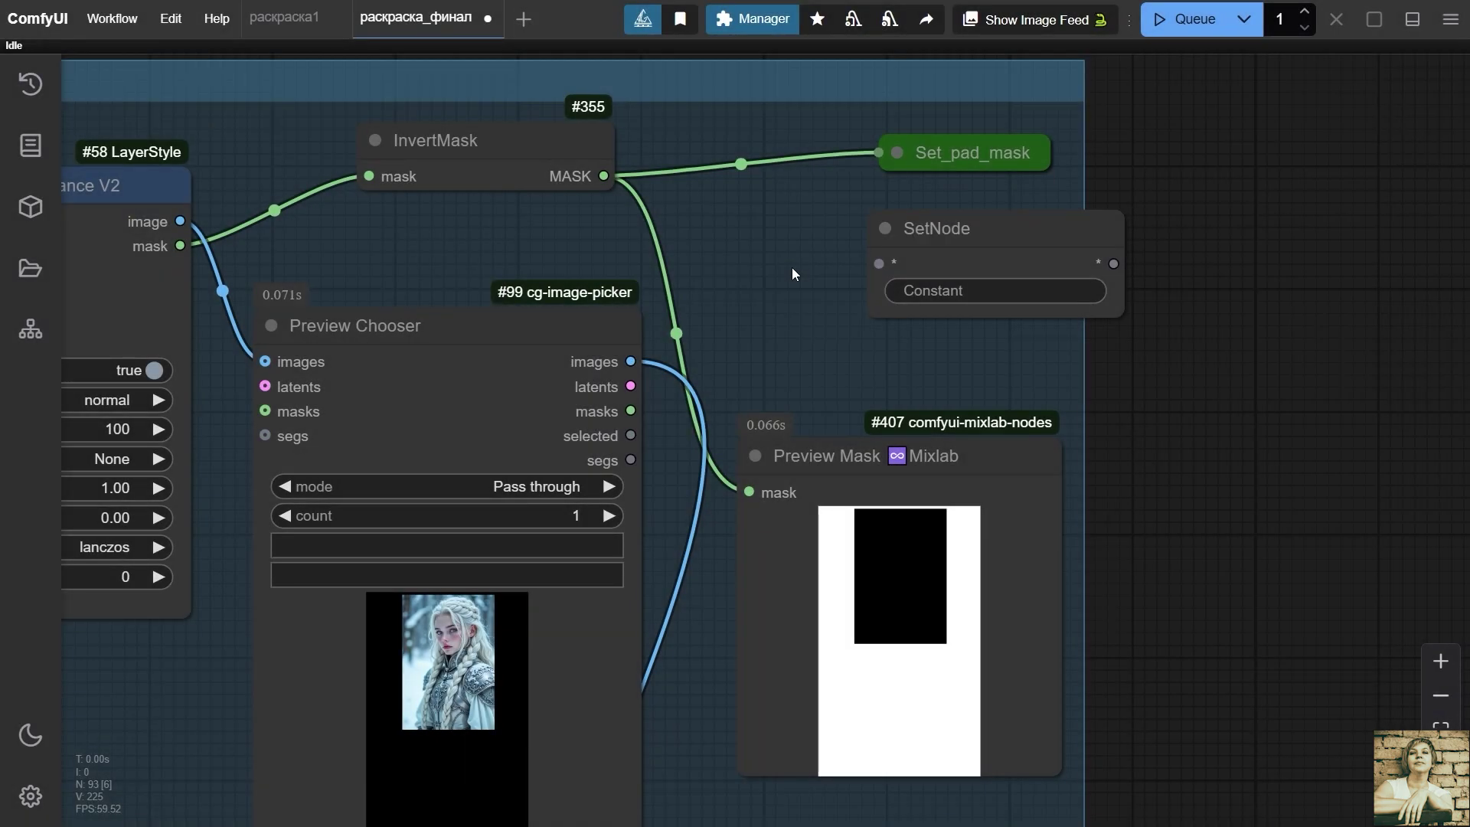
click(1008, 293)
text(pad)
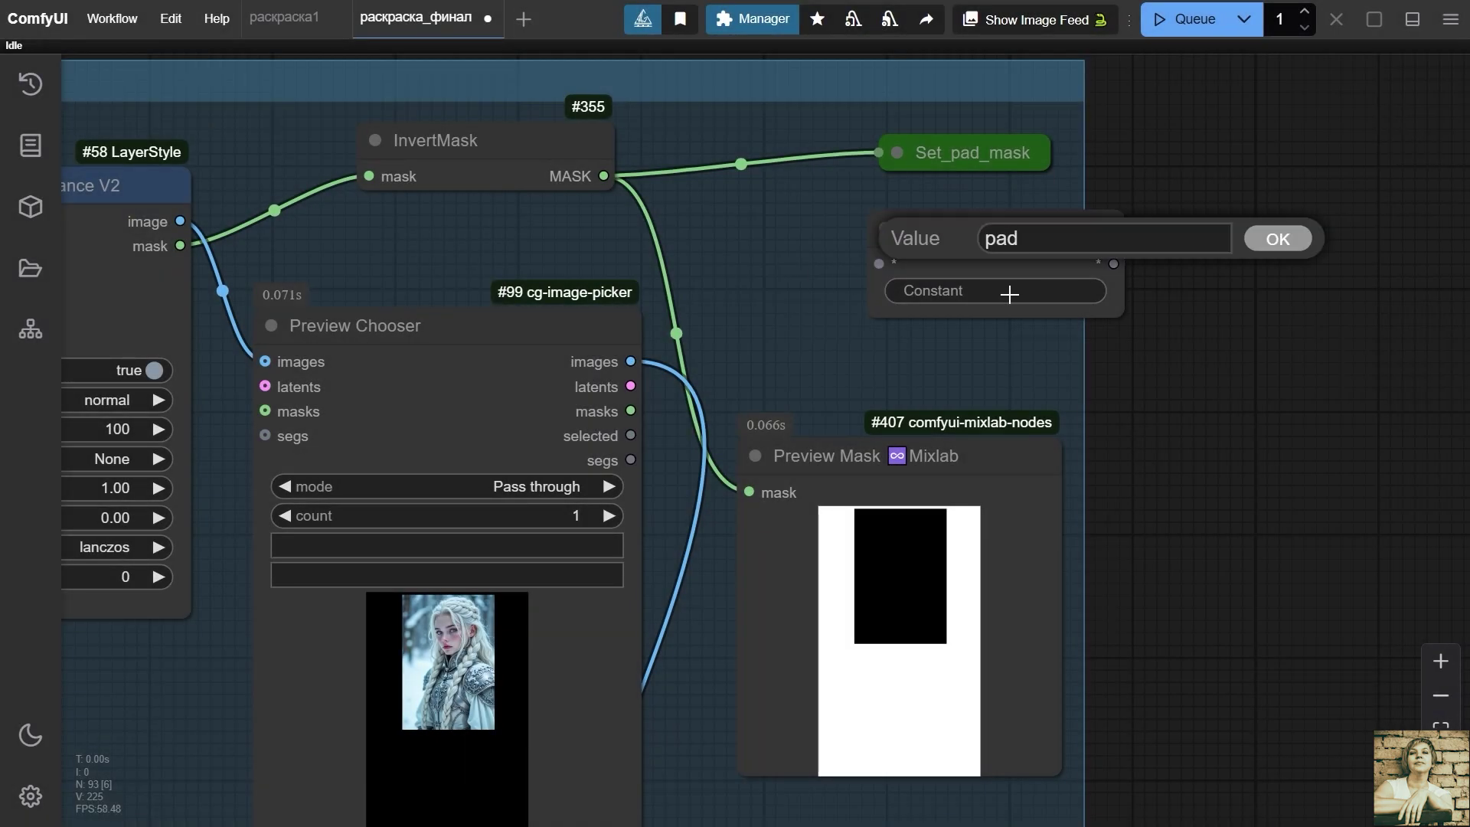
text(_img)
key(Return)
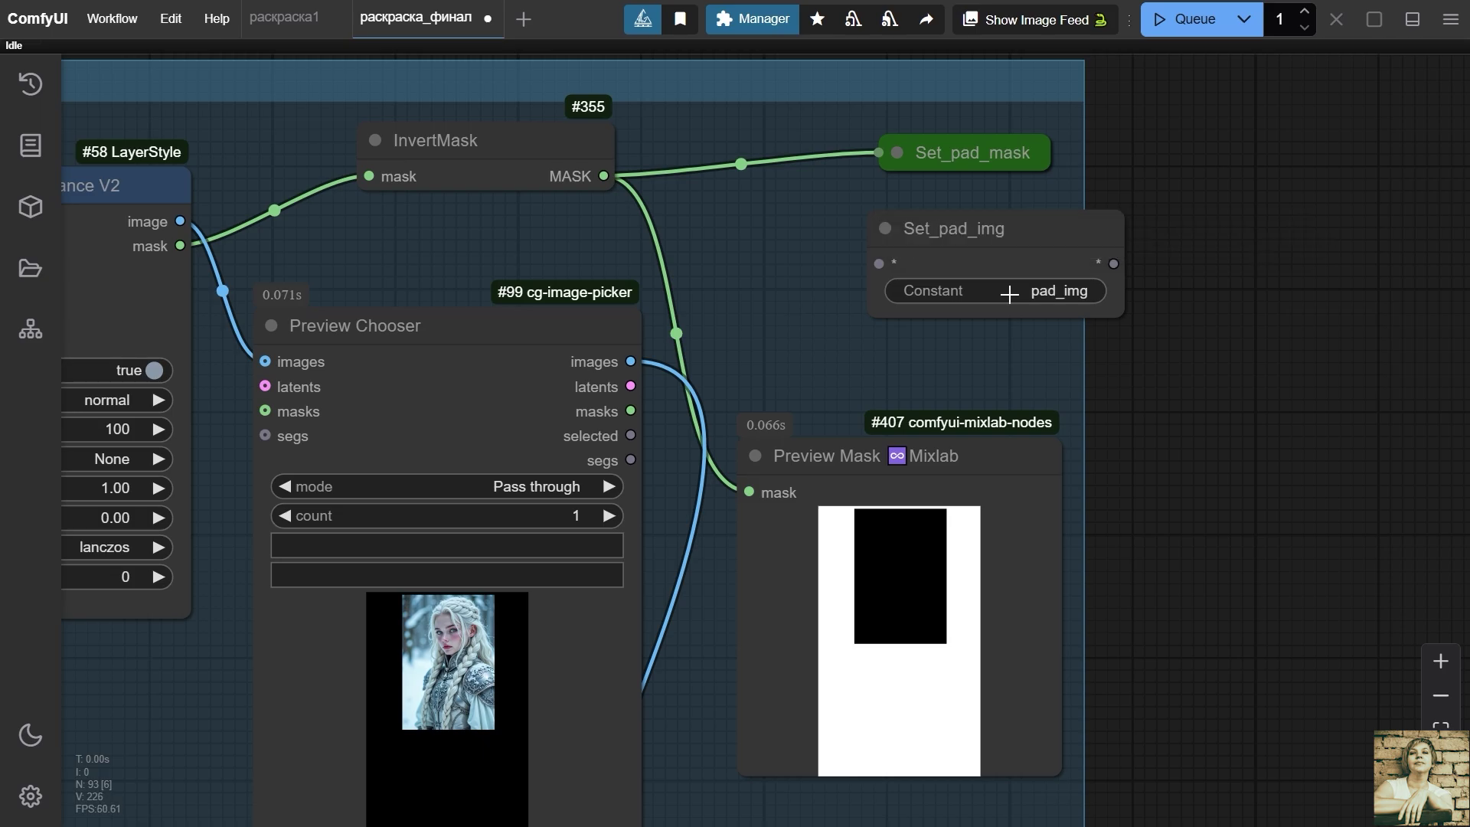
Reposition the Set_pad_img node below Set_pad_mask and connect the images output of Preview Chooser to it
drag(950, 227, 873, 217)
drag(630, 361, 829, 262)
scroll(723, 458, down, 10)
drag(693, 689, 804, 322)
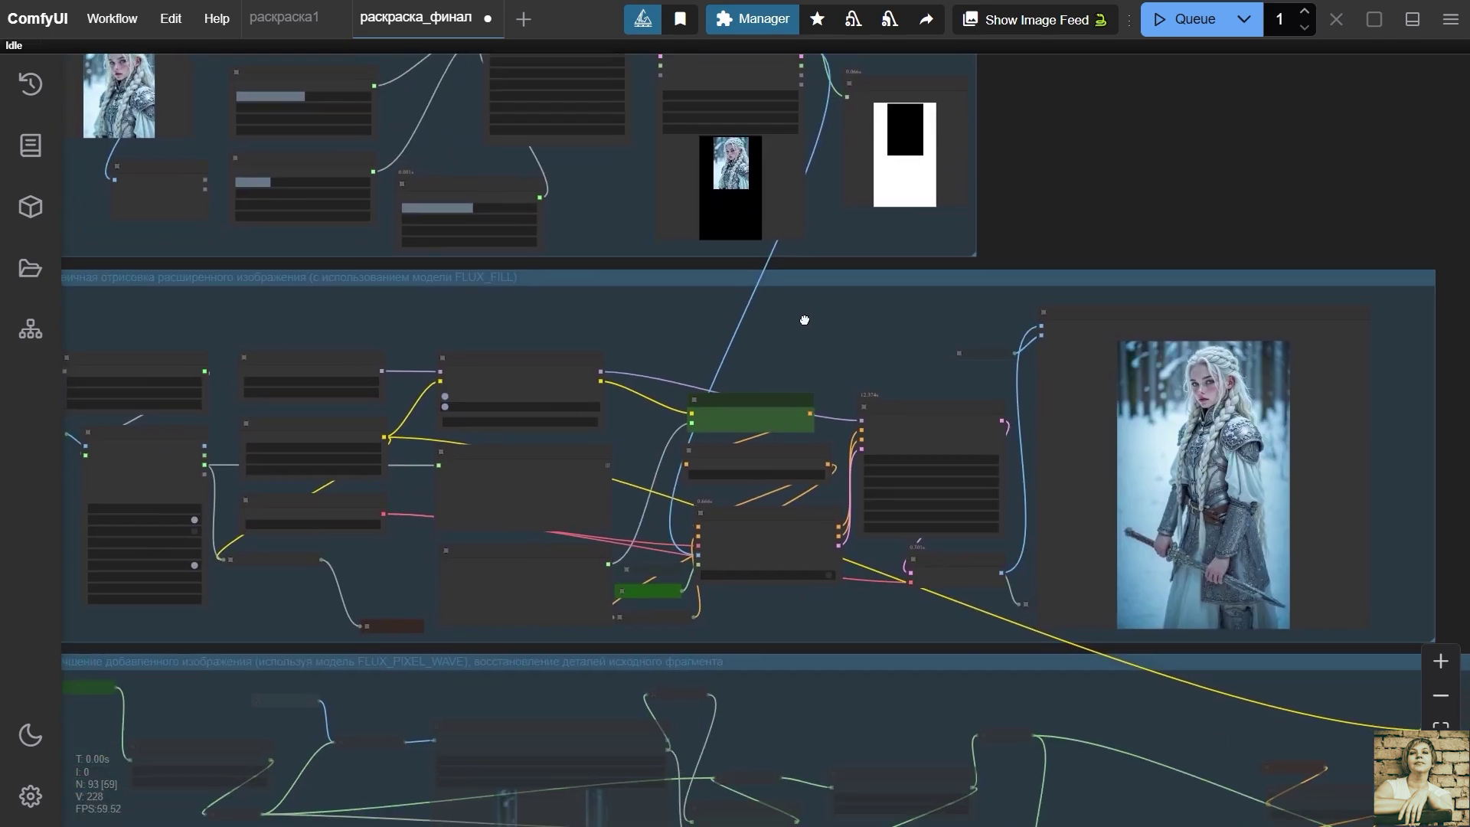
Add a GetNode above Get_pad_mask in the FLUX_FILL group and set its constant to pad_img
scroll(728, 531, up, 9)
click(578, 622)
key(Delete)
scroll(582, 605, up, 5)
double_click(470, 579)
text(getn)
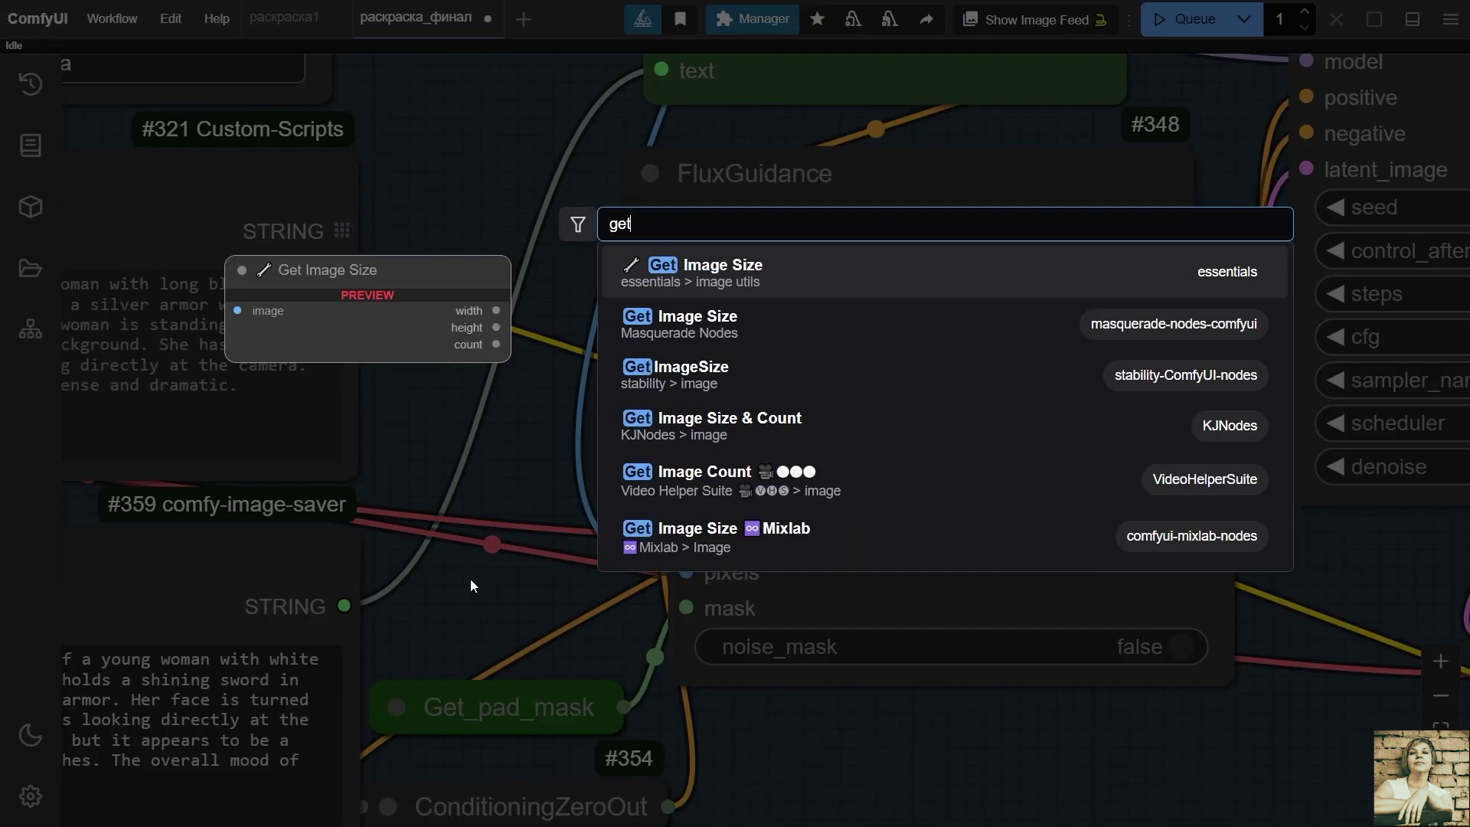
click(719, 279)
click(651, 643)
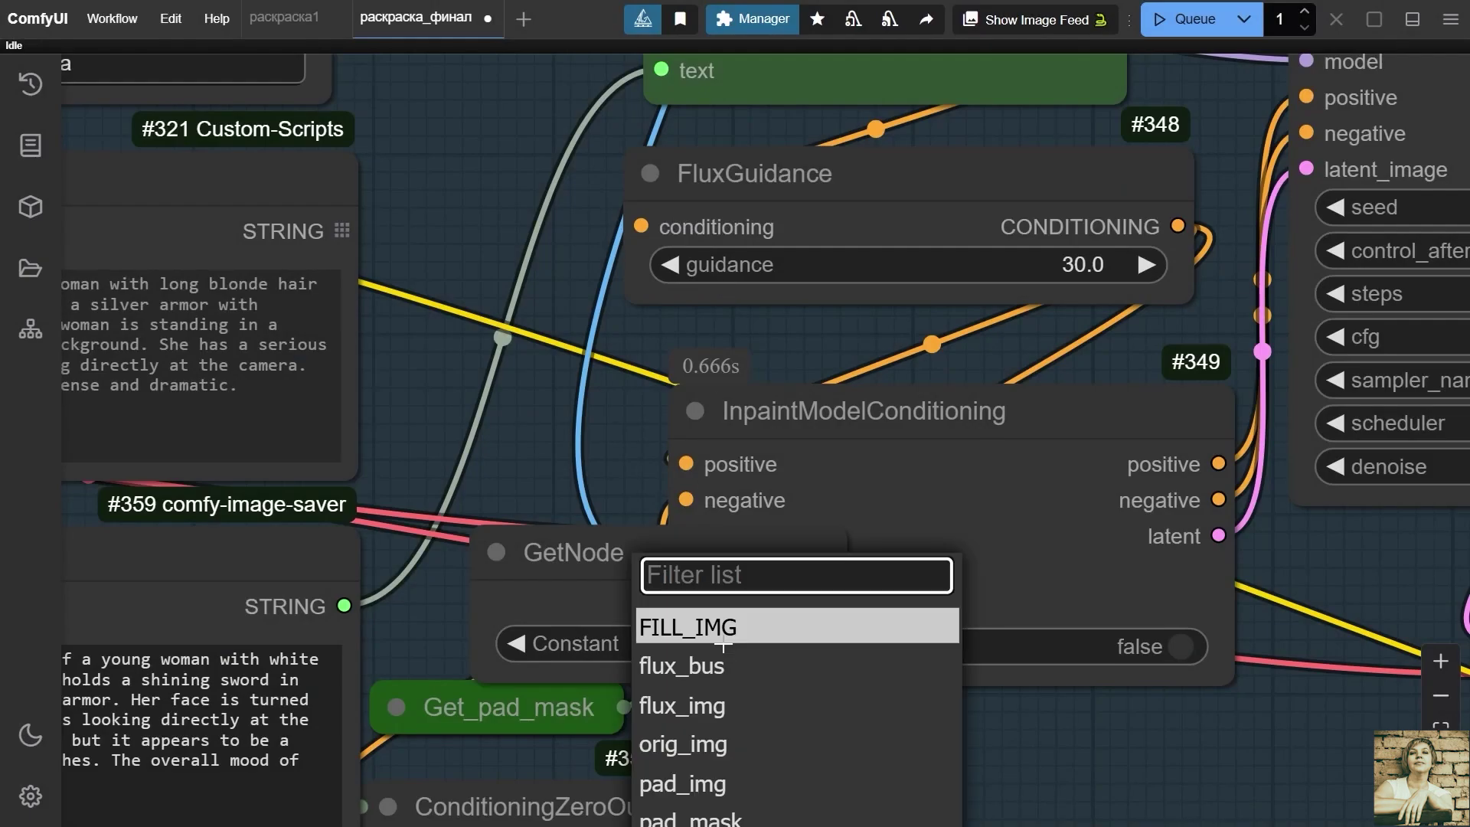
click(745, 788)
Collapse the Get_pad_img node, connect it to the pixels input of InpaintModelConditioning and place it just above Get_pad_mask
drag(757, 546, 518, 526)
drag(593, 583, 684, 572)
click(258, 530)
drag(451, 531, 601, 610)
scroll(728, 565, down, 9)
scroll(909, 327, down, 5)
scroll(265, 288, up, 5)
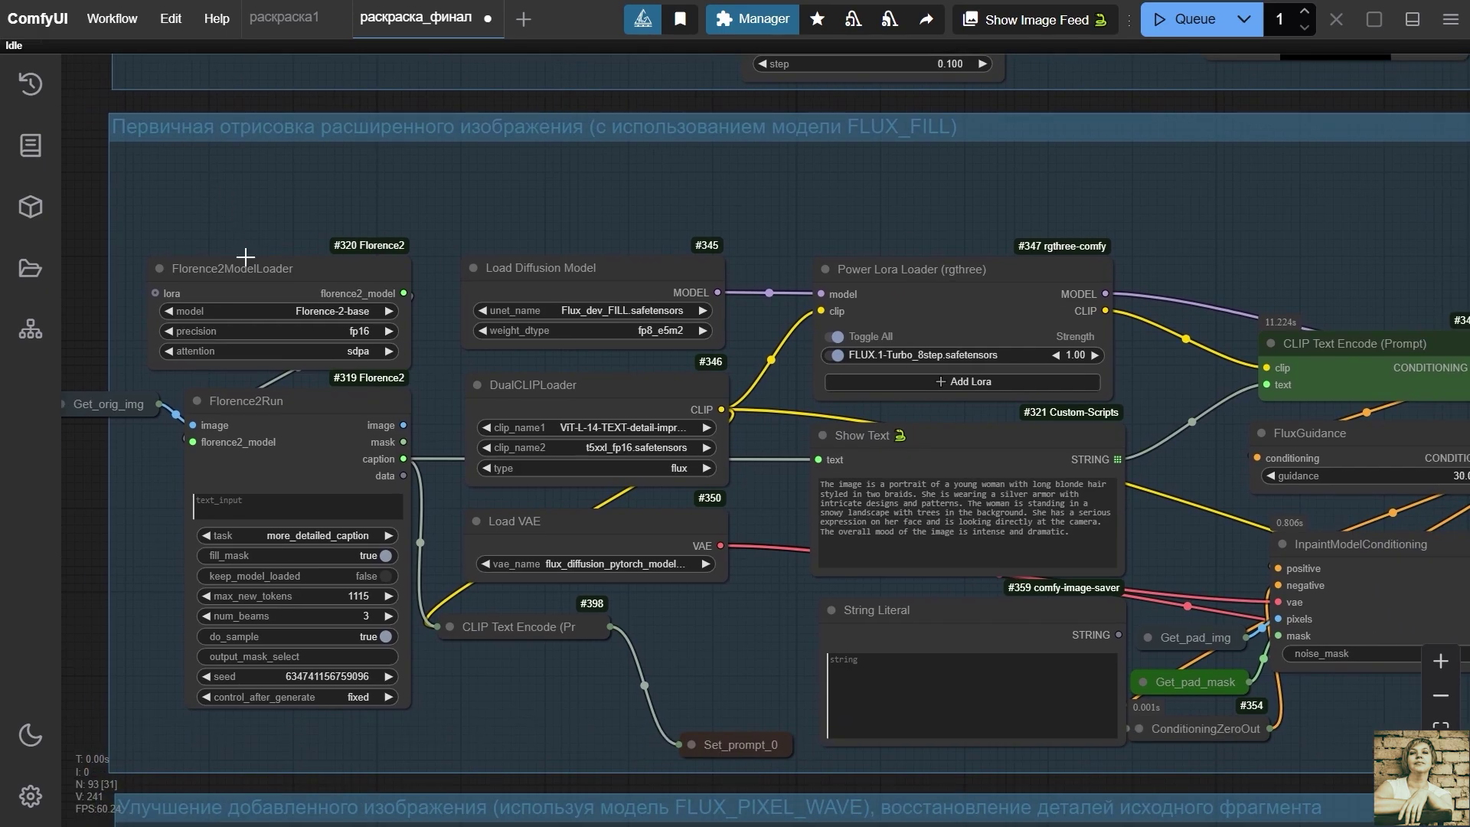
Switch to the browser and copy the address of the microsoft/Florence-2-base page on Hugging Face
click(243, 268)
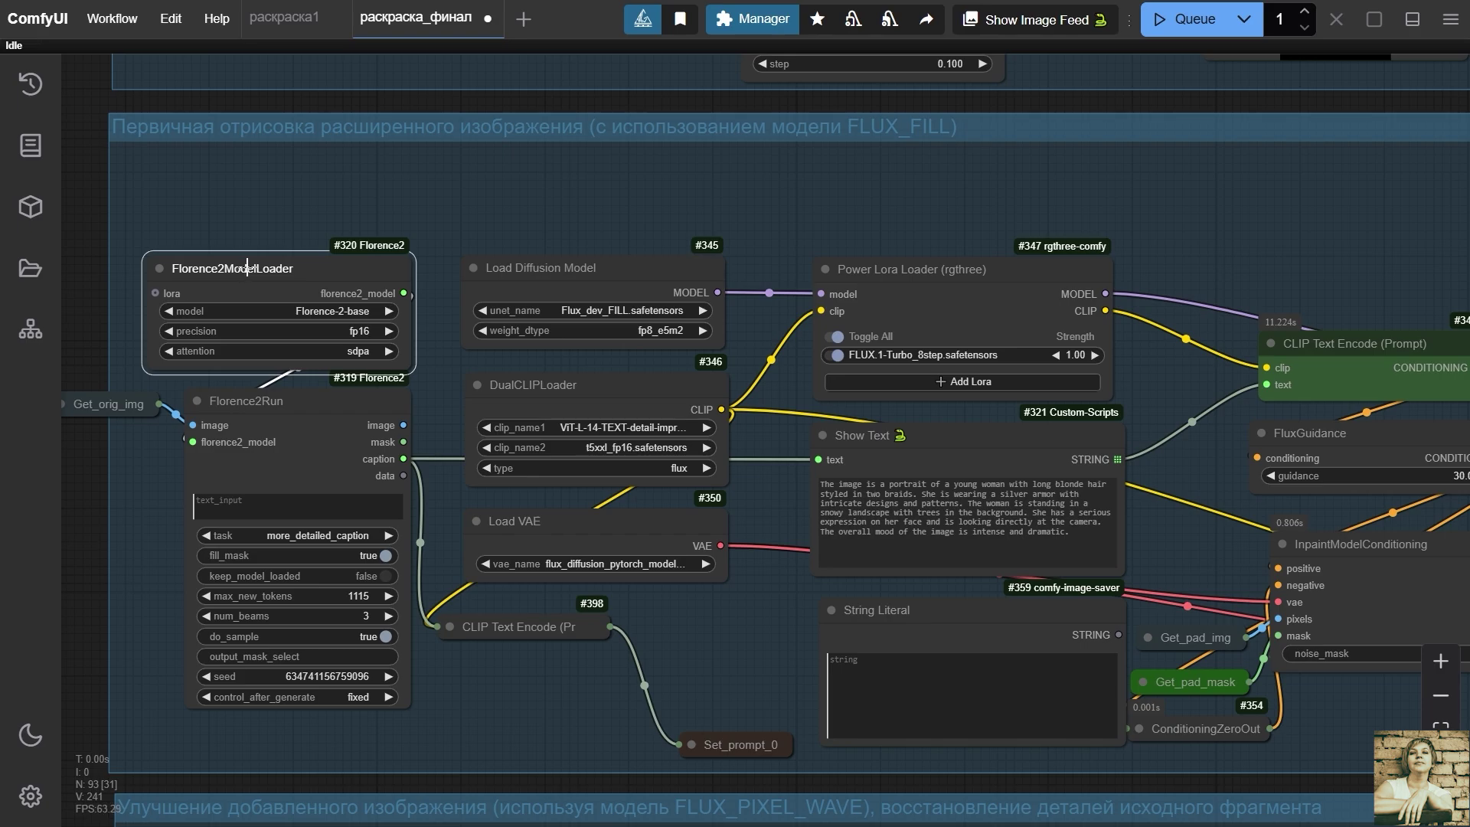
click(307, 406)
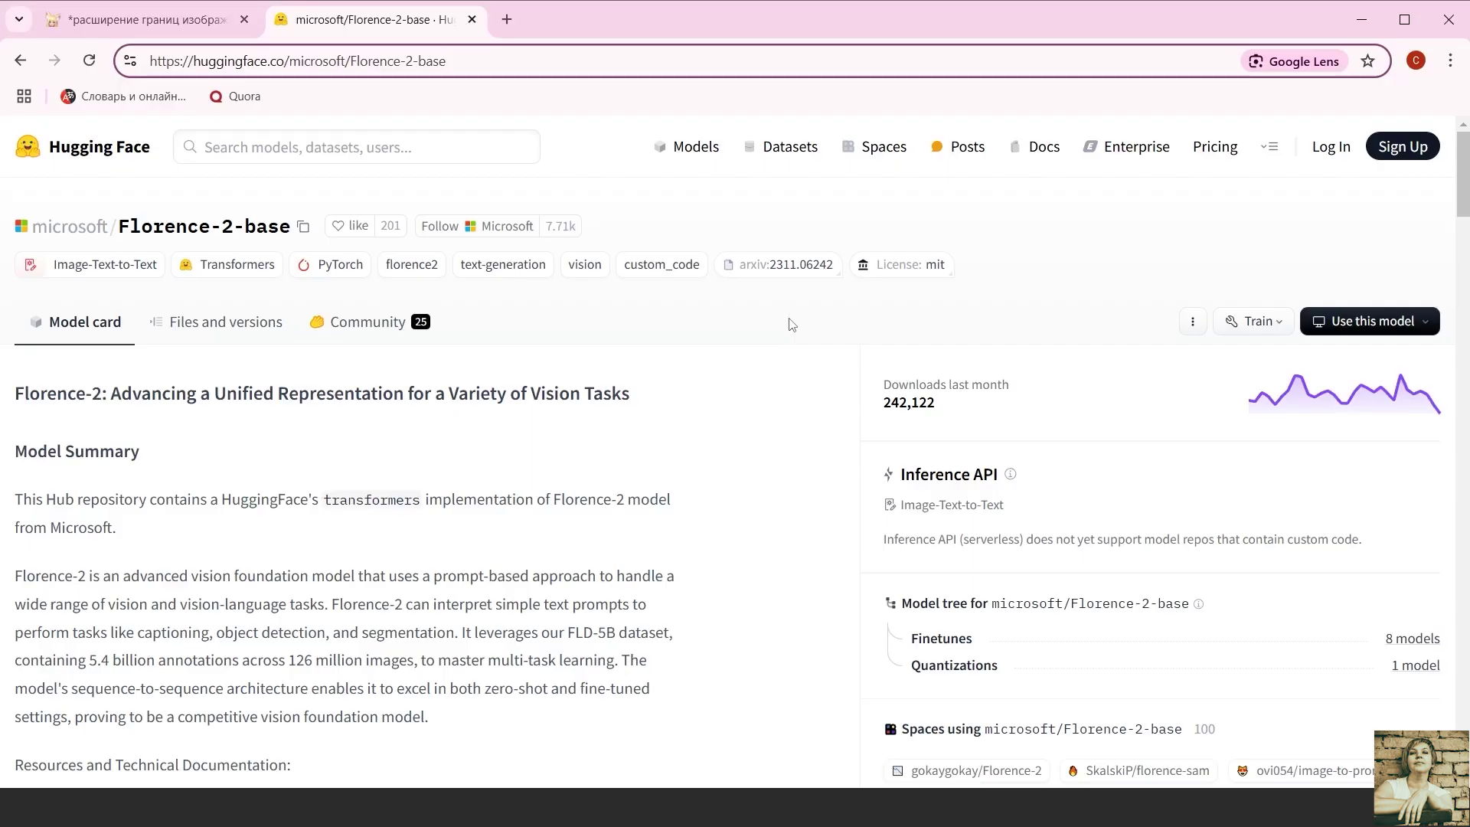
drag(448, 61, 130, 58)
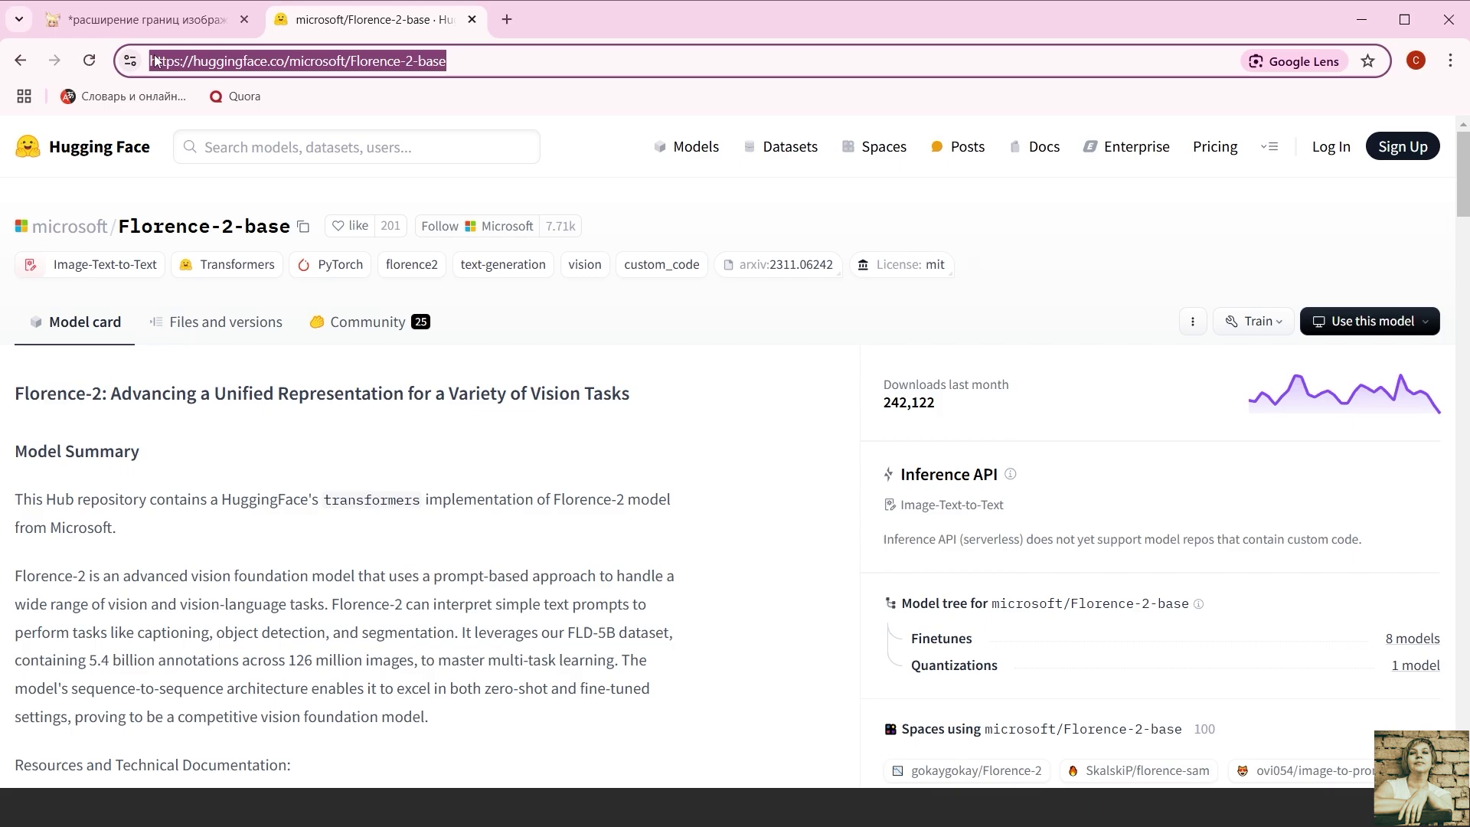
right_click(162, 61)
click(231, 243)
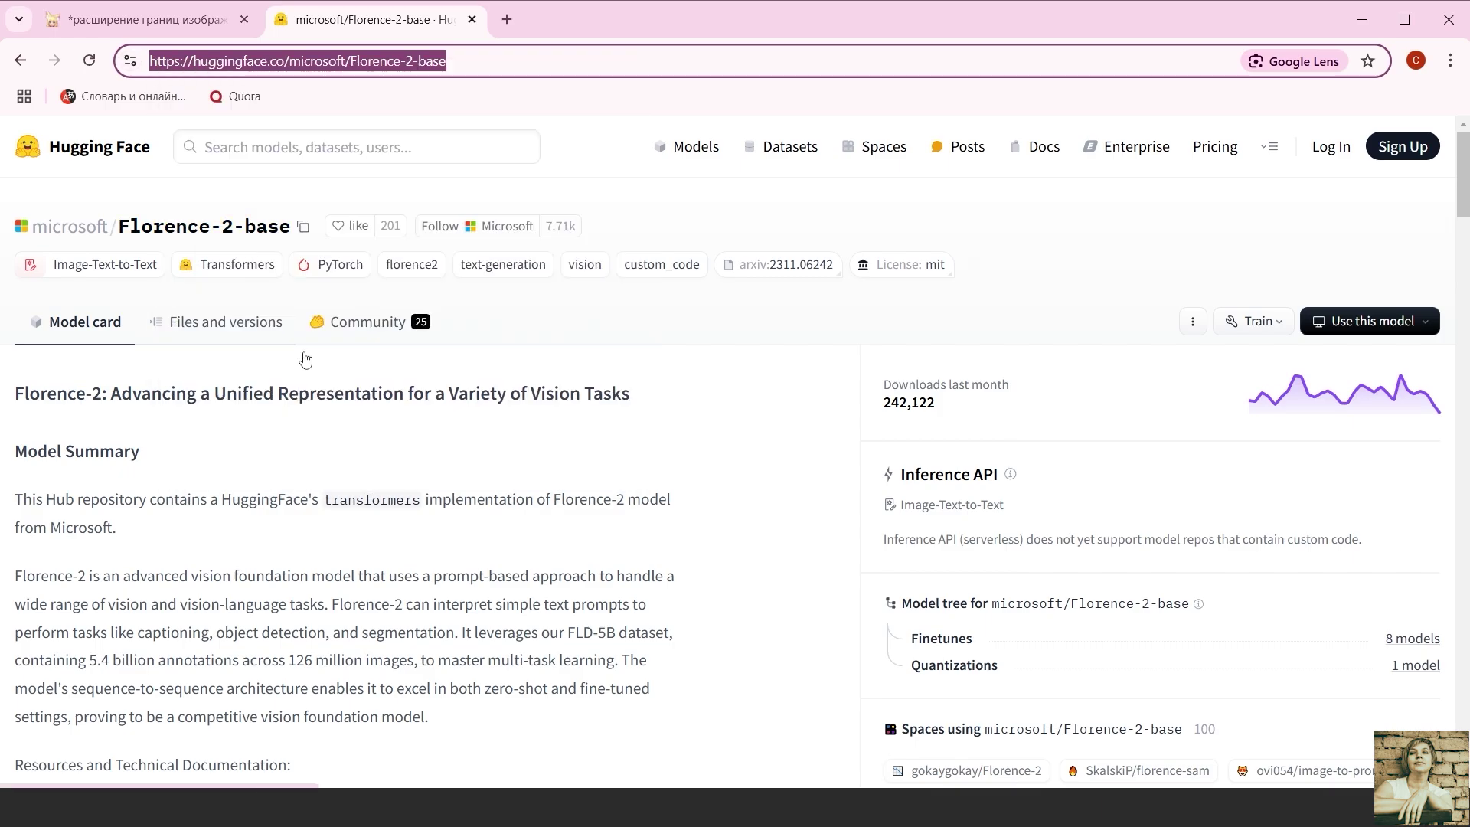
Switch to File Explorer, open the LLM folder inside ComfyUI's models folder and start cmd in it
key(alt+Tab)
double_click(307, 458)
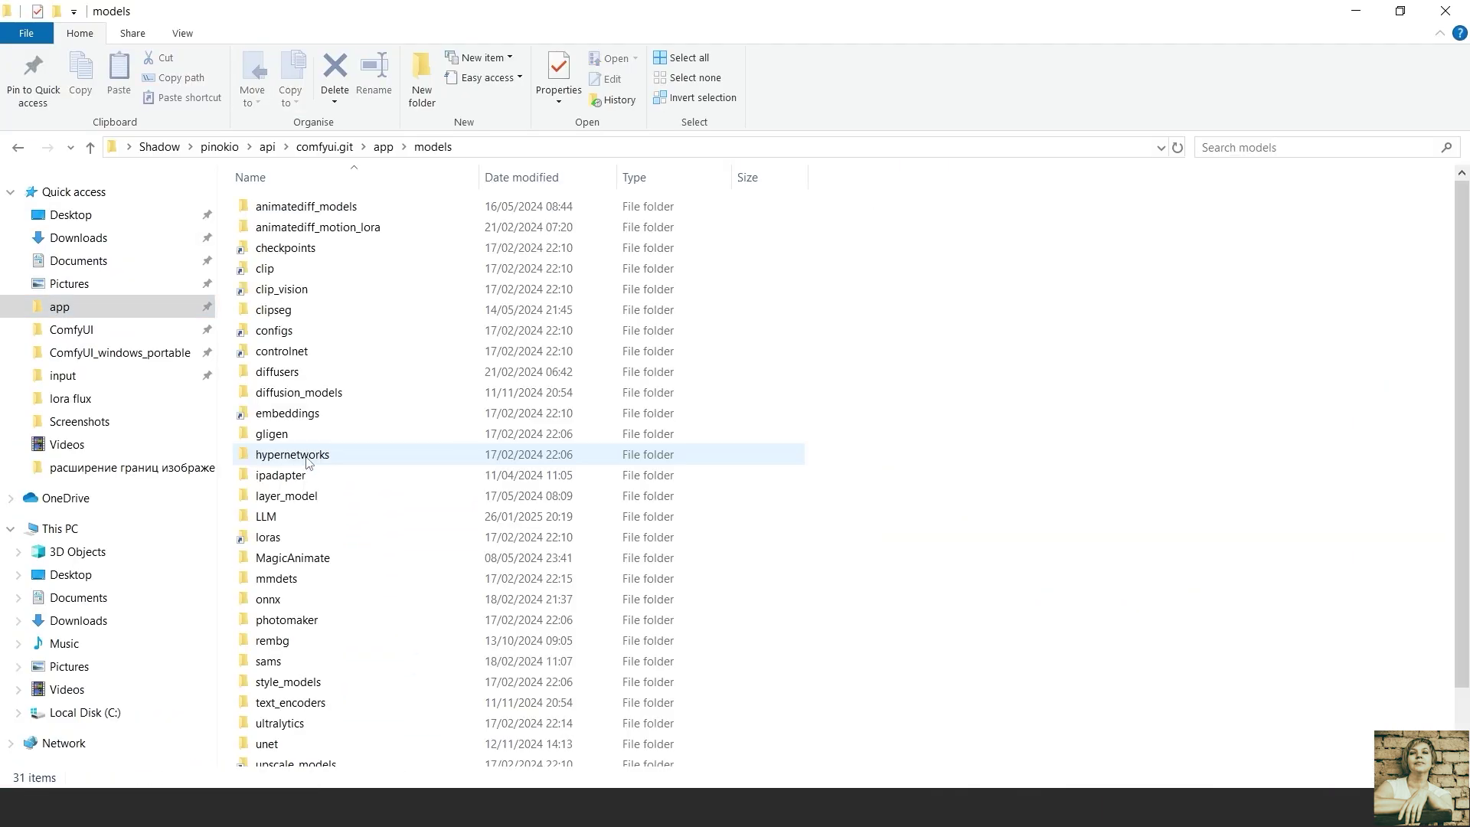
double_click(270, 516)
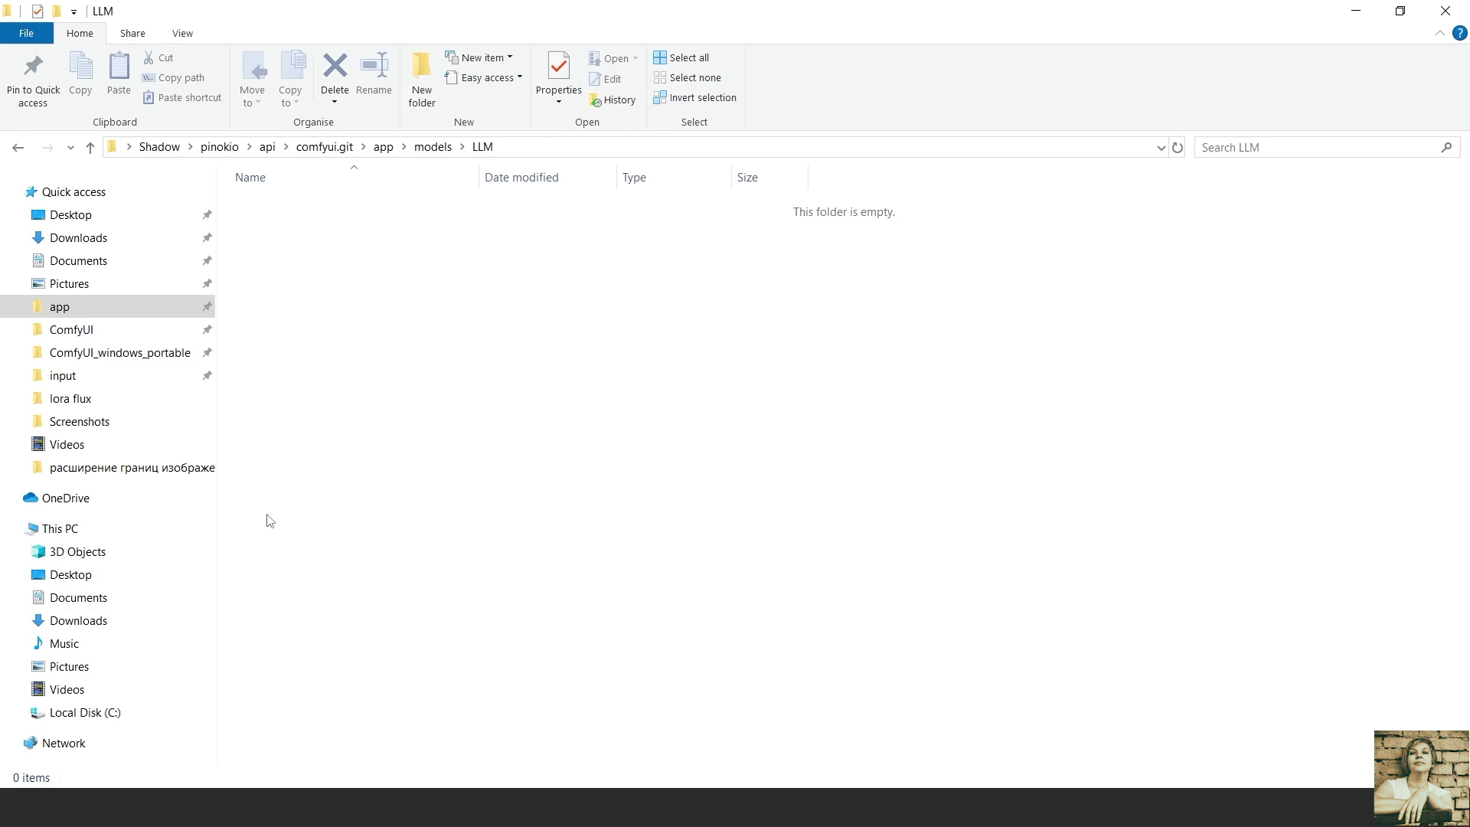
click(662, 148)
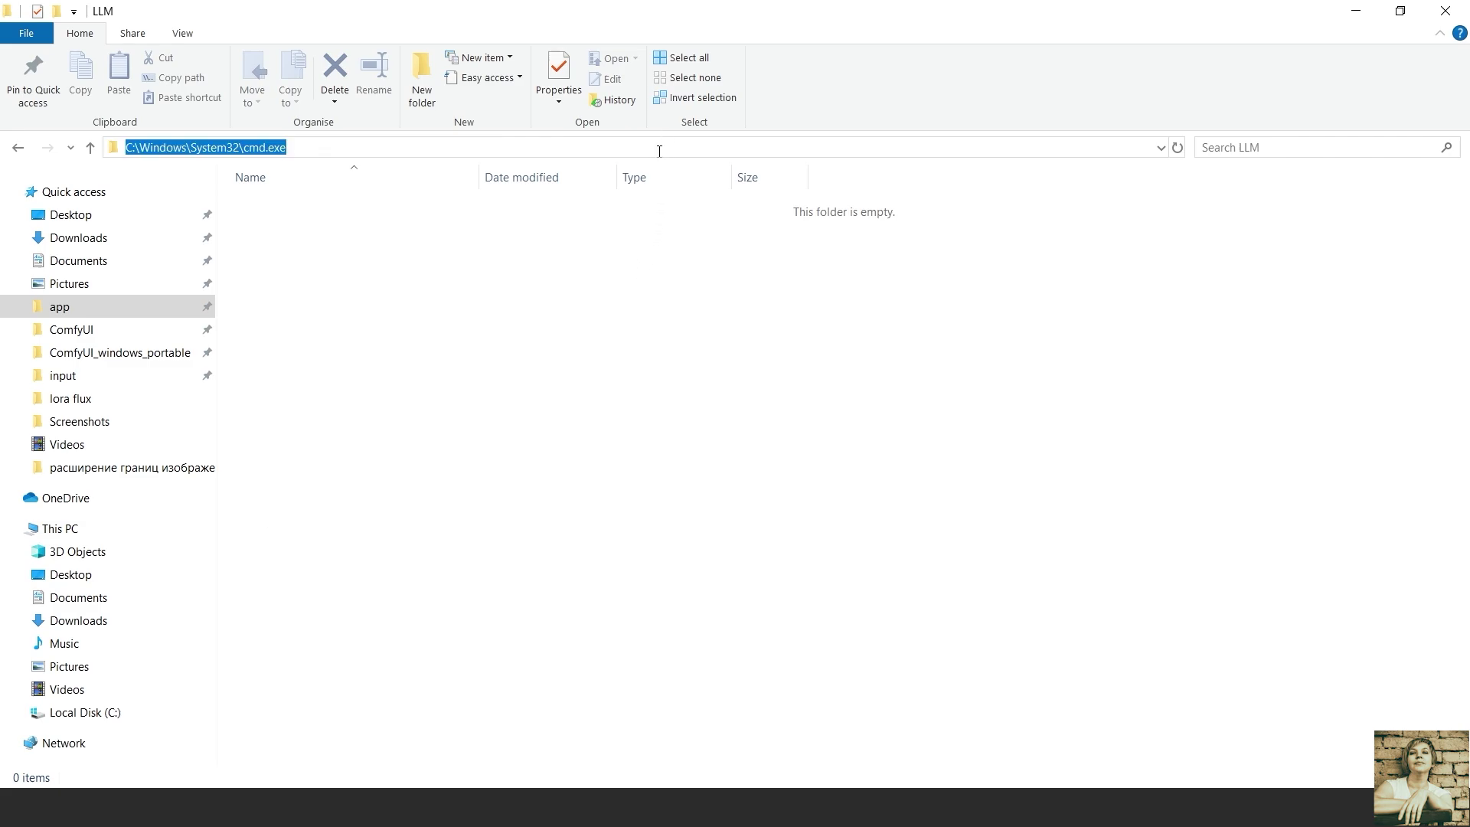
text(cmd)
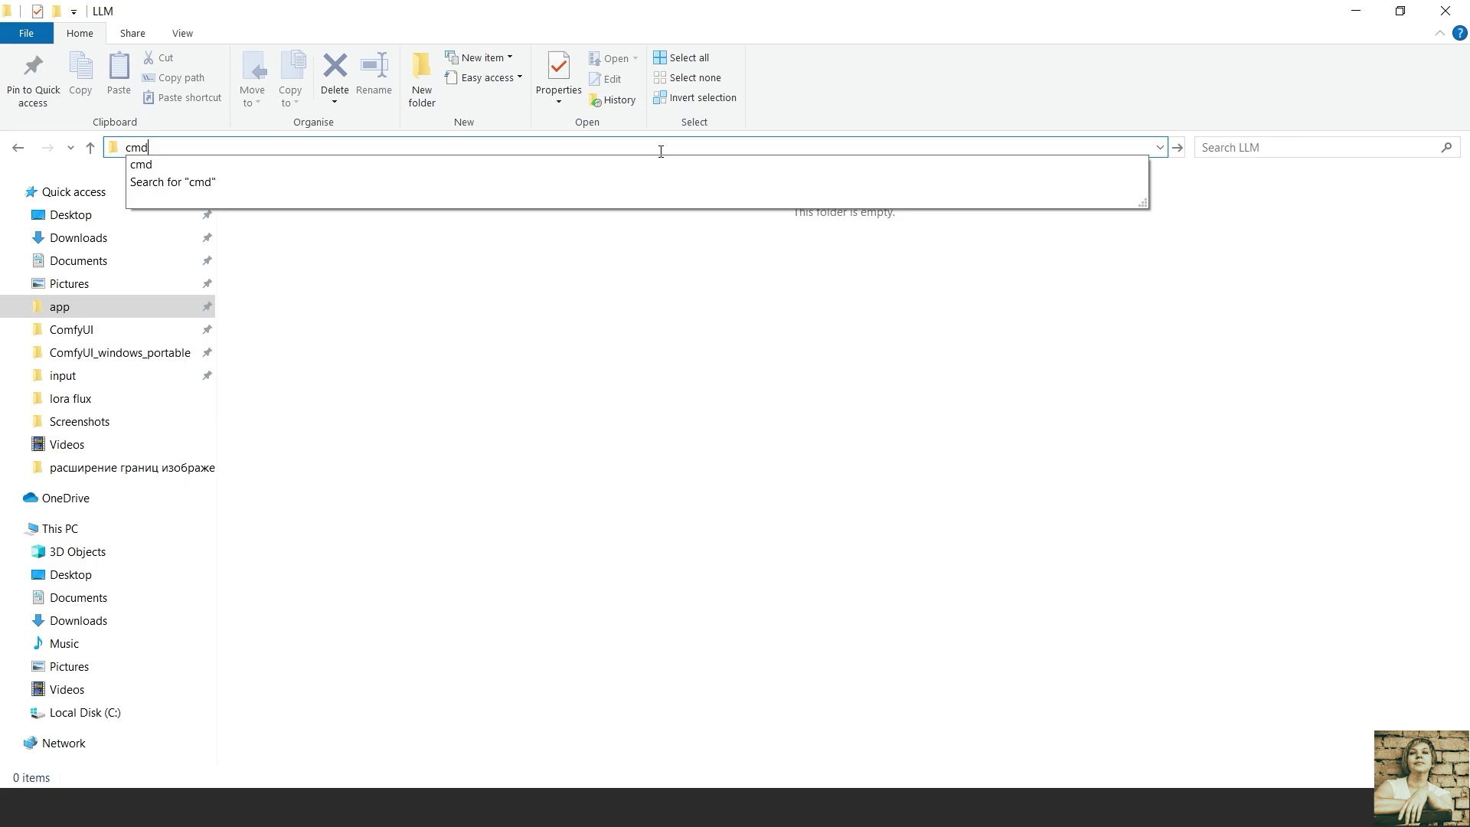
key(Return)
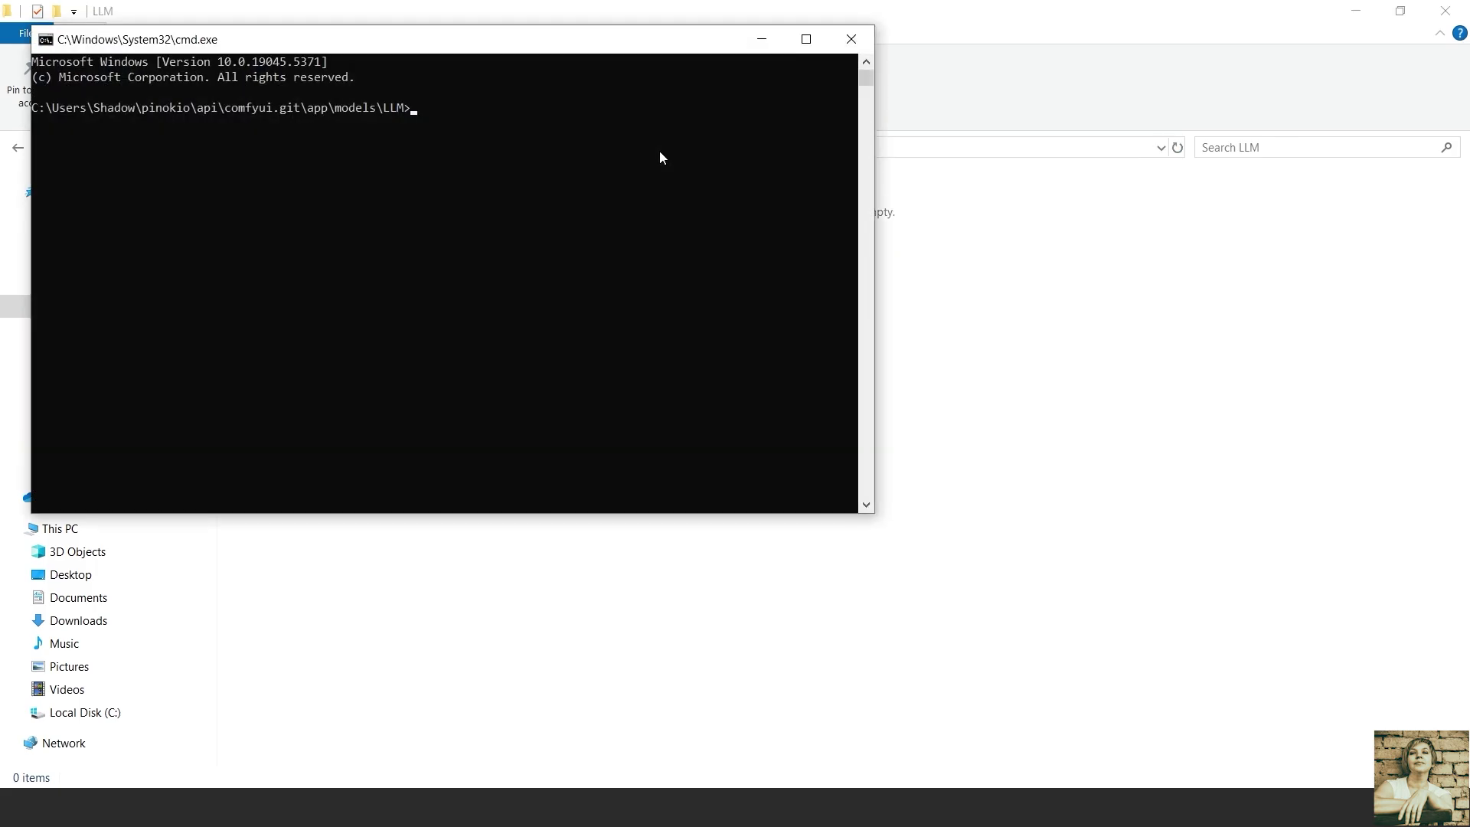
text(git clone)
key(ctrl+v)
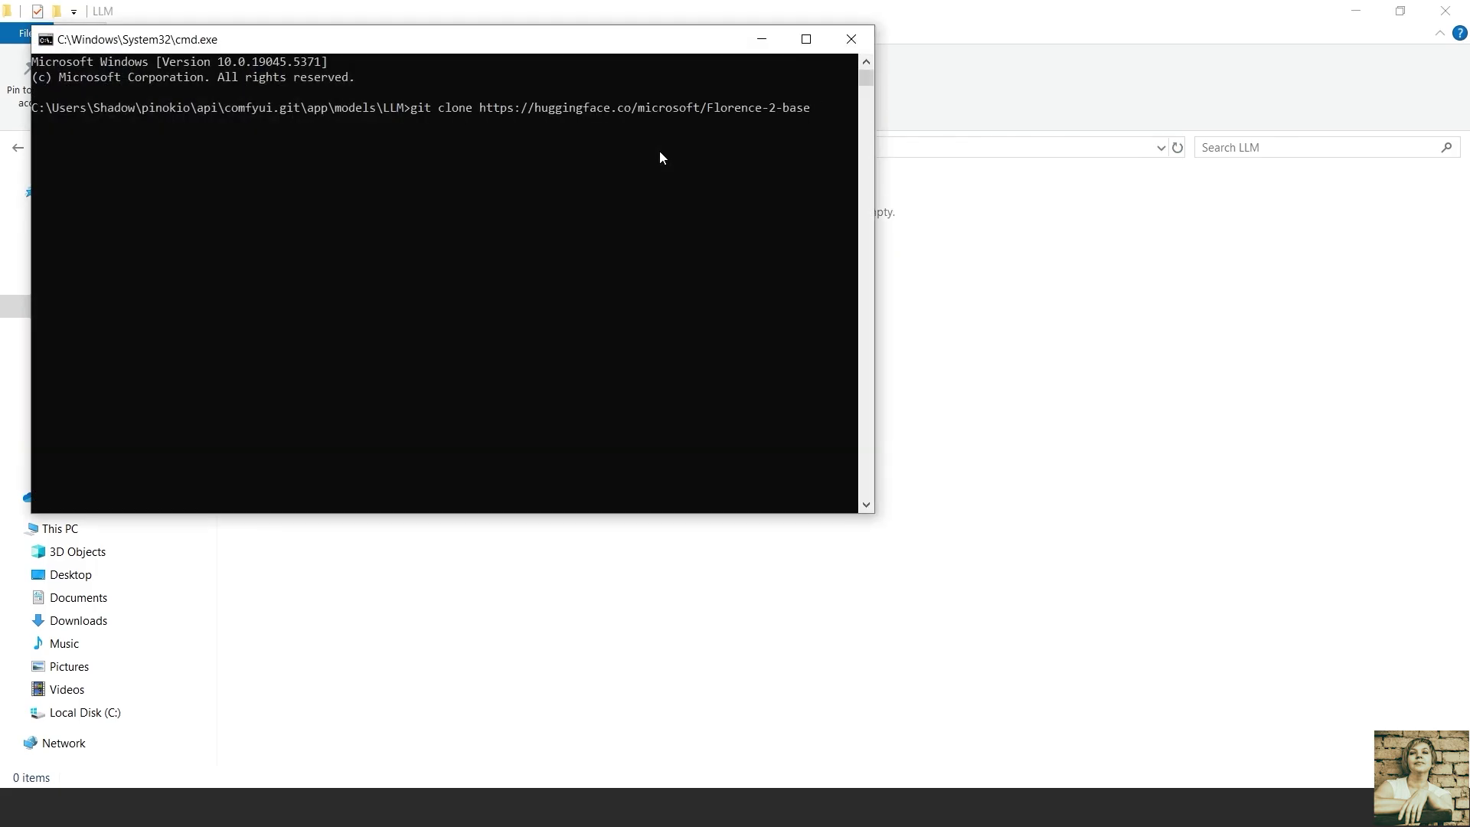
key(Return)
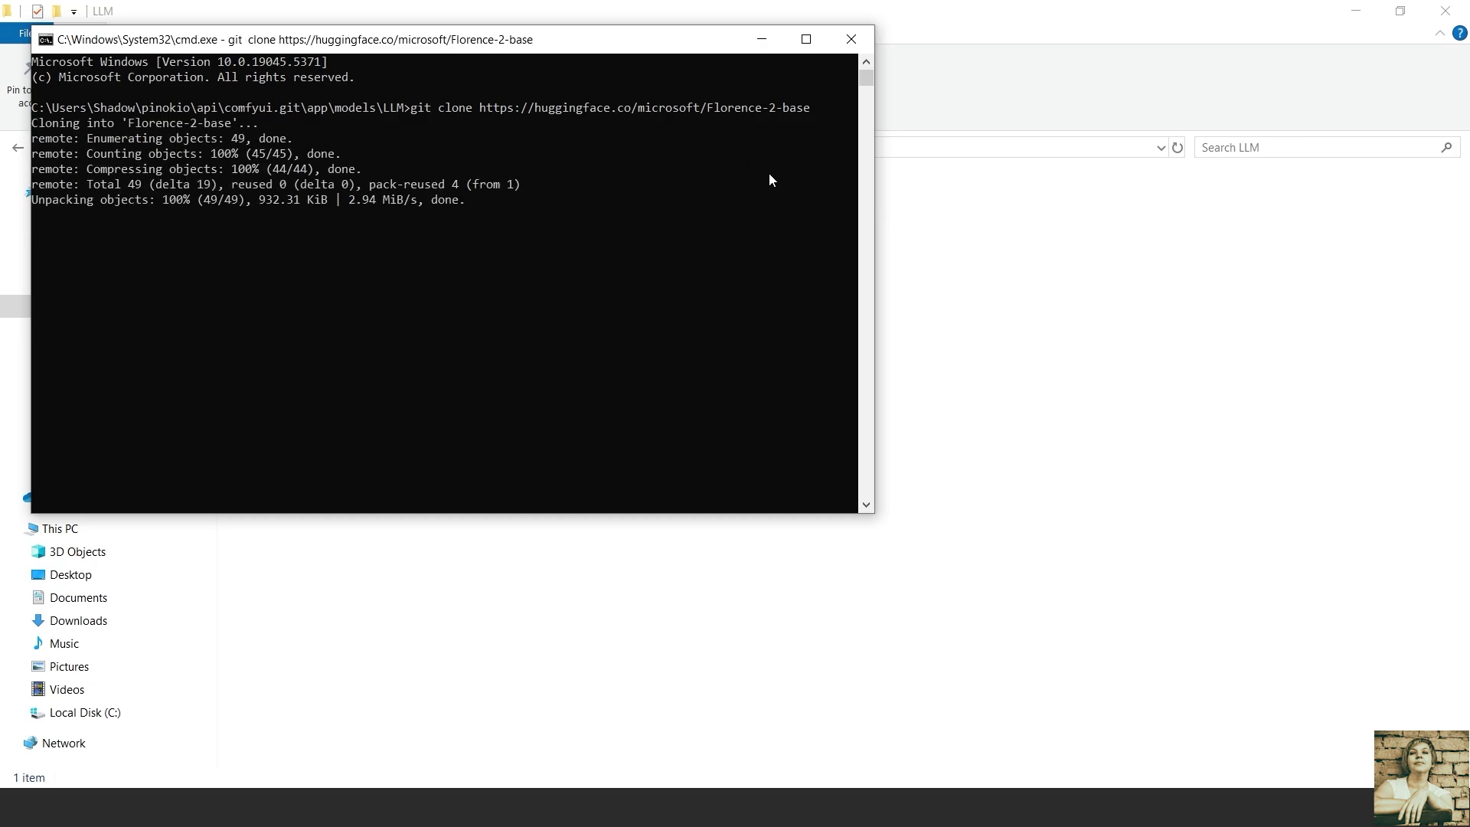
click(850, 39)
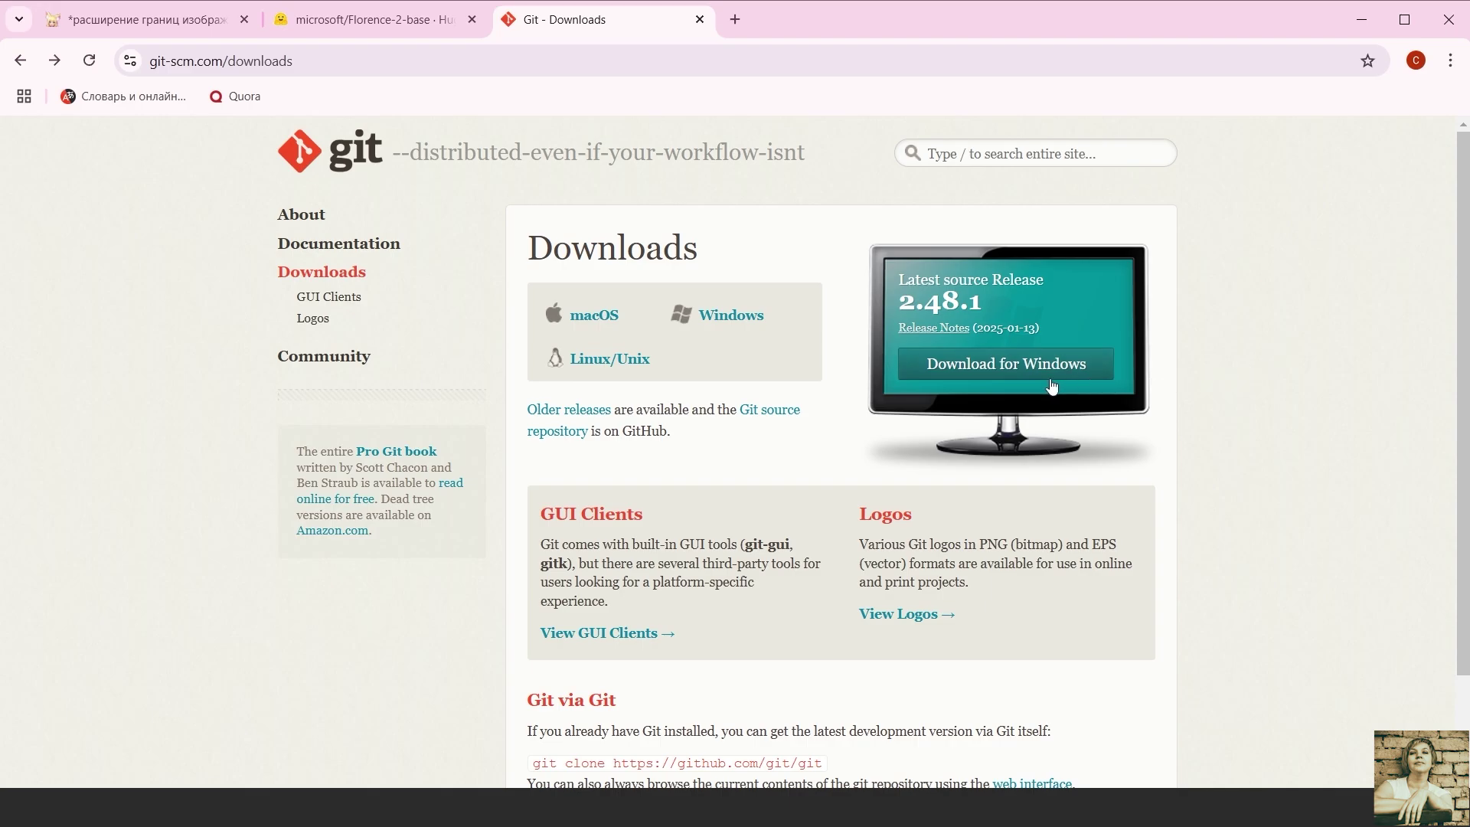
Go to the Windows downloads on the Git site and download the latest 64-bit version of Git for Windows
click(734, 320)
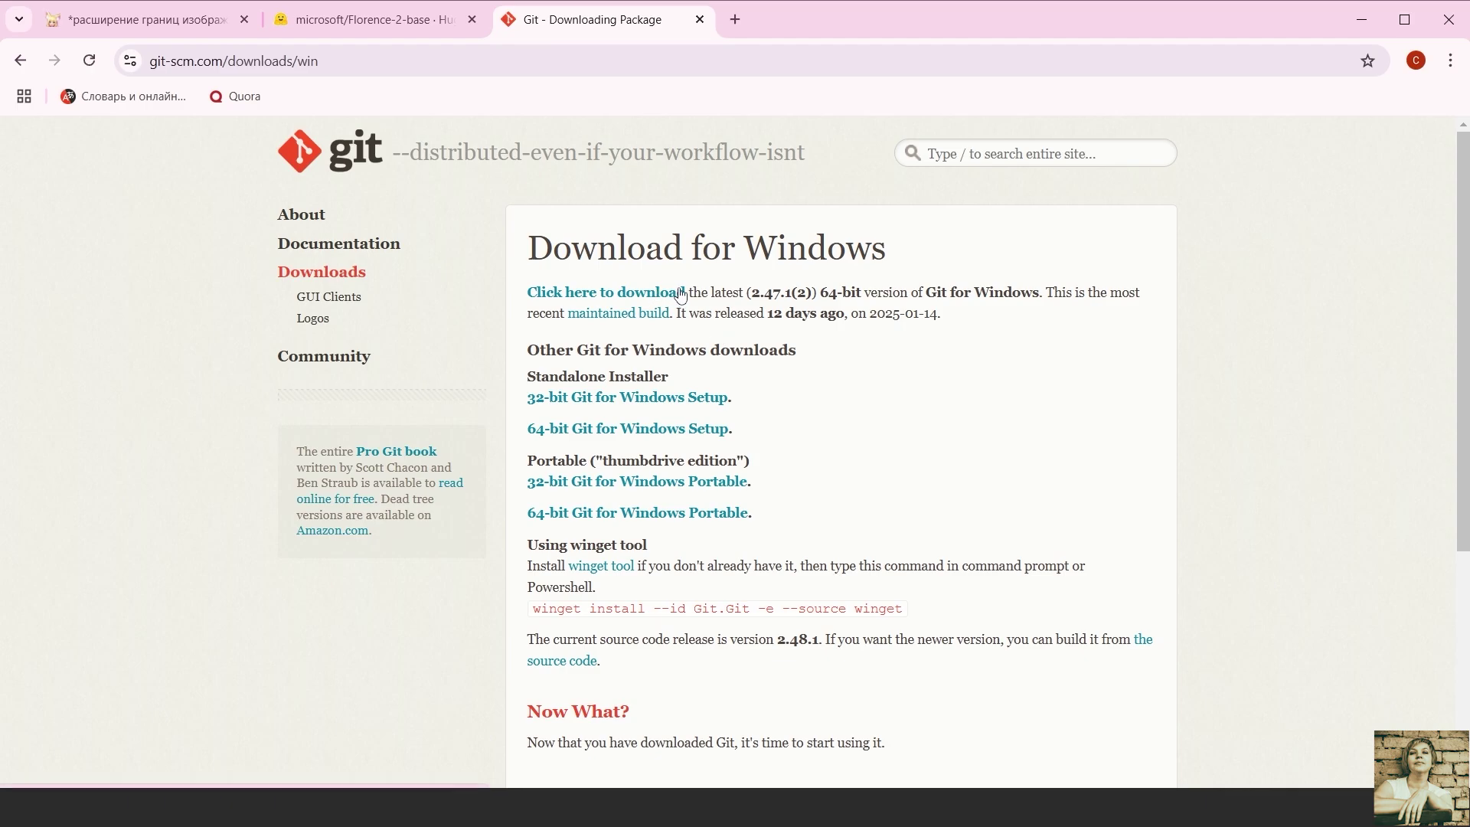
drag(865, 297, 822, 297)
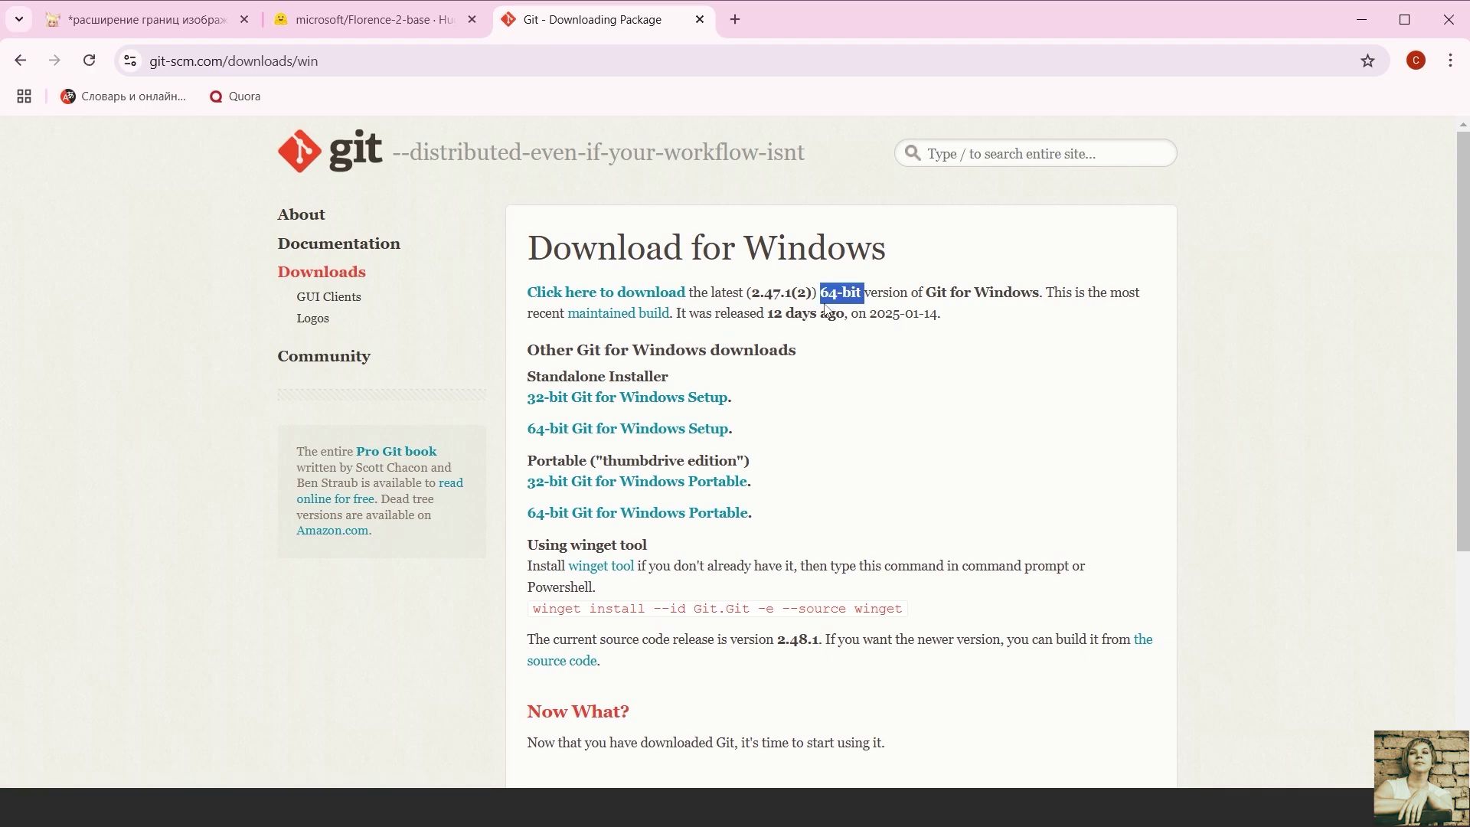
click(943, 354)
click(636, 299)
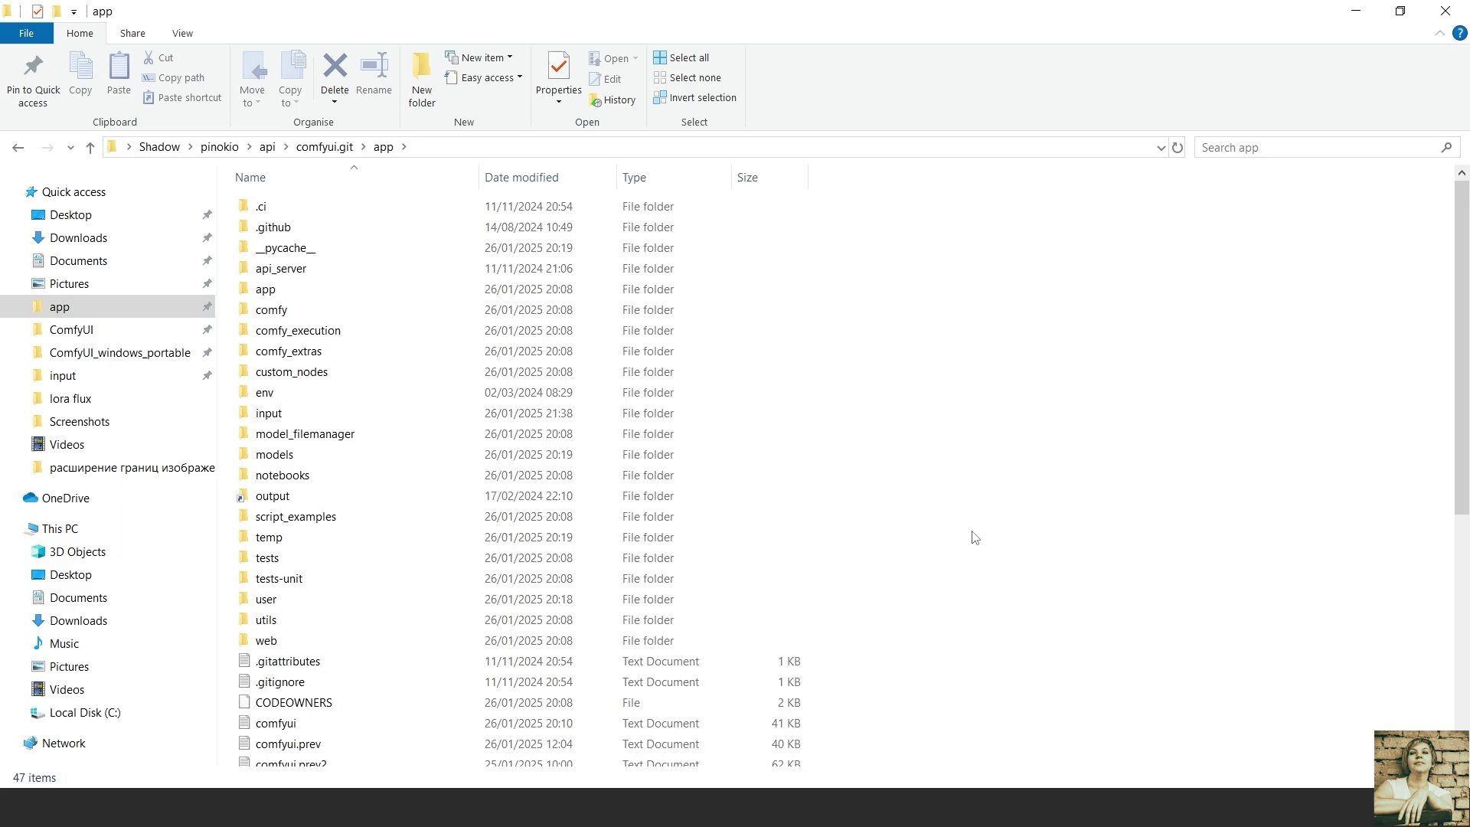
Open models/LLM/Florence-2-base in File Explorer and check the cloned files
double_click(276, 455)
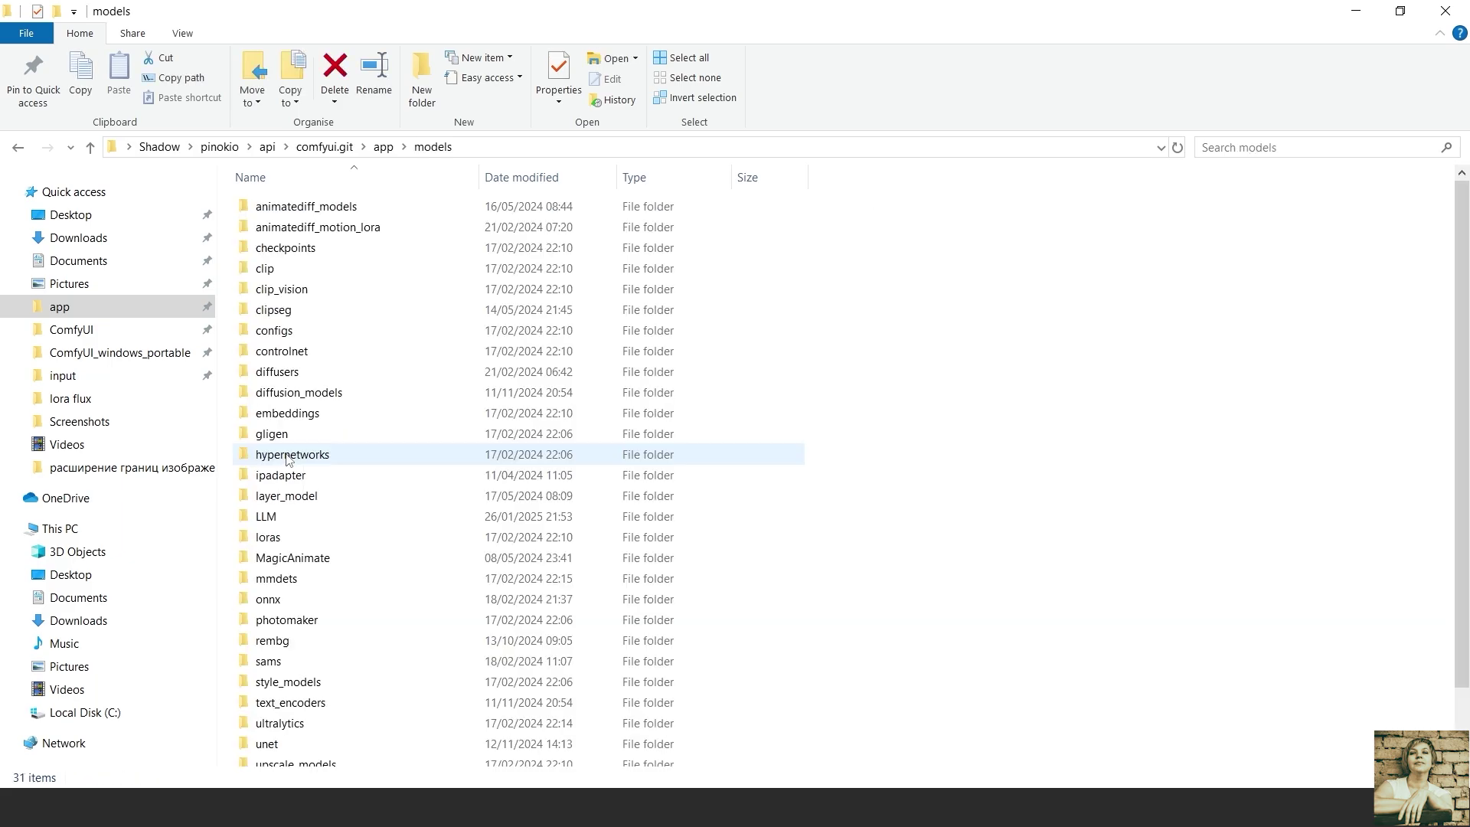
double_click(285, 518)
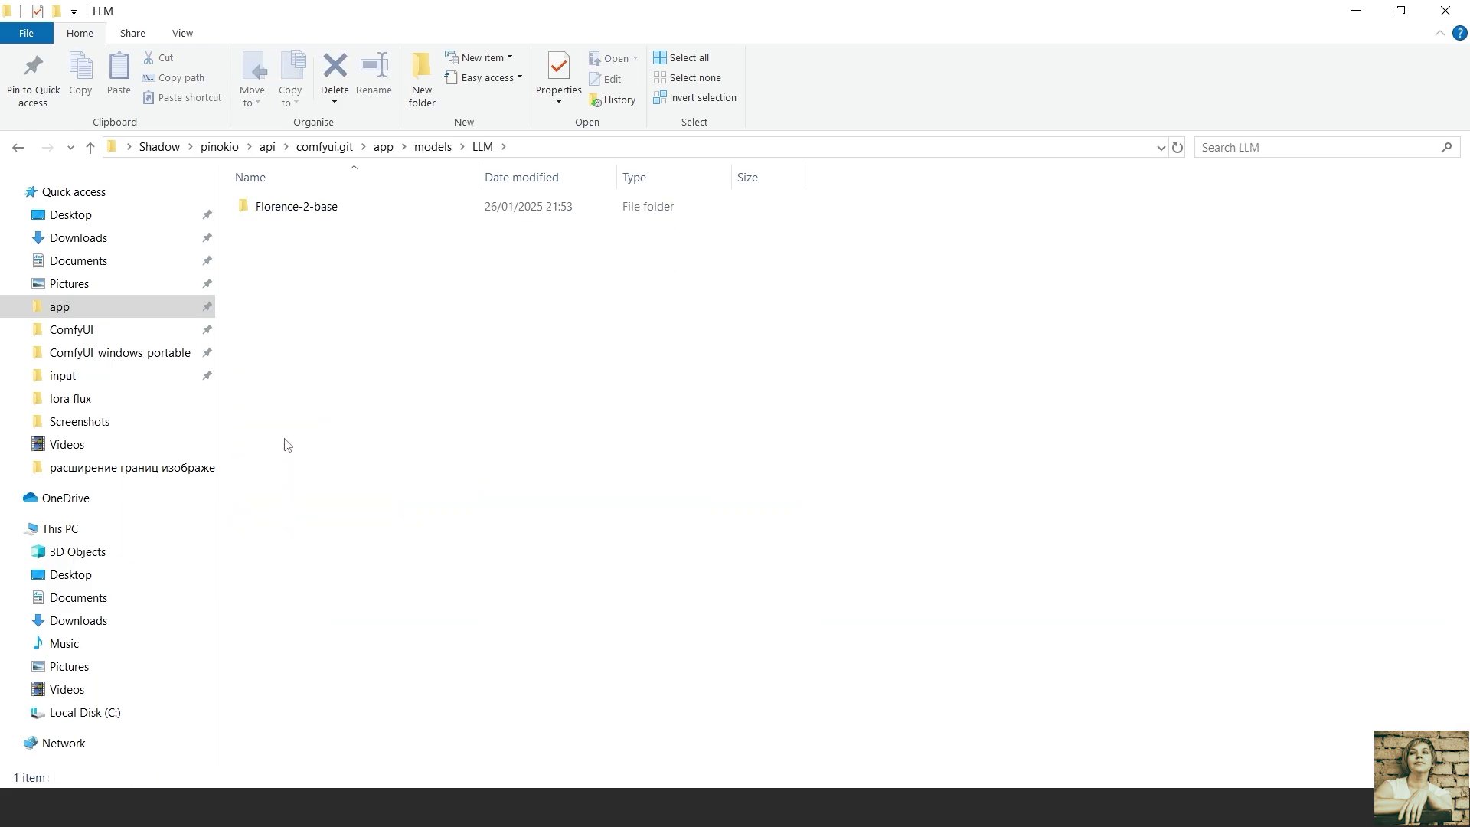
double_click(307, 207)
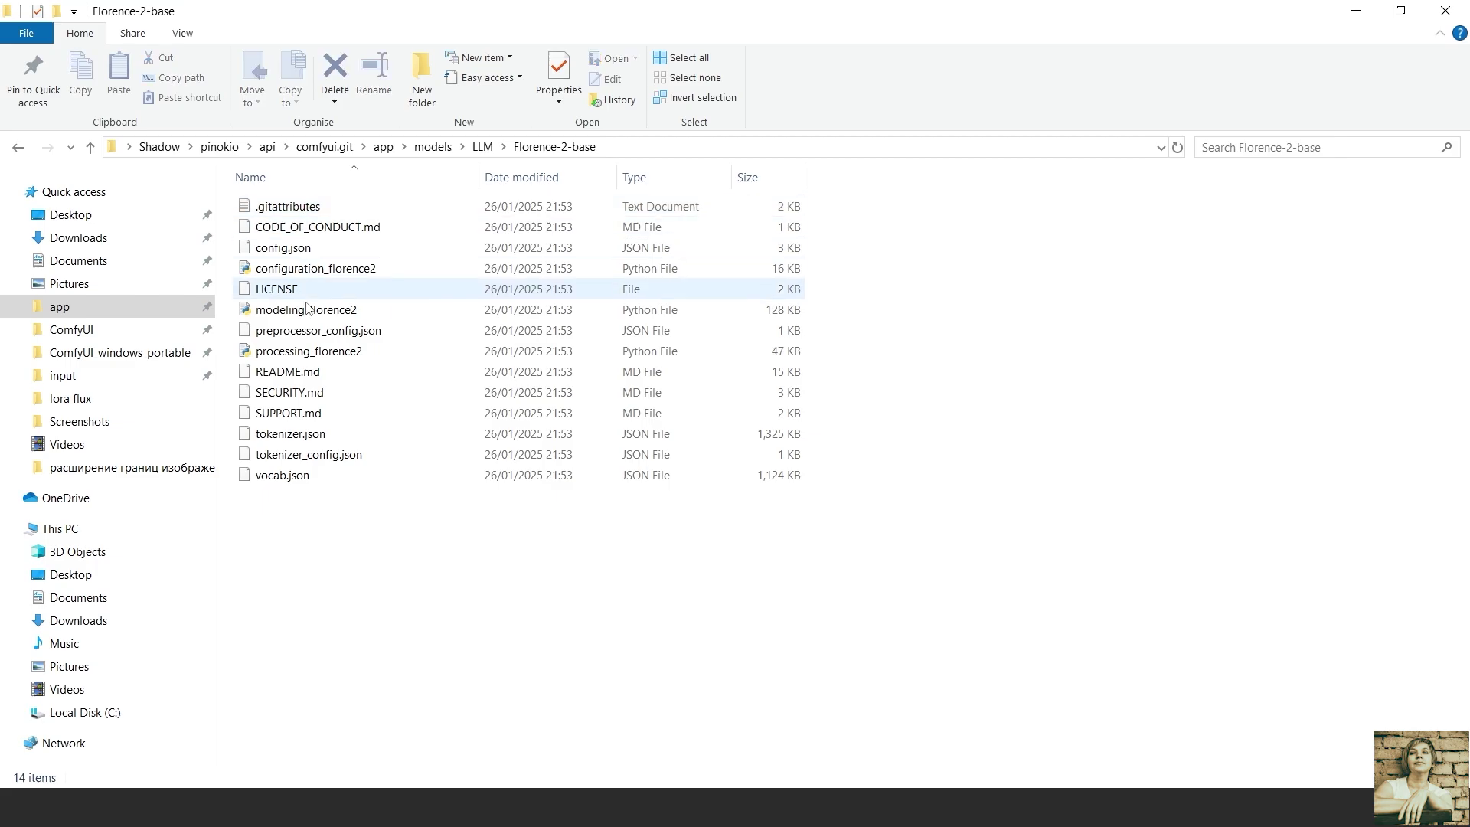
drag(304, 528, 308, 201)
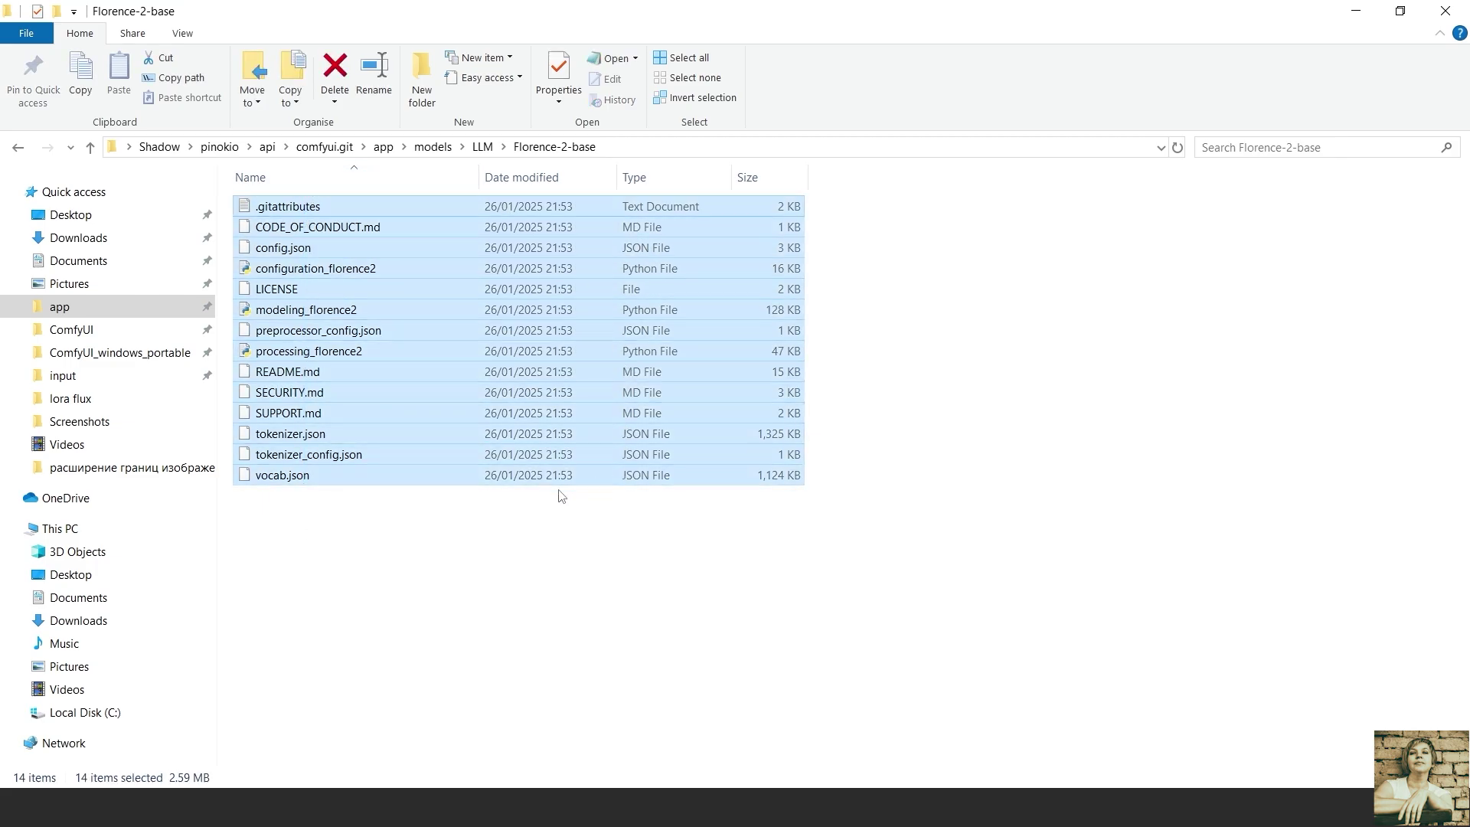
click(431, 533)
Return to the Florence-2-base page in the browser and download pytorch_model.bin from its file list
key(alt+Tab)
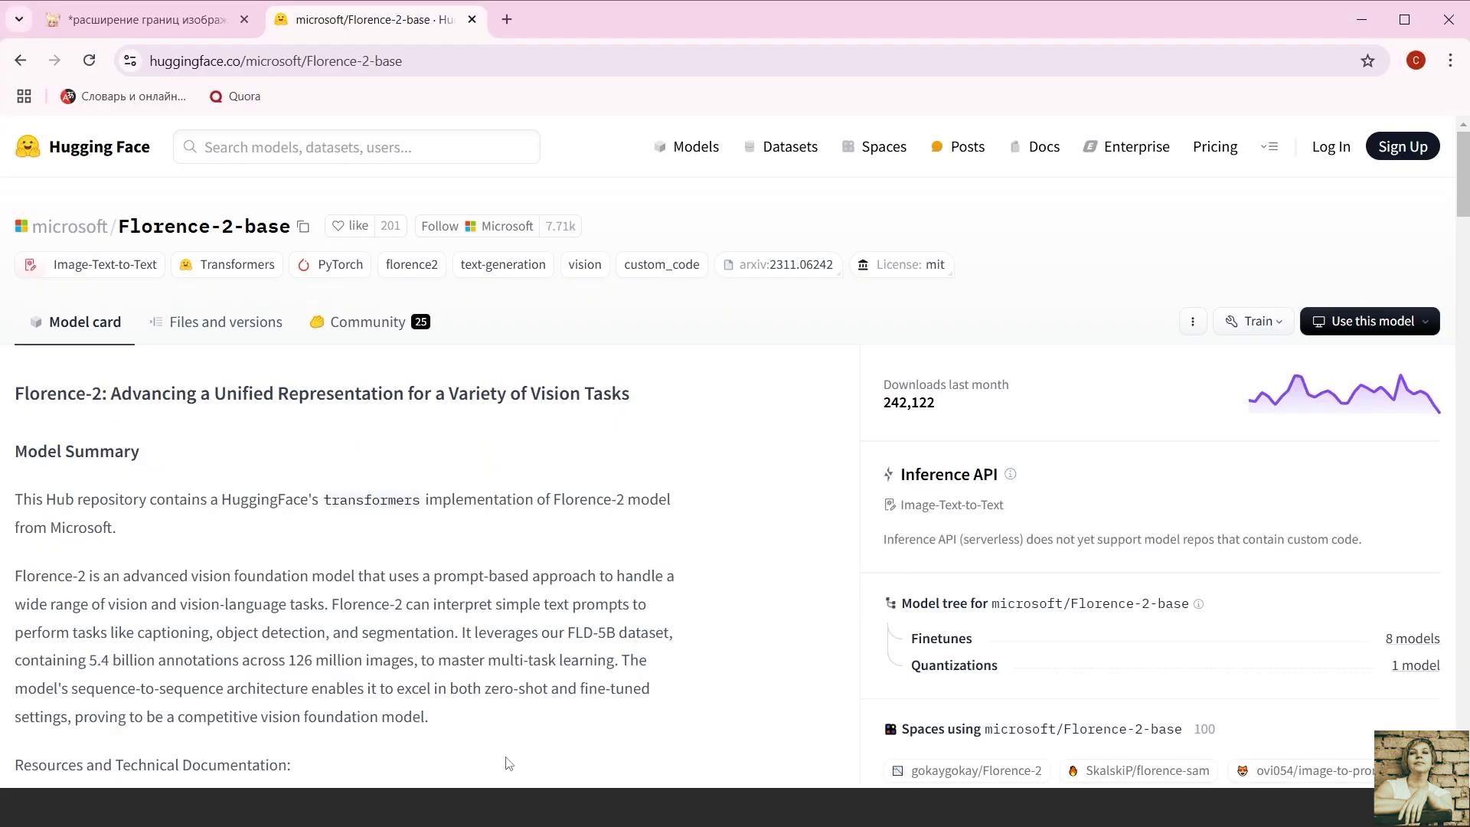
click(216, 327)
scroll(153, 306, down, 3)
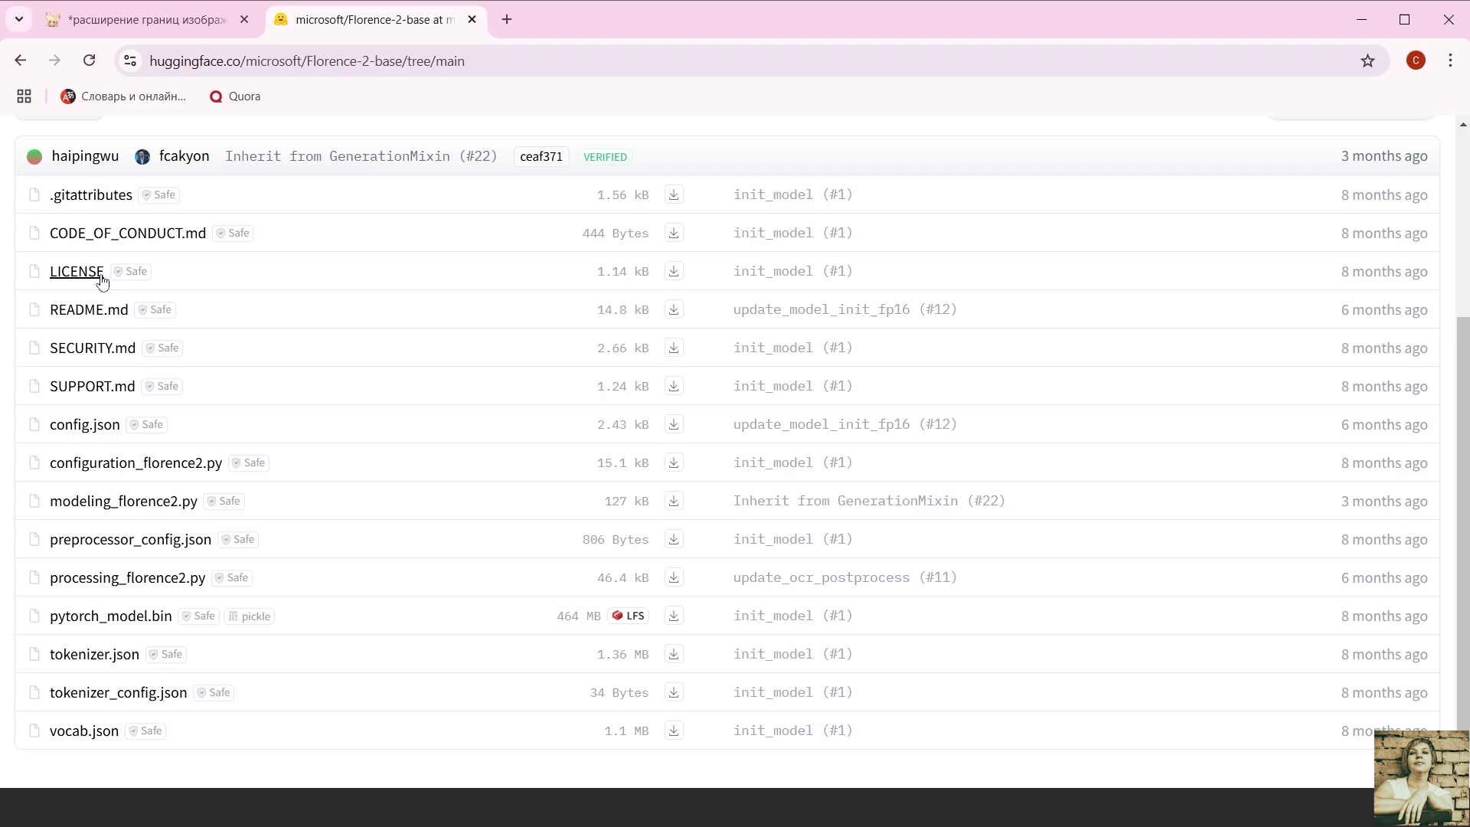
click(673, 616)
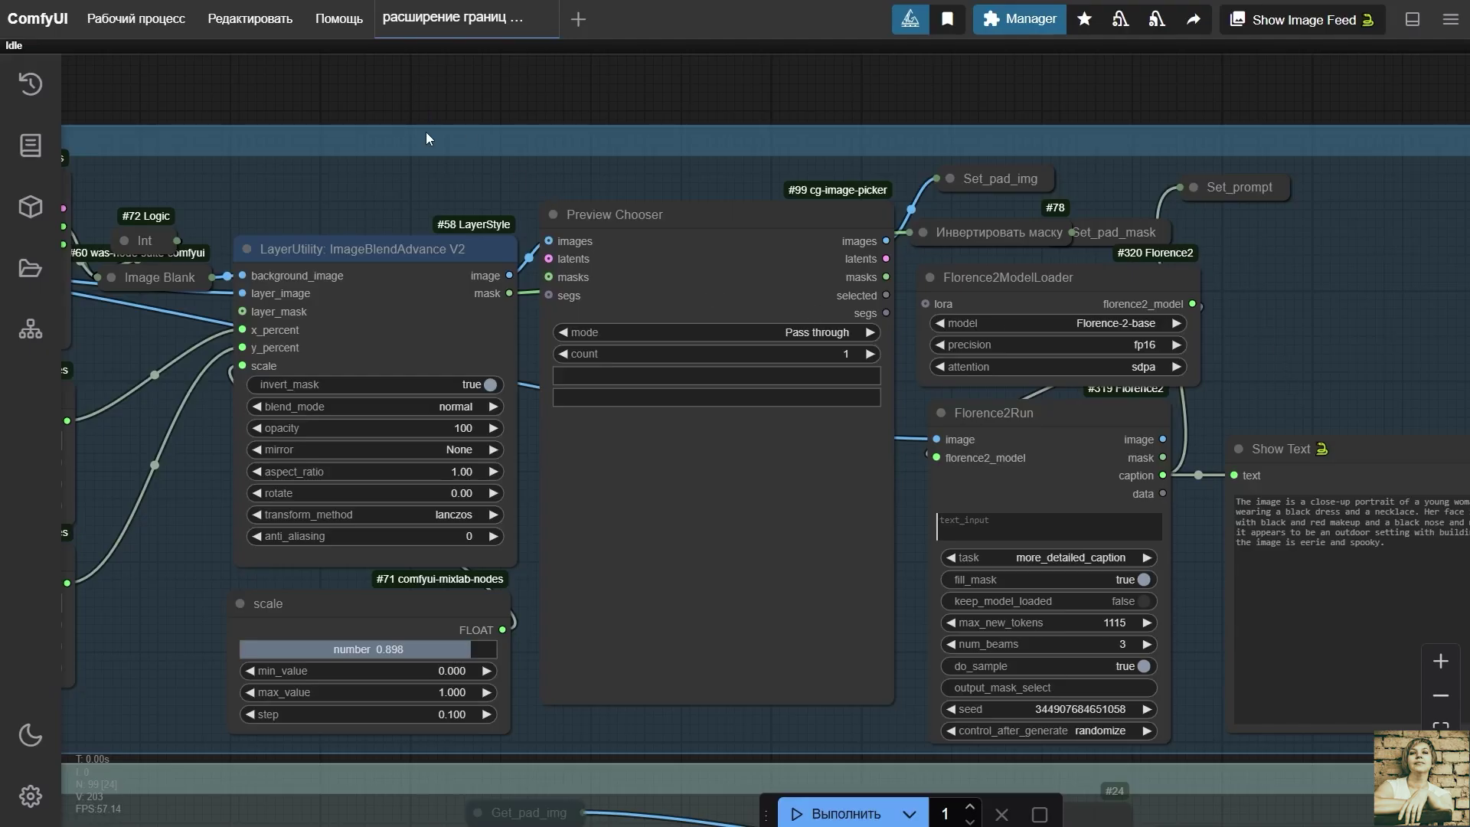
Switch to ComfyUI and refresh the node definitions
click(249, 18)
click(249, 129)
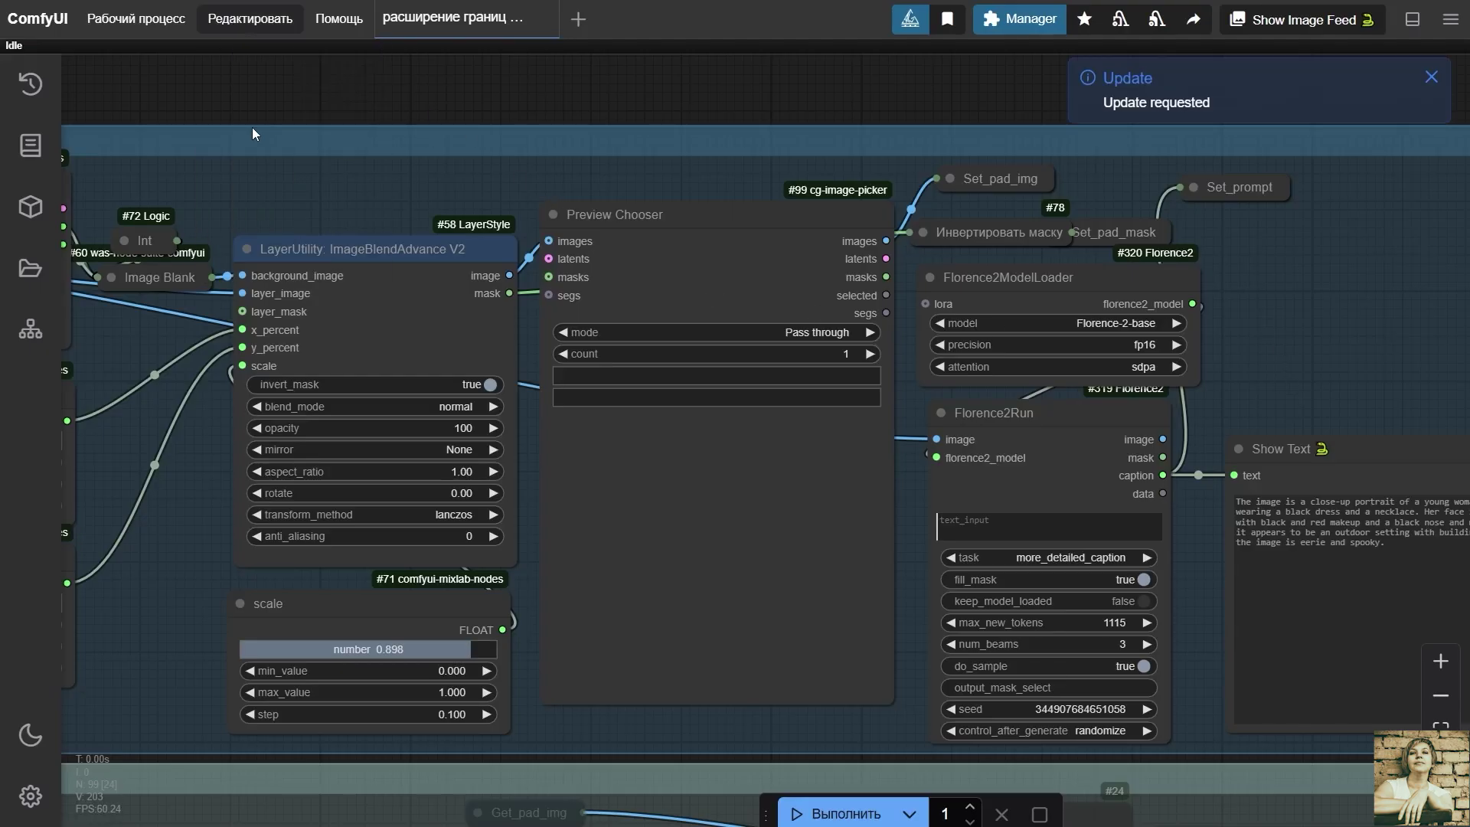
click(1009, 277)
scroll(1319, 223, up, 8)
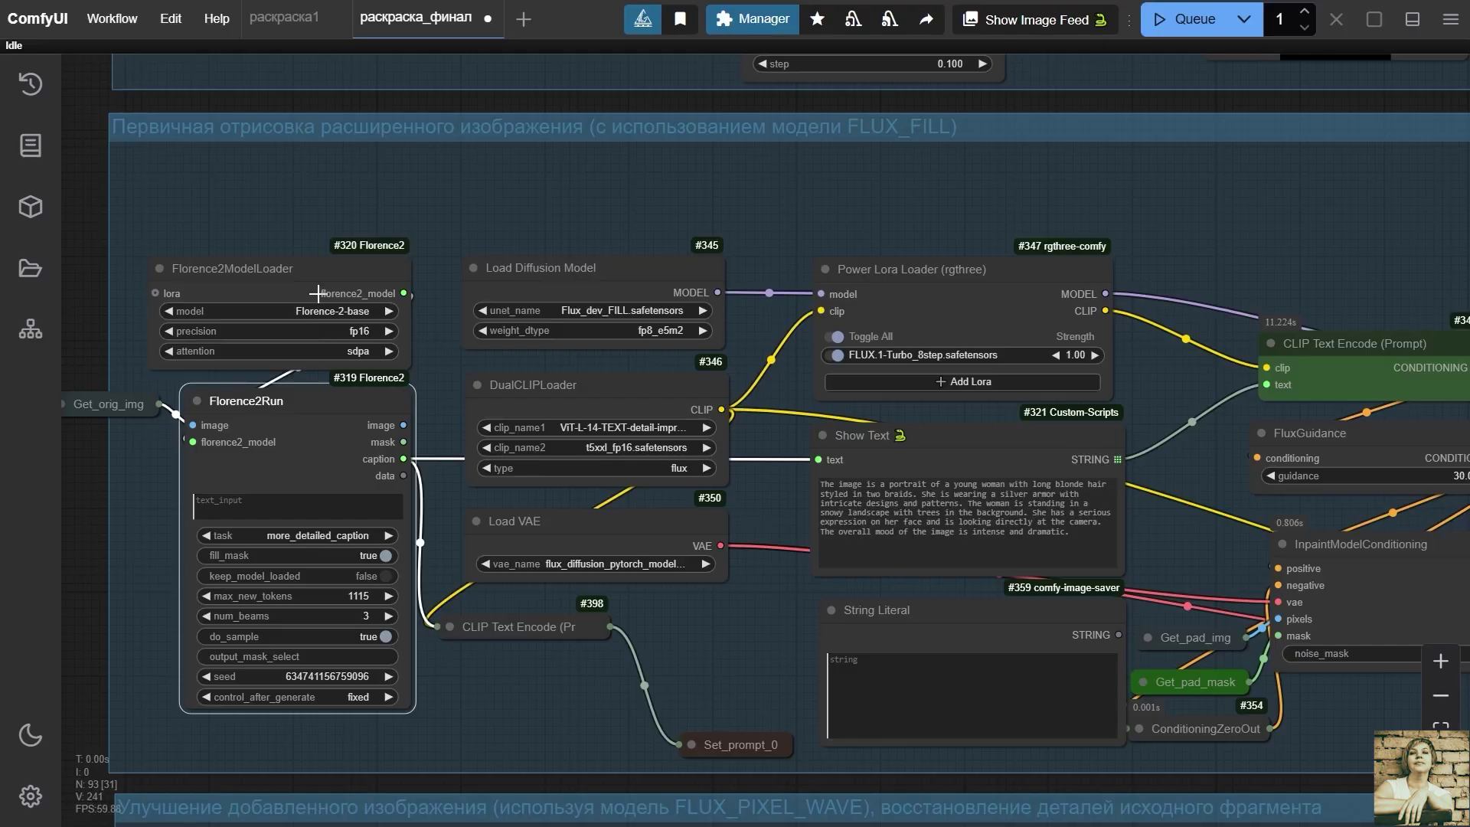
Choose Florence-2-base as the model in the Florence2ModelLoader node of the FLUX_FILL group
click(319, 268)
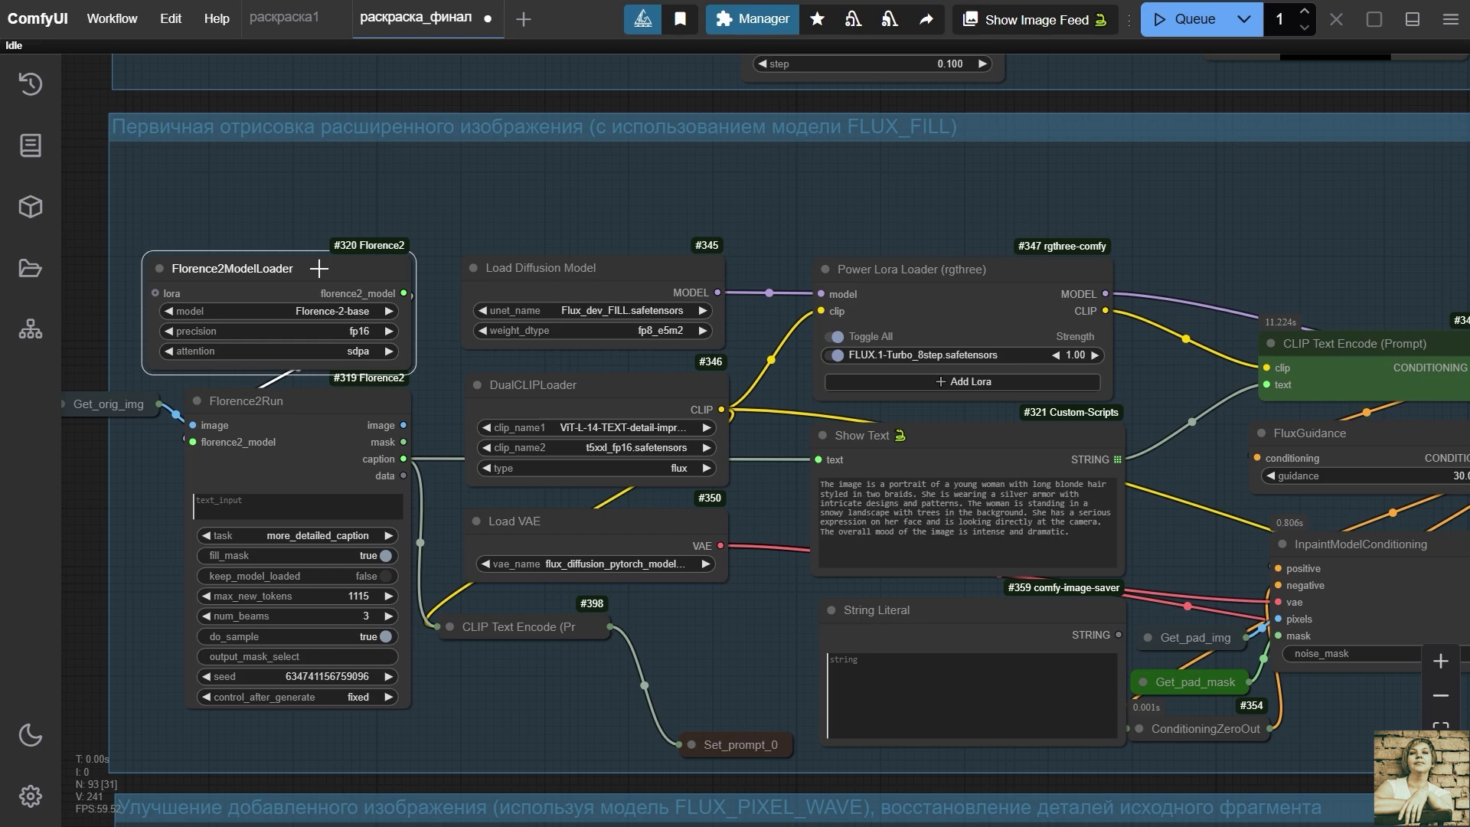
key(period)
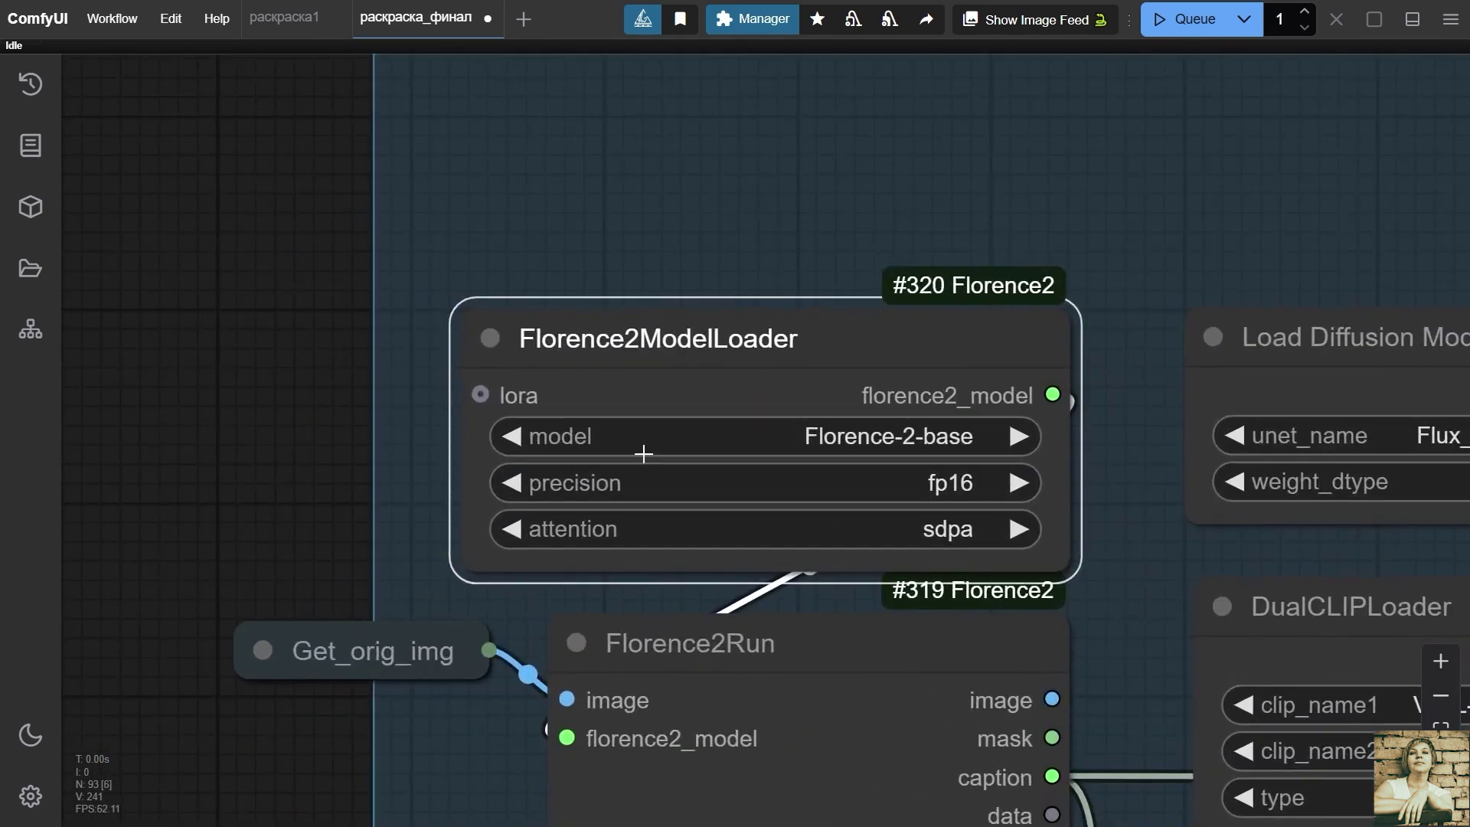
scroll(657, 461, down, 3)
scroll(658, 465, down, 1)
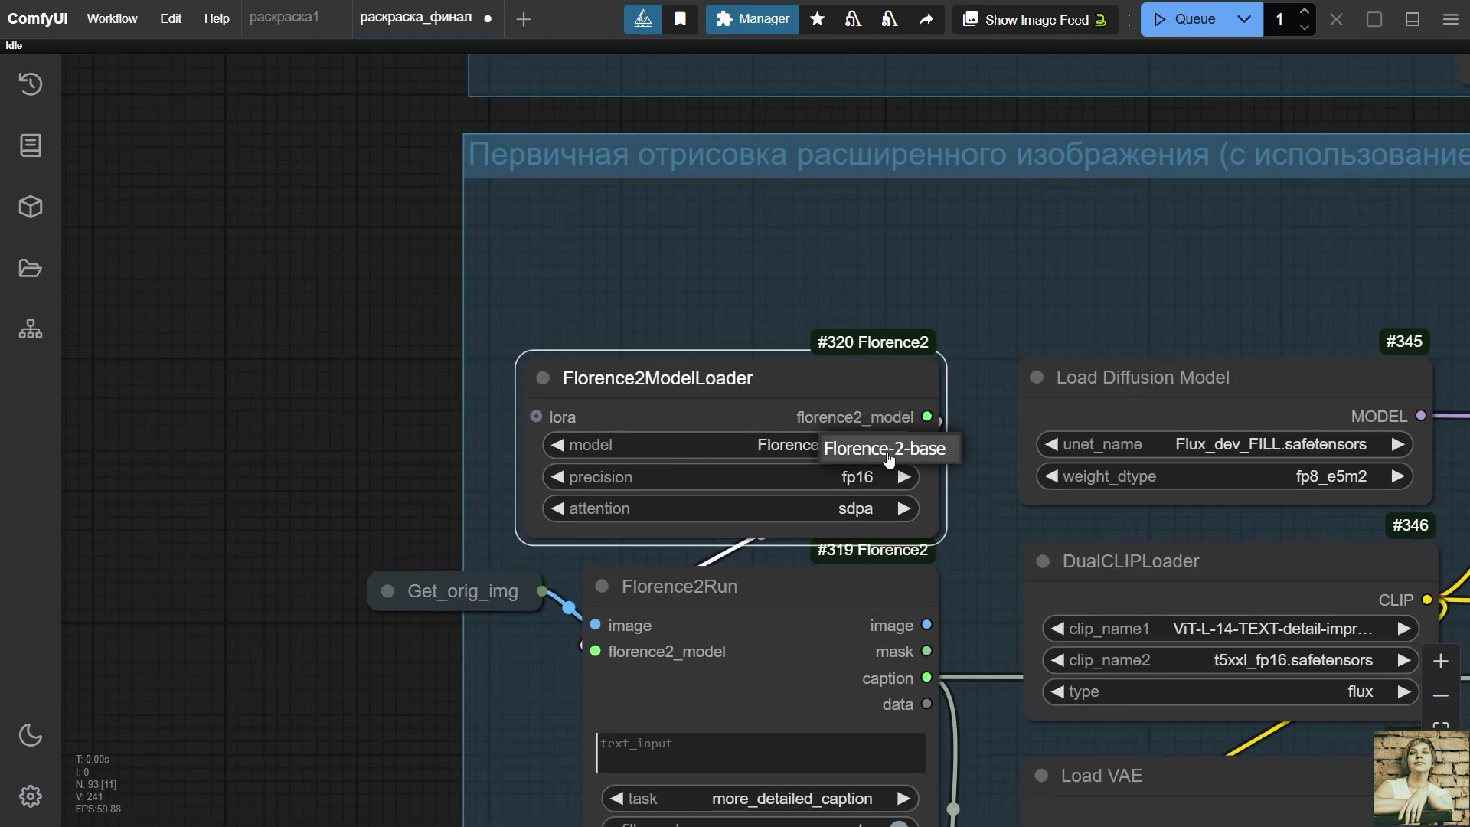
click(887, 453)
drag(980, 464, 617, 379)
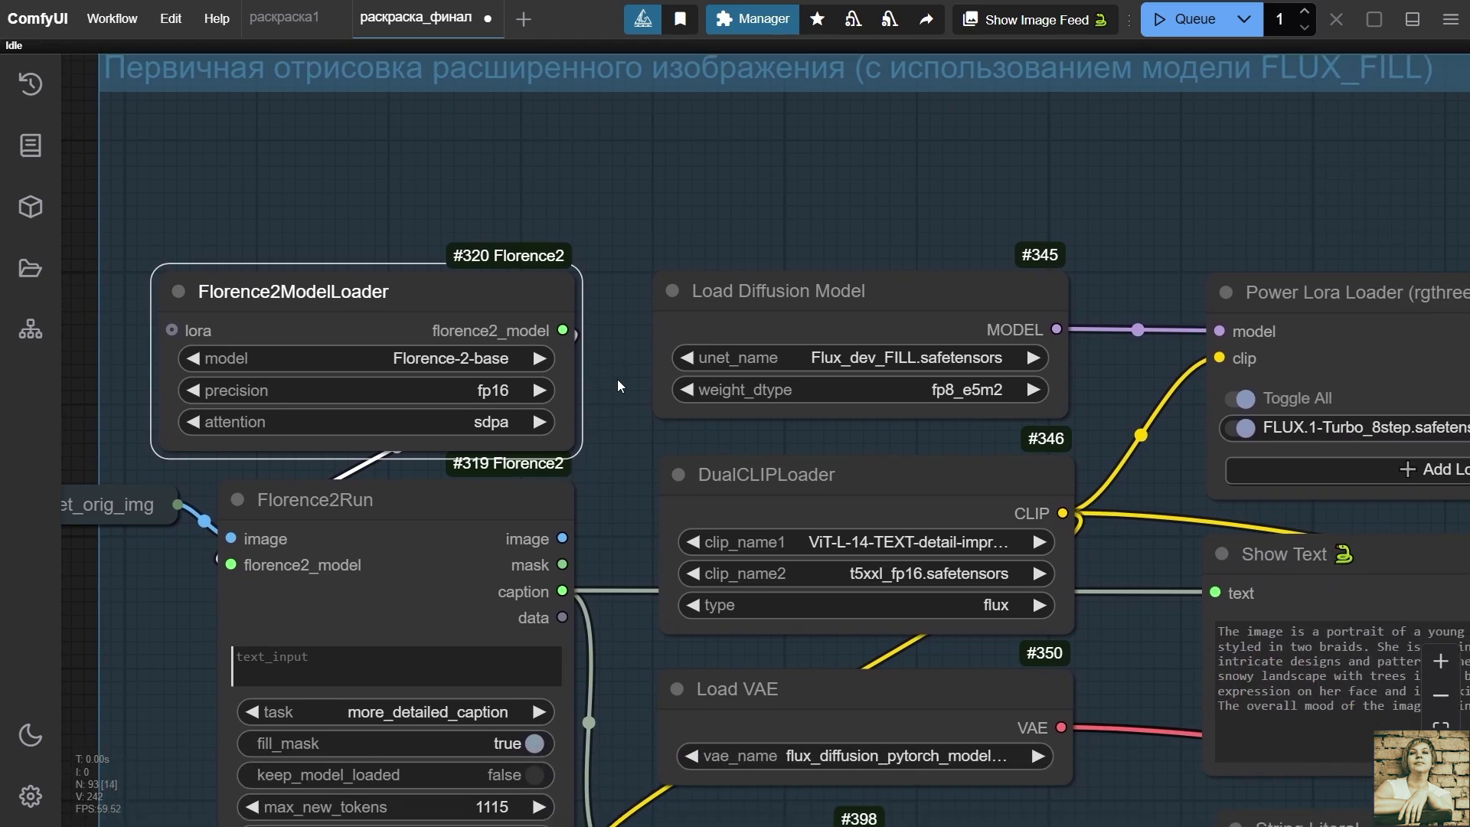
Examine how Get_orig_img feeds Florence2Run and how the caption in Show Text reaches the green CLIP Text Encode node
scroll(617, 379, down, 2)
scroll(620, 414, down, 3)
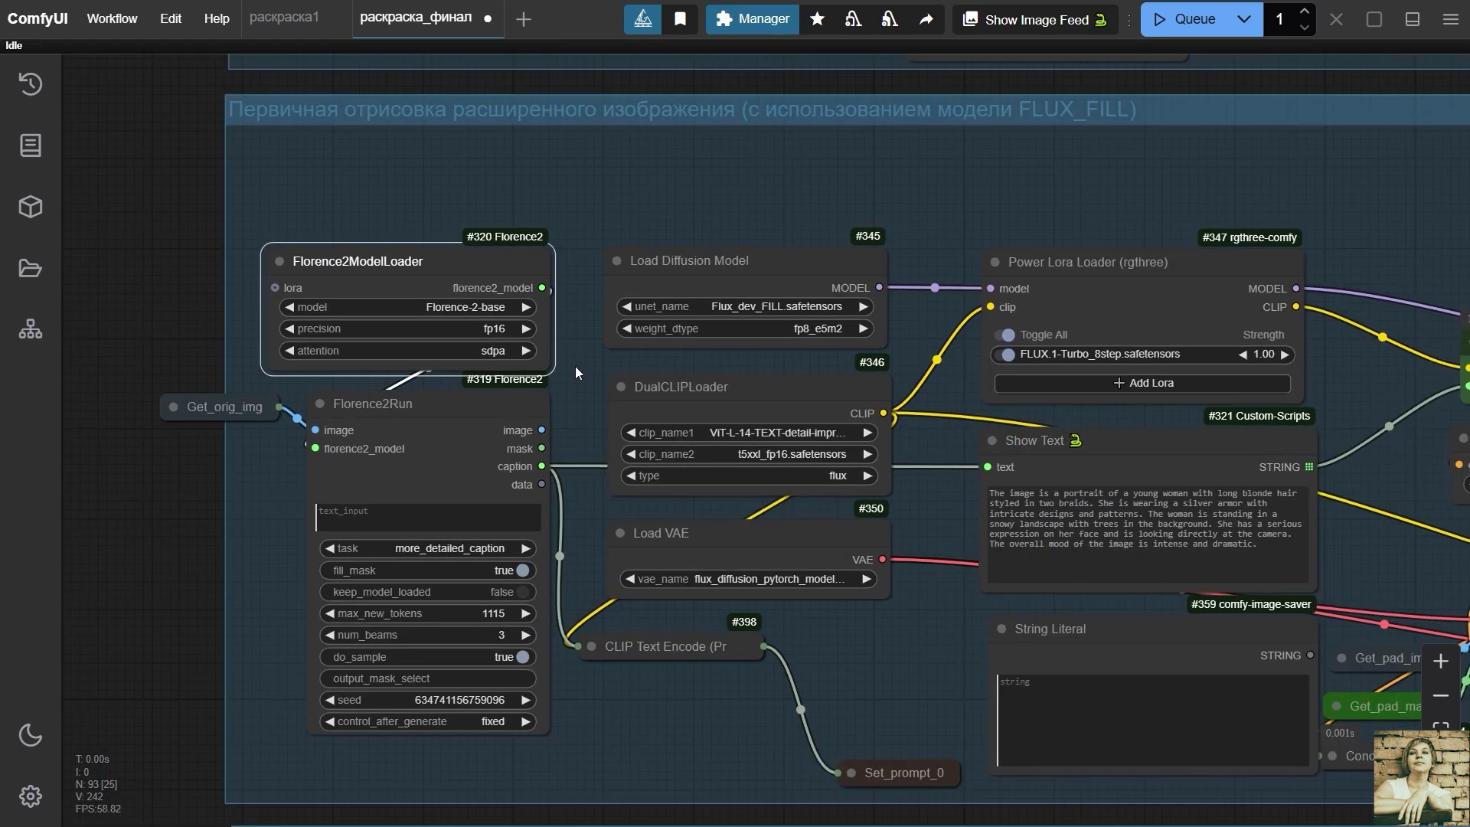
click(261, 399)
click(420, 470)
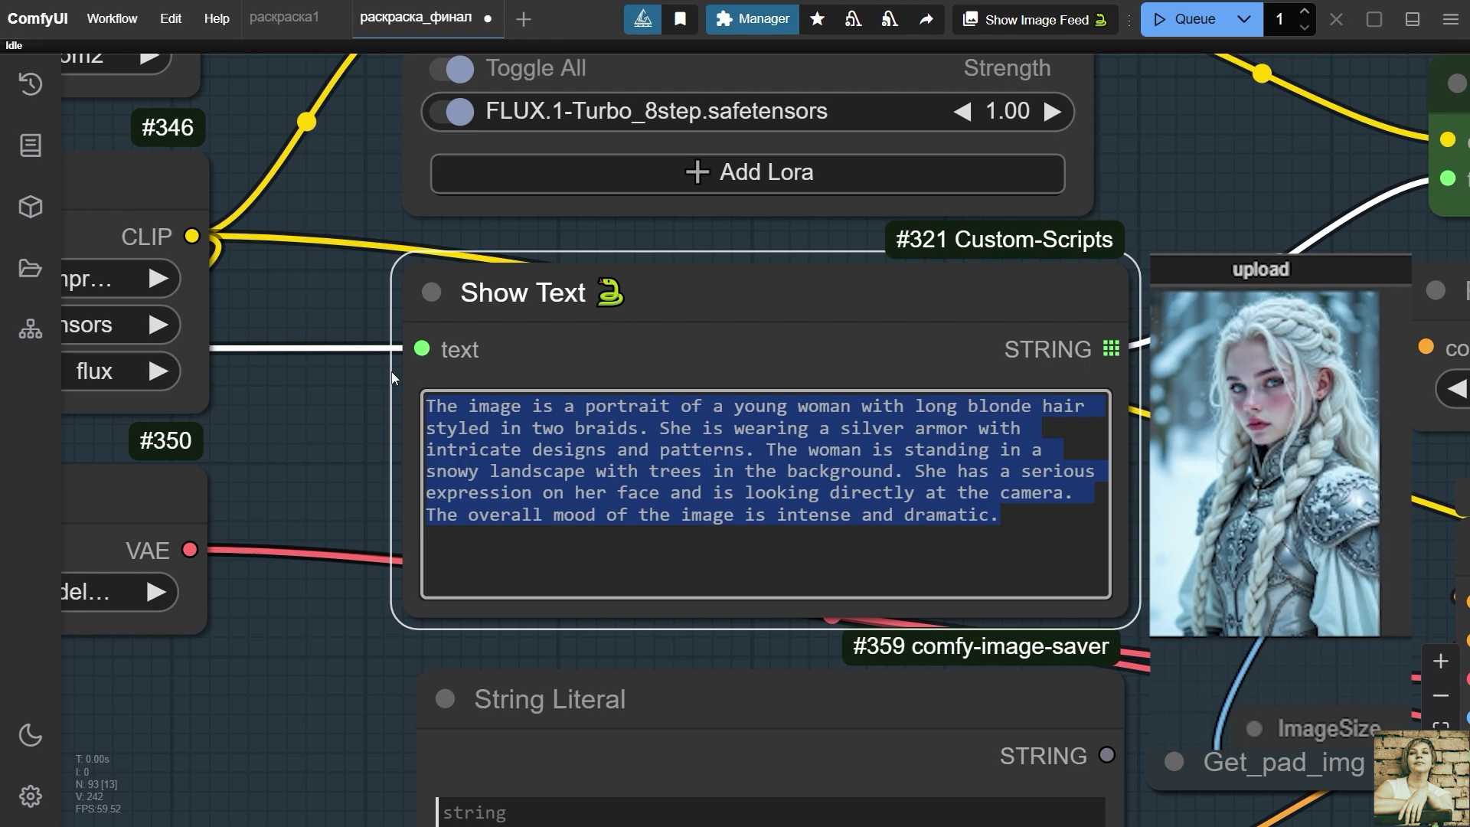
click(1212, 542)
scroll(1212, 542, down, 10)
drag(1212, 542, 797, 468)
mouse_move(1007, 615)
mouse_down()
mouse_move(655, 625)
mouse_move(1005, 625)
mouse_up()
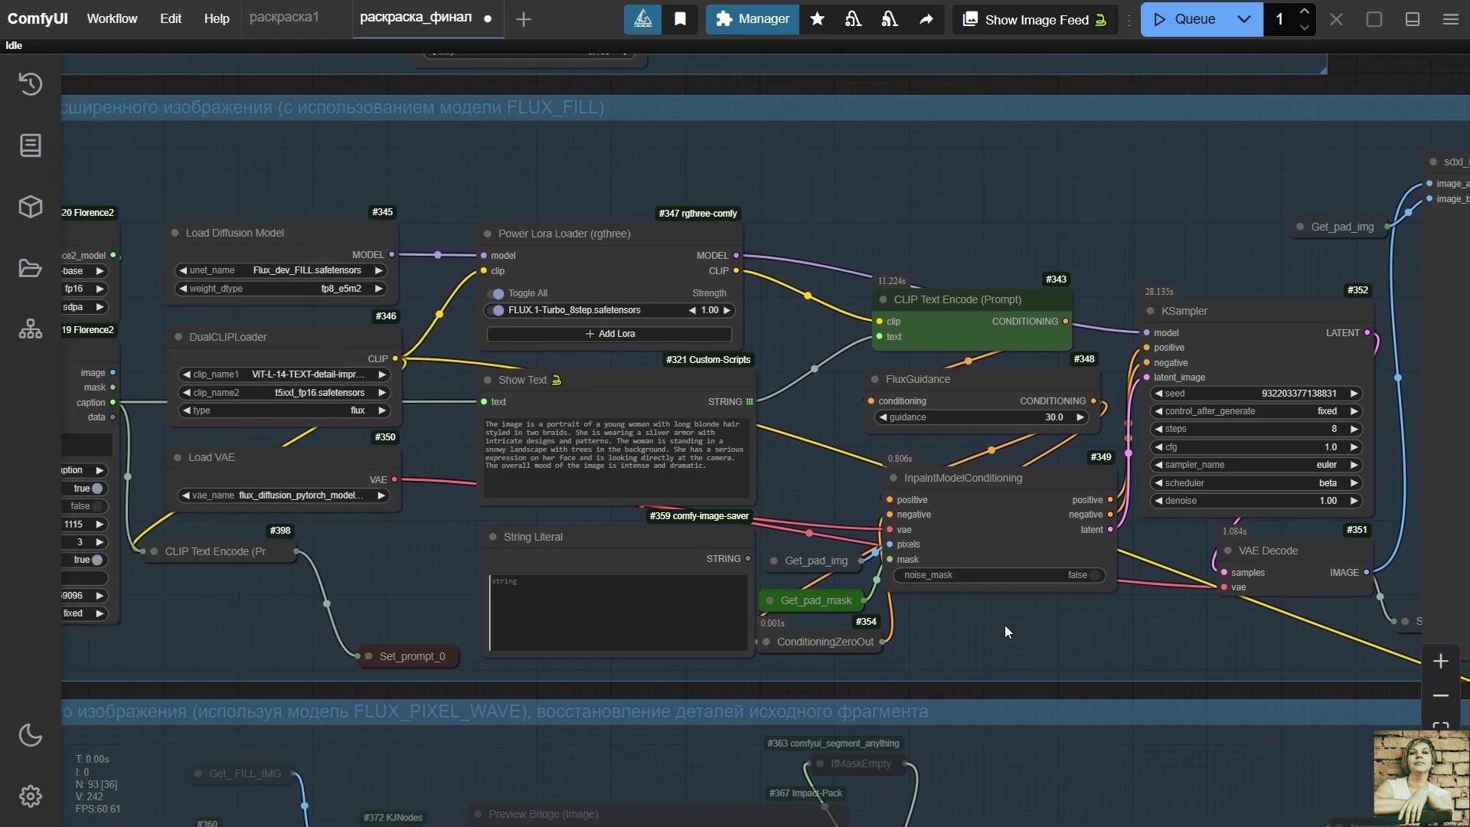
Copy the Show Text caption into the String Literal node and insert "She holds a shining sword in her hand." after the first sentence
scroll(1005, 625, up, 6)
drag(856, 689, 1008, 701)
drag(673, 360, 246, 264)
key(ctrl+c)
right_click(285, 311)
click(329, 331)
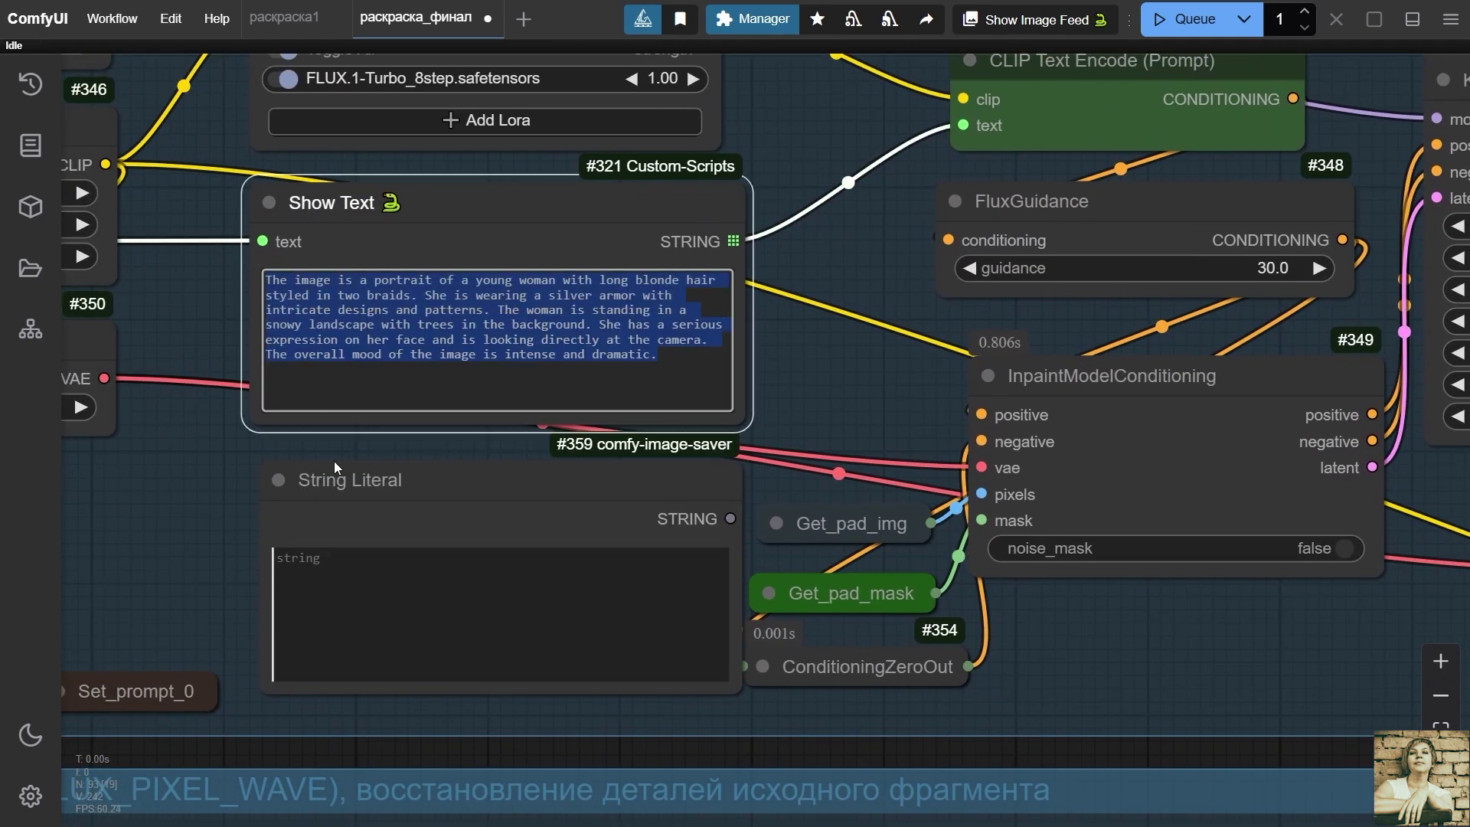
right_click(362, 605)
click(410, 394)
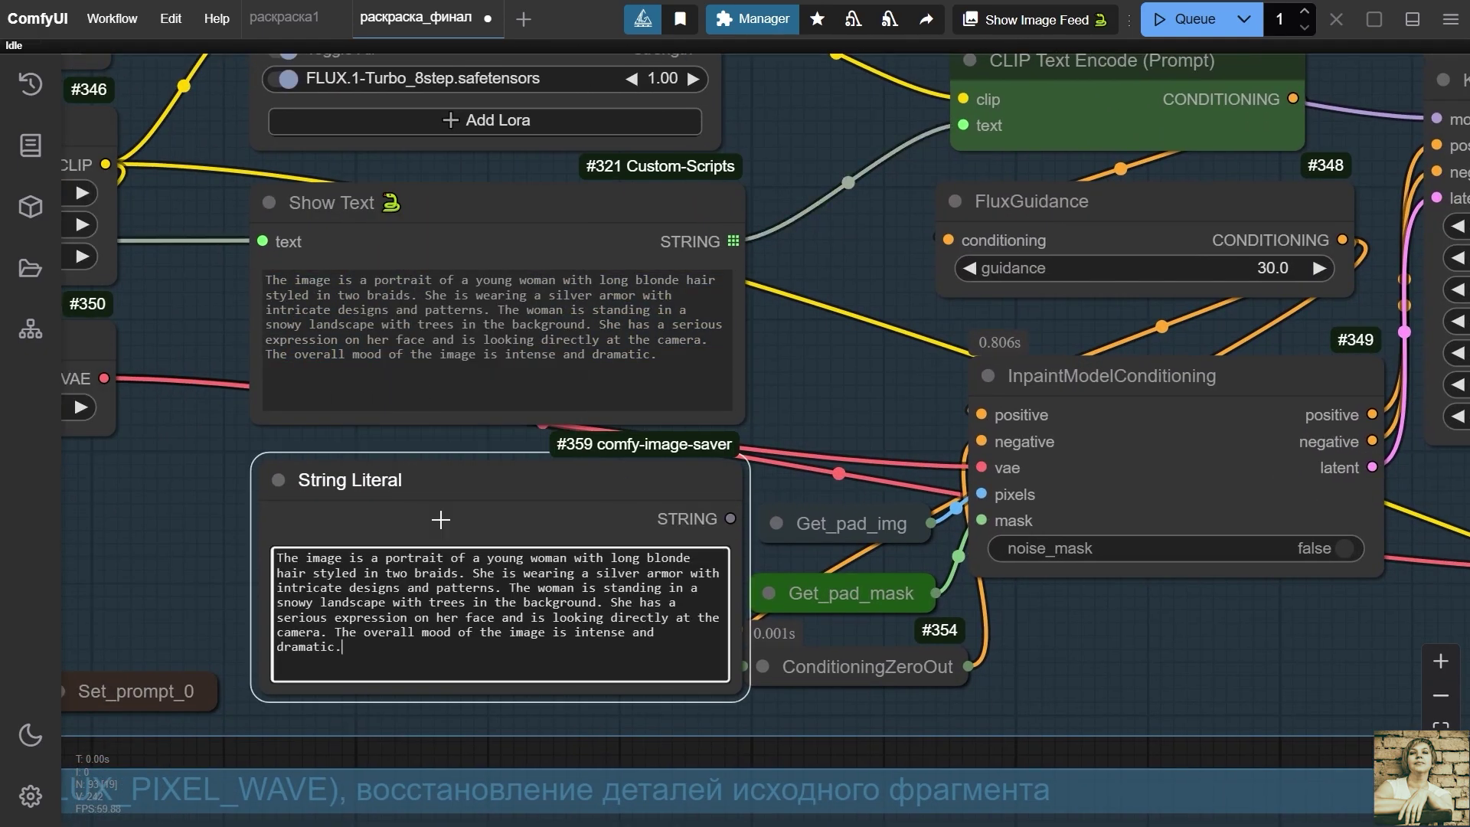
click(476, 573)
text(She holds a shining sword in her hand.)
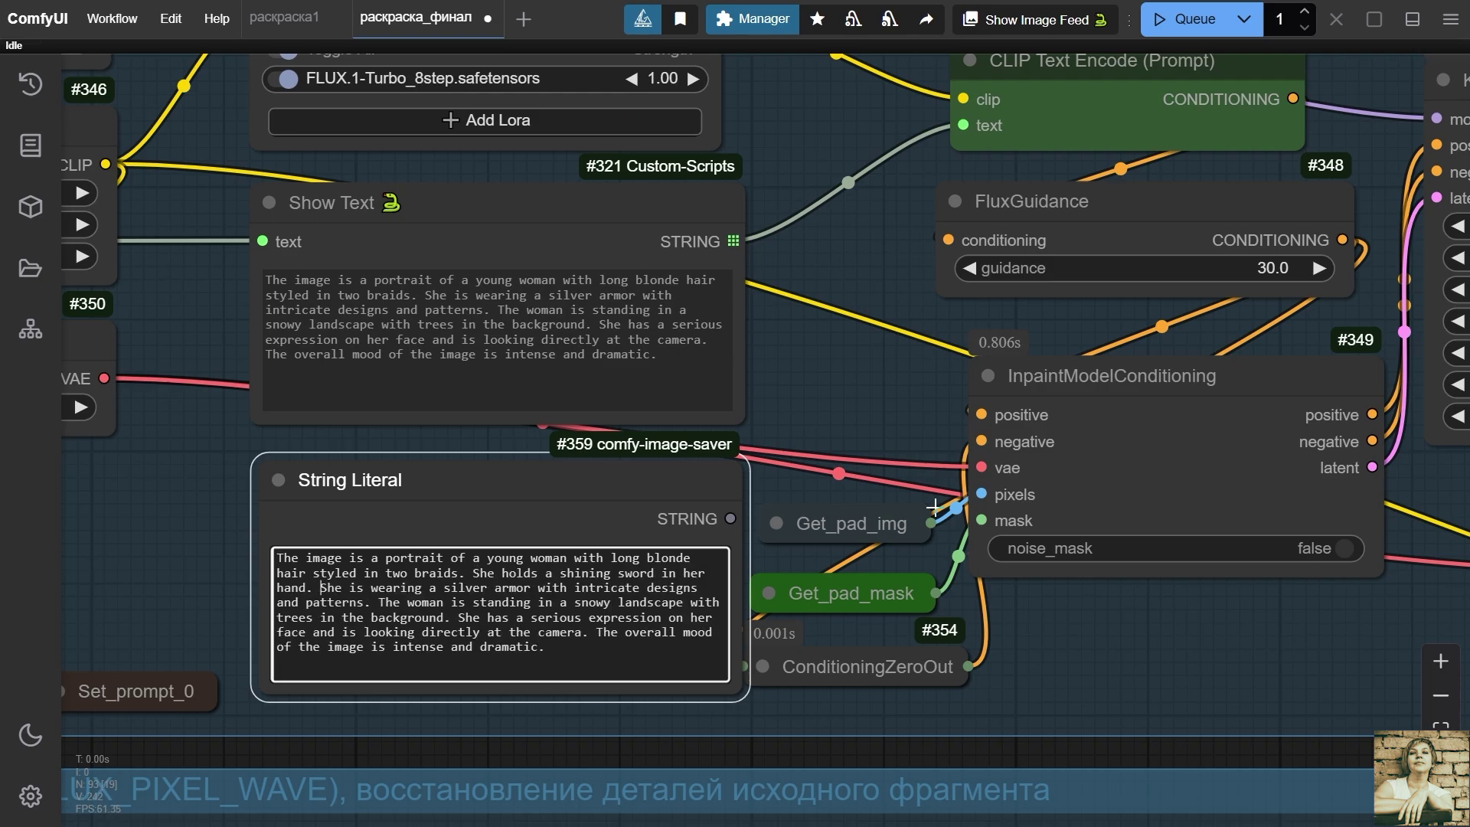
Connect the String Literal output to the text input of the green CLIP Text Encode node and queue the workflow
drag(768, 255, 609, 323)
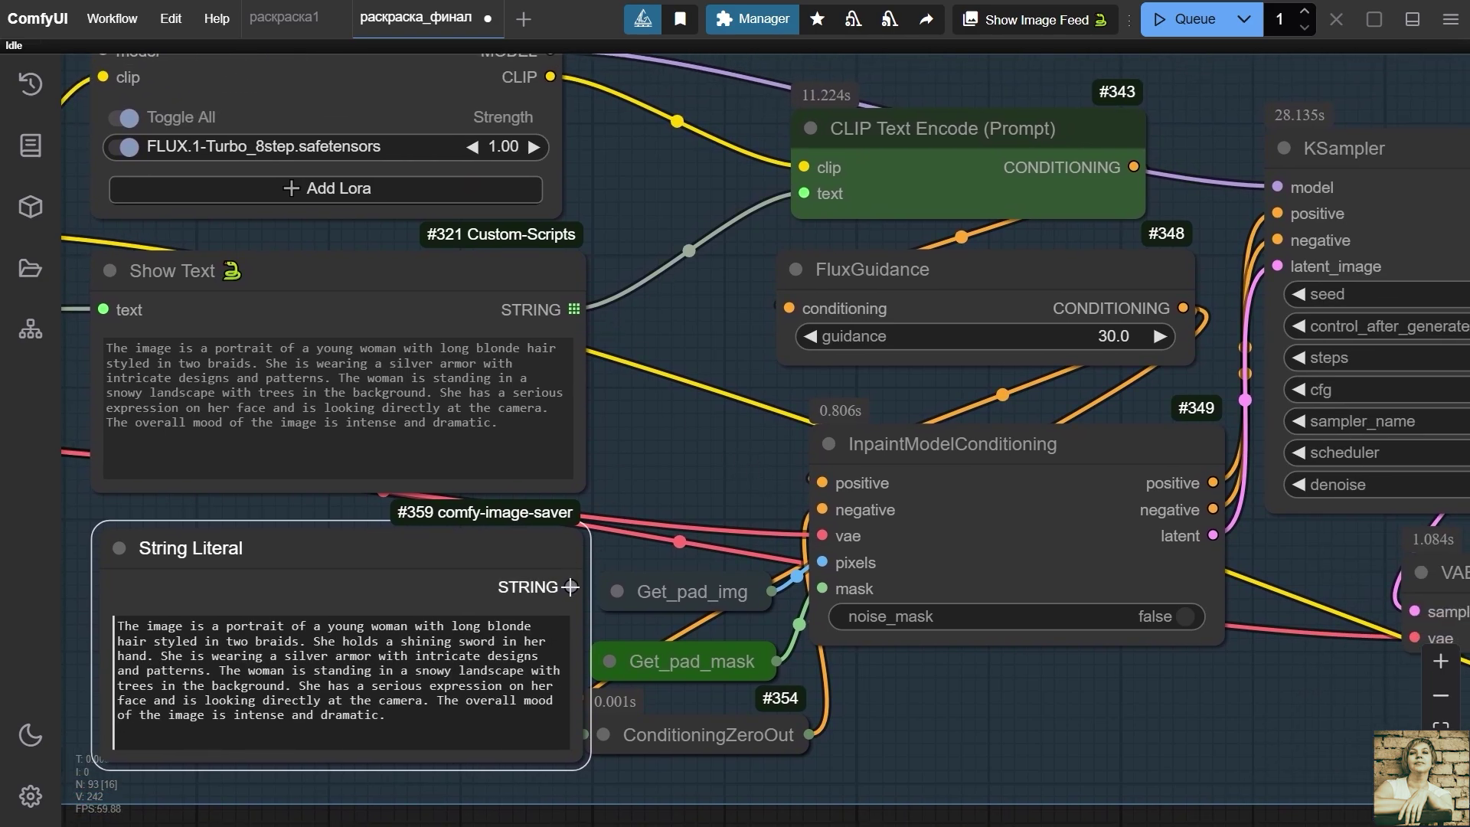
drag(572, 586, 806, 196)
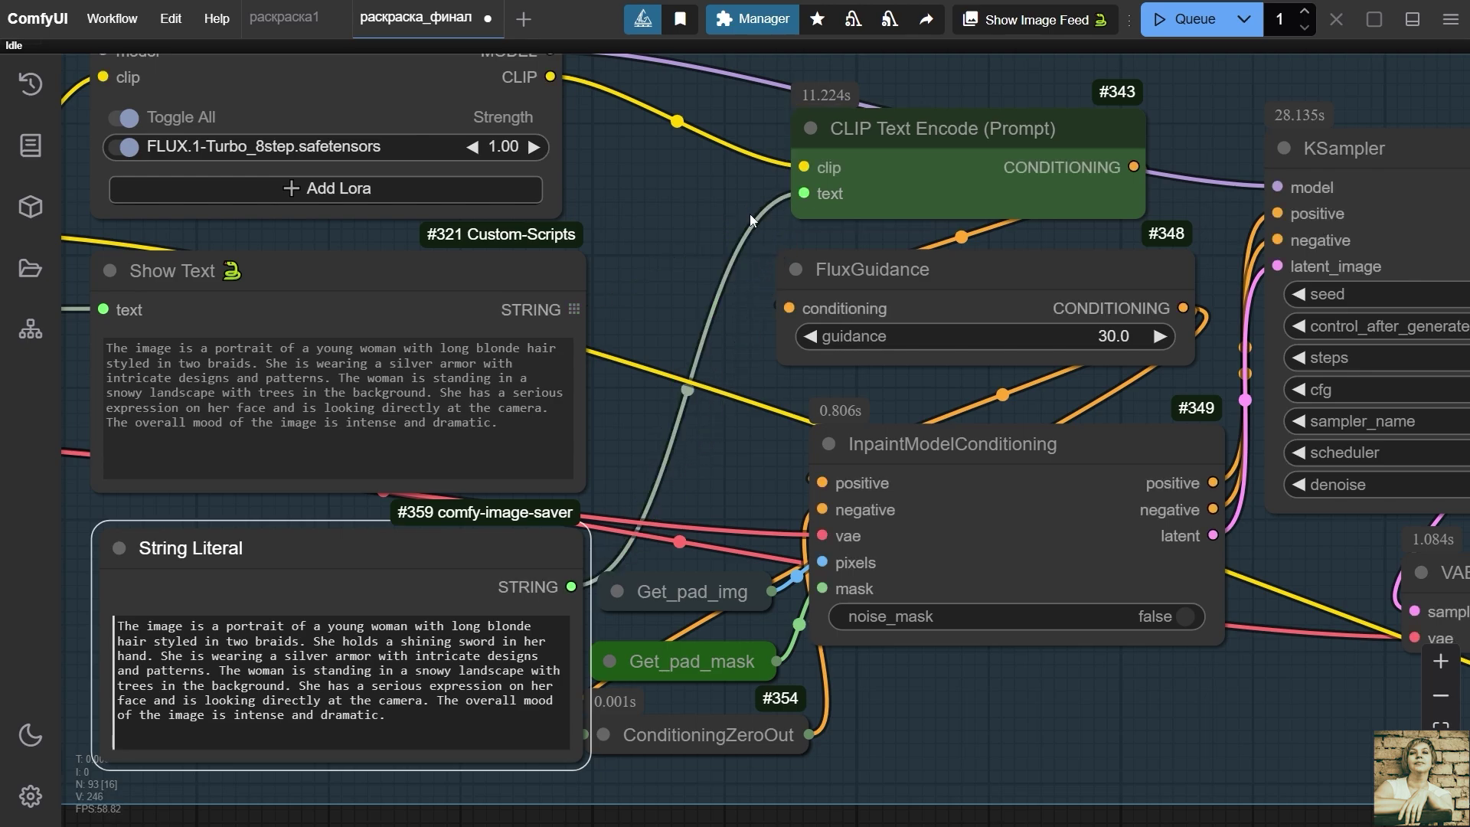
scroll(761, 295, down, 2)
key(ctrl+Return)
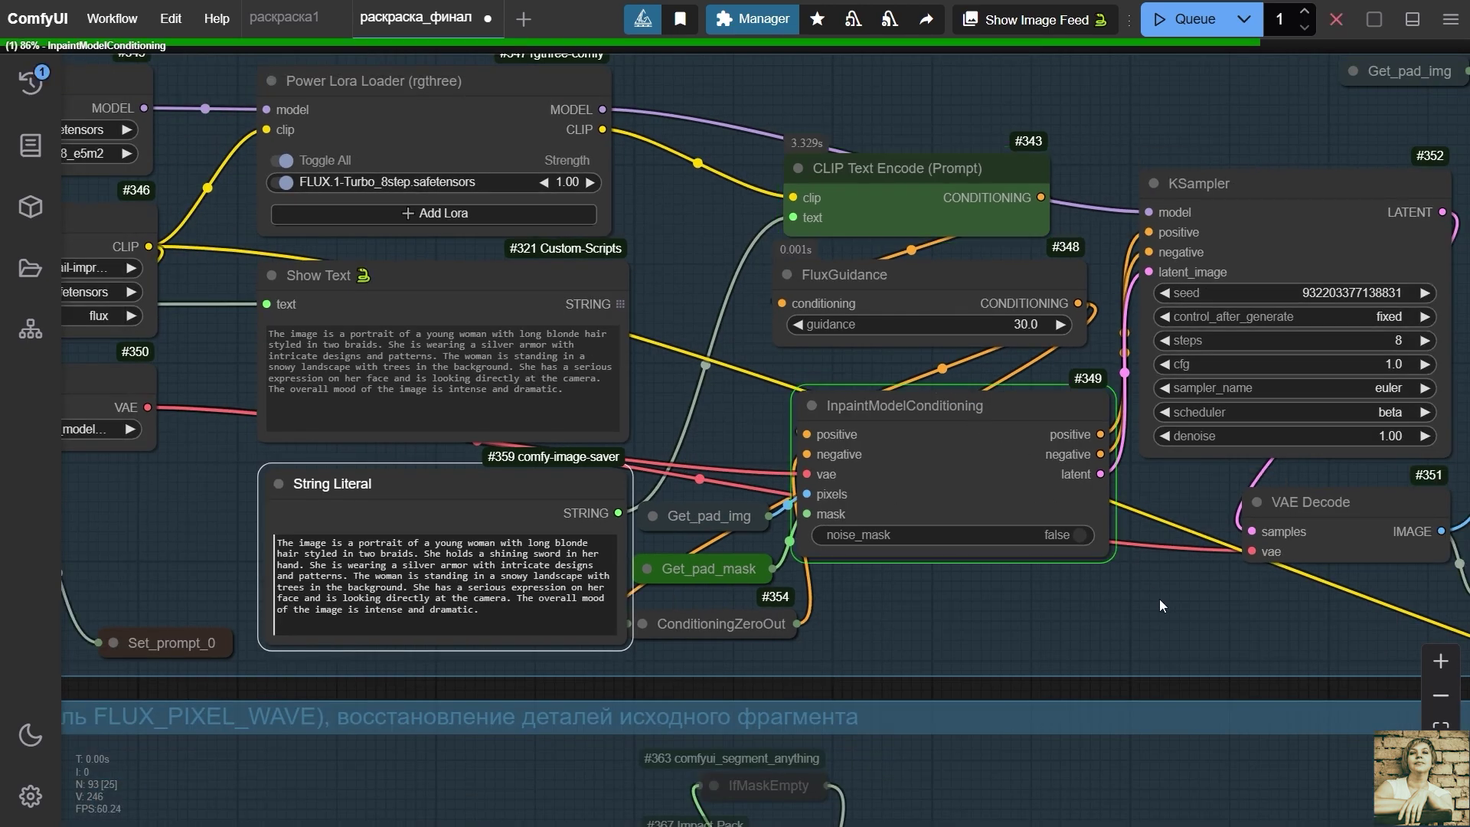
scroll(1159, 599, down, 1)
drag(1159, 599, 313, 589)
scroll(817, 612, down, 1)
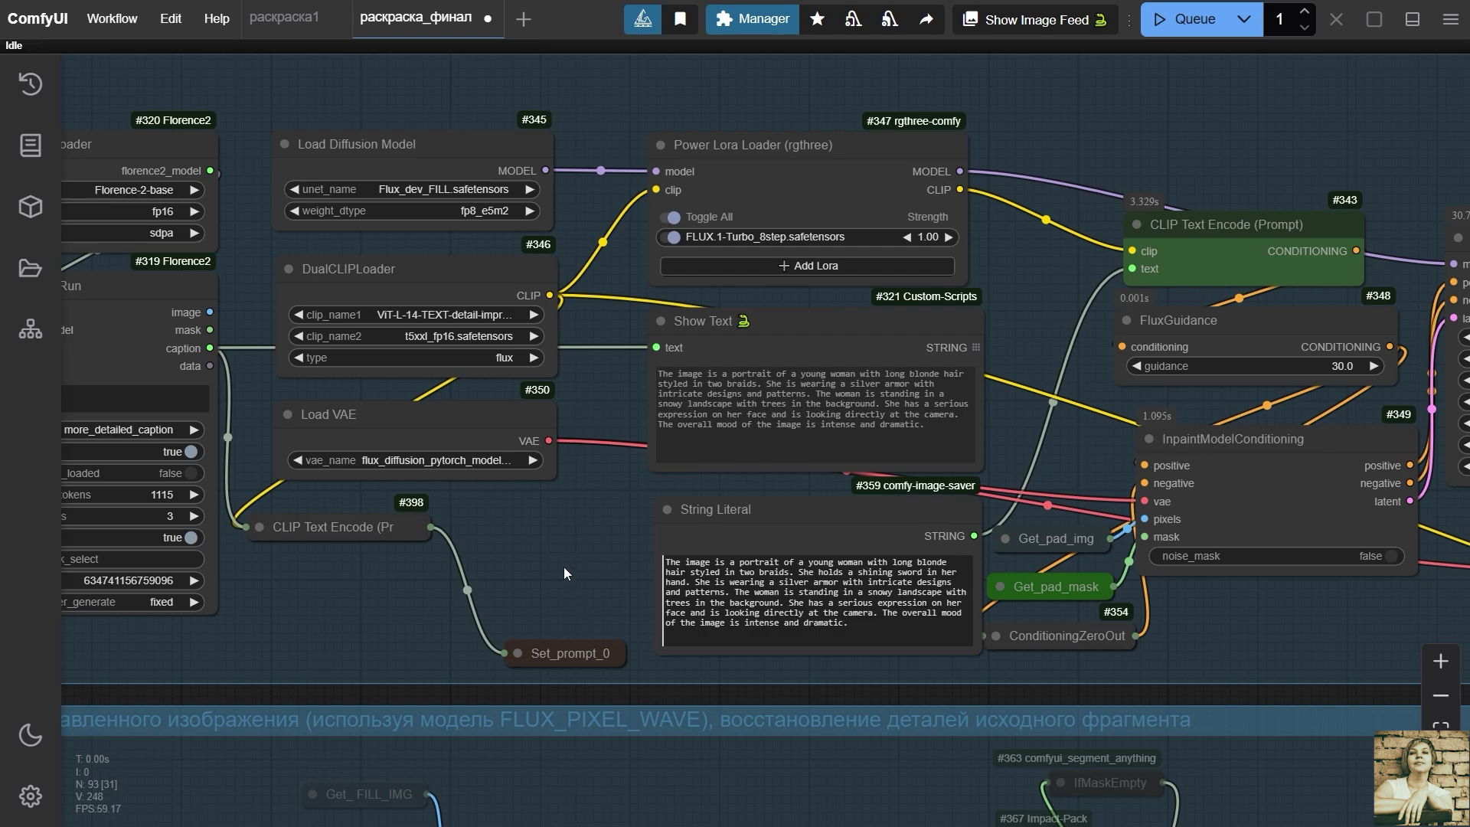
Choose Flux_dev_FILL.safetensors as the unet_name in the Load Diffusion Model node
drag(553, 515, 651, 606)
click(563, 242)
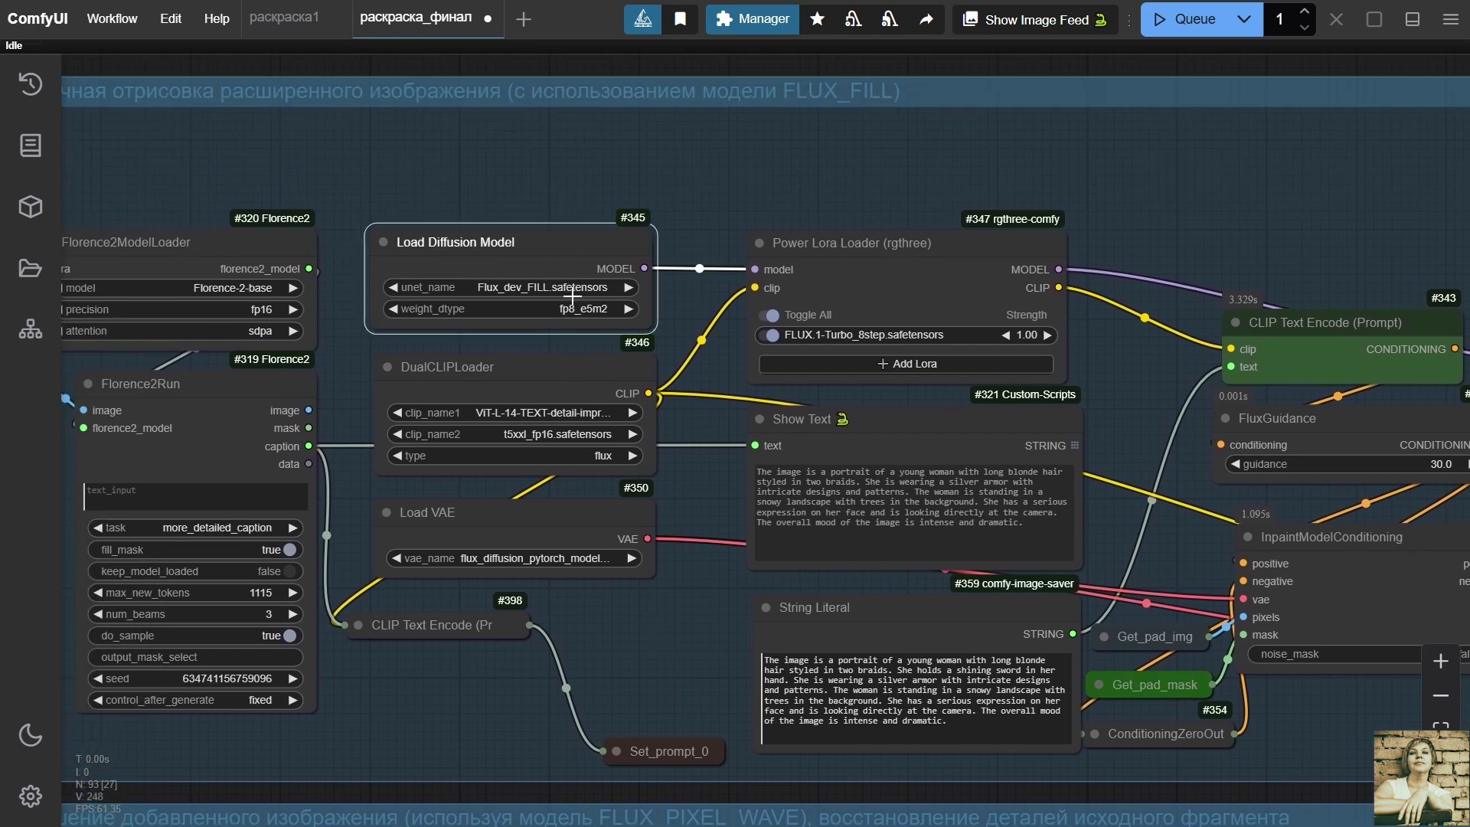
scroll(573, 296, up, 3)
scroll(573, 296, up, 1)
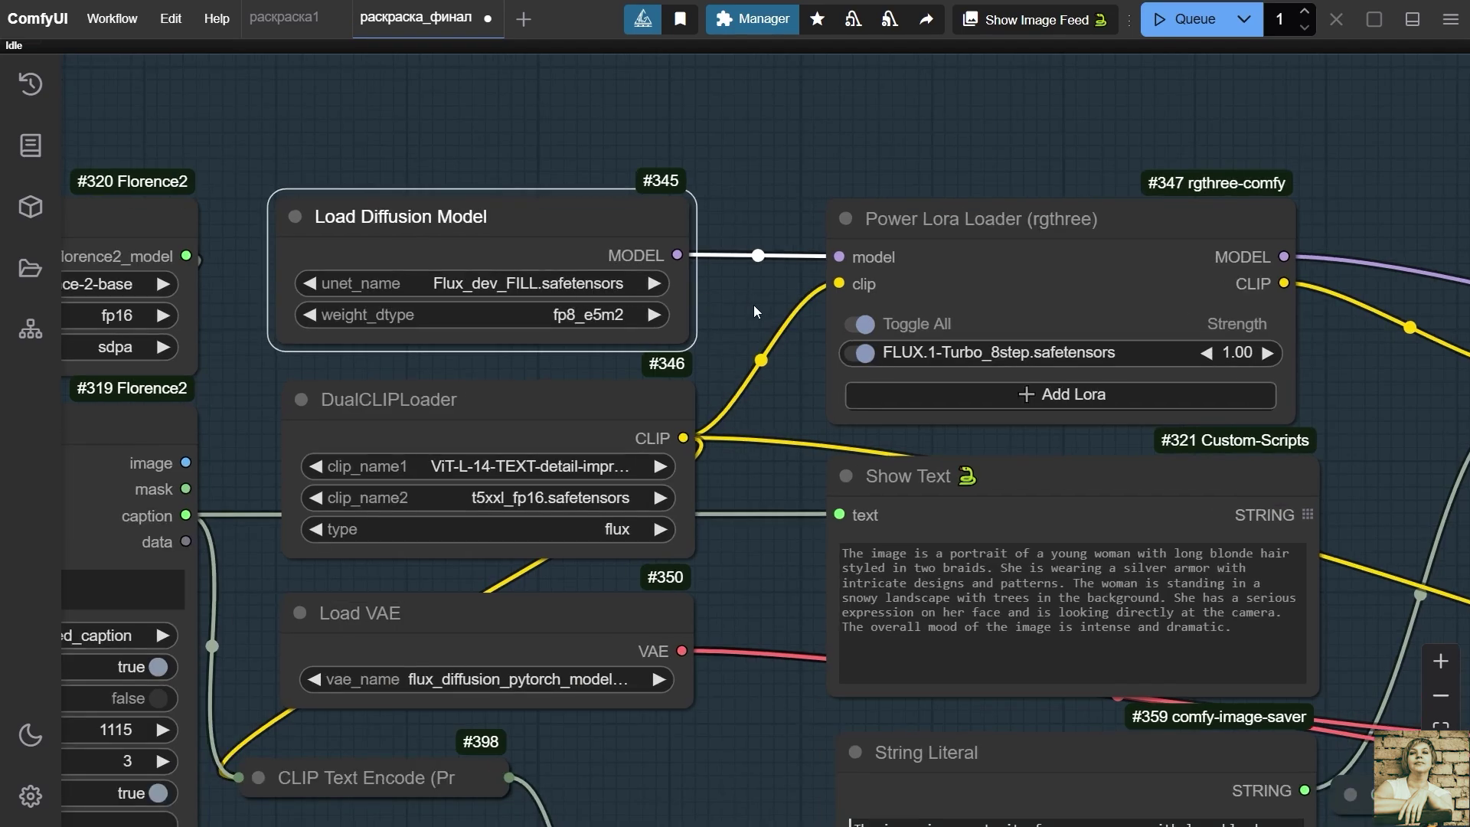
click(556, 287)
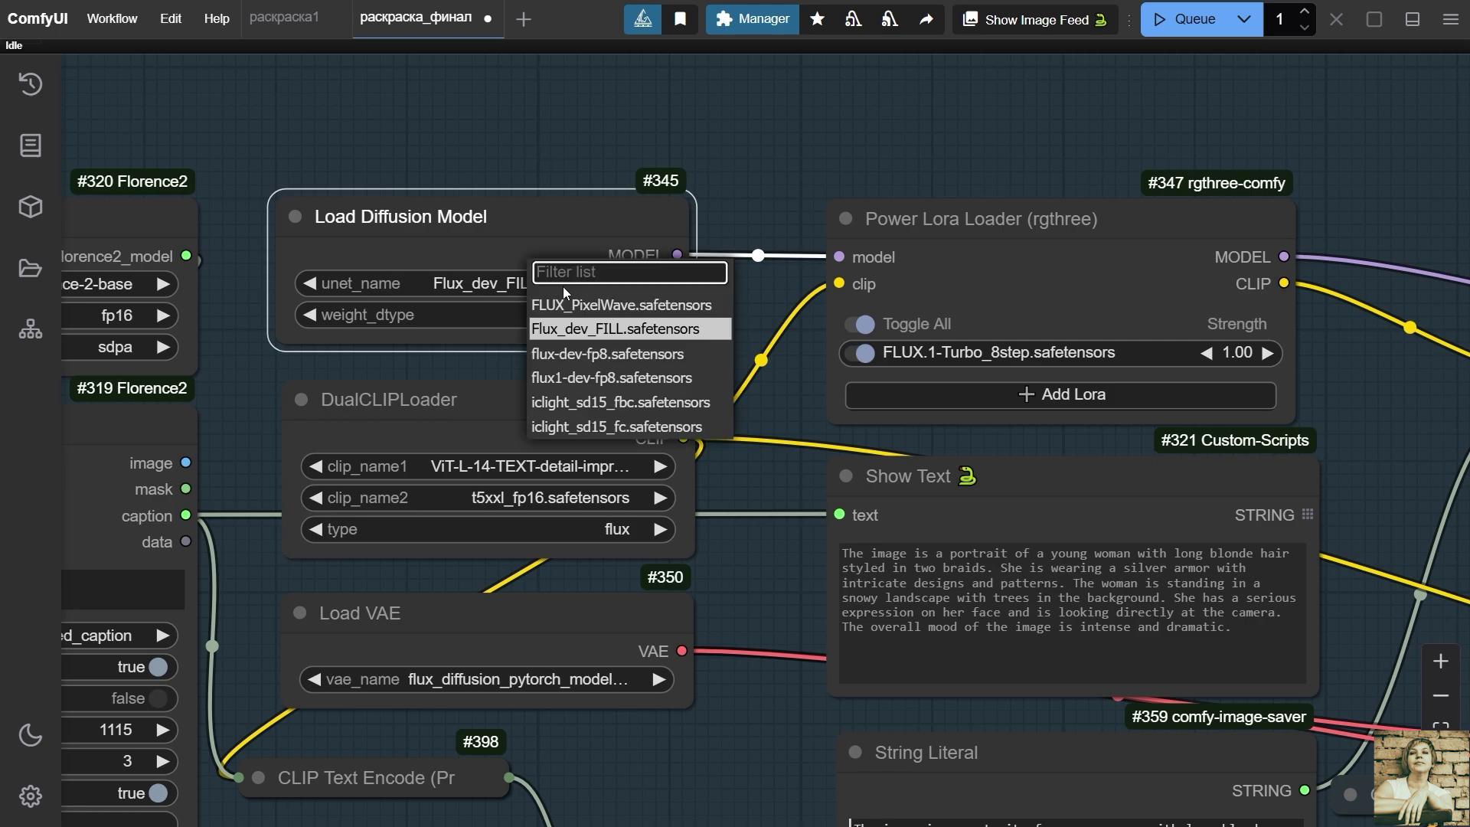
click(608, 331)
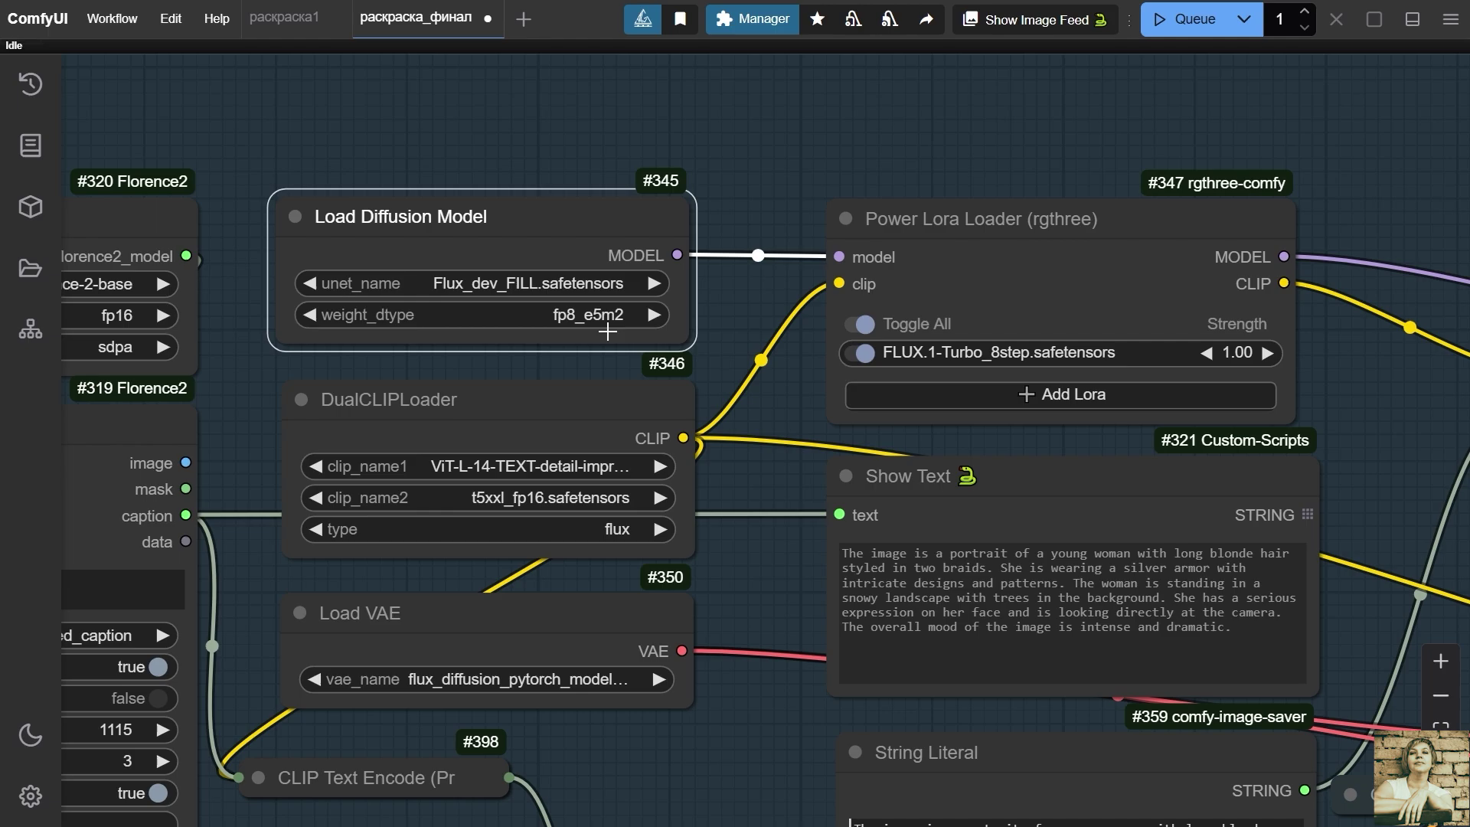
Examine the CLIP models and flux type in DualCLIPLoader and the VAE chosen in the Load VAE node
click(607, 417)
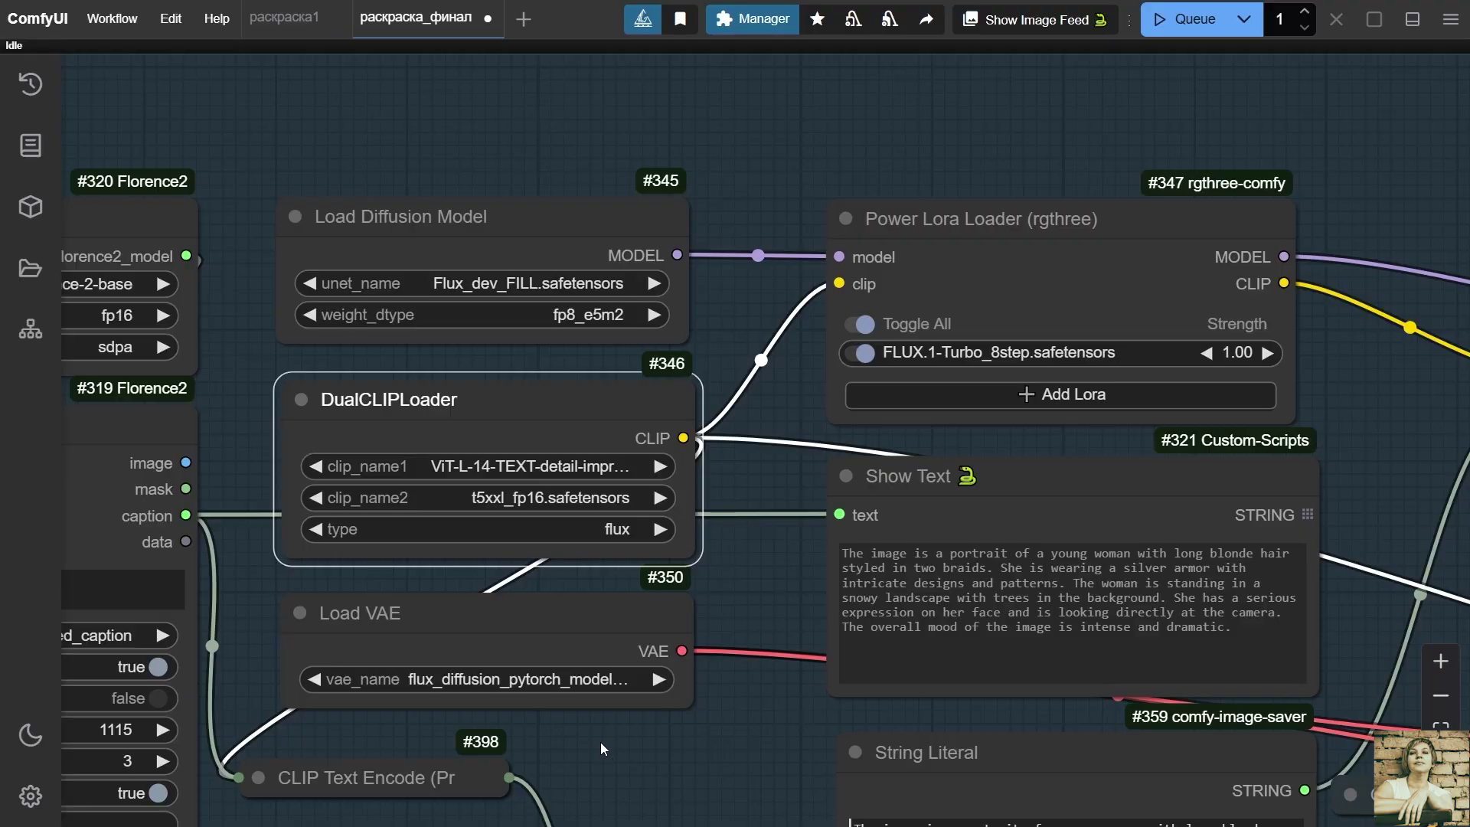
drag(600, 742, 689, 609)
scroll(691, 609, up, 3)
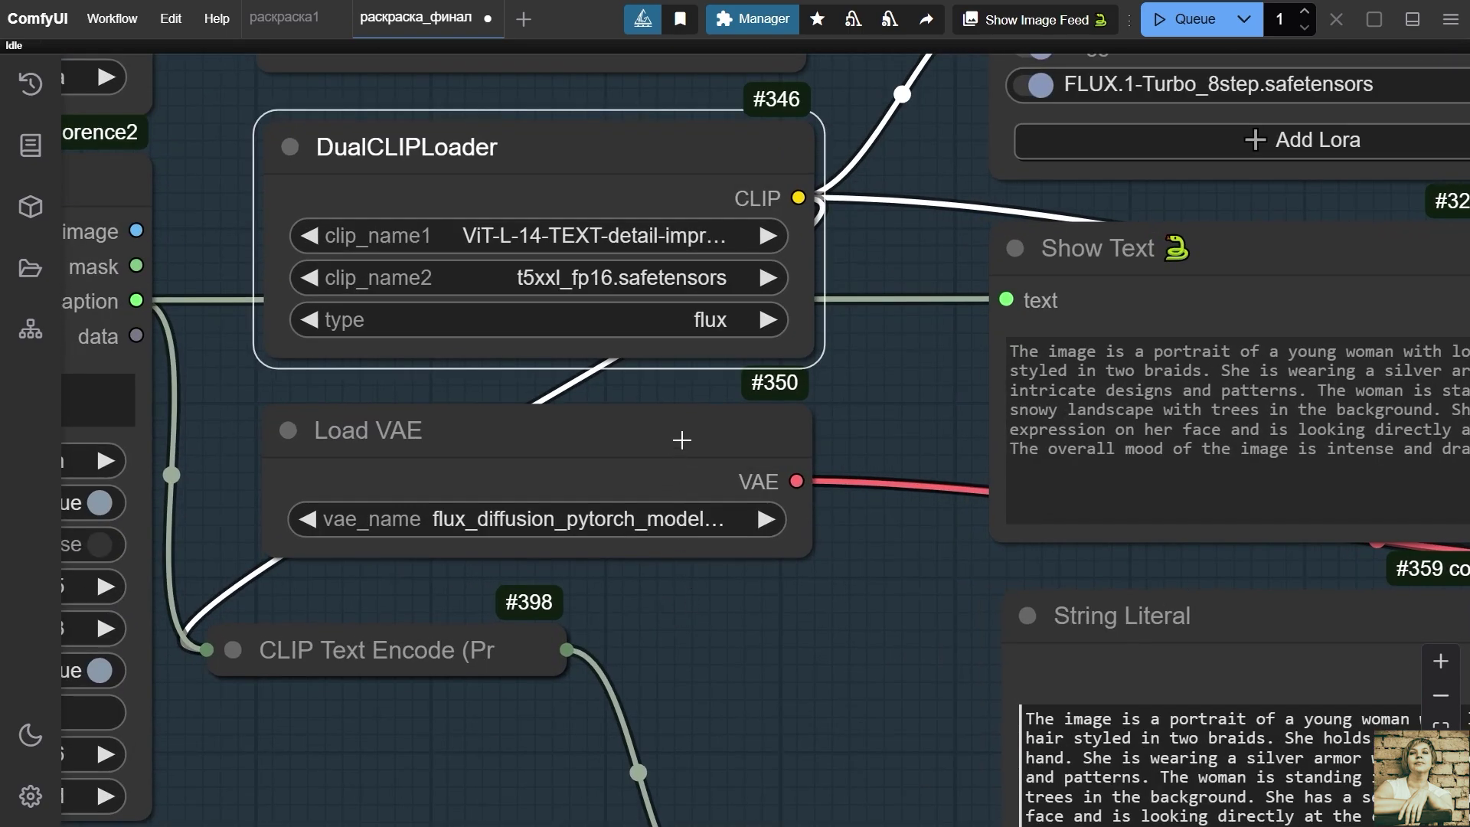
click(682, 435)
scroll(682, 435, down, 5)
drag(778, 605, 686, 449)
scroll(672, 589, up, 2)
click(608, 579)
click(609, 579)
click(709, 417)
Choose FLUX.1-Turbo_8step.safetensors as the LoRA in the Power Lora Loader node
scroll(764, 360, down, 3)
drag(764, 360, 173, 528)
drag(827, 671, 1227, 730)
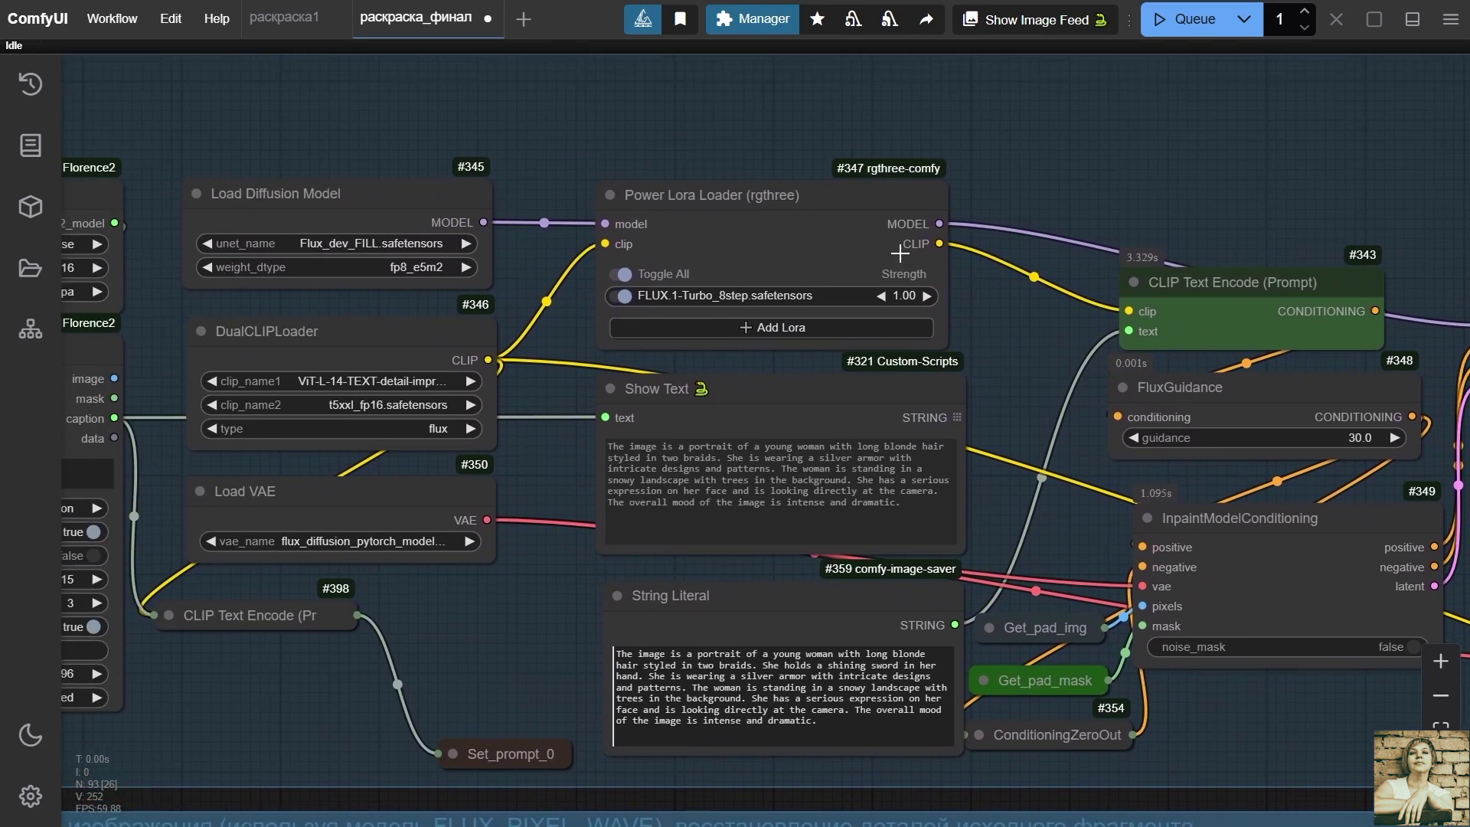
click(871, 195)
key(period)
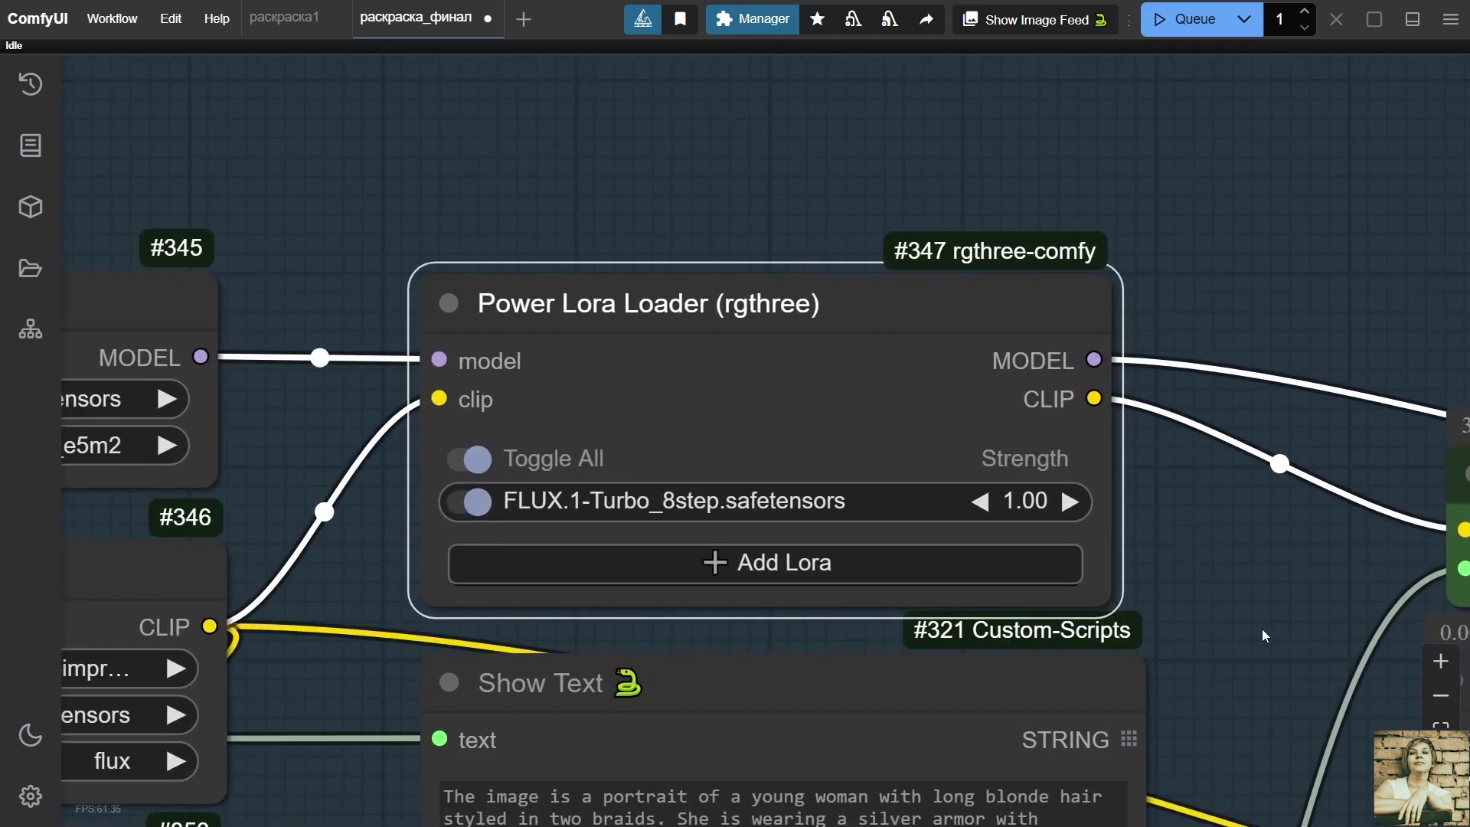
scroll(1265, 636, down, 2)
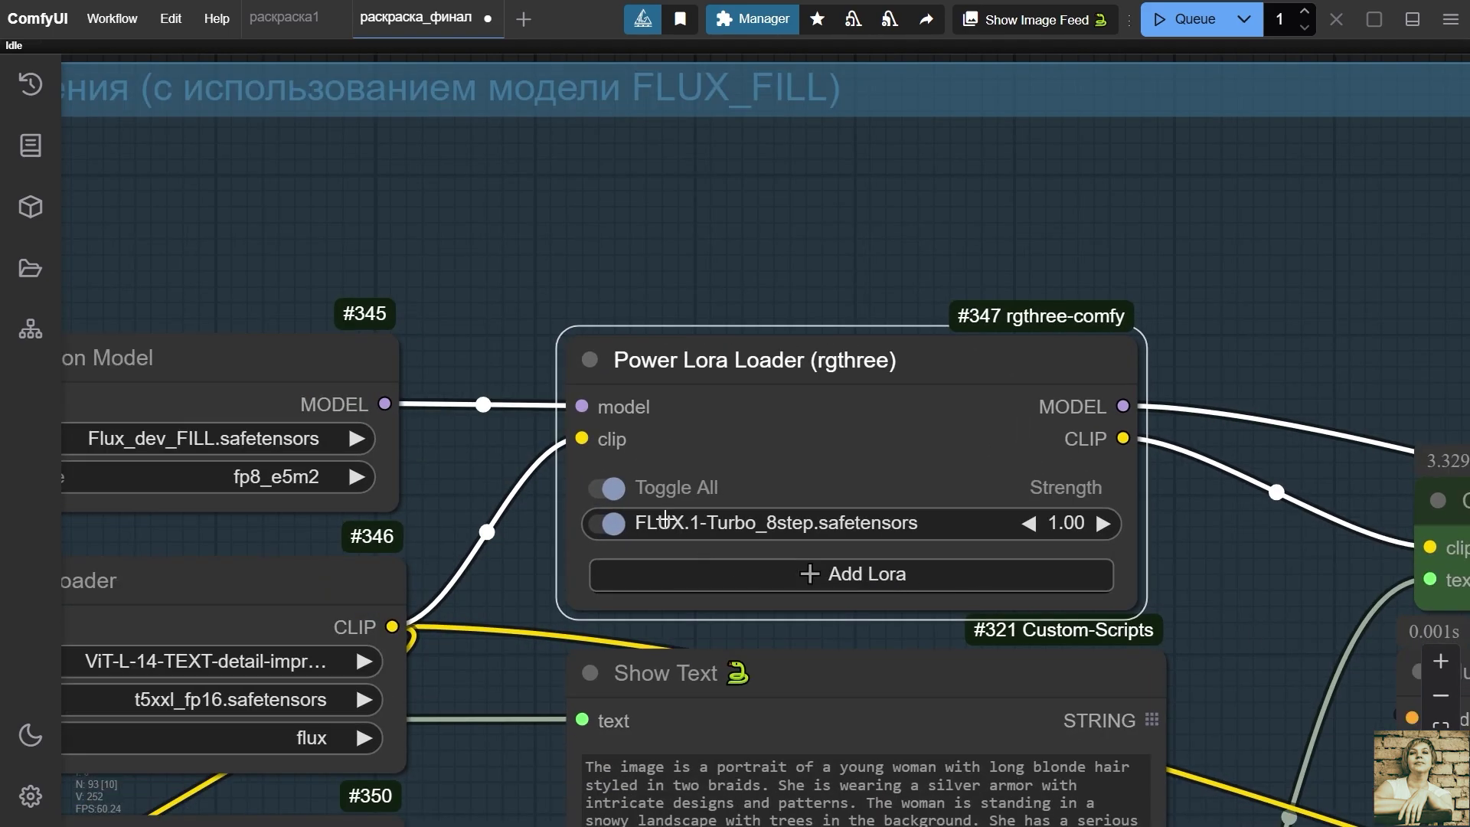
click(750, 524)
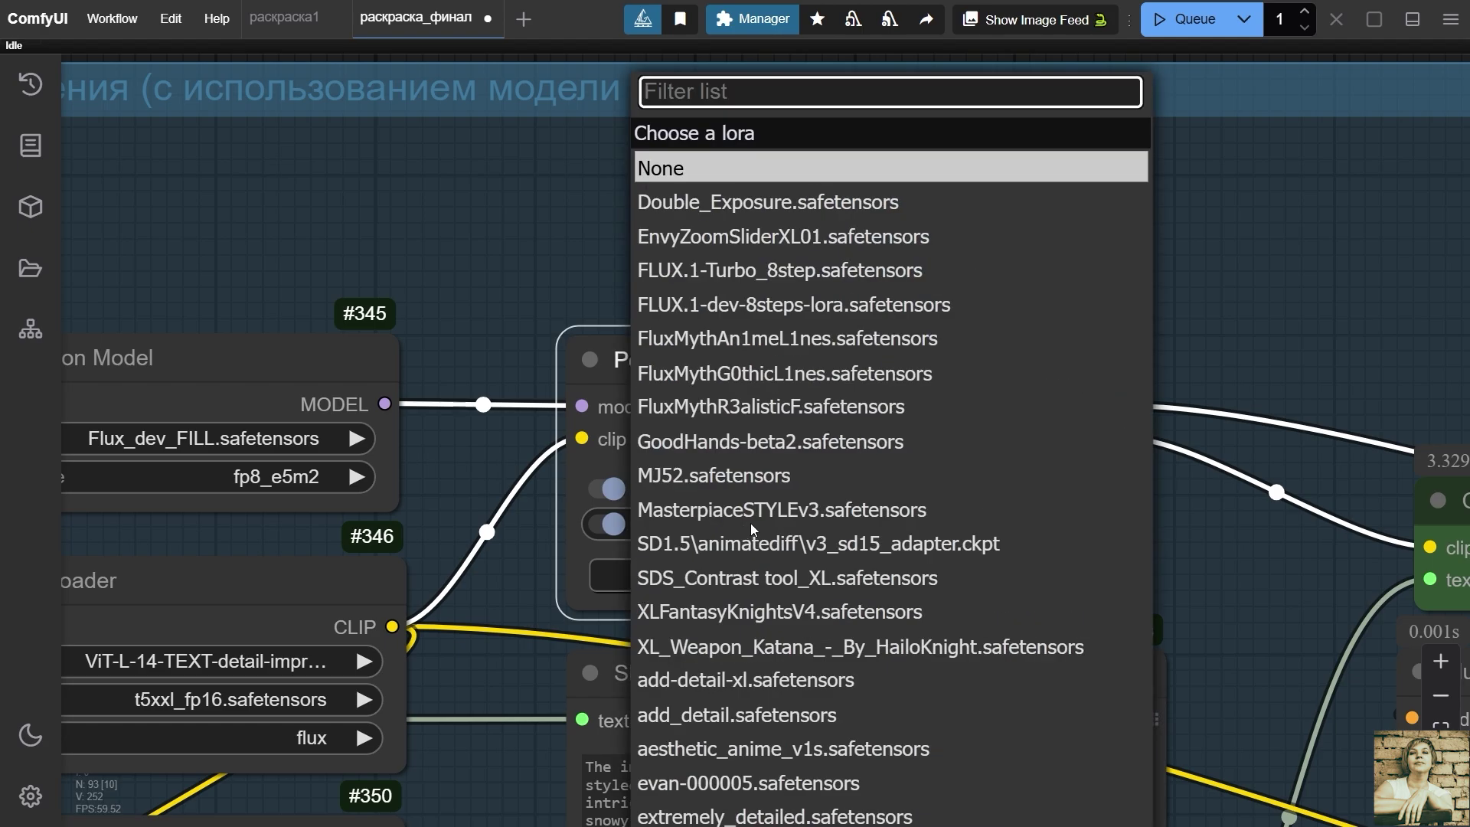
click(753, 271)
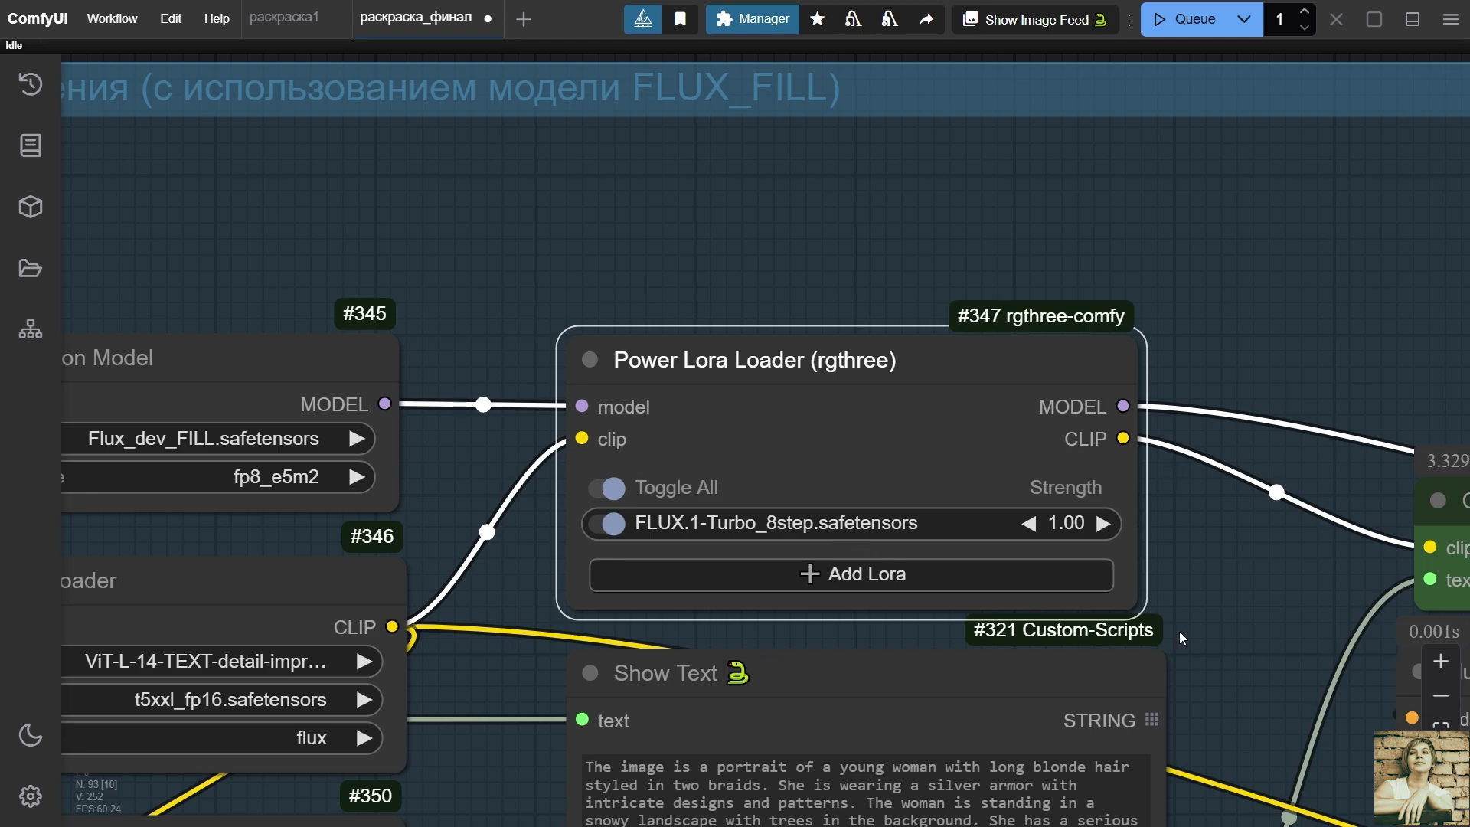
Set the steps value in the FLUX_FILL group's KSampler to 8
scroll(1218, 641, down, 3)
drag(1219, 641, 703, 485)
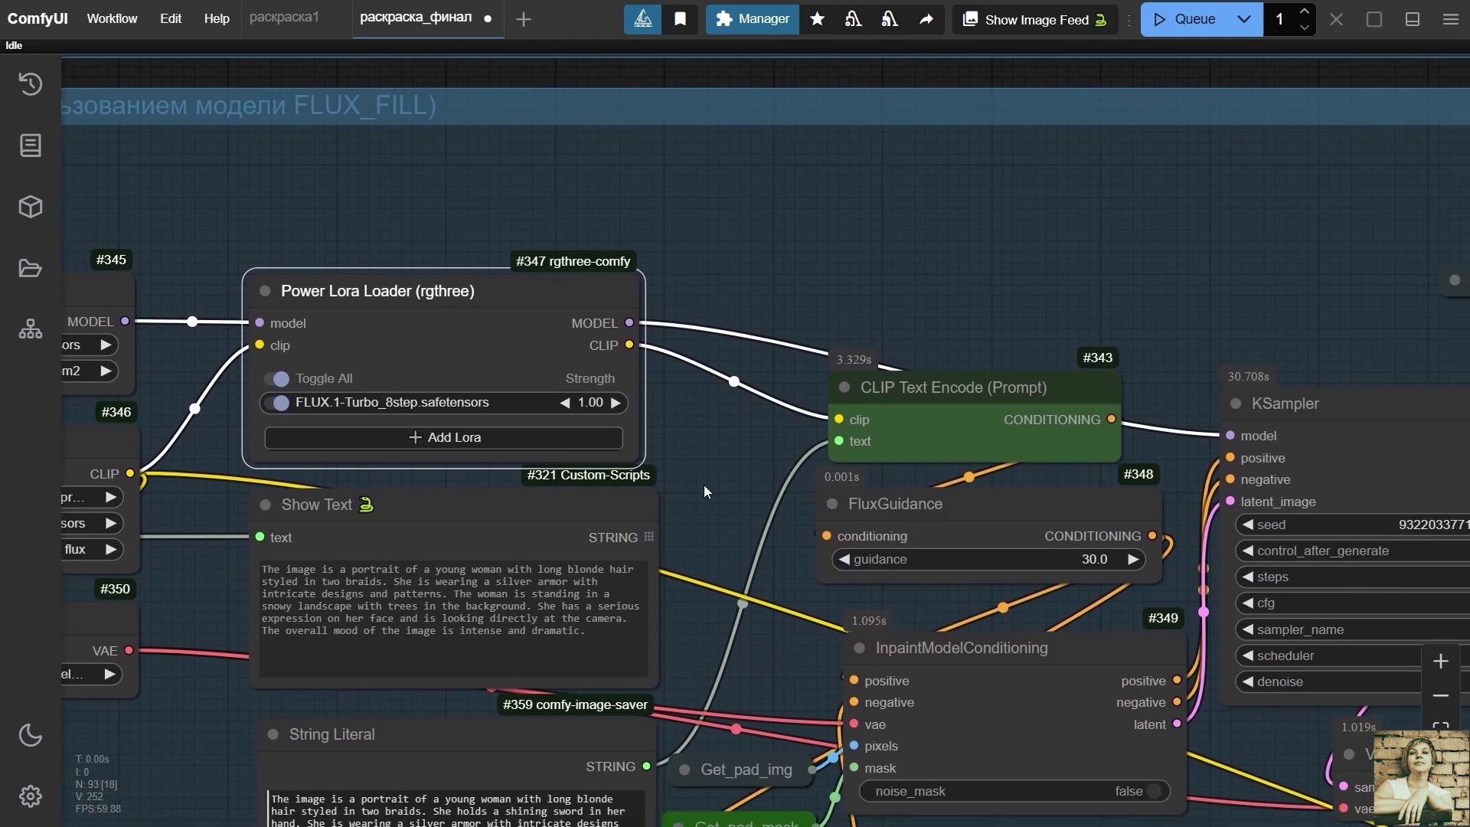
drag(1294, 739, 716, 616)
scroll(857, 545, up, 6)
click(971, 380)
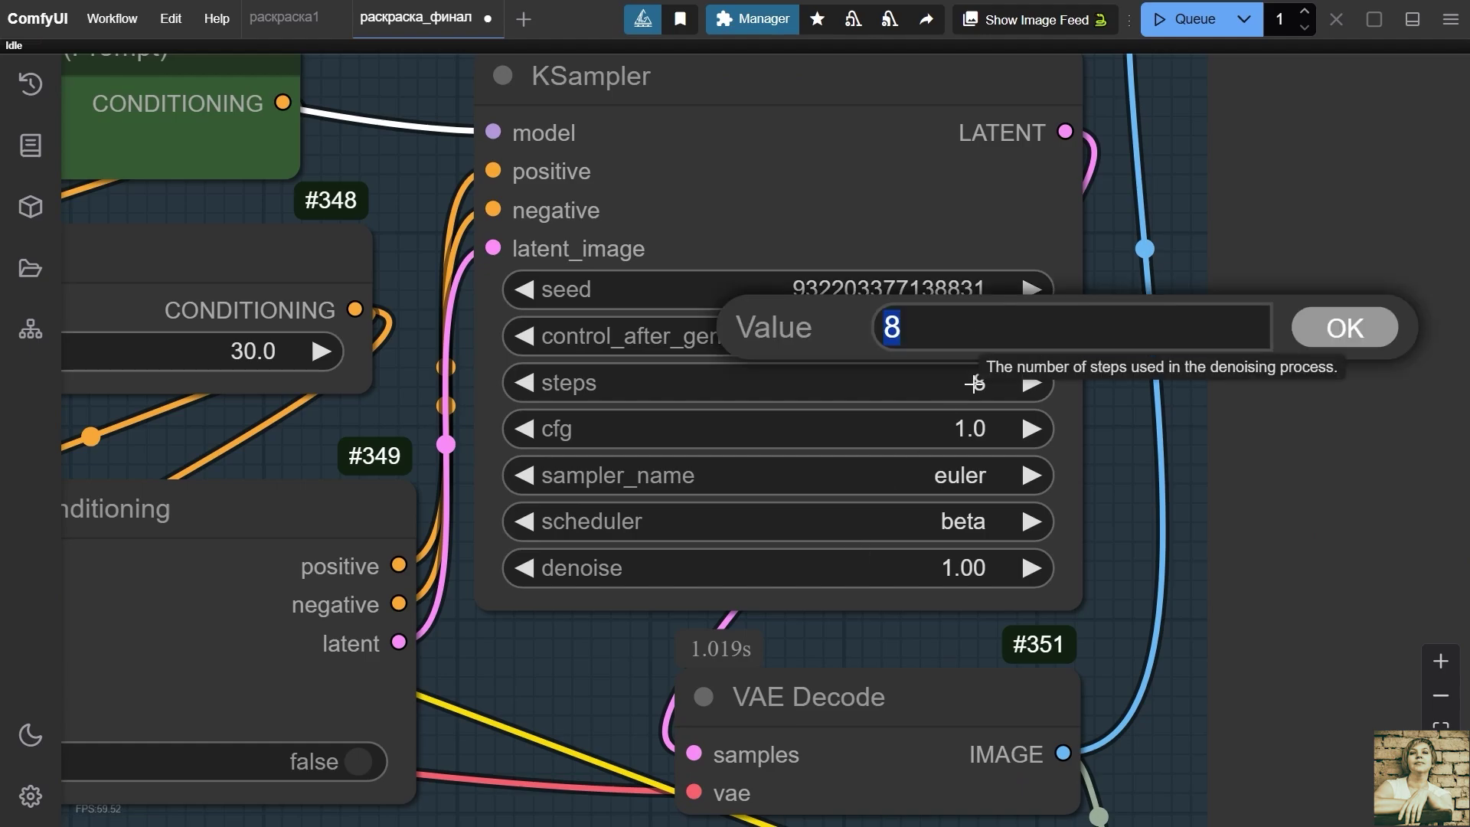
click(1344, 327)
Set the guidance value in the FluxGuidance node to 30
scroll(1143, 493, down, 3)
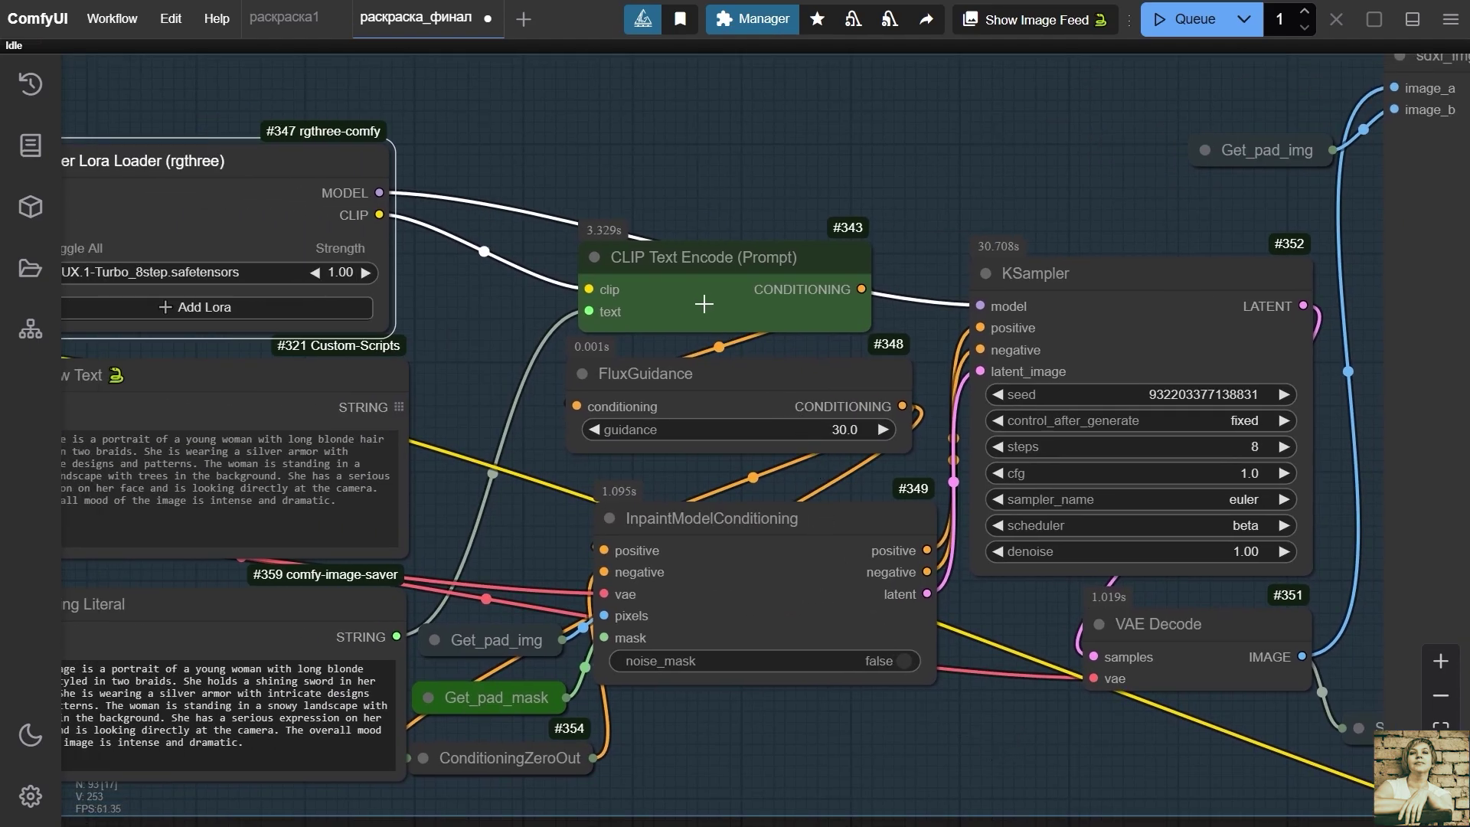
click(701, 370)
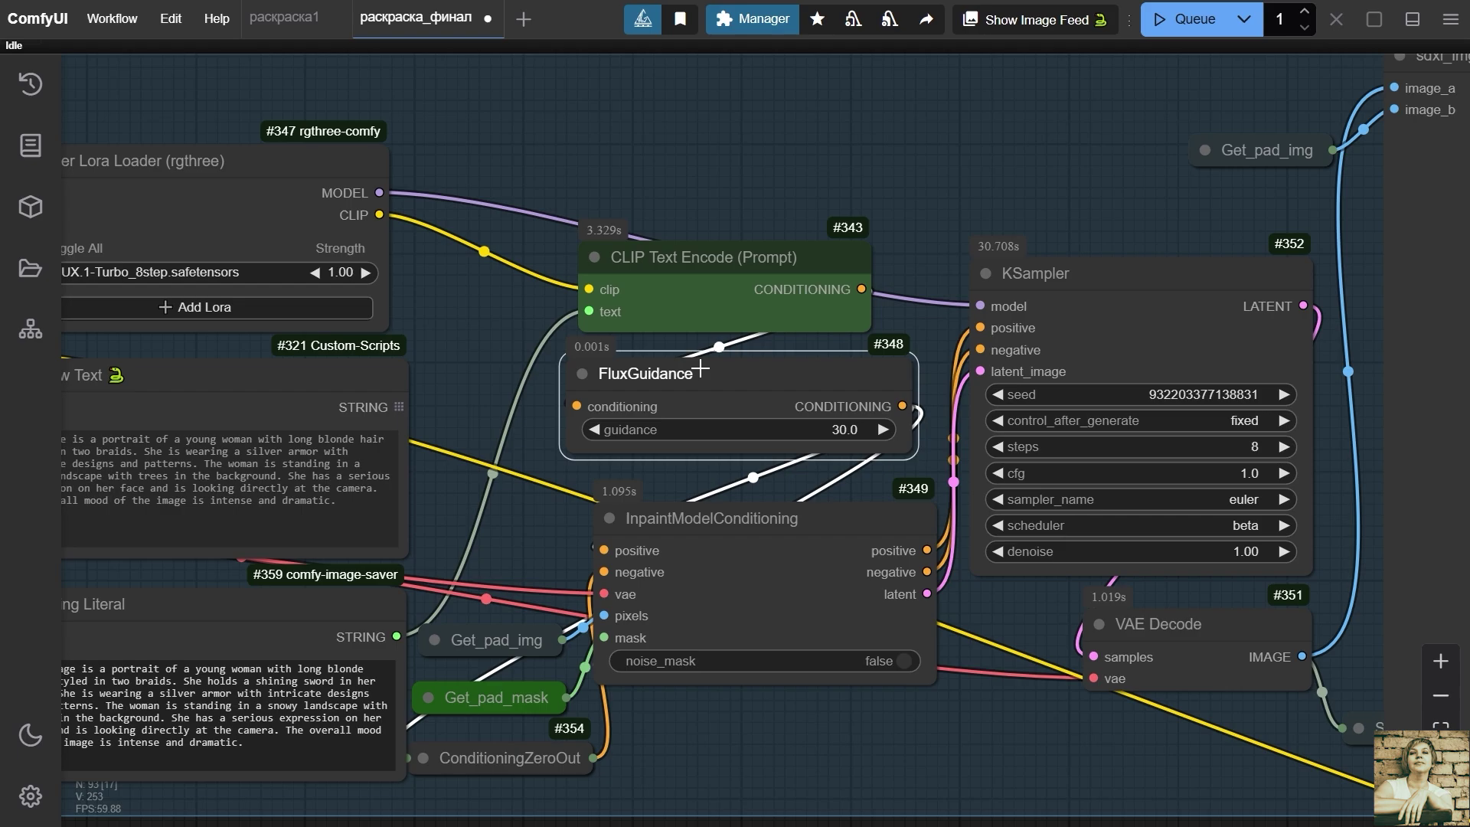
scroll(701, 370, up, 4)
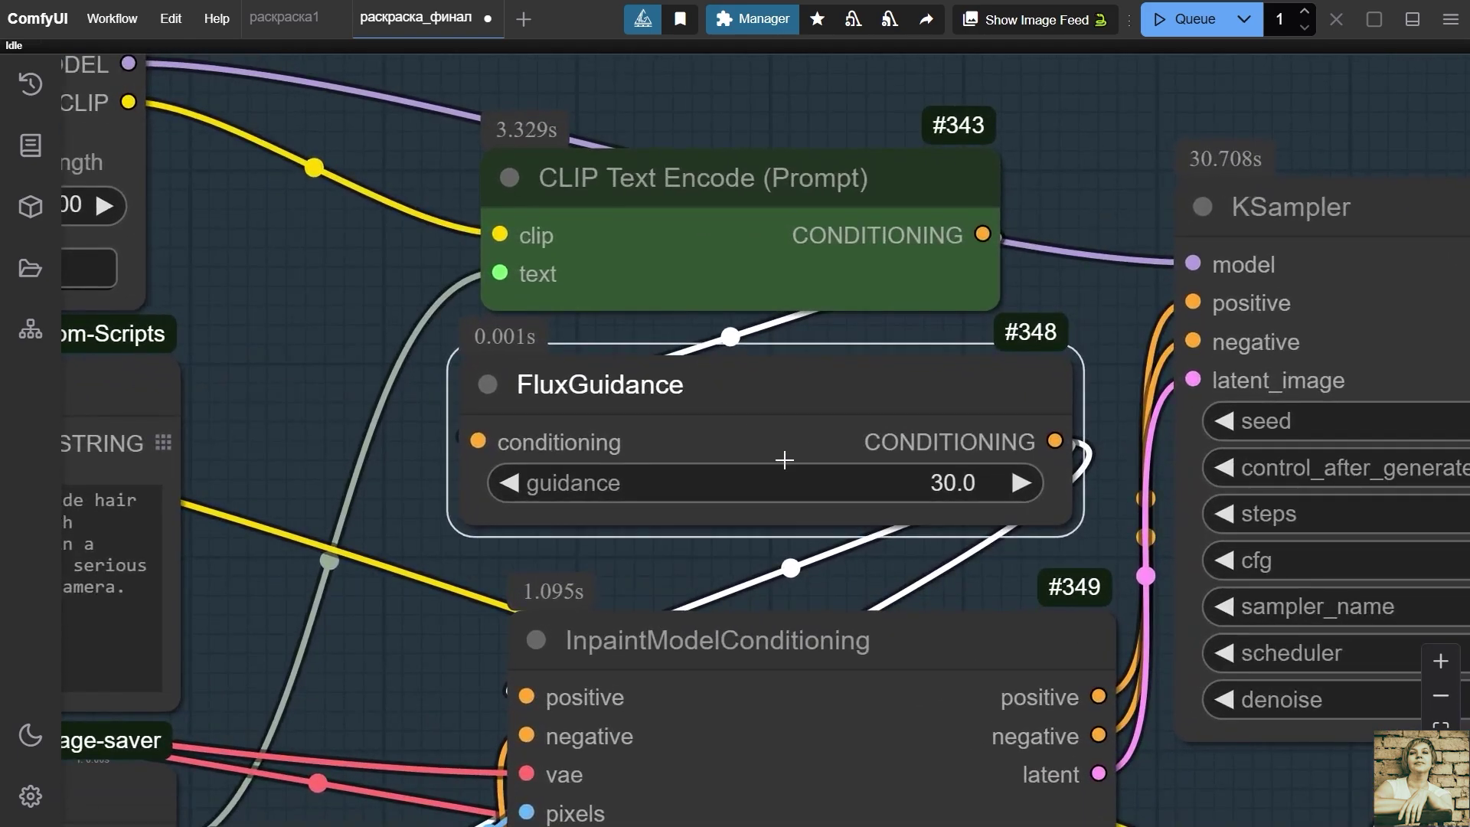
click(942, 484)
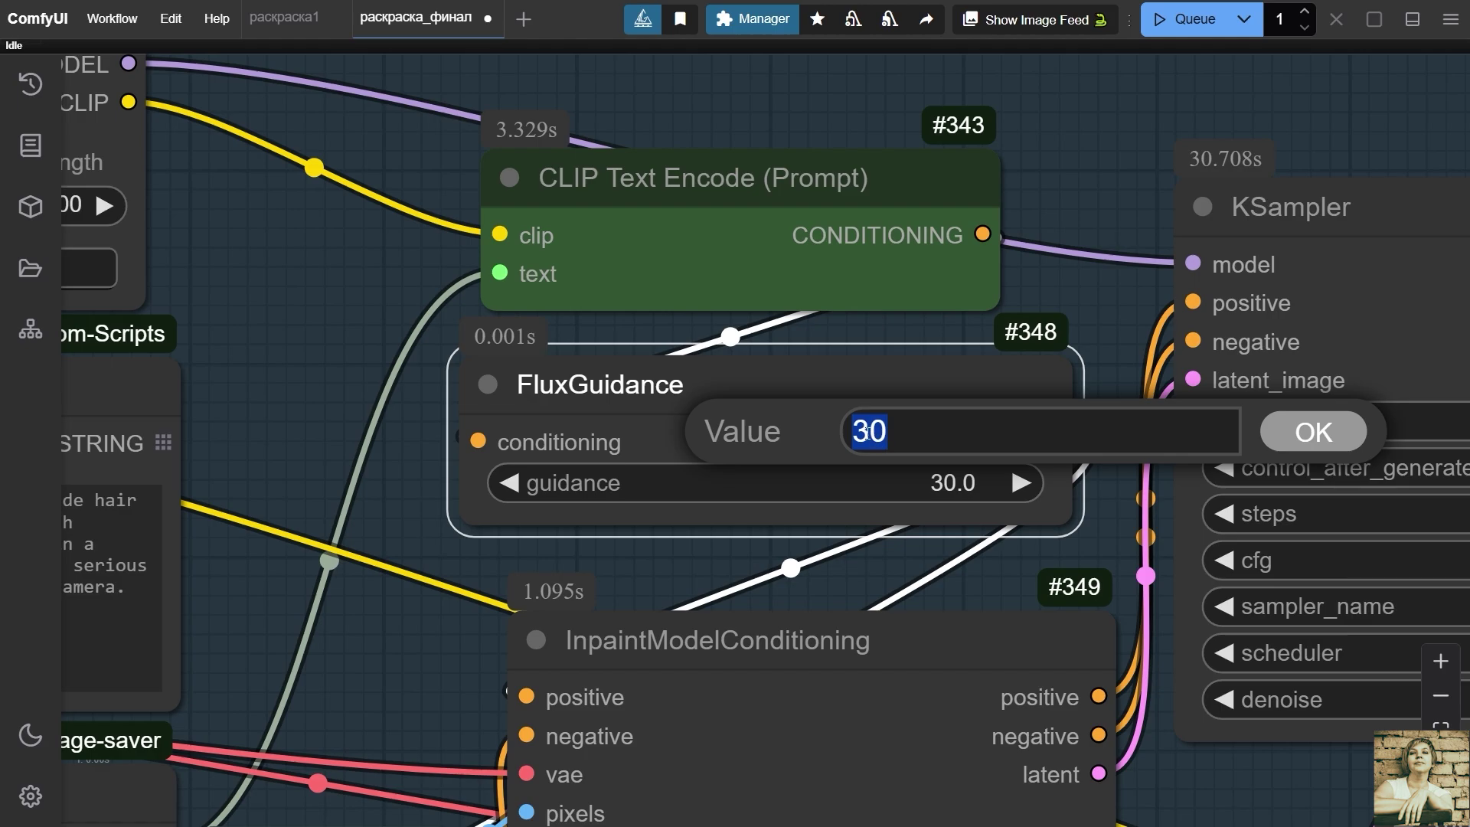
click(1287, 439)
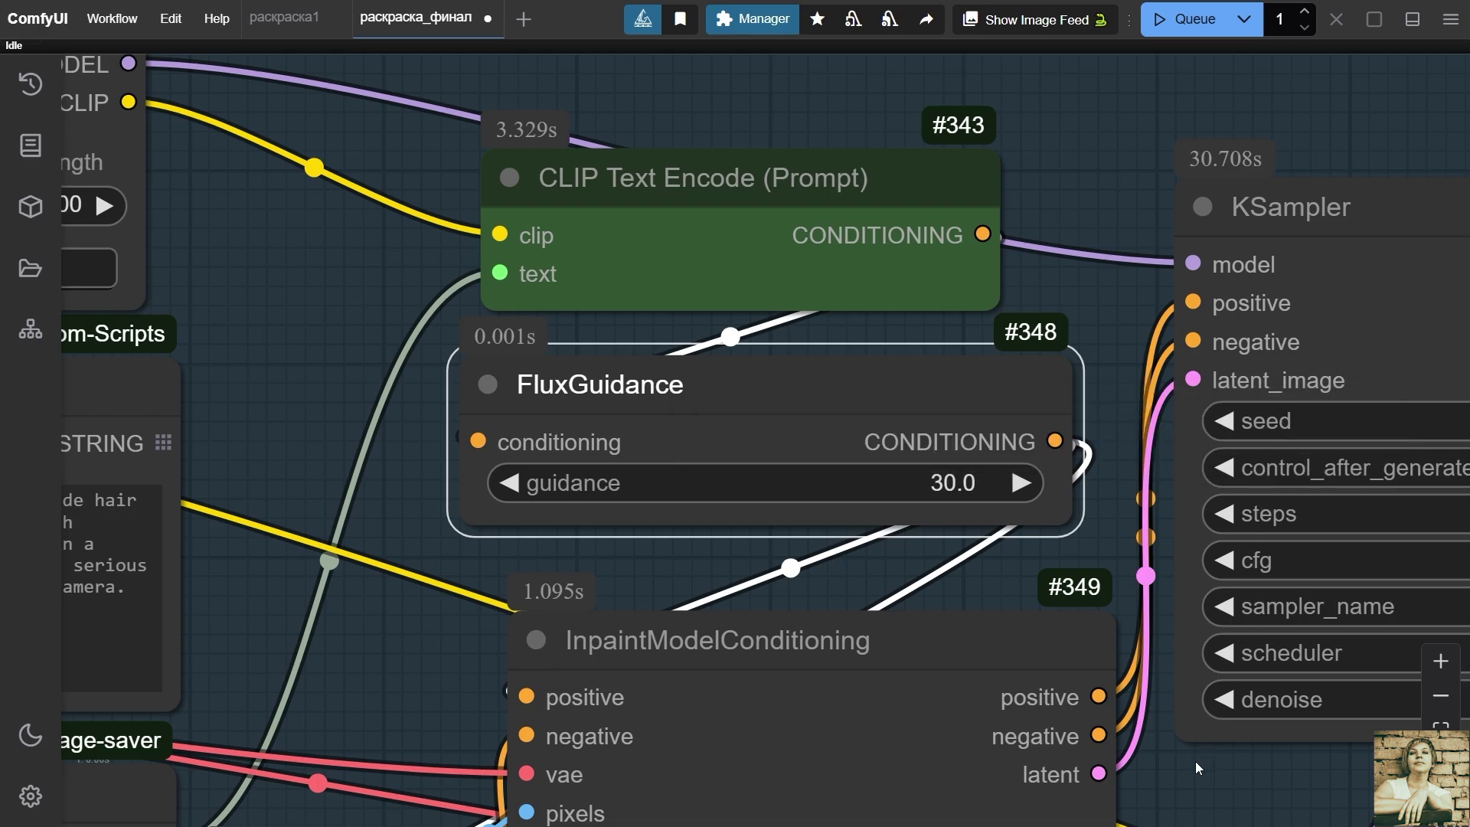
Check the Get_pad_img input of InpaintModelConditioning, and toggle its noise_mask option on and back to false
drag(1194, 761, 1174, 428)
scroll(1175, 427, down, 1)
click(393, 514)
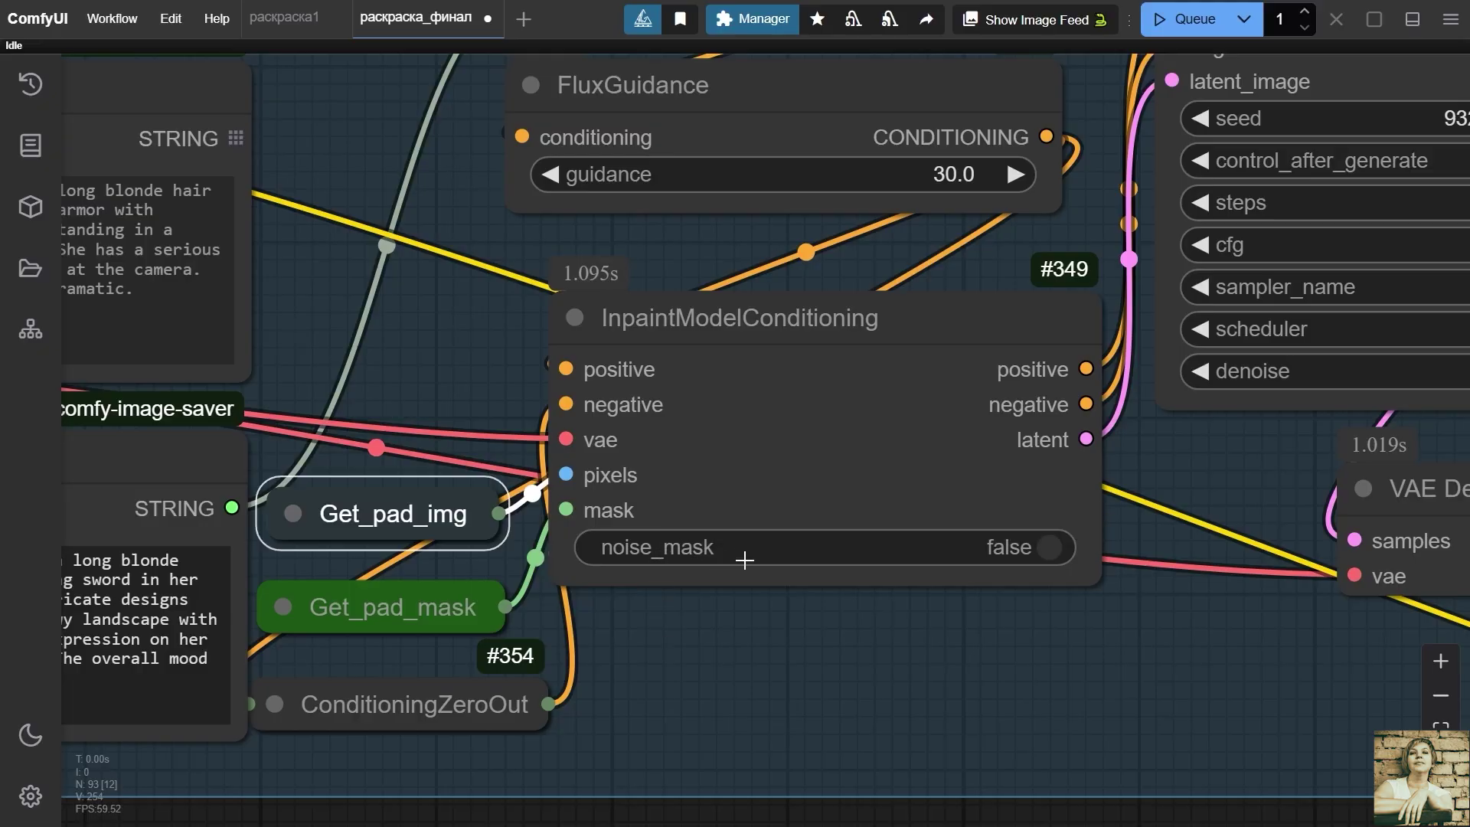
click(1015, 549)
click(1015, 549)
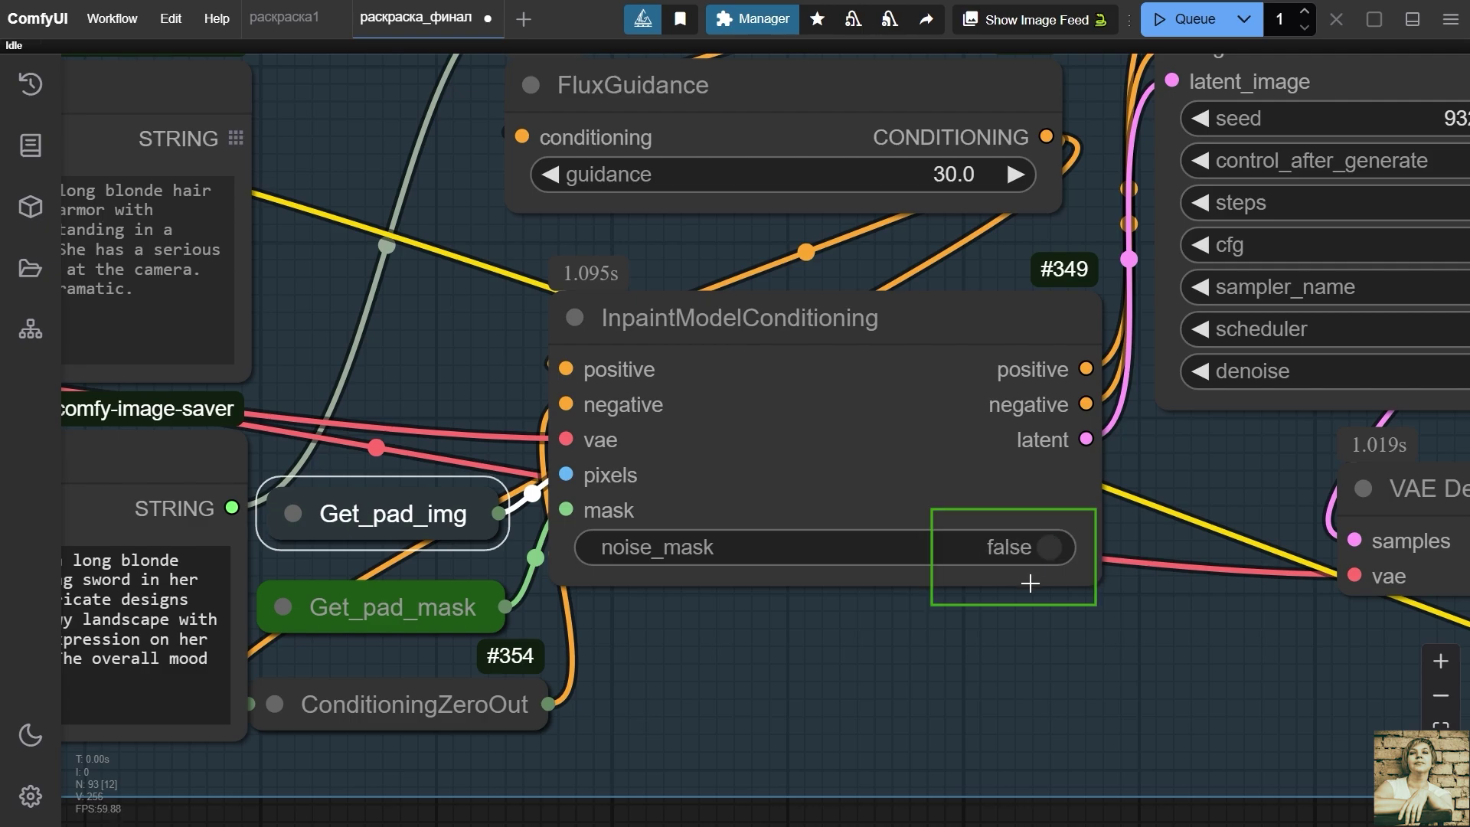
scroll(1011, 640, down, 5)
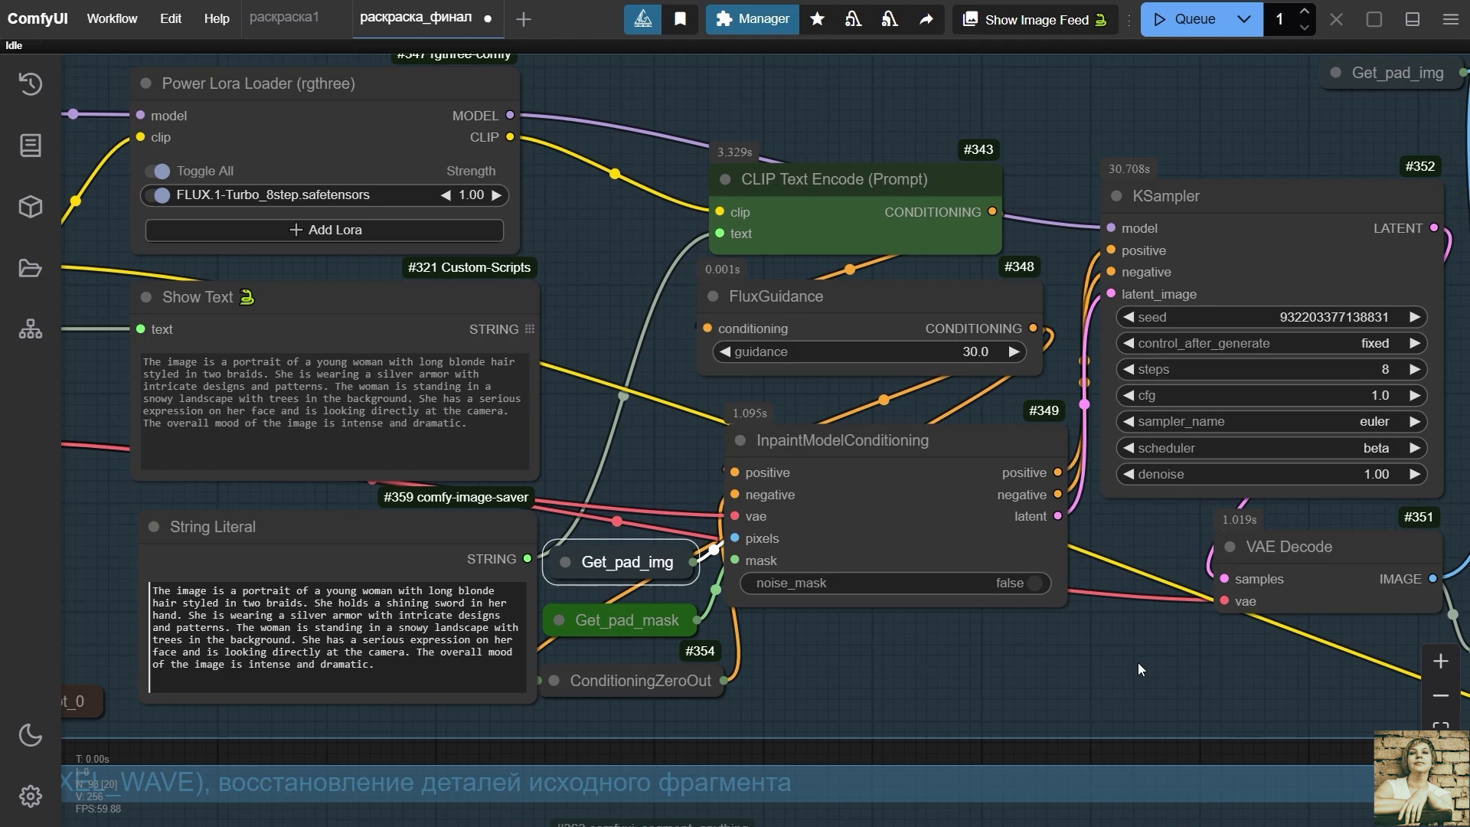
Switch the KSampler's control_after_generate option to increment and back to fixed
drag(1138, 669, 518, 694)
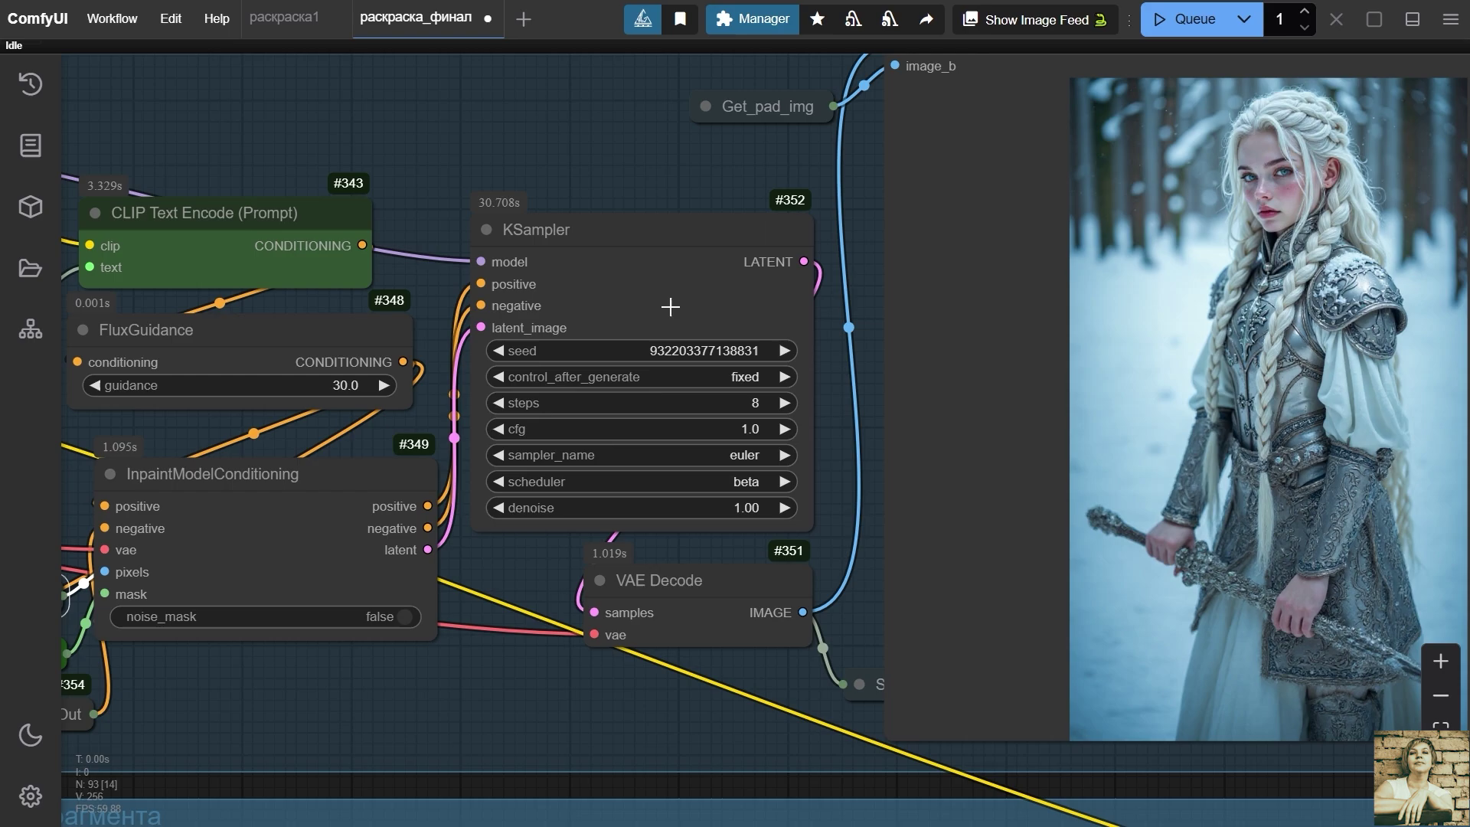
click(675, 272)
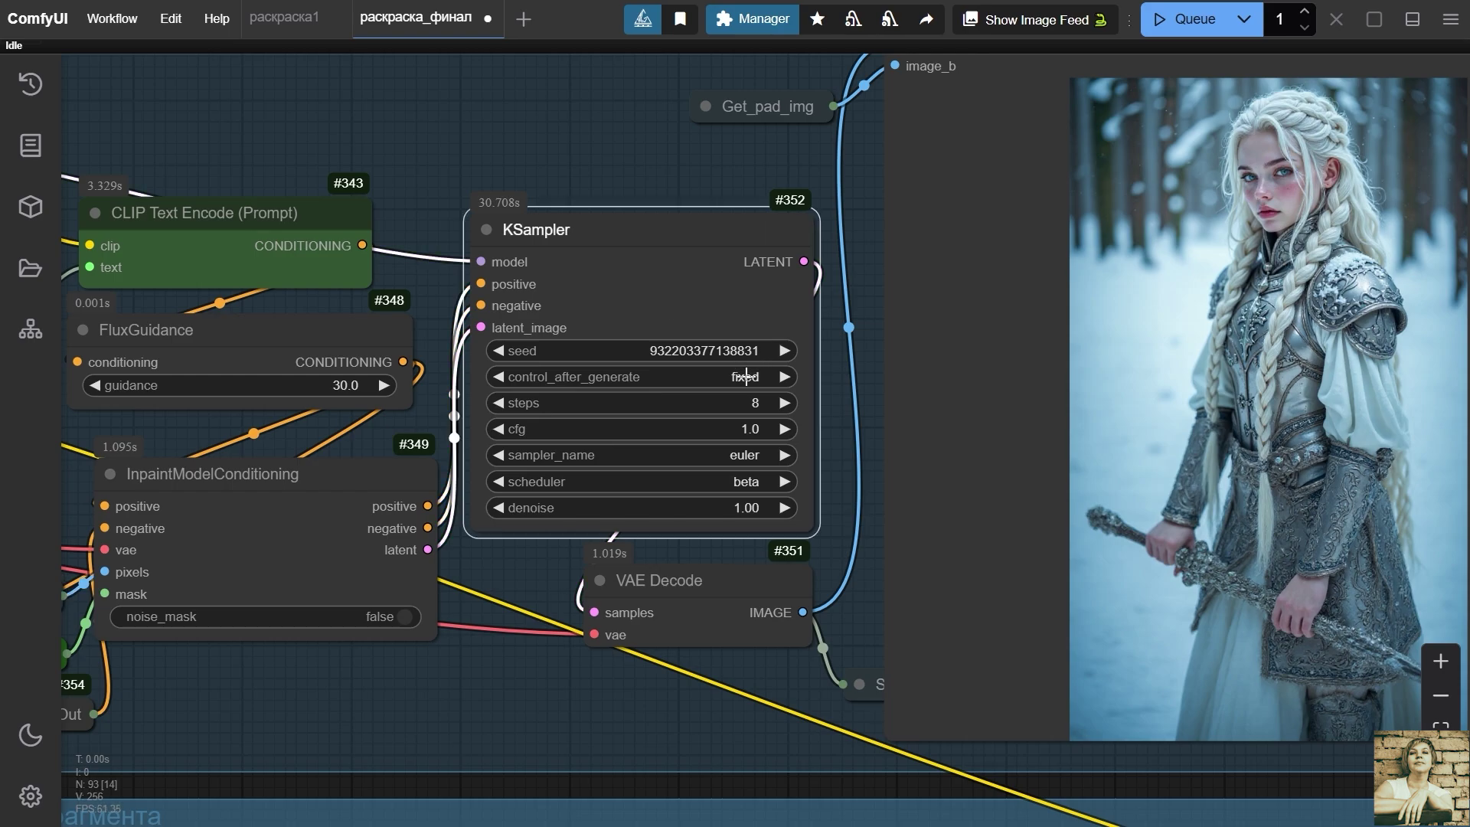
click(784, 379)
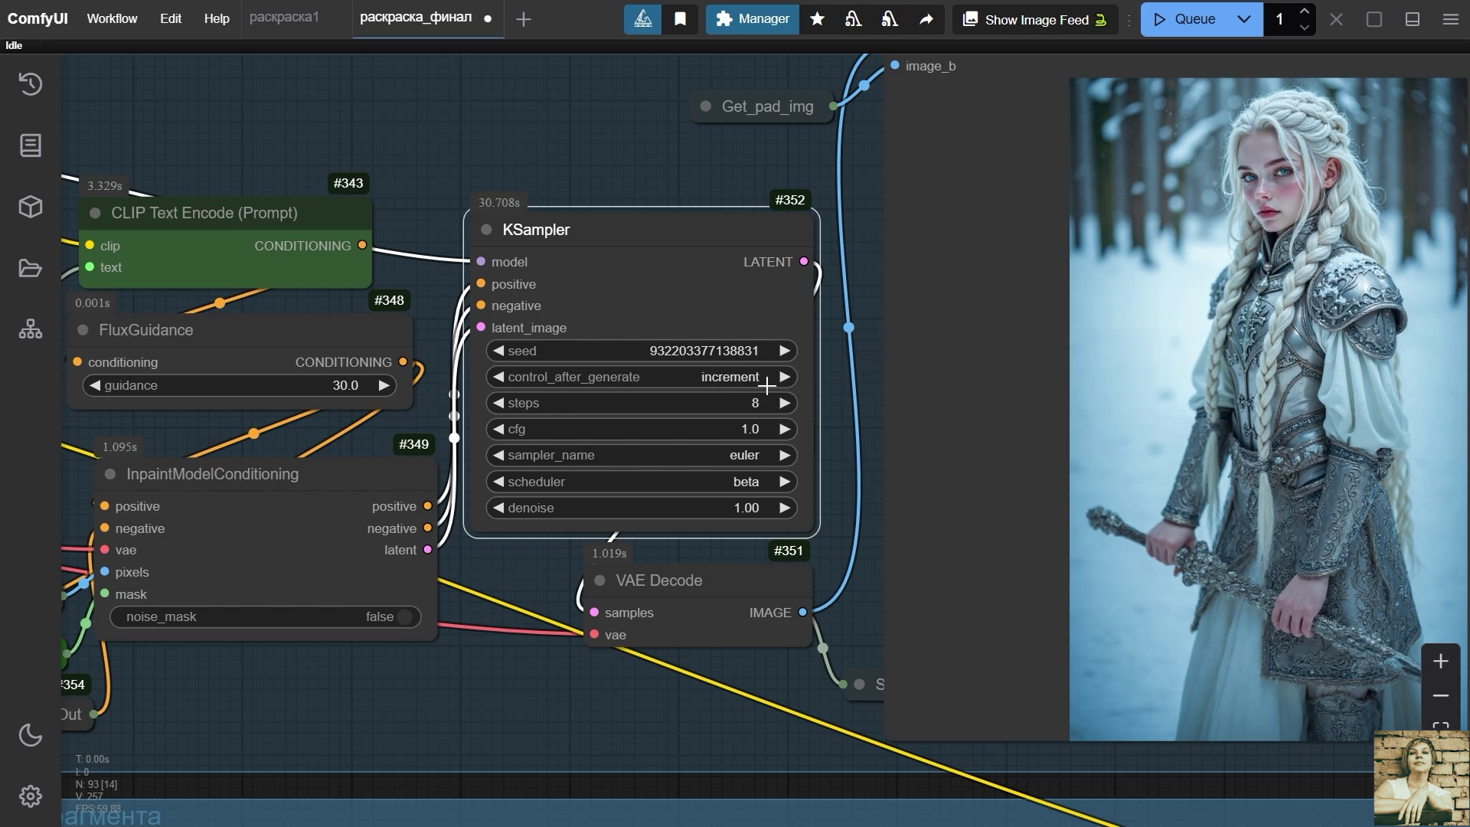
click(500, 376)
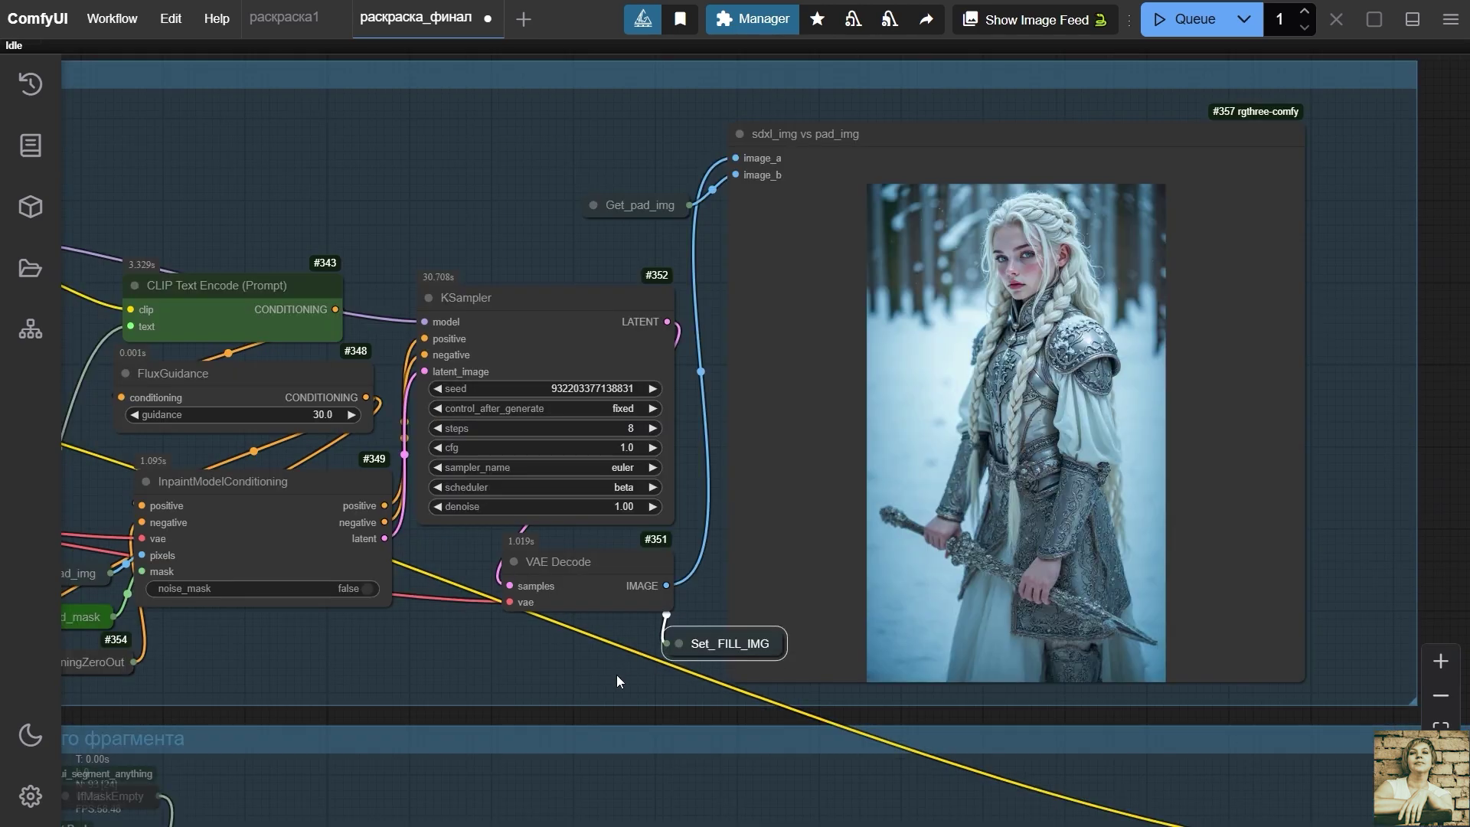
Follow the VAE Decode output to the sdxl_img vs pad_img node and compare the filled image with the padded original
drag(618, 673, 623, 582)
scroll(622, 582, up, 3)
drag(693, 515, 624, 544)
click(594, 550)
click(663, 501)
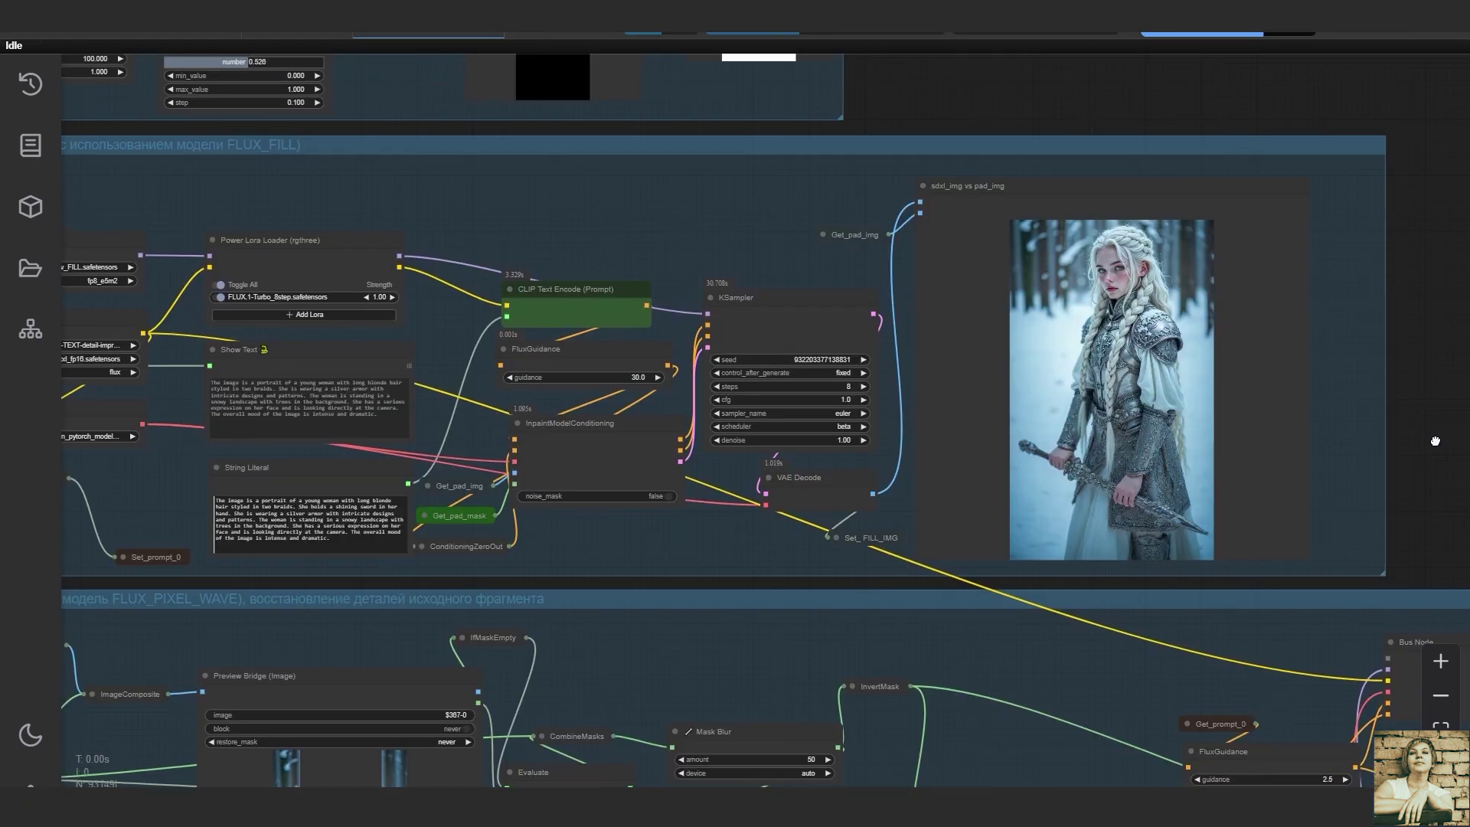
drag(1434, 440, 1416, 463)
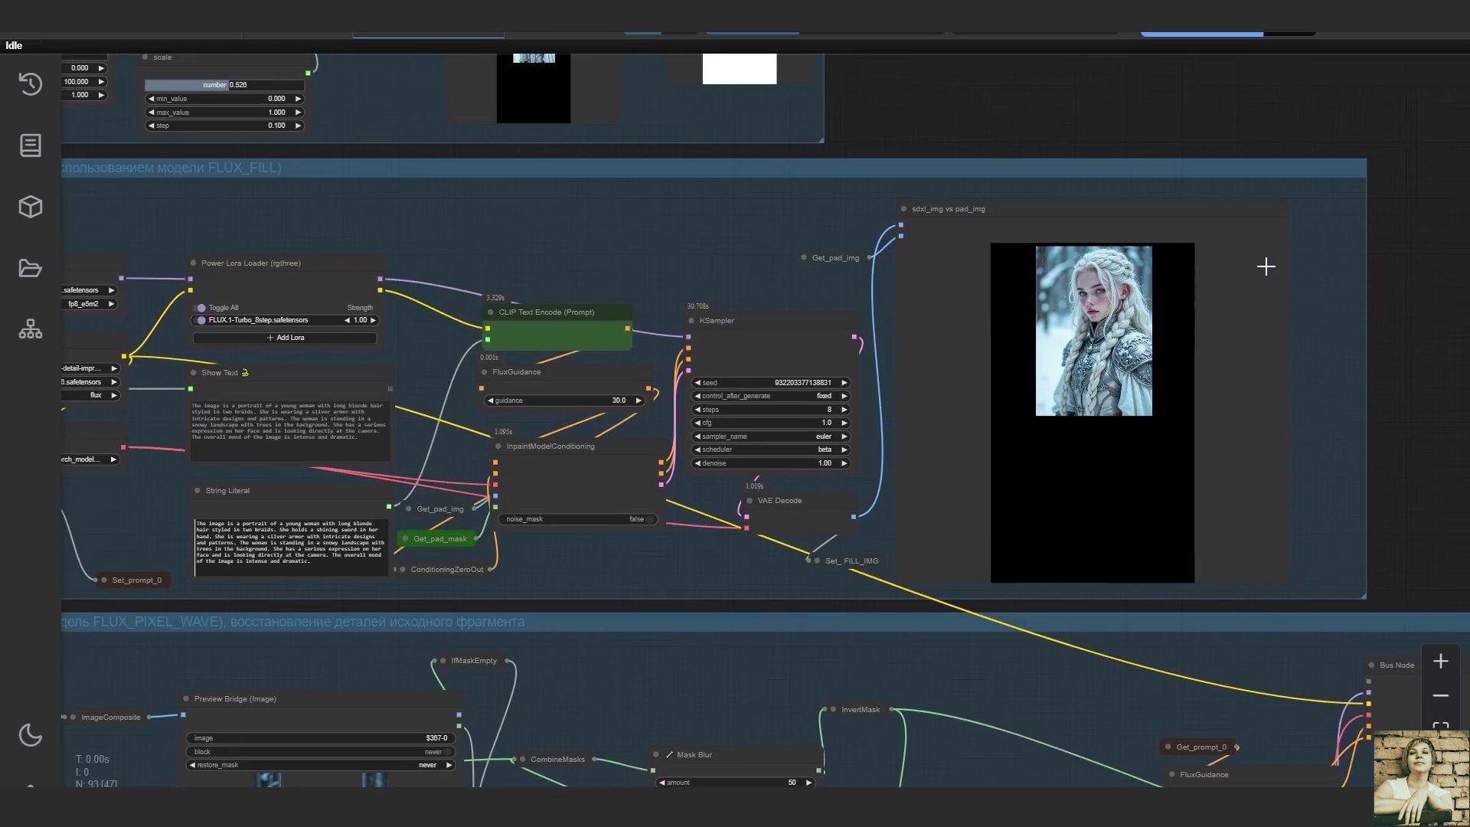
click(1267, 267)
key(.)
scroll(774, 318, up, 15)
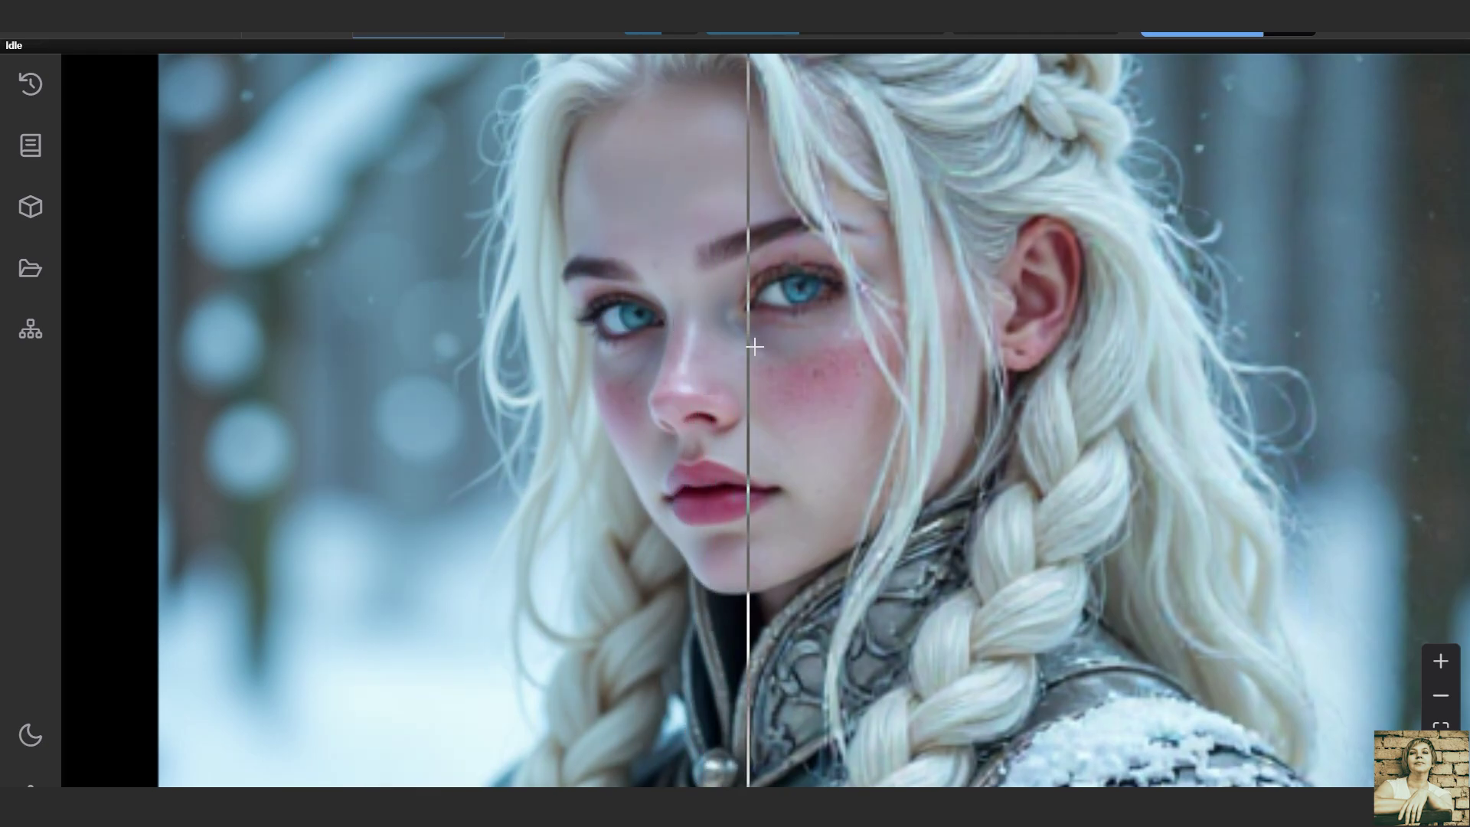
drag(762, 363, 691, 349)
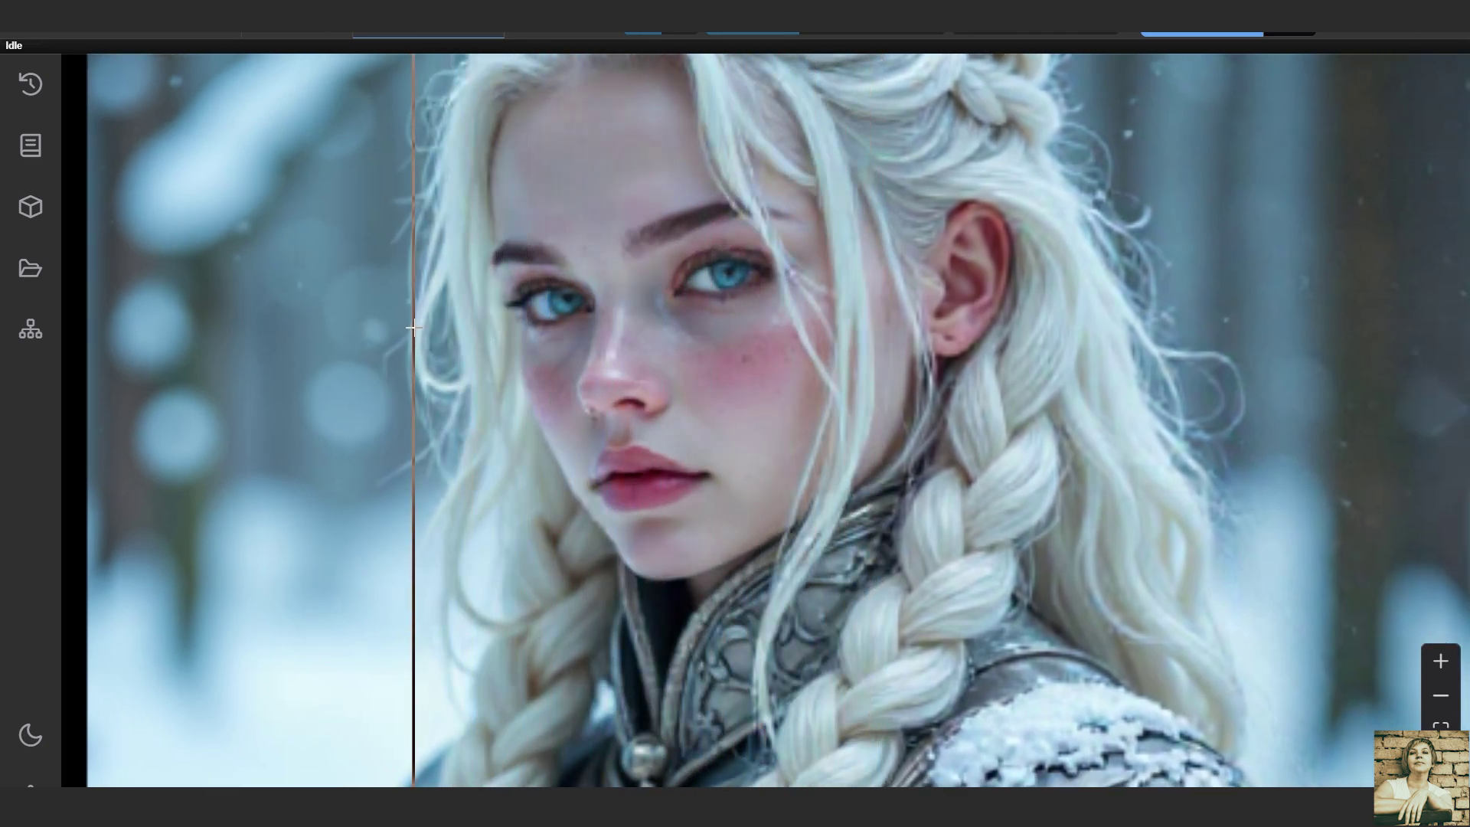
Inspect the mask chain of the FLUX_PIXEL_WAVE group from Preview Bridge through CombineMasks and Mask Blur to the Mask Preview
scroll(425, 339, down, 5)
scroll(431, 339, down, 10)
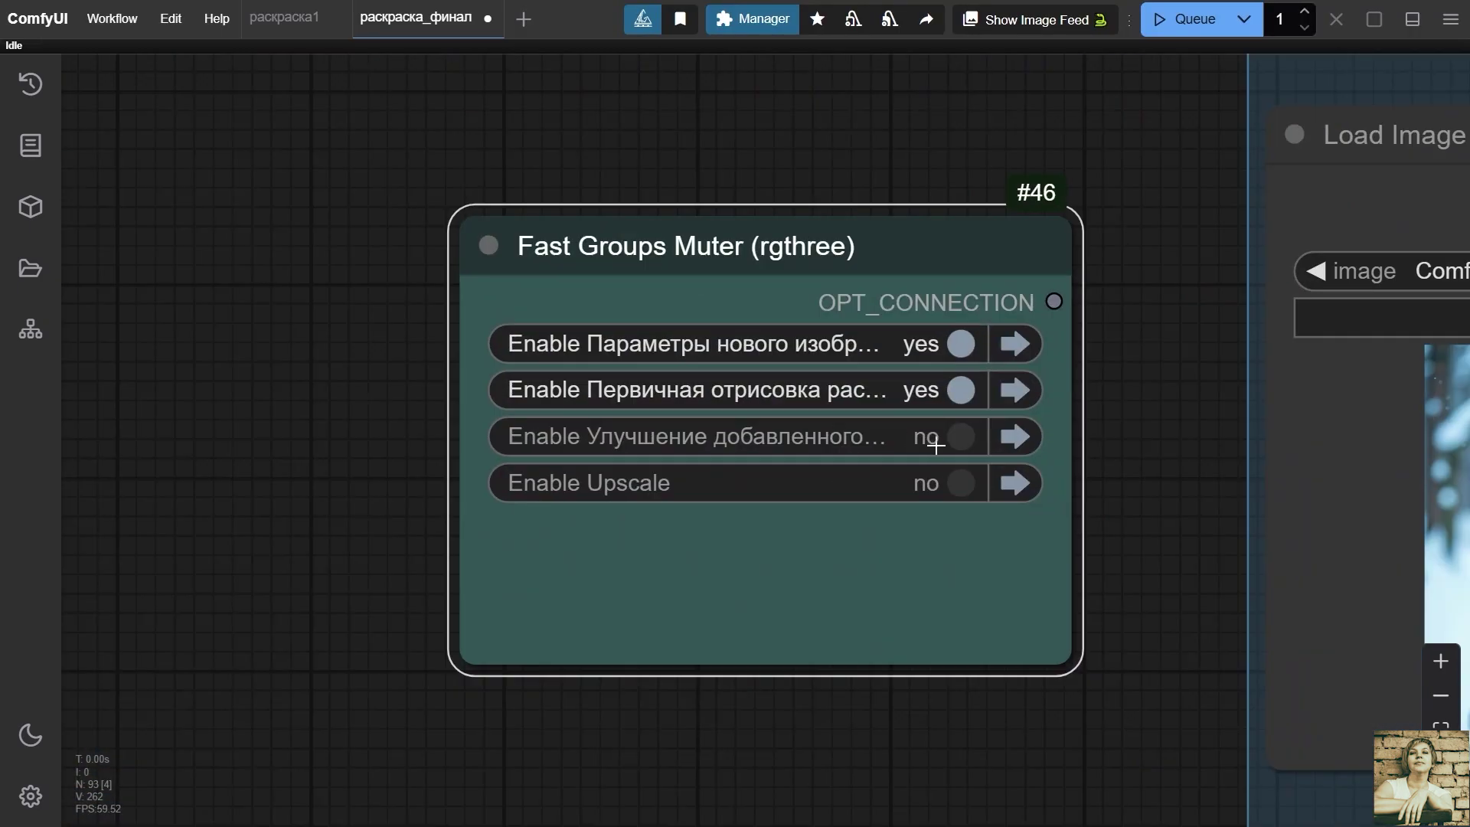
click(1016, 437)
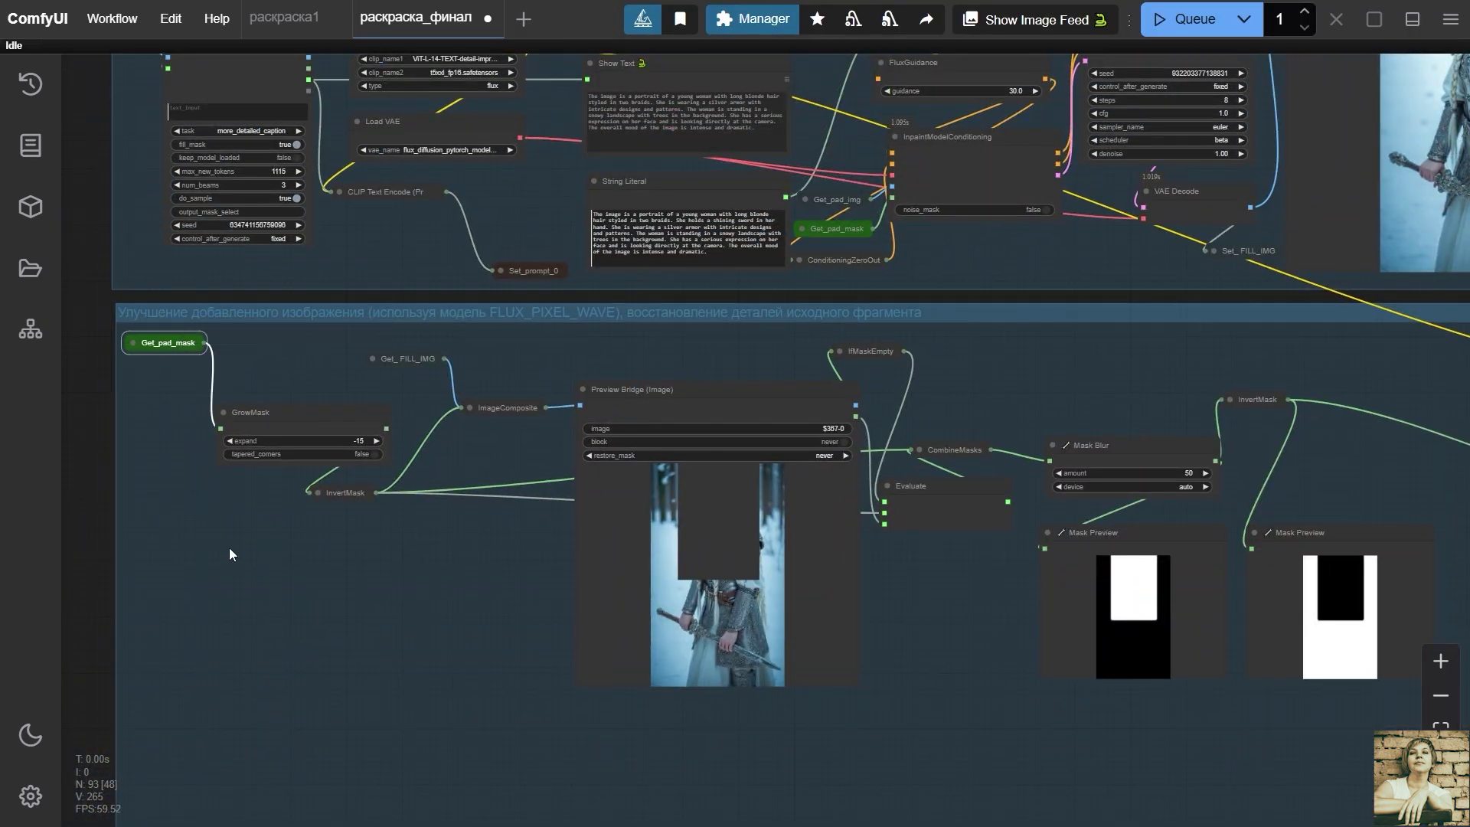
scroll(647, 601, up, 5)
scroll(536, 587, up, 2)
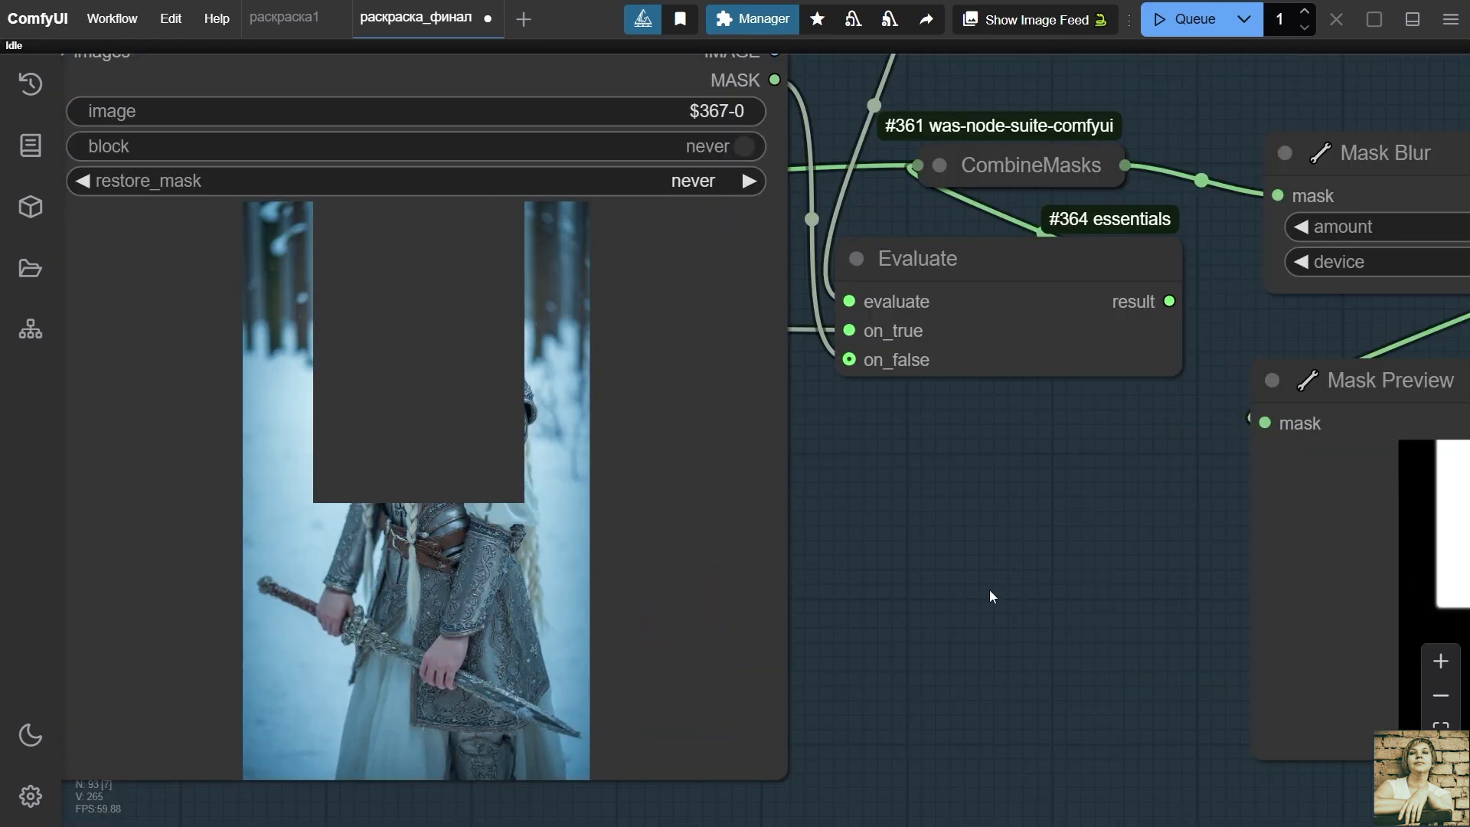
scroll(990, 590, down, 2)
drag(1018, 590, 811, 591)
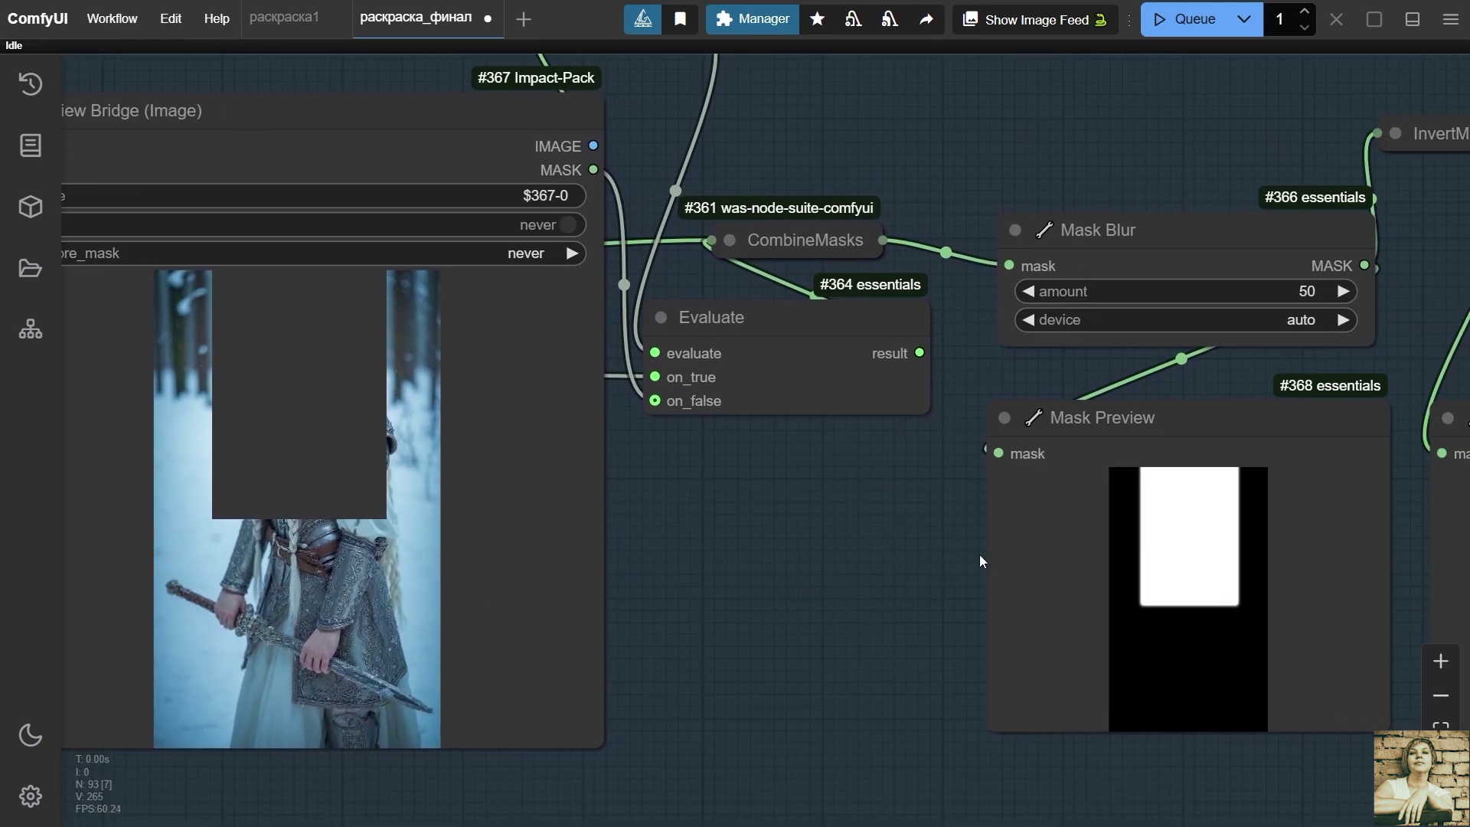
scroll(981, 555, up, 2)
click(1026, 560)
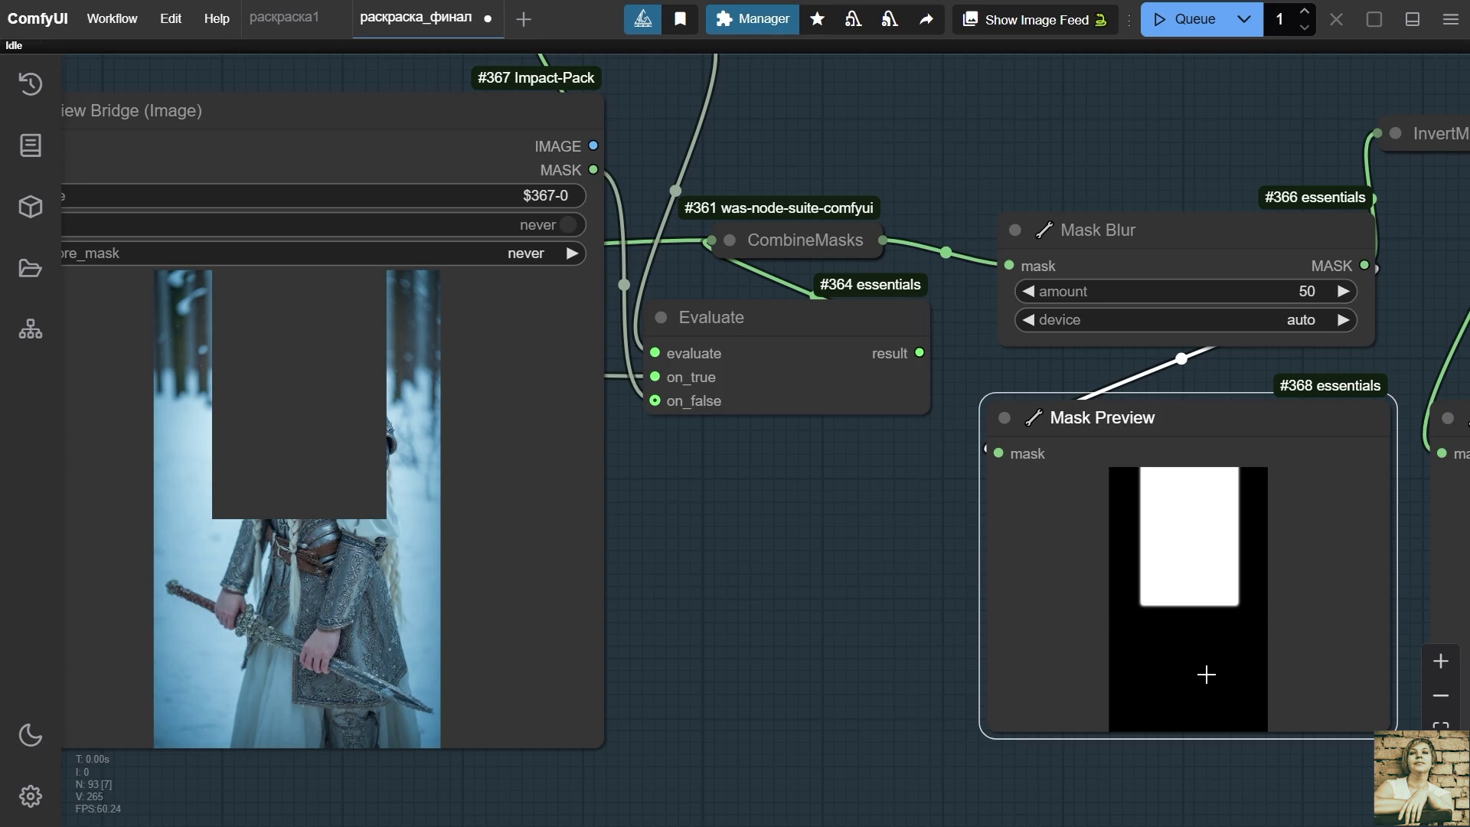
scroll(896, 604, down, 7)
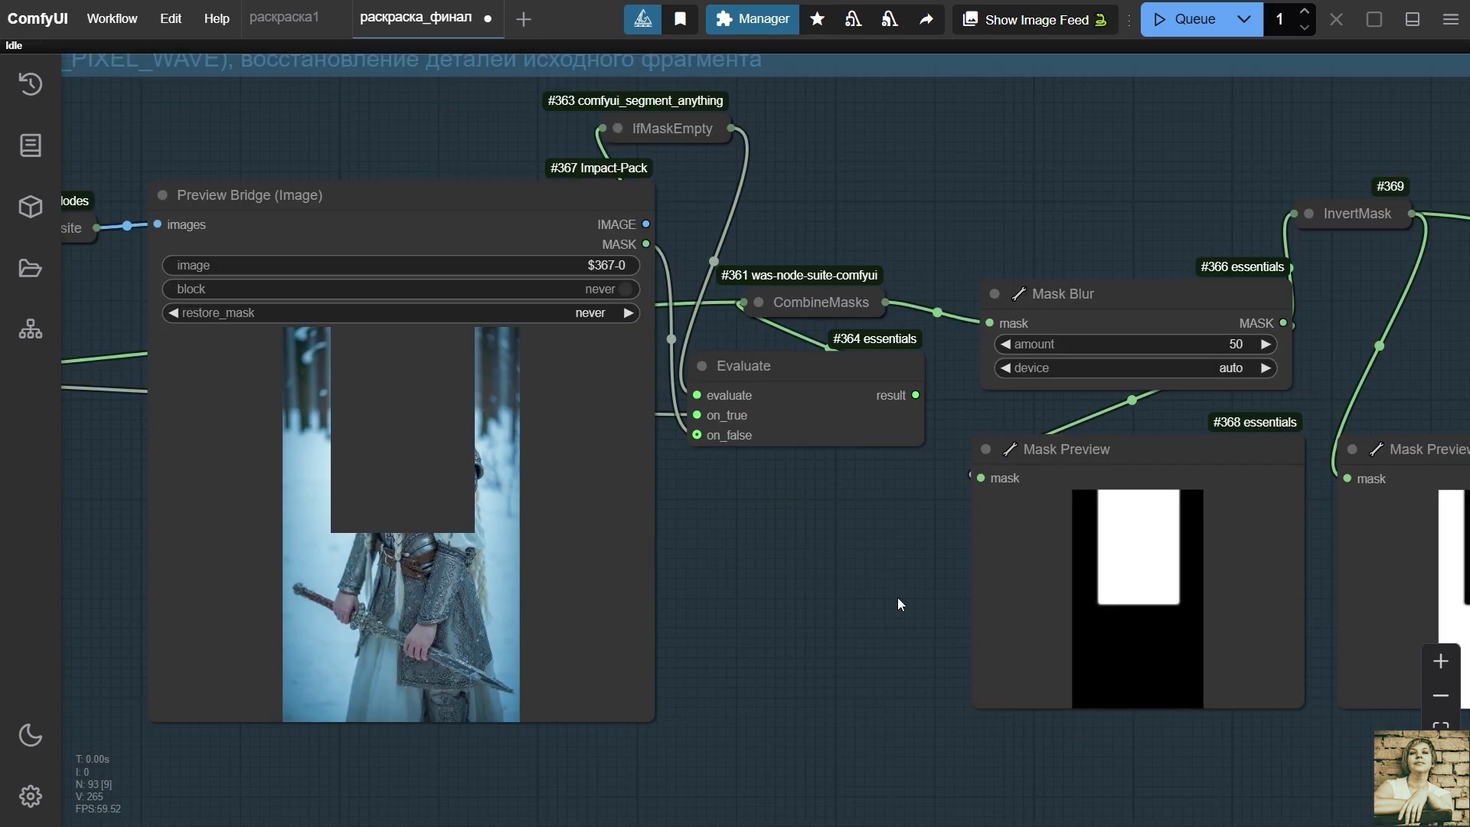
View the enhanced image in the Image Comparer beside the PixelWave group's VAE Decode and ImageSize nodes
drag(1188, 728, 345, 548)
drag(1023, 605, 659, 631)
scroll(1294, 634, up, 6)
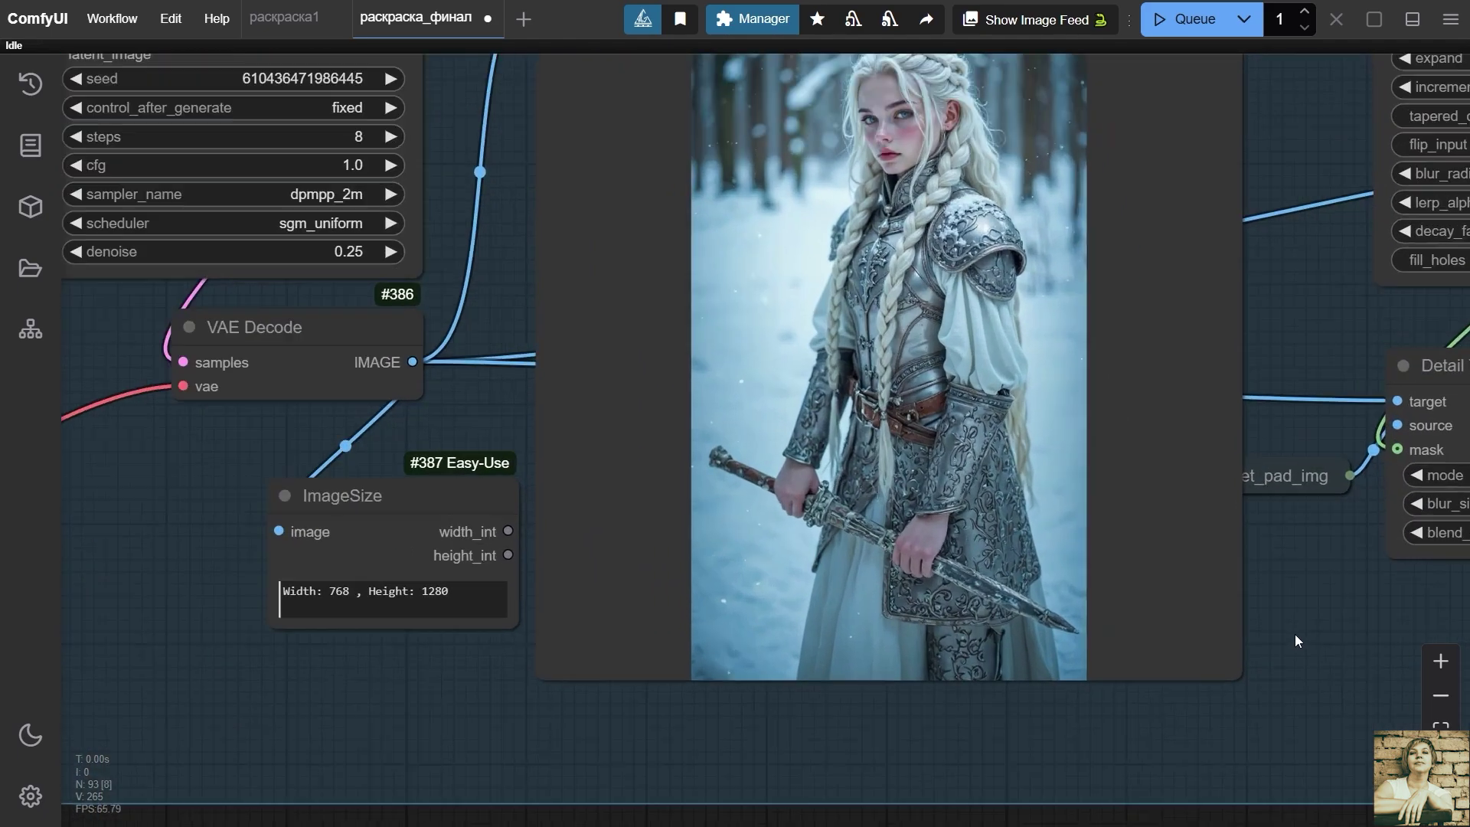
scroll(866, 622, down, 2)
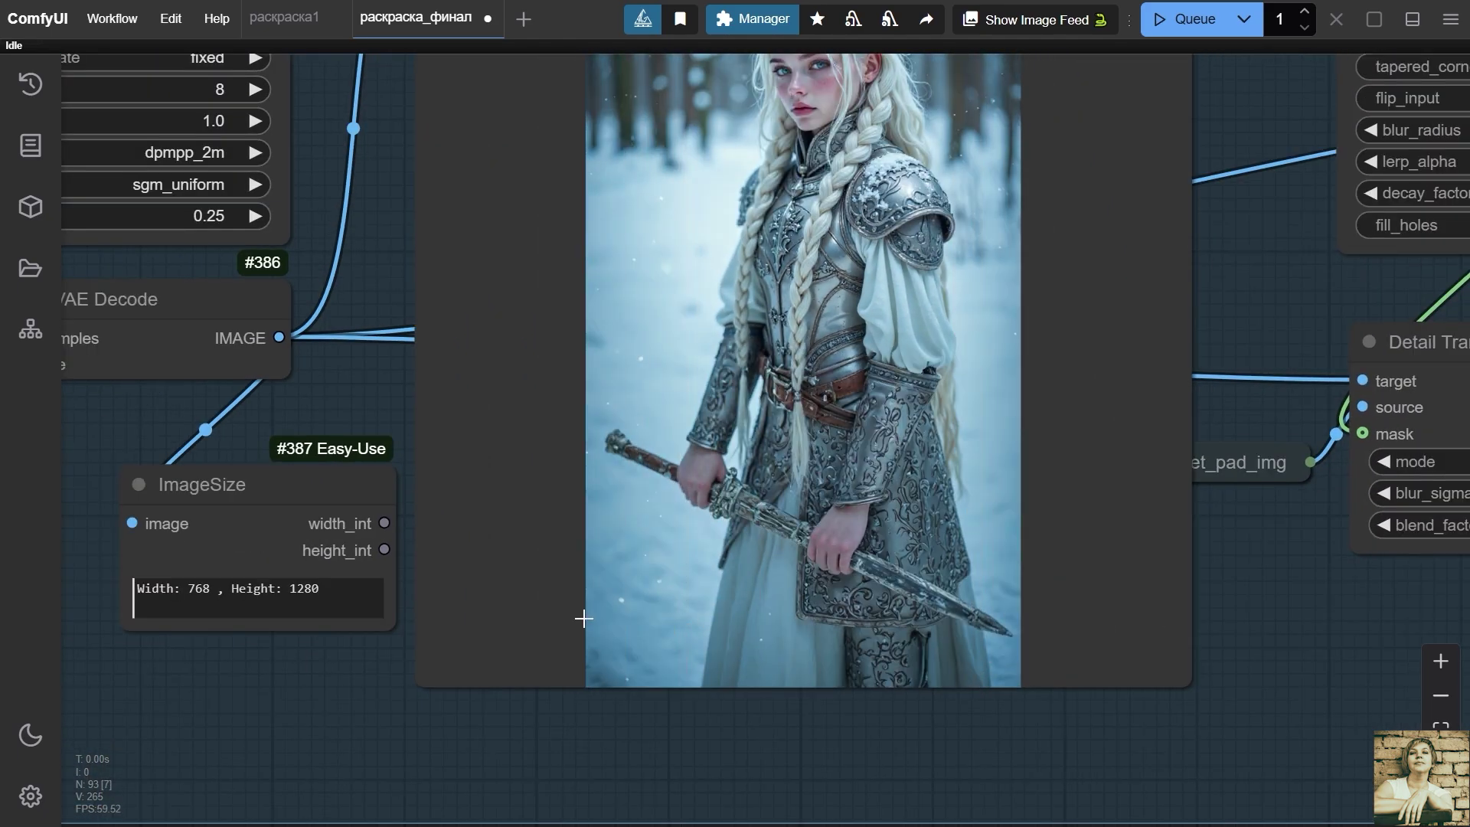
scroll(555, 632, down, 3)
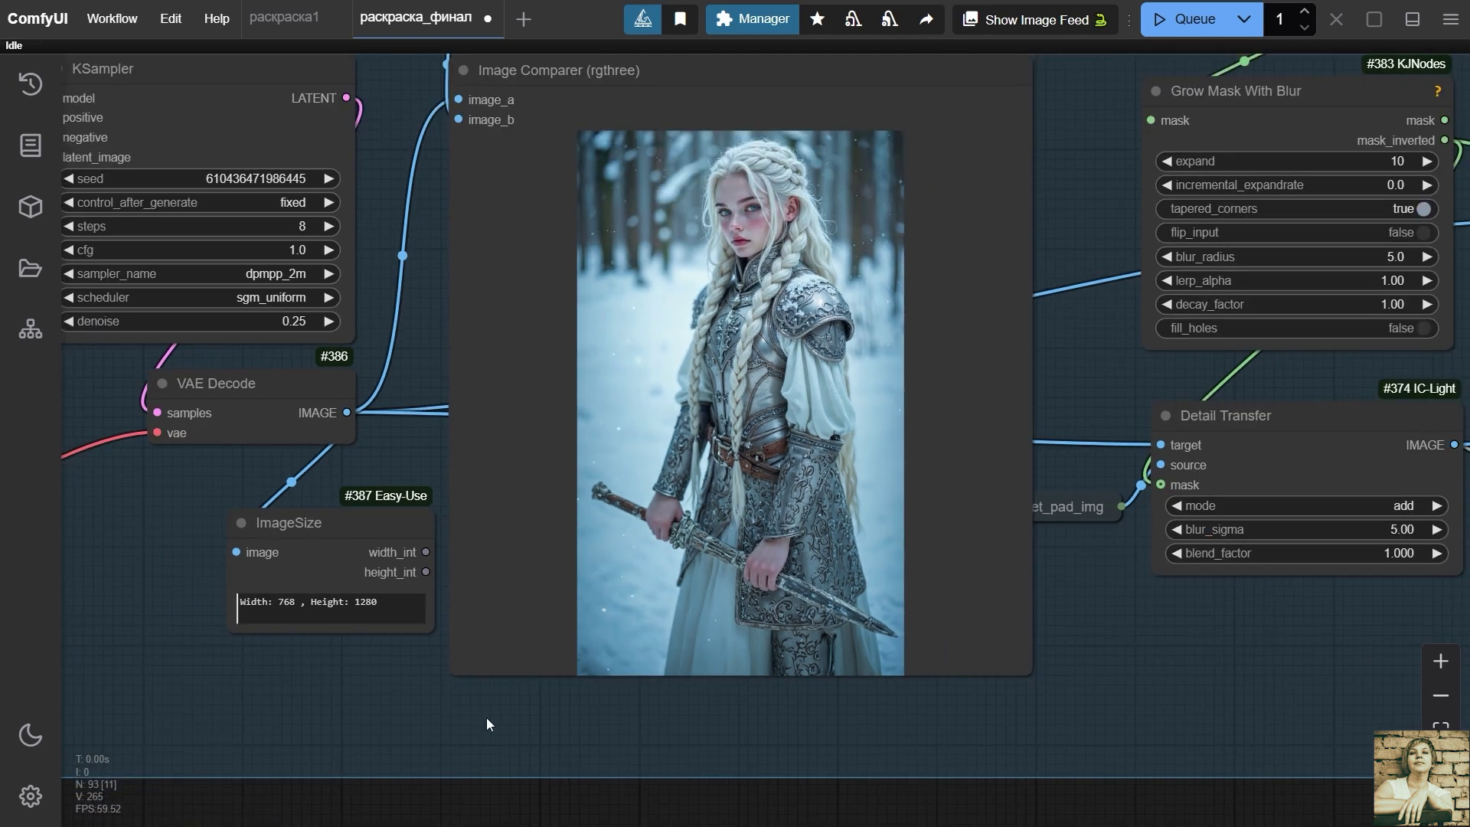
Select FLUX_PixelWave.safetensors as the model in the enhancement group's Load Diffusion Model node
drag(345, 696, 1083, 769)
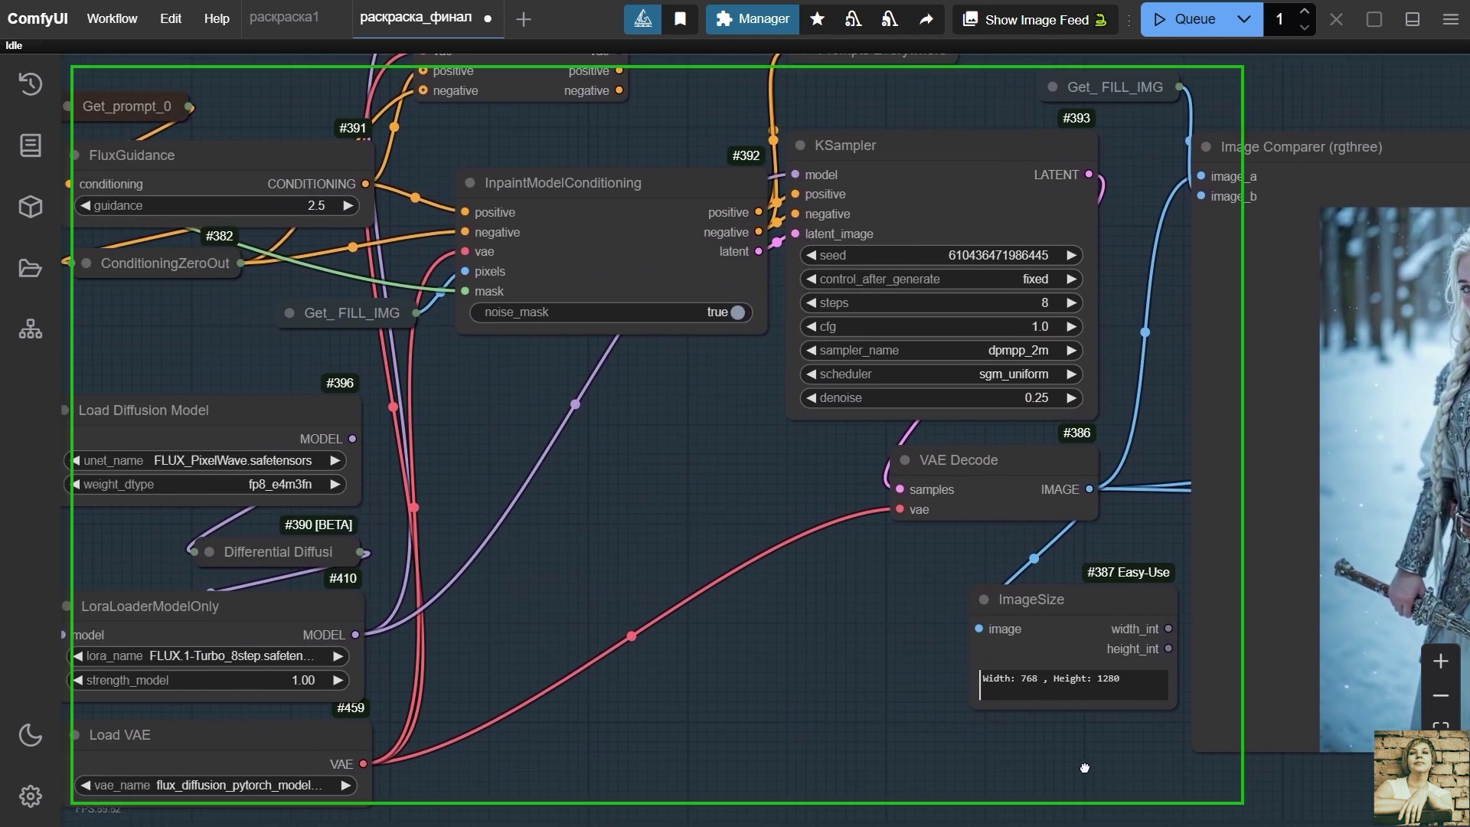
drag(614, 495, 955, 483)
scroll(813, 540, up, 4)
click(480, 408)
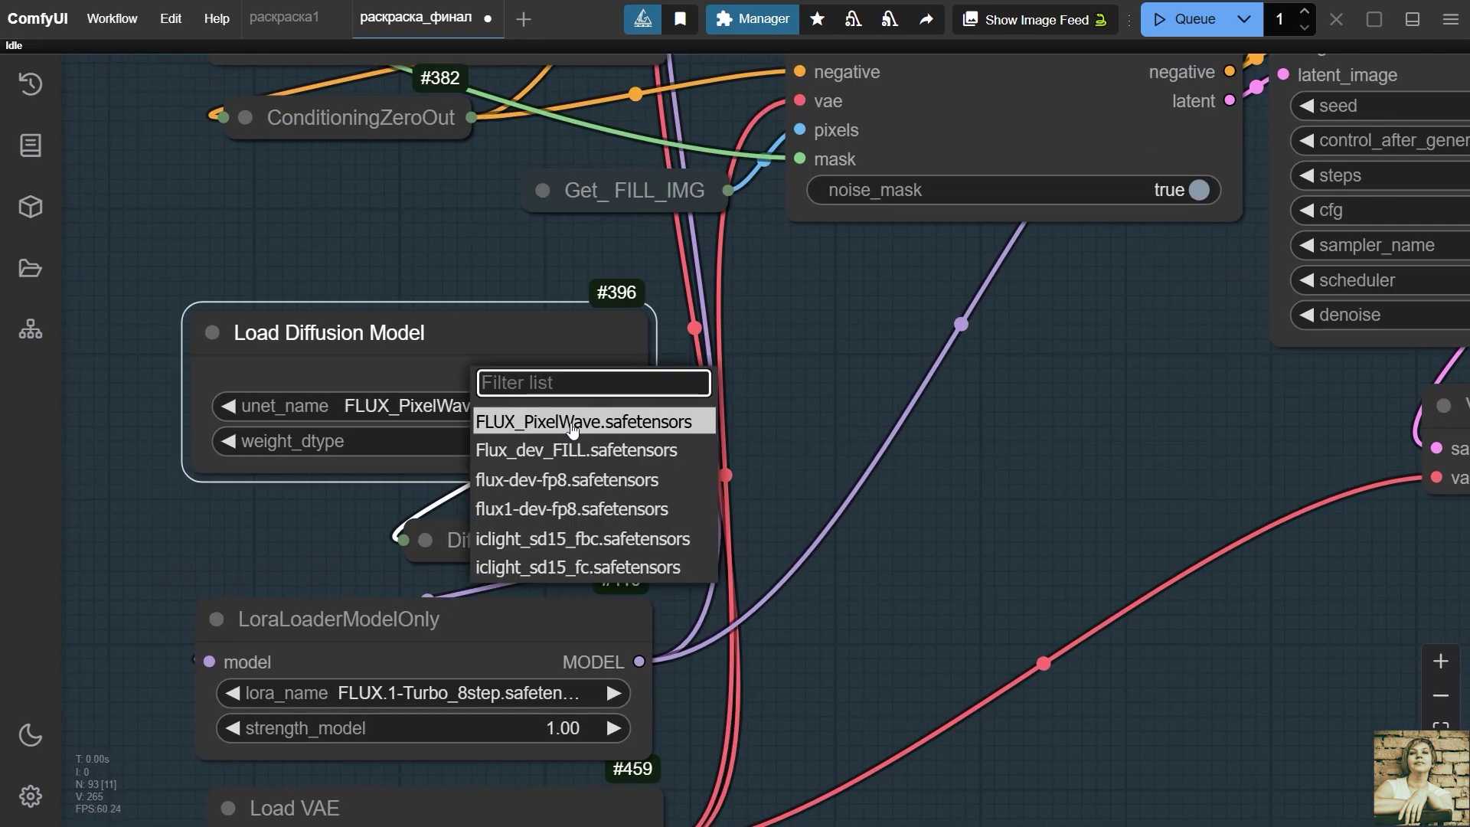
click(572, 423)
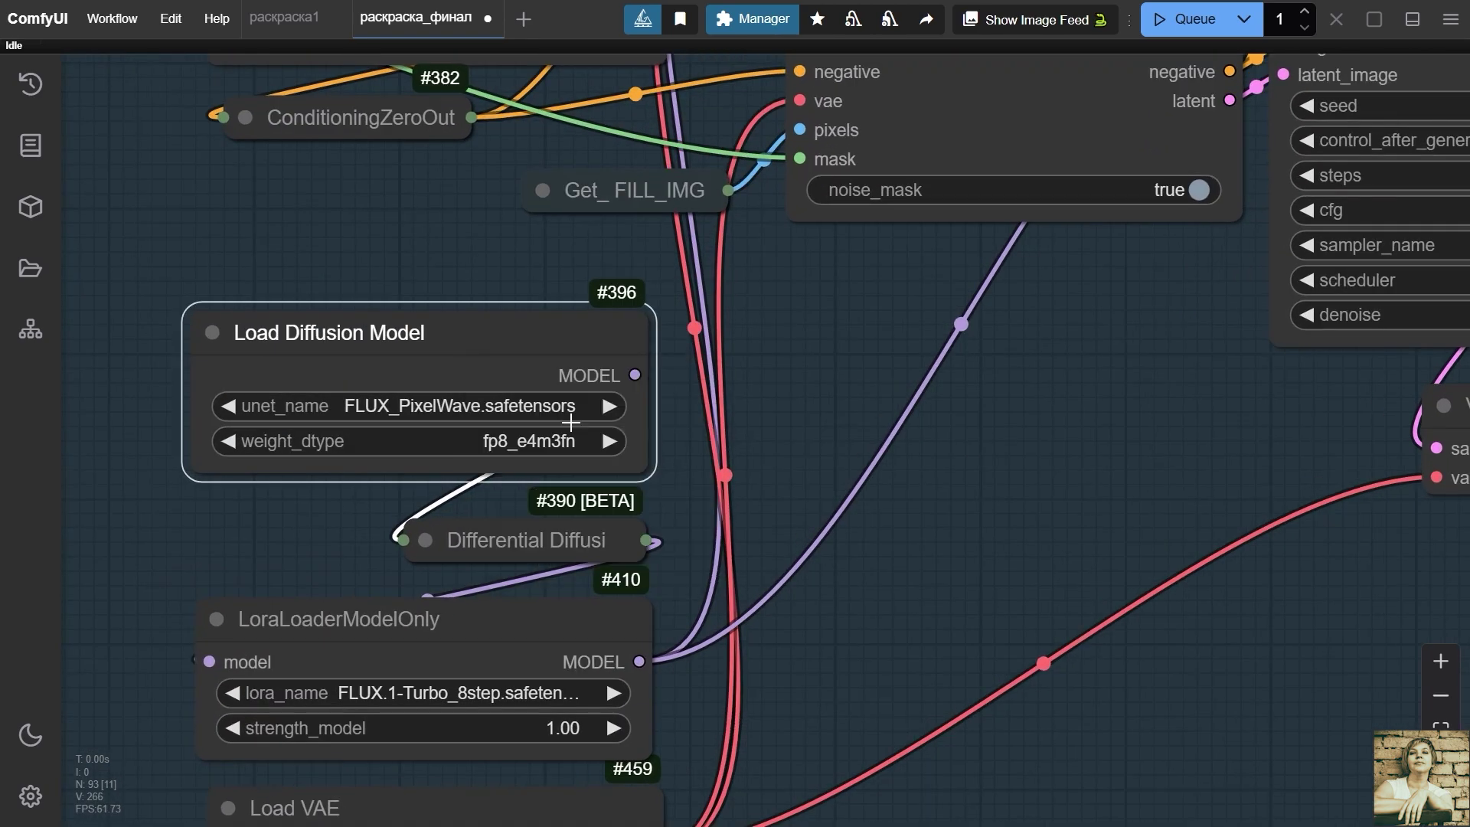
Select FLUX.1-Turbo_8step.safetensors as the LoRA in the enhancement group's LoraLoaderModelOnly node
scroll(597, 436, down, 3)
click(491, 613)
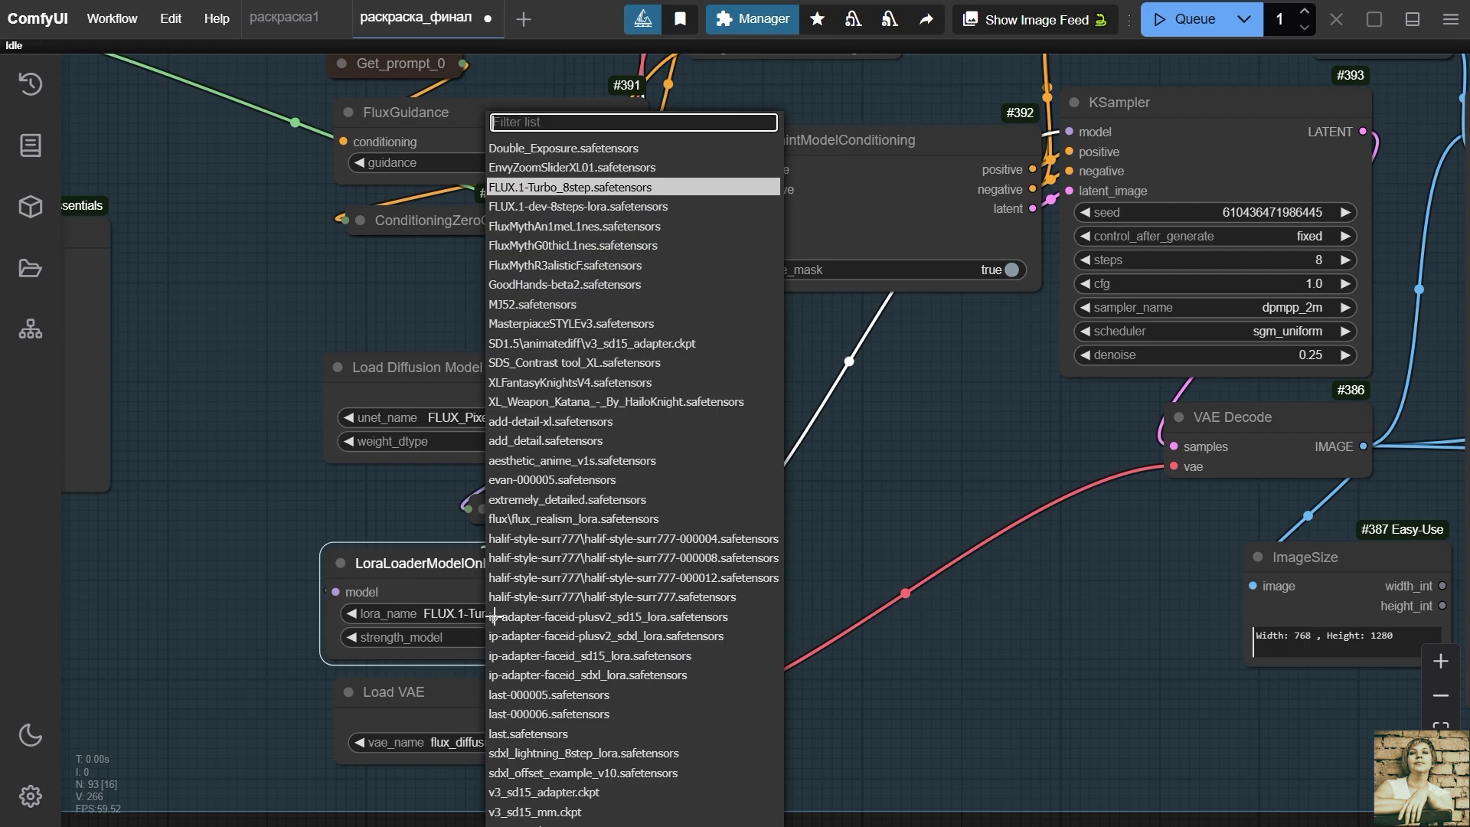
click(584, 187)
Expand and collapse the Get_prompt_0 node to check its constant, and set the FluxGuidance guidance value to 2.5
drag(263, 219, 372, 497)
scroll(372, 498, up, 5)
click(506, 250)
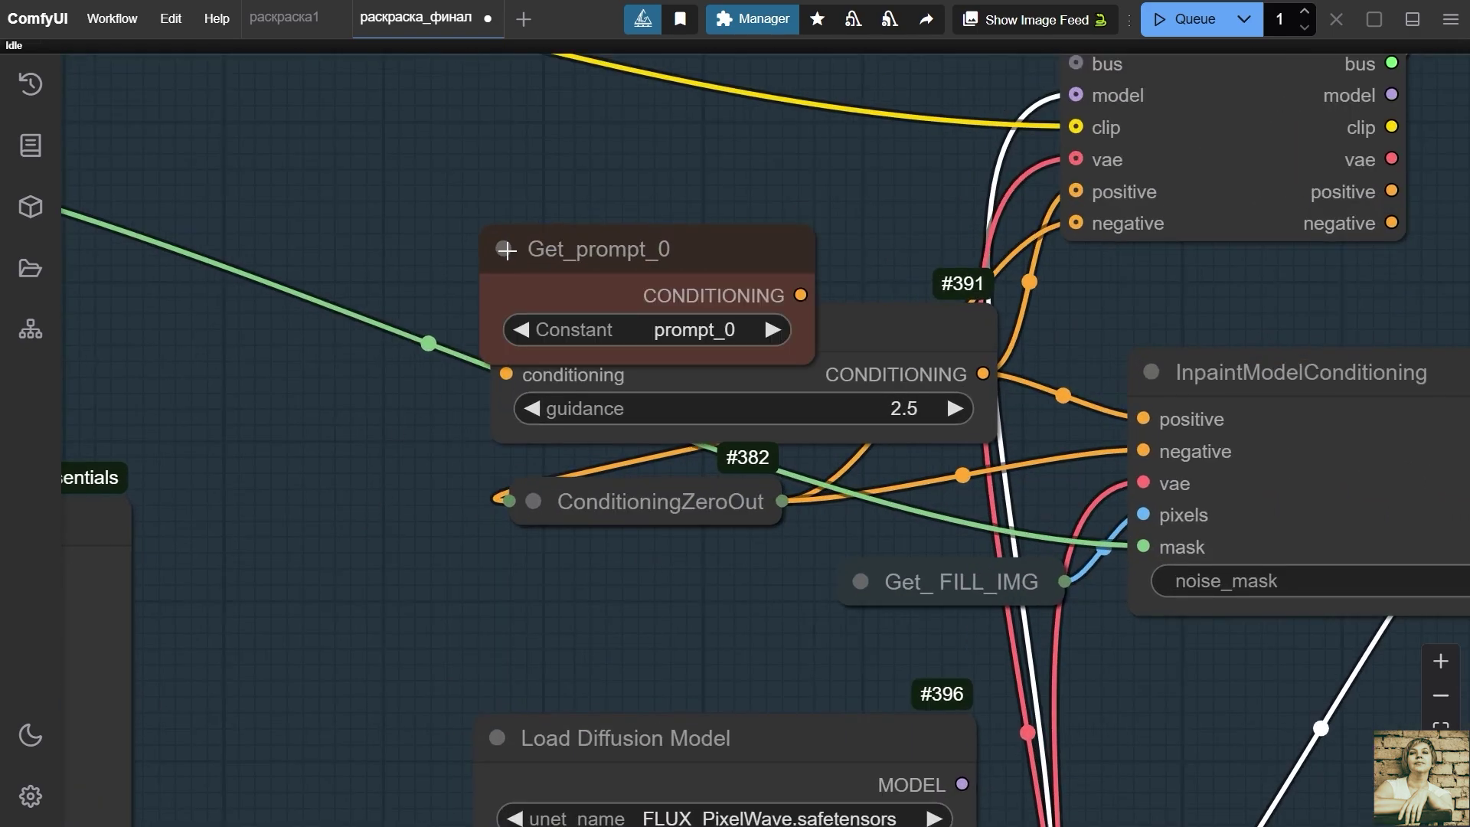
click(506, 250)
click(750, 343)
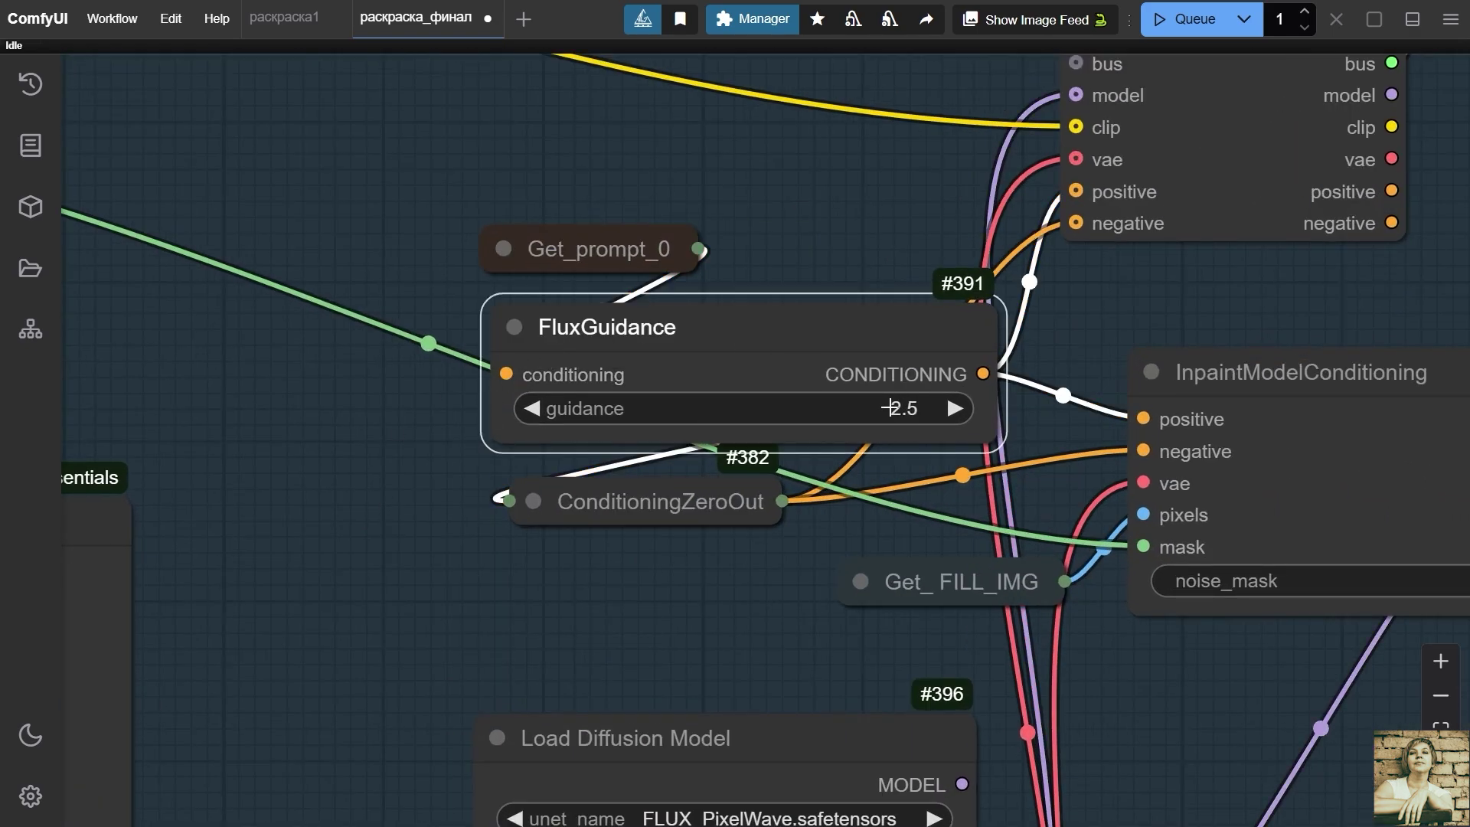
click(906, 411)
click(1233, 369)
Move the ConditioningZeroOut node slightly down from FluxGuidance, and set InpaintModelConditioning's noise_mask option to true
drag(621, 497, 613, 535)
scroll(992, 628, down, 3)
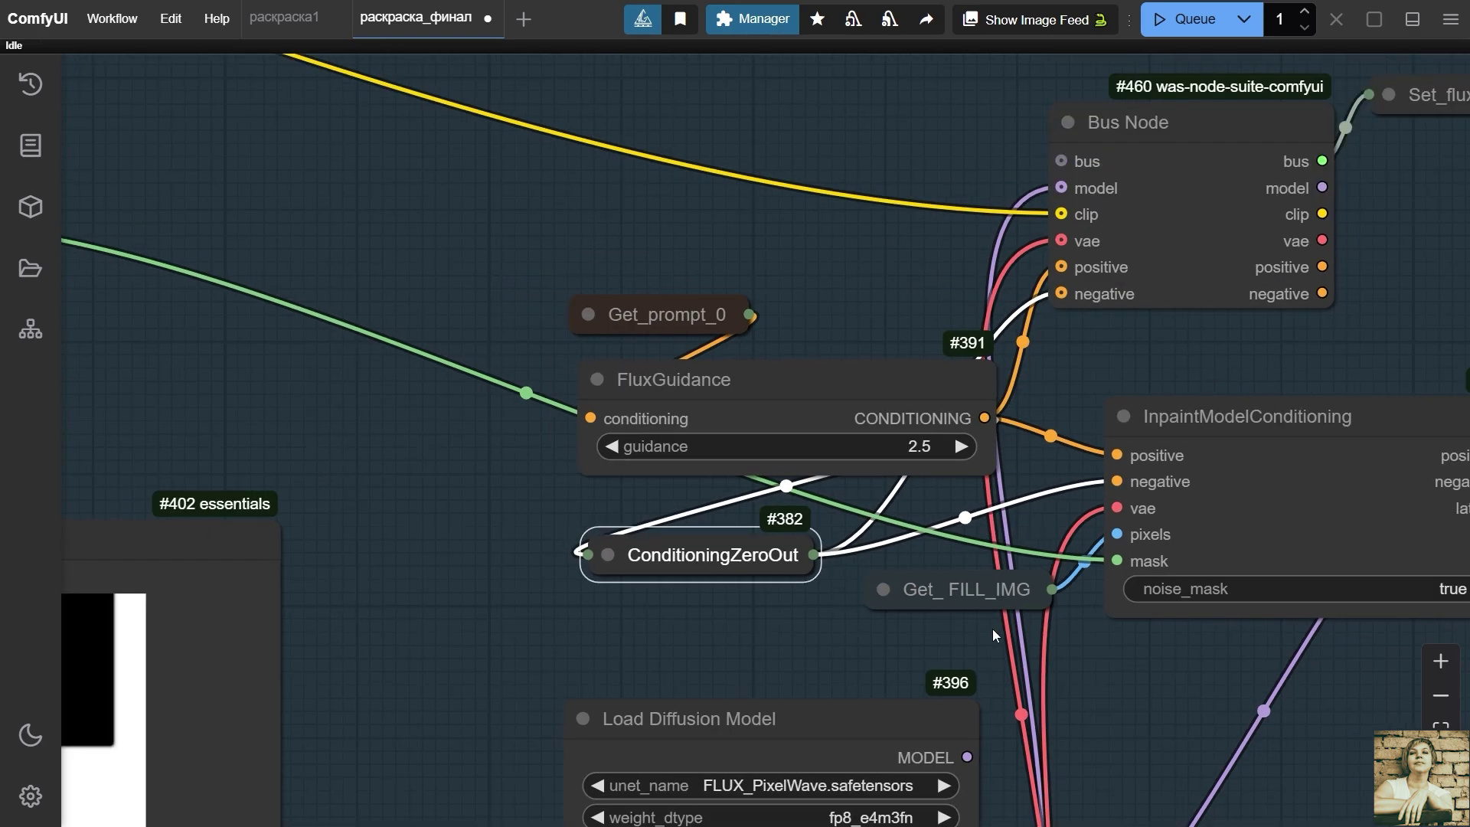
scroll(752, 608, up, 3)
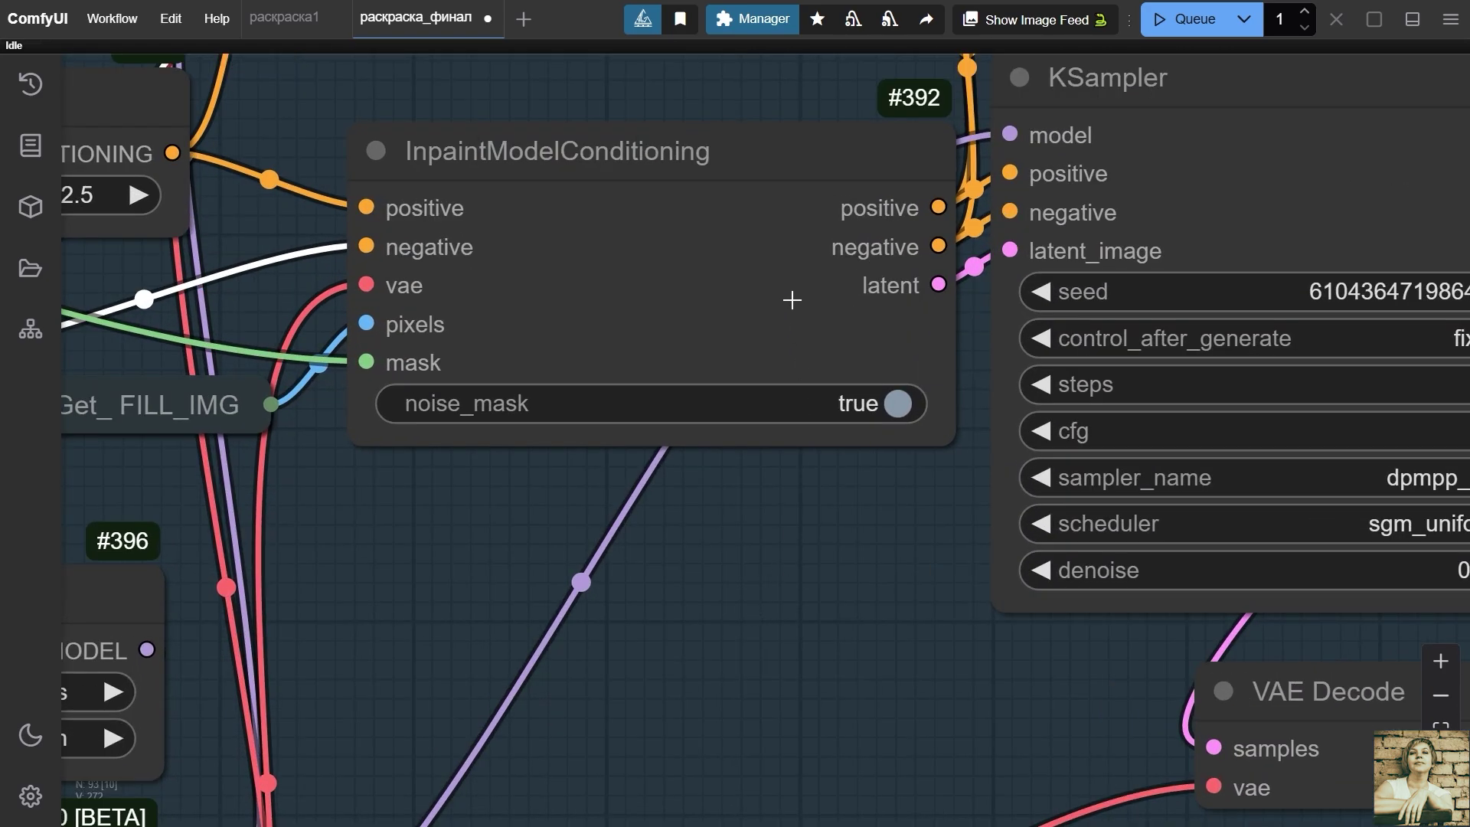
click(769, 412)
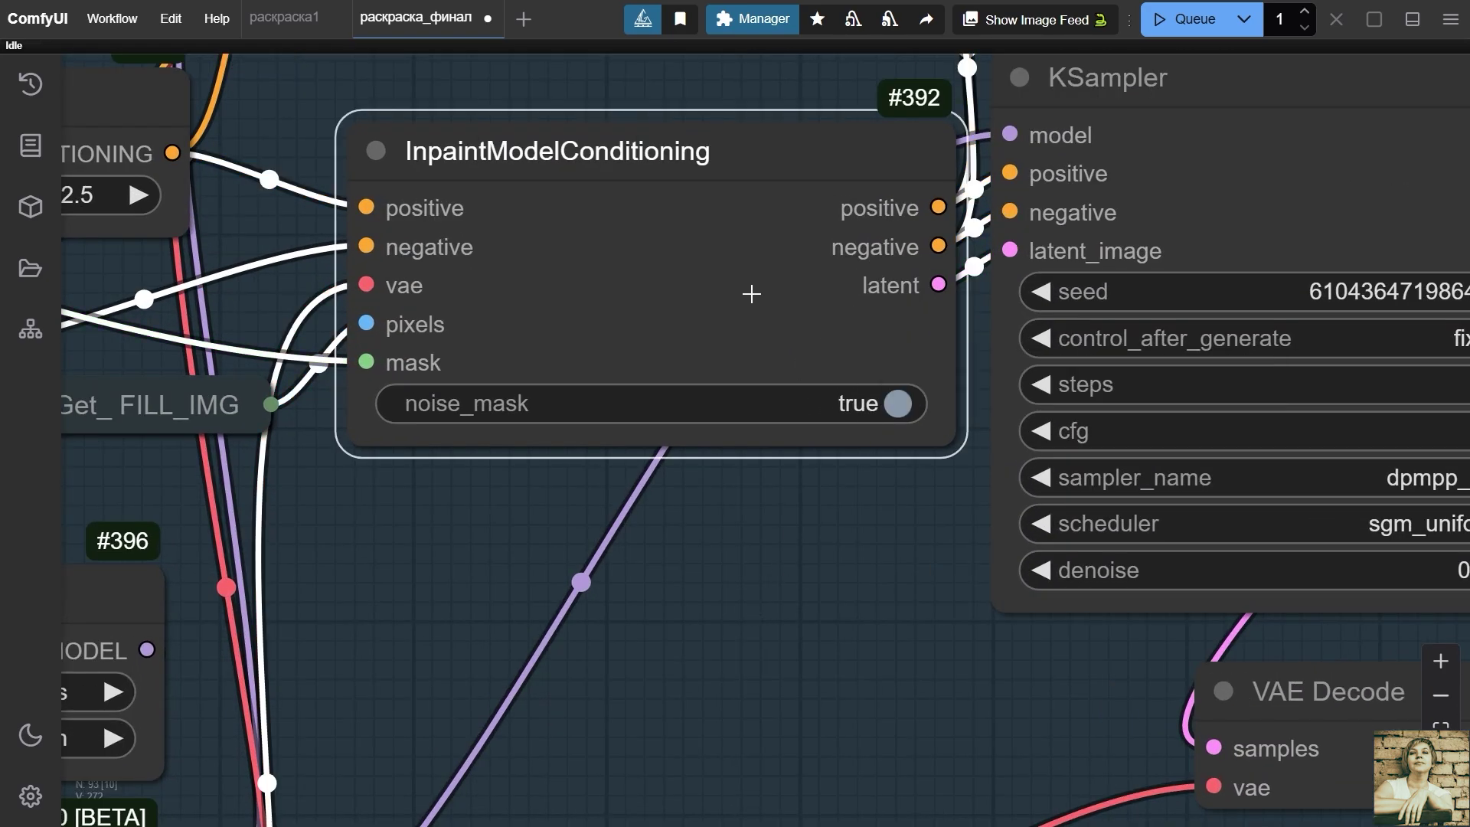
Compare the face details in the group's final Image Comparer, and select the detail-restoration nodes from Get_pad_mask to that comparer
scroll(769, 608, down, 14)
drag(368, 731, 950, 722)
scroll(338, 597, down, 2)
ctrl+drag(176, 360, 693, 698)
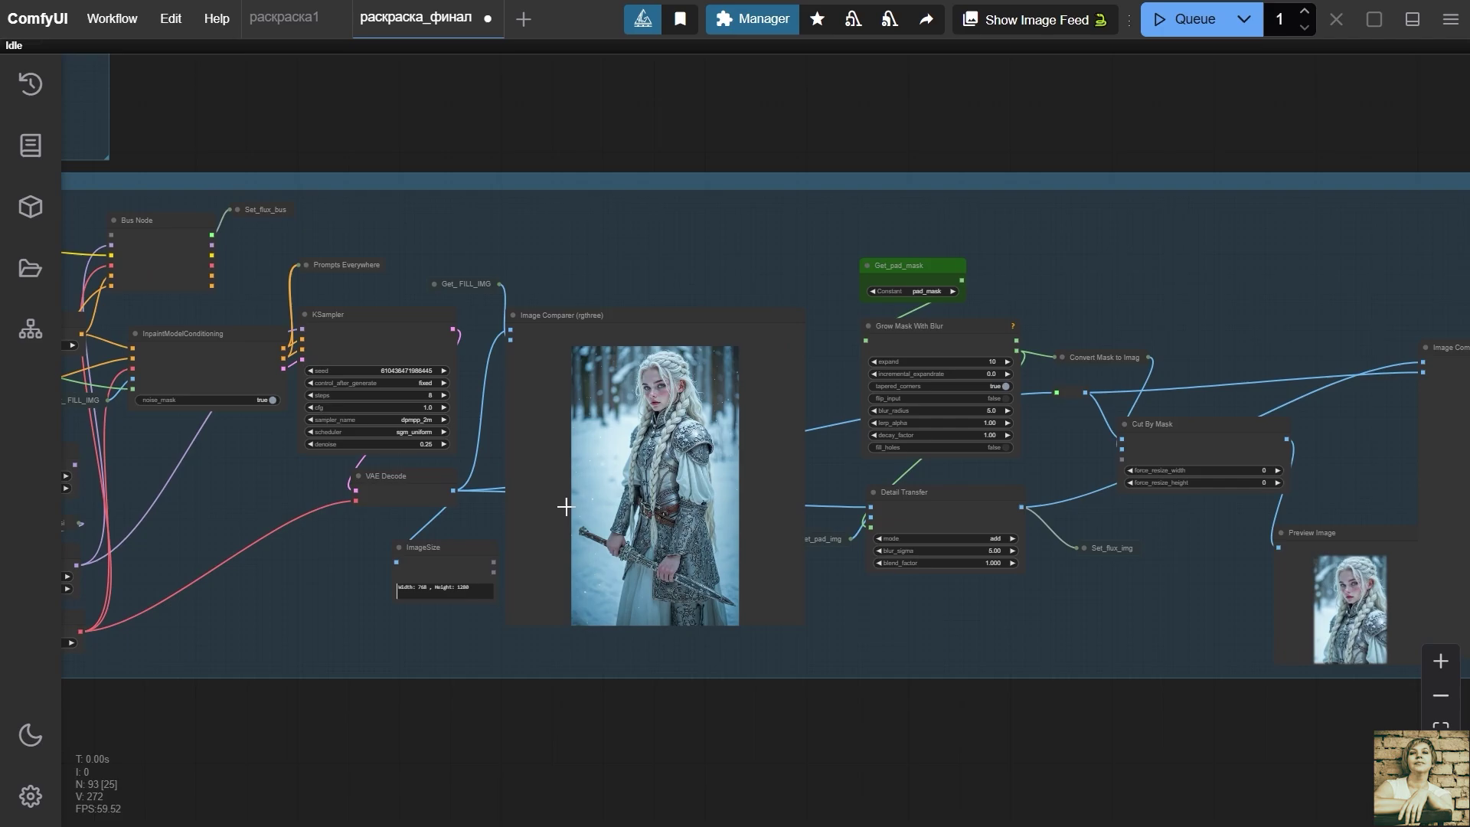
scroll(660, 567, up, 10)
drag(889, 630, 912, 709)
scroll(880, 397, up, 5)
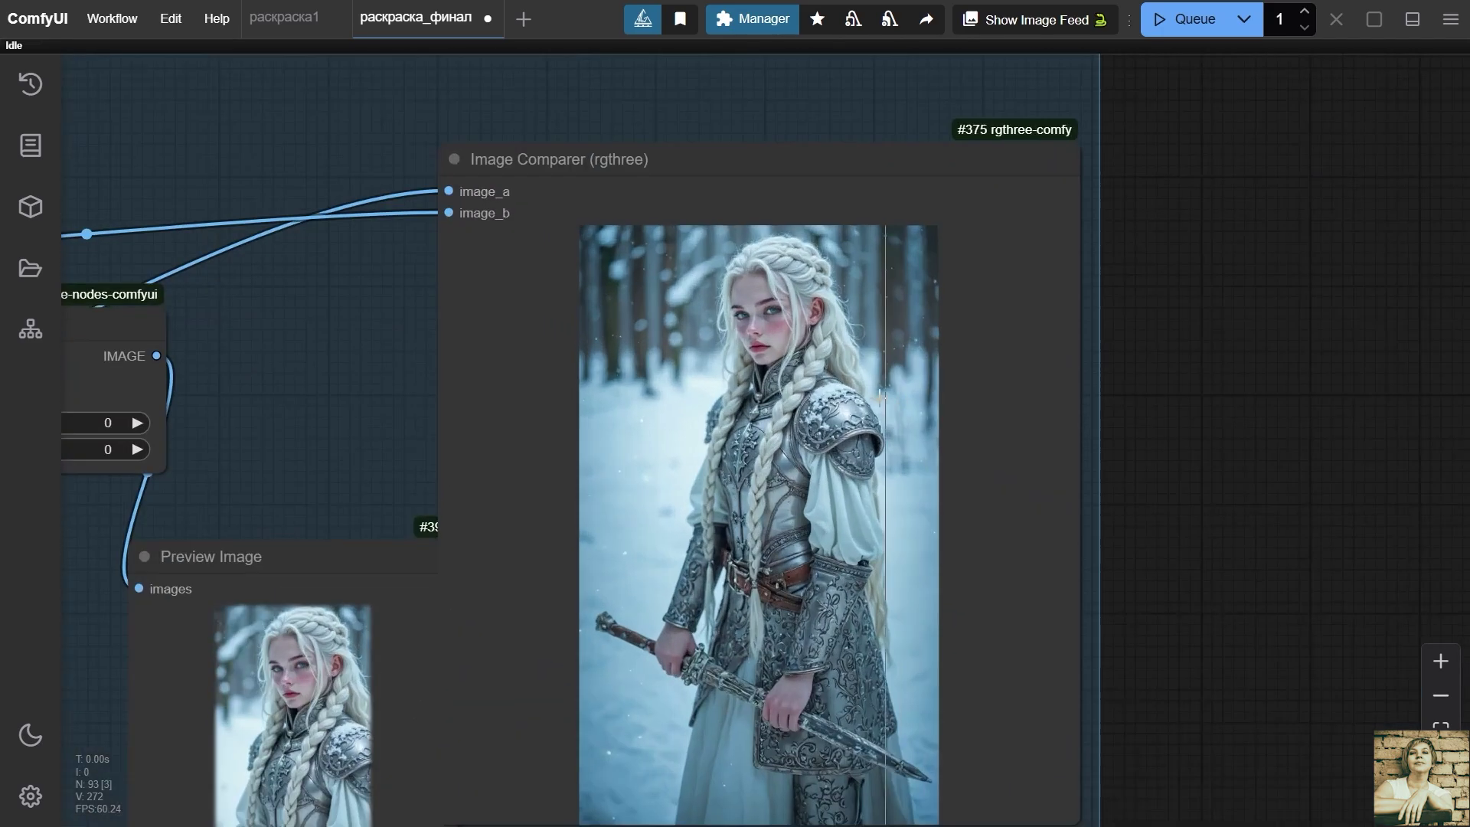
scroll(881, 399, up, 10)
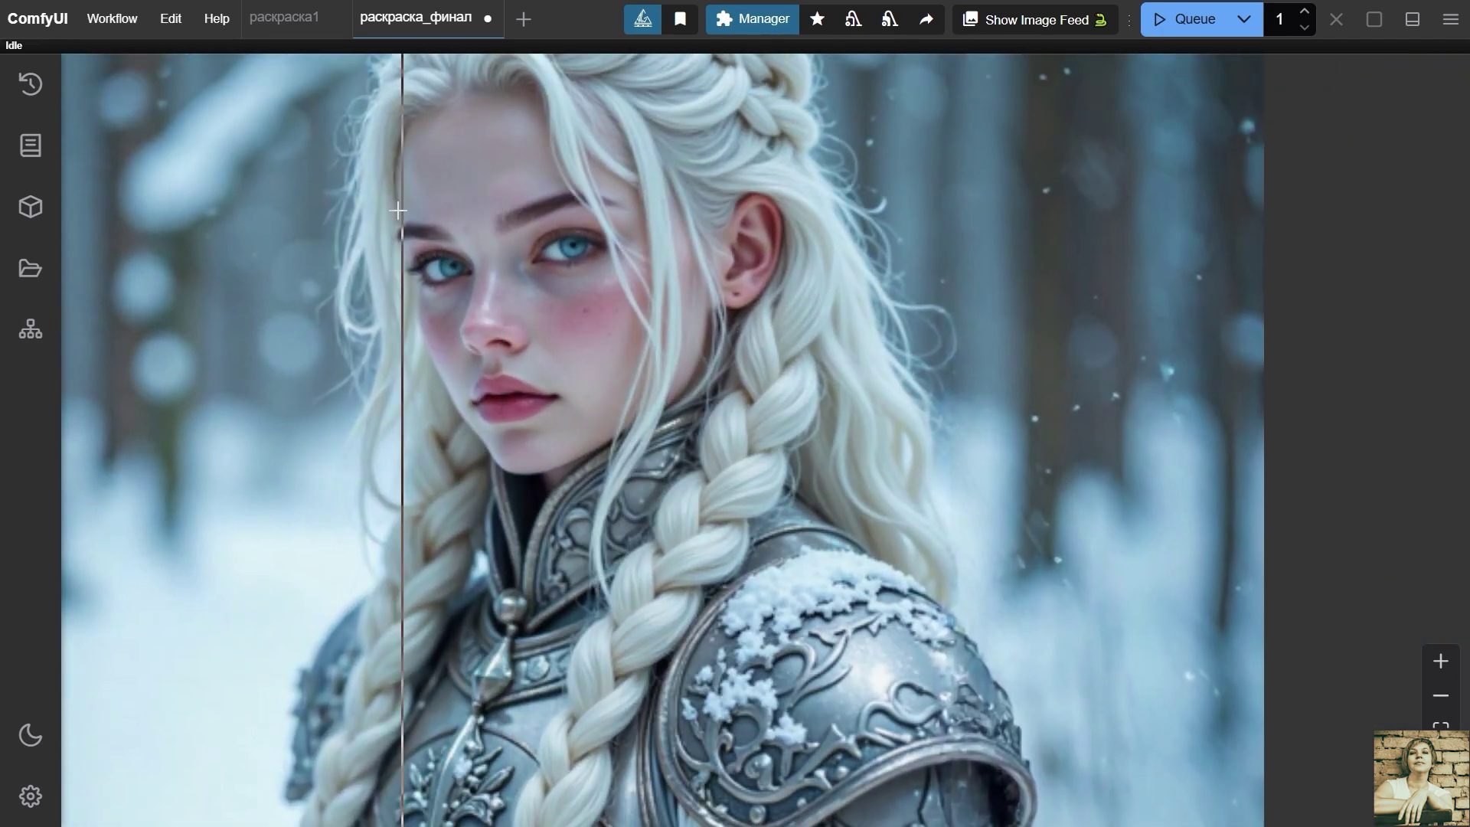
drag(387, 307, 350, 306)
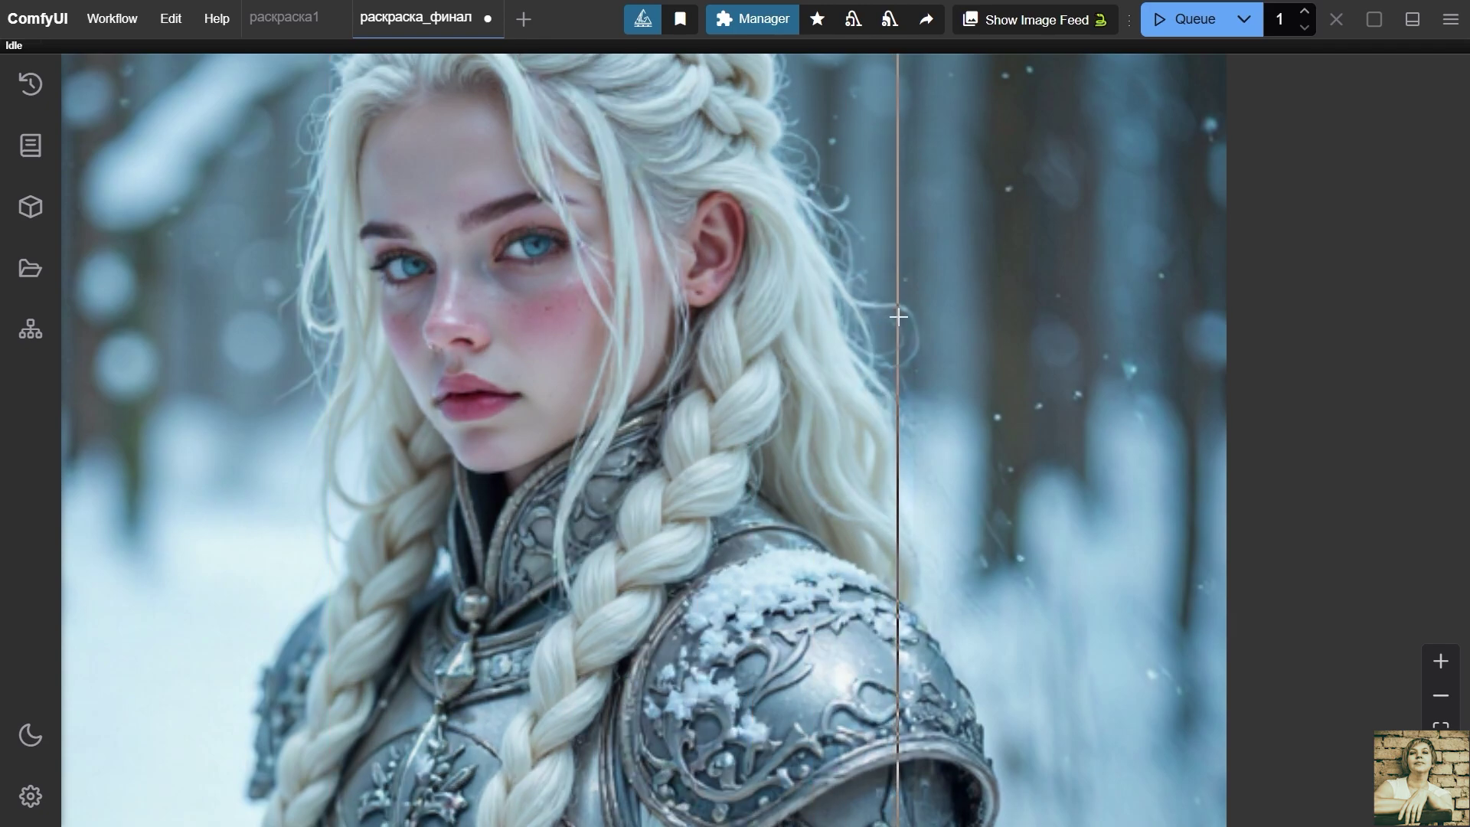
drag(423, 143, 1367, 780)
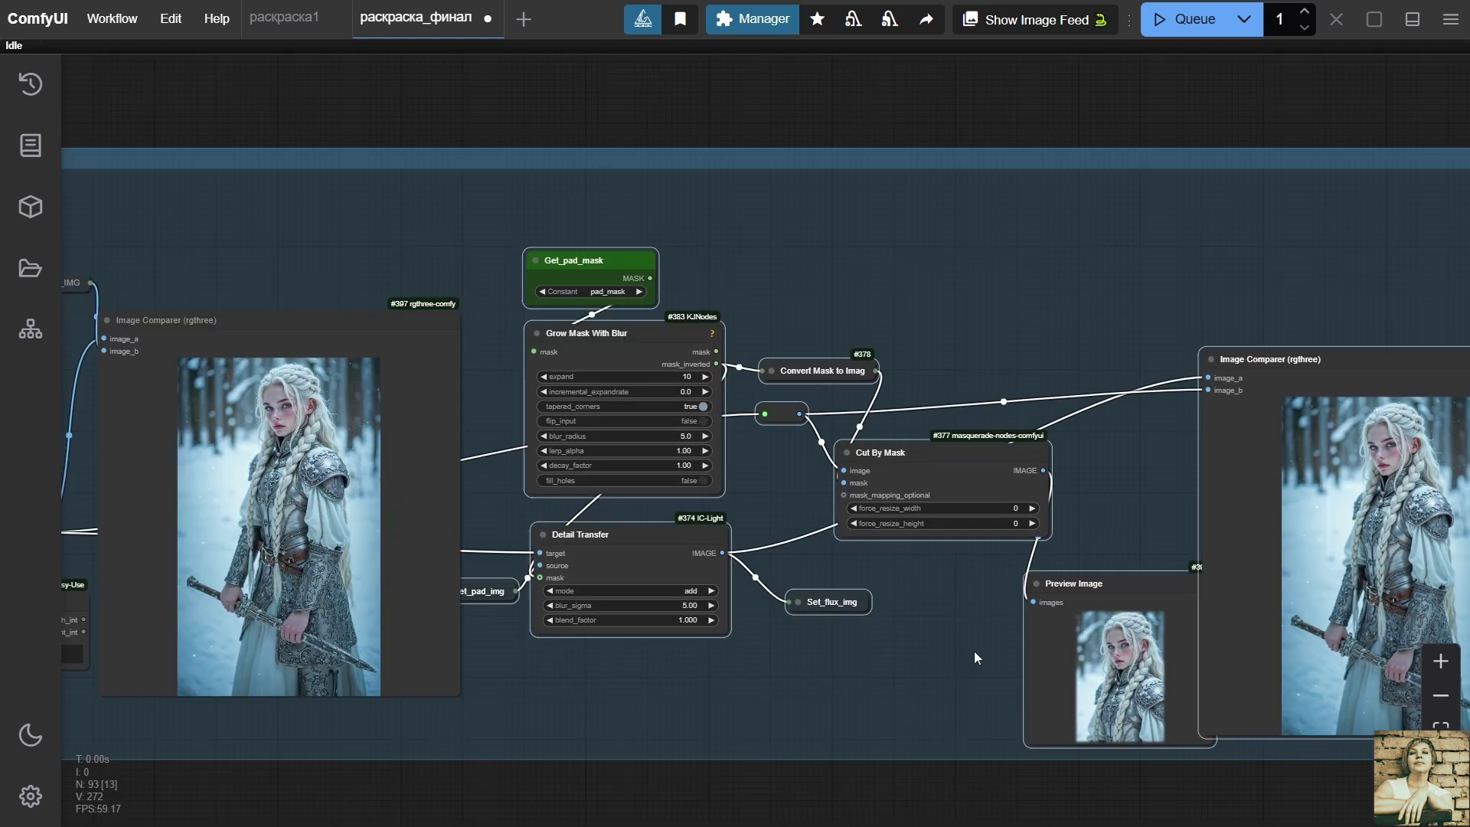
drag(974, 652, 512, 587)
Enable the Upscale group in the Fast Groups Muter node
scroll(512, 588, down, 7)
drag(107, 732, 666, 653)
drag(407, 663, 902, 571)
drag(94, 190, 380, 736)
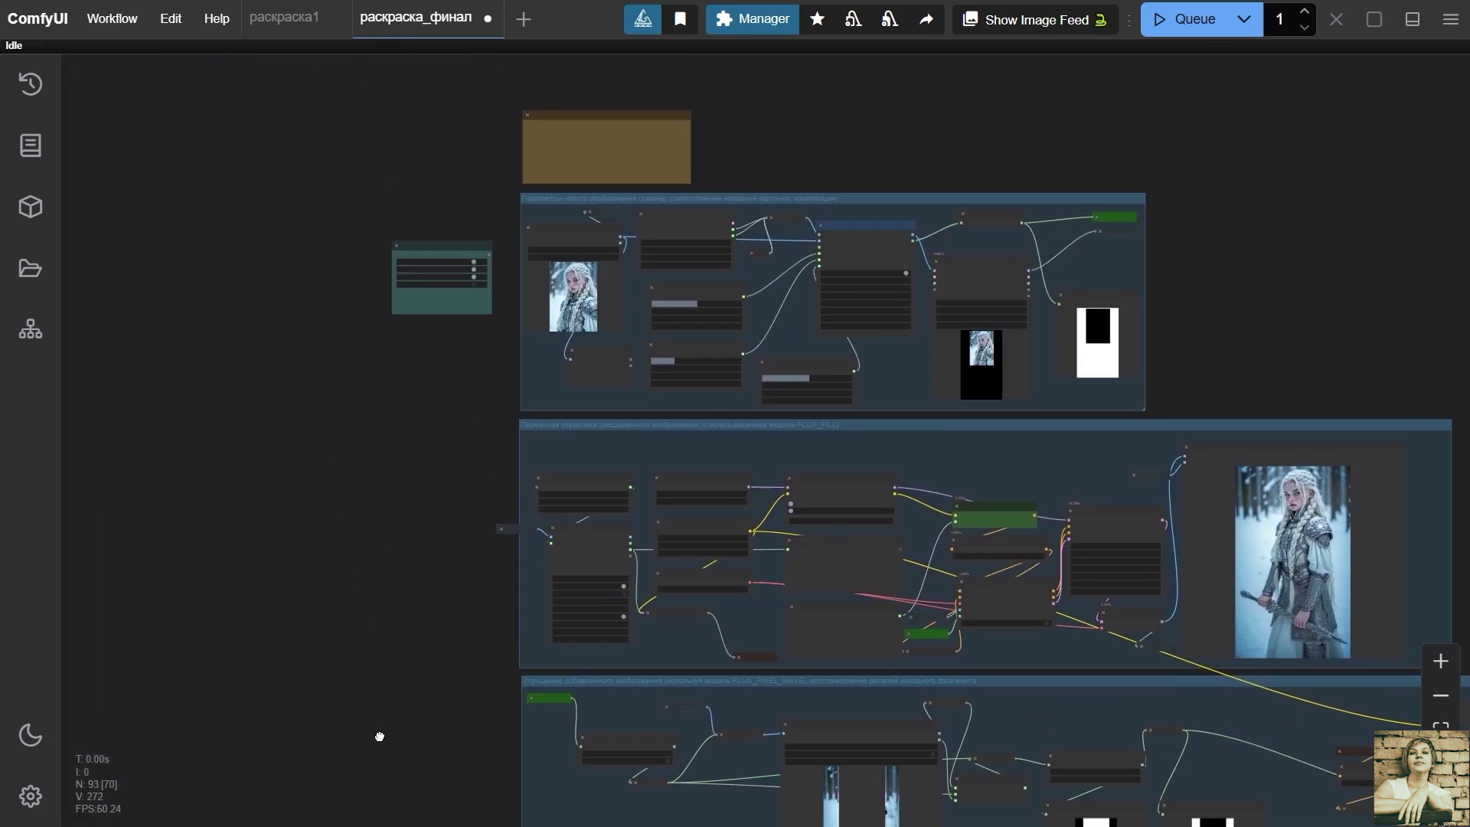
scroll(436, 380, up, 10)
scroll(615, 544, down, 12)
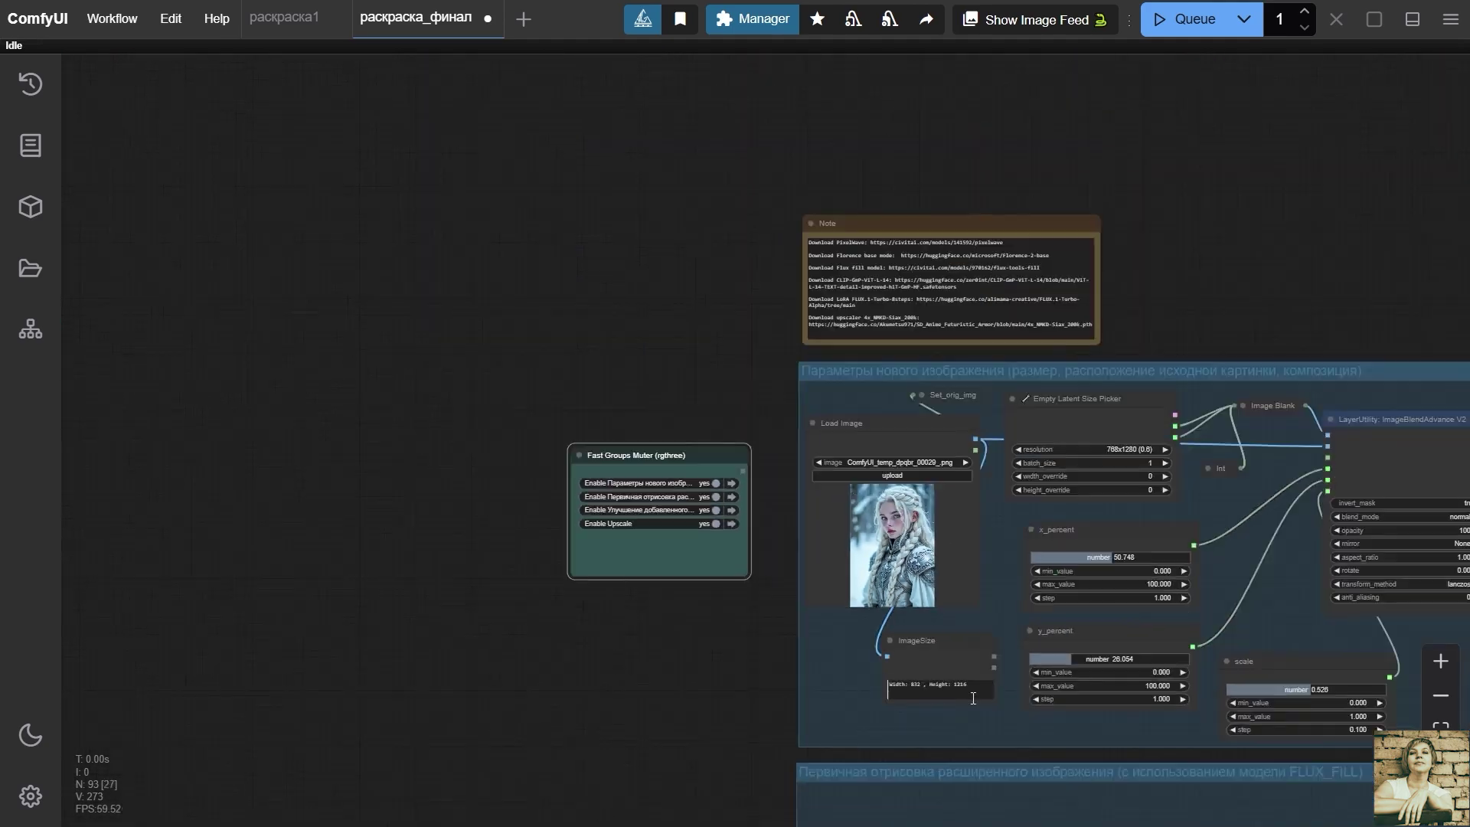
Change the Upscale group's Switch (Any) select value to 2 for the 4x-UltraSharp.pth model and back to 1 for 4x_NMKD-Siax_200k.pth
drag(972, 697, 473, 49)
drag(323, 660, 382, 165)
drag(290, 709, 196, 337)
scroll(196, 342, up, 4)
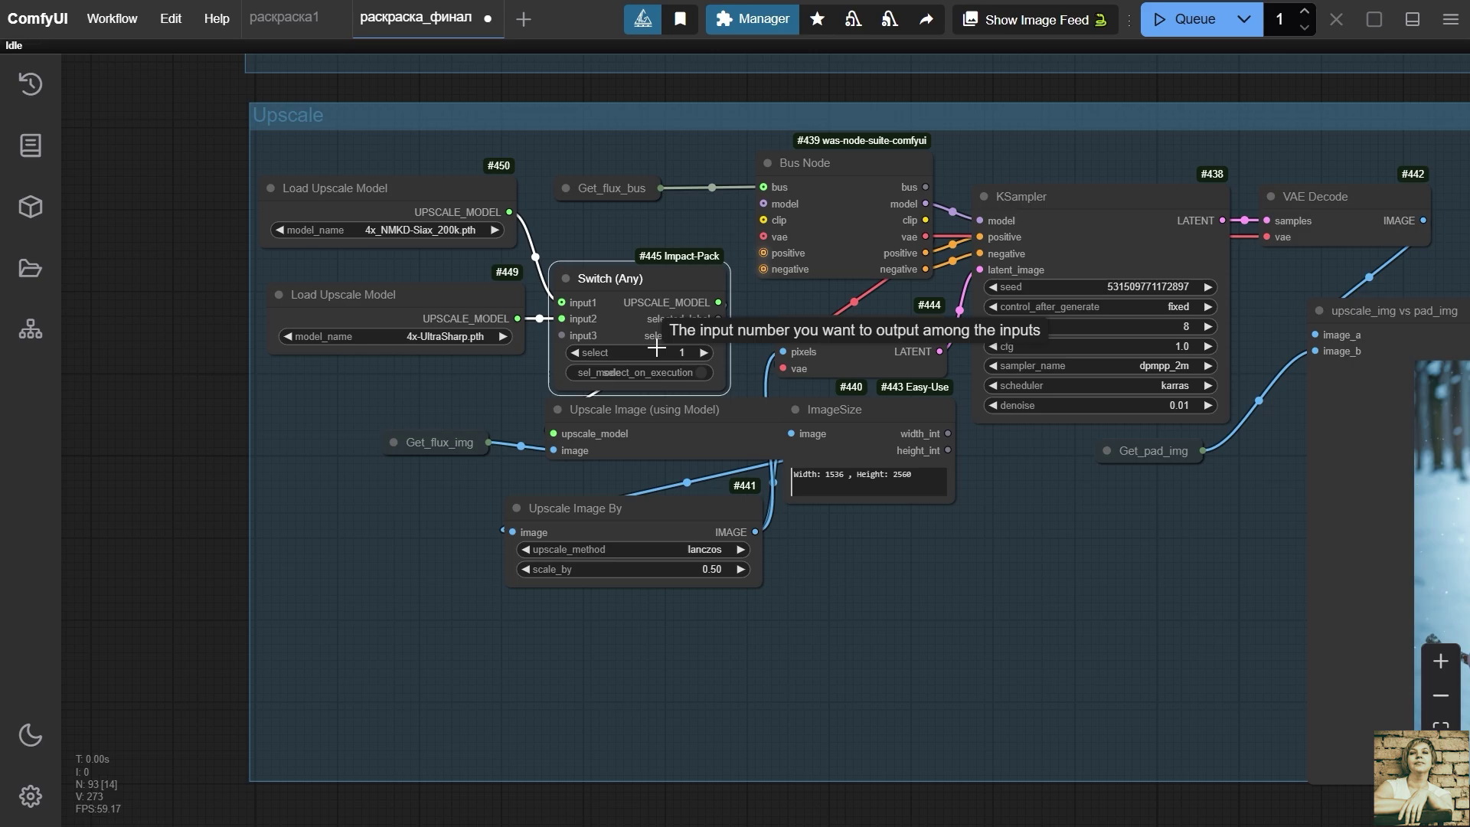
scroll(653, 349, up, 7)
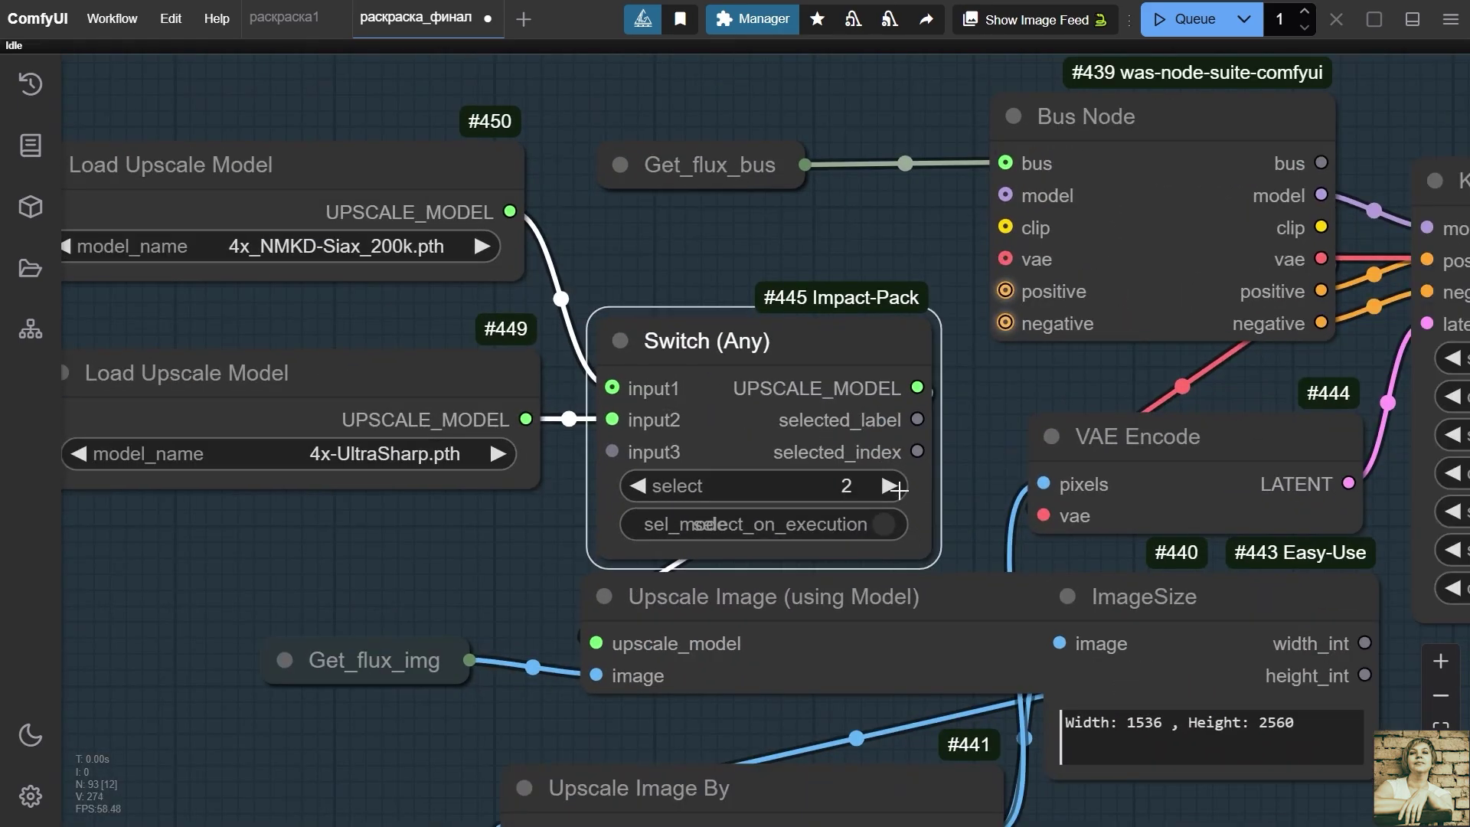
click(640, 486)
Examine the Upscale group's Bus Node and its connections from Get_flux_bus to the KSampler, VAE Encode and VAE Decode nodes
drag(982, 393, 418, 335)
scroll(462, 414, down, 2)
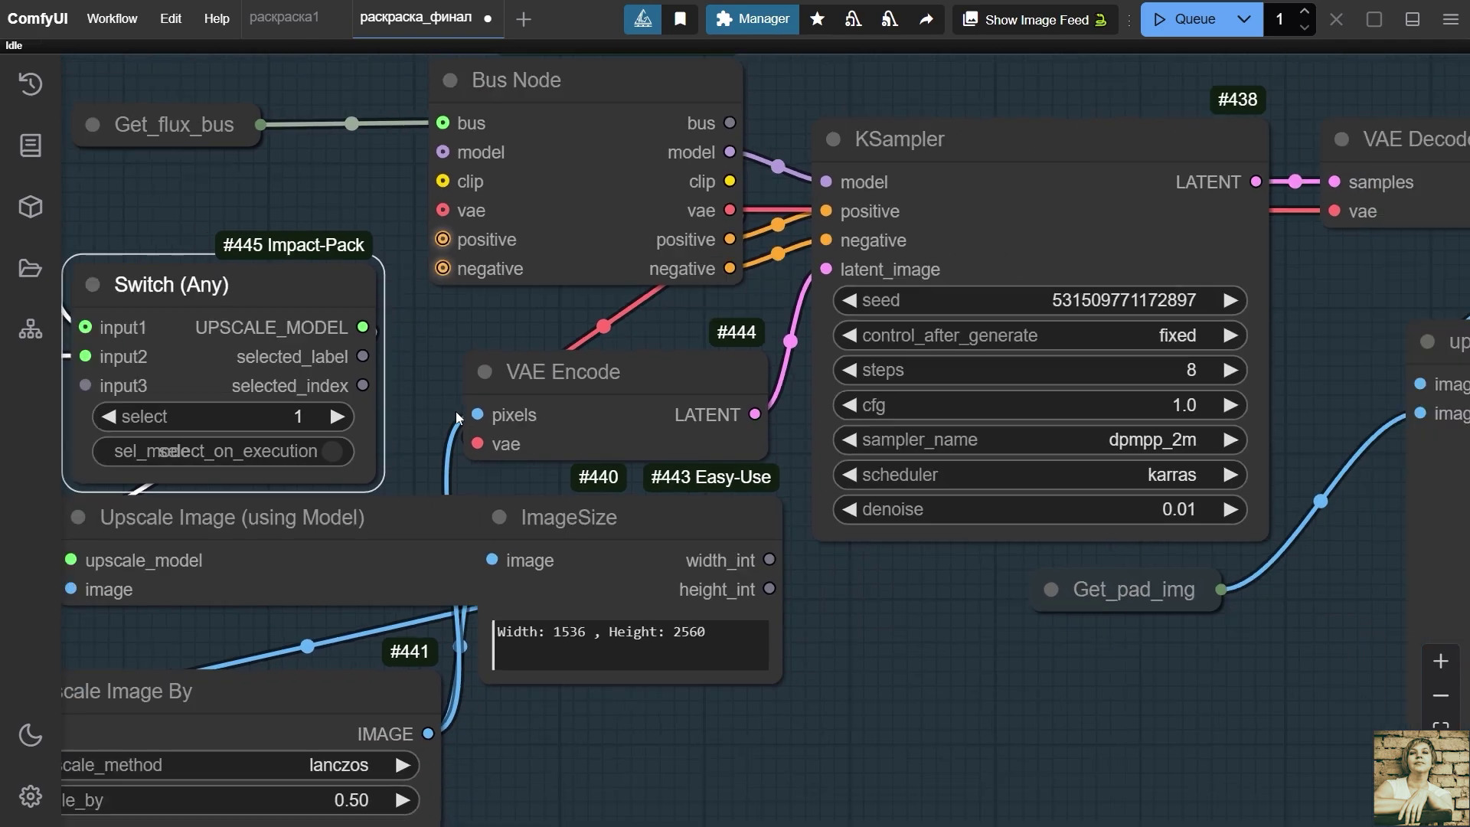
drag(830, 606, 806, 754)
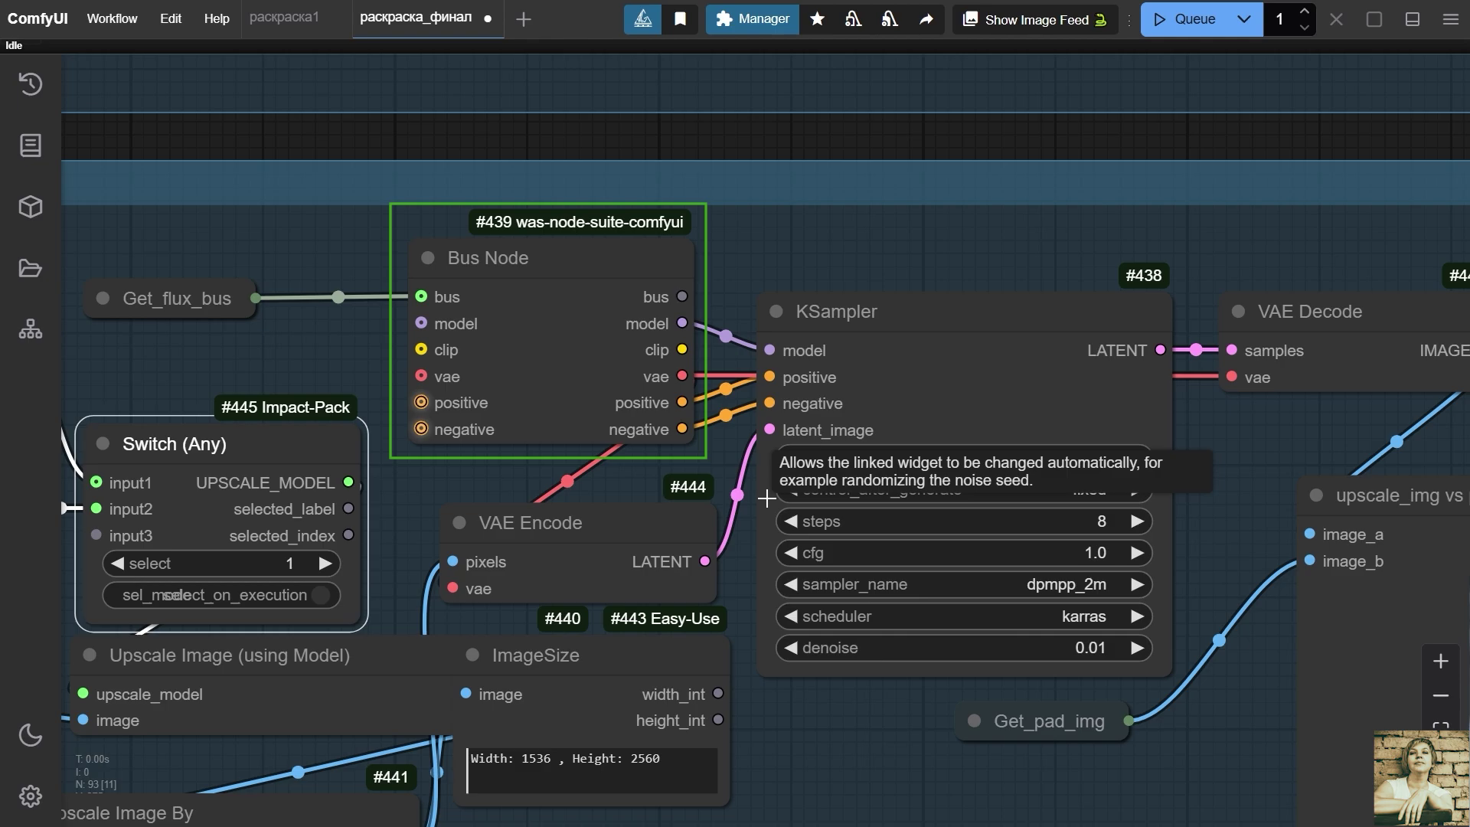
click(624, 263)
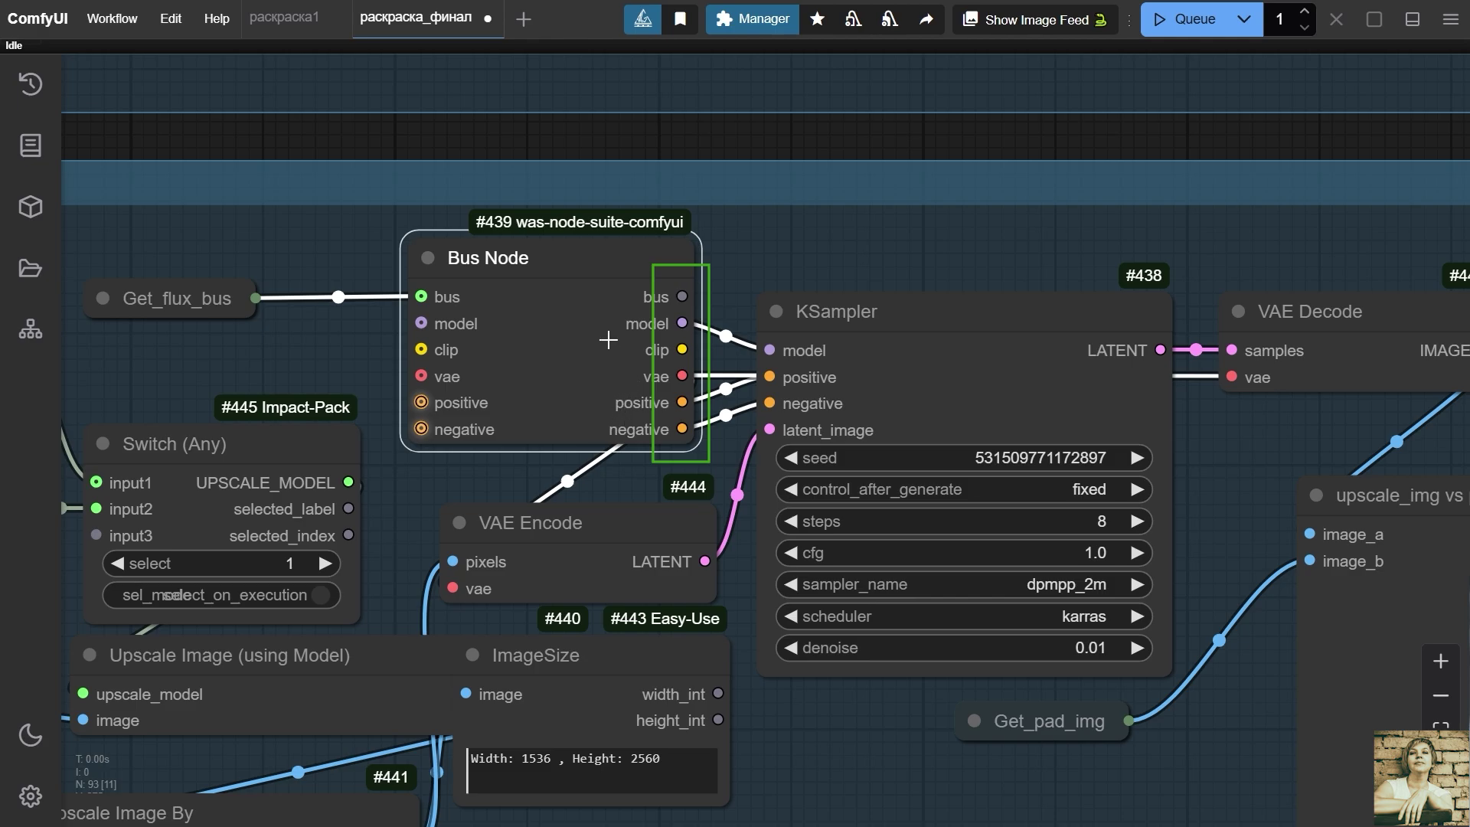
scroll(766, 377, down, 5)
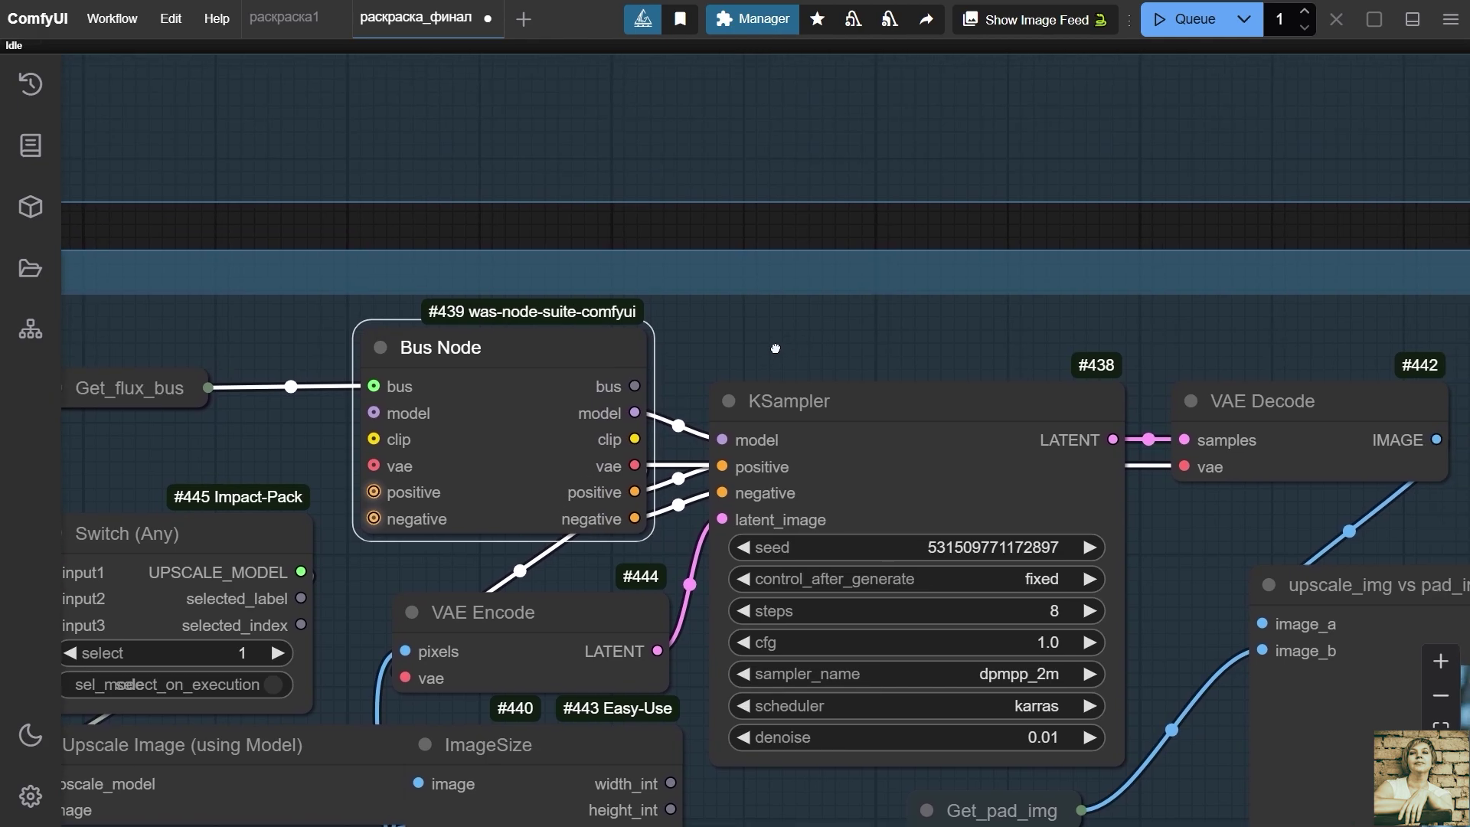
Connect the PixelWave group's LoraLoaderModelOnly output to the Upscale KSampler's model input, and its Load VAE output to VAE Encode
drag(772, 329, 700, 500)
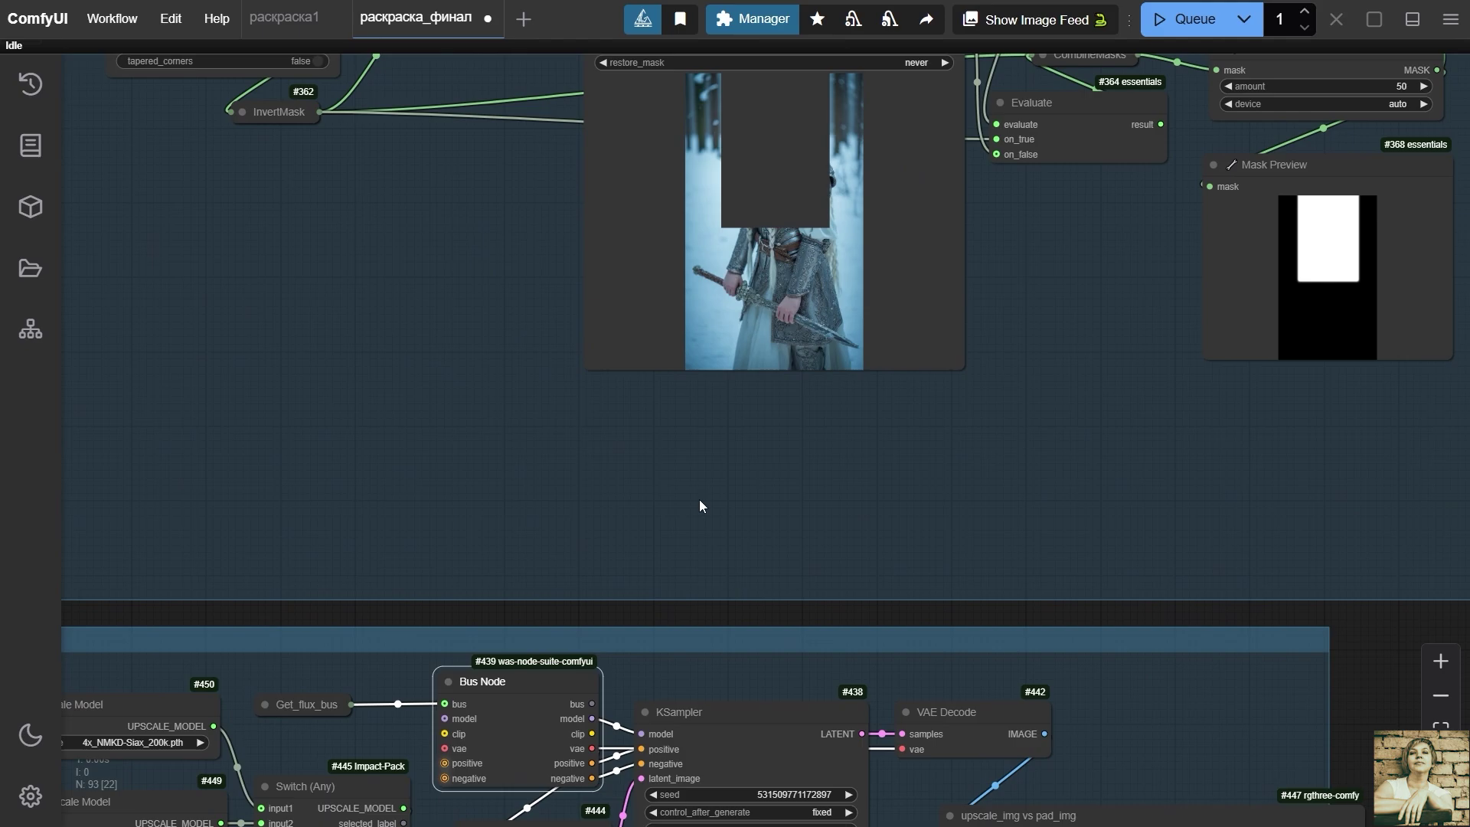
scroll(700, 502, down, 3)
drag(890, 460, 709, 534)
scroll(709, 535, down, 2)
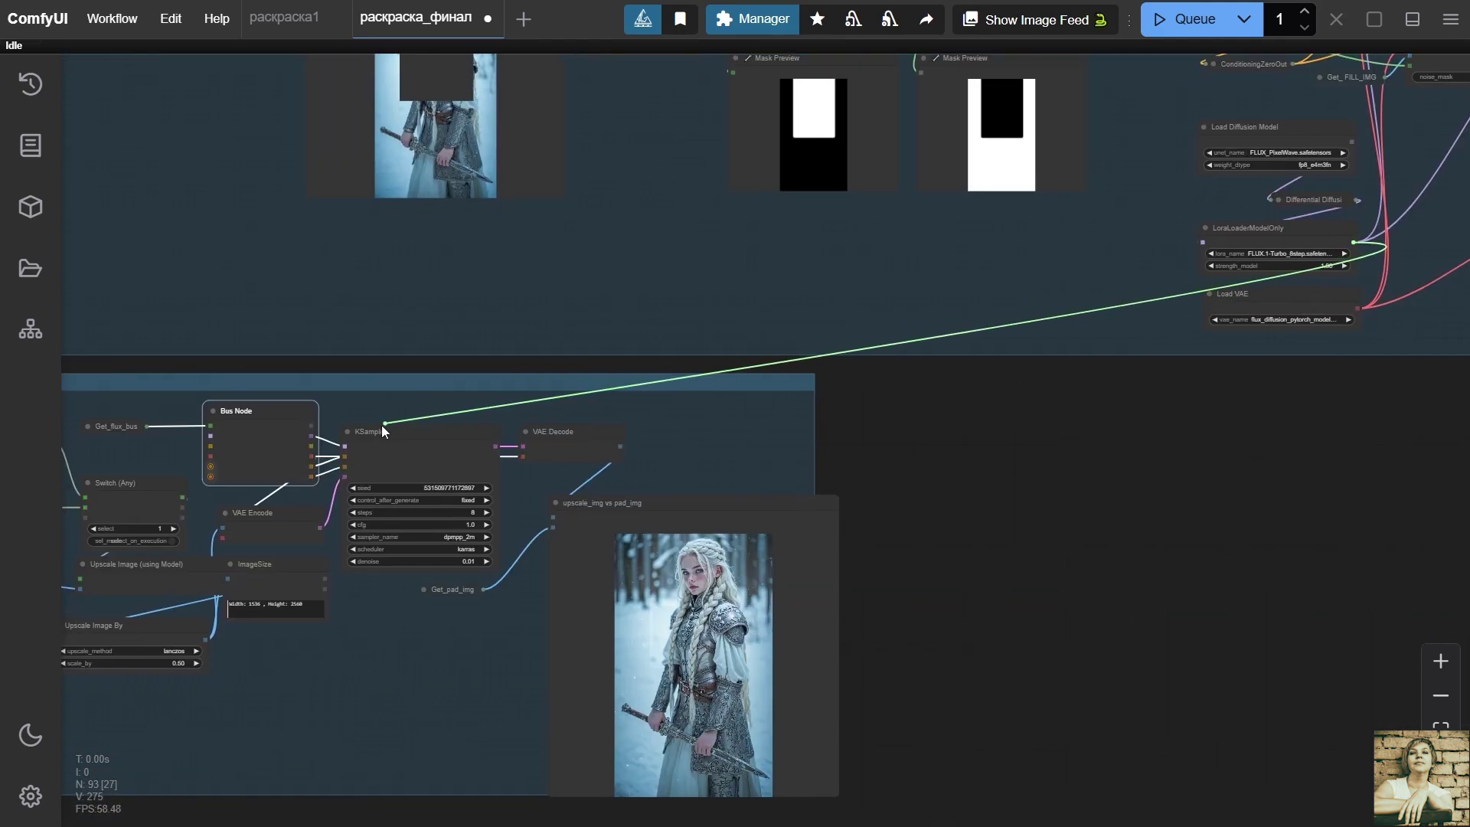
drag(383, 438, 345, 463)
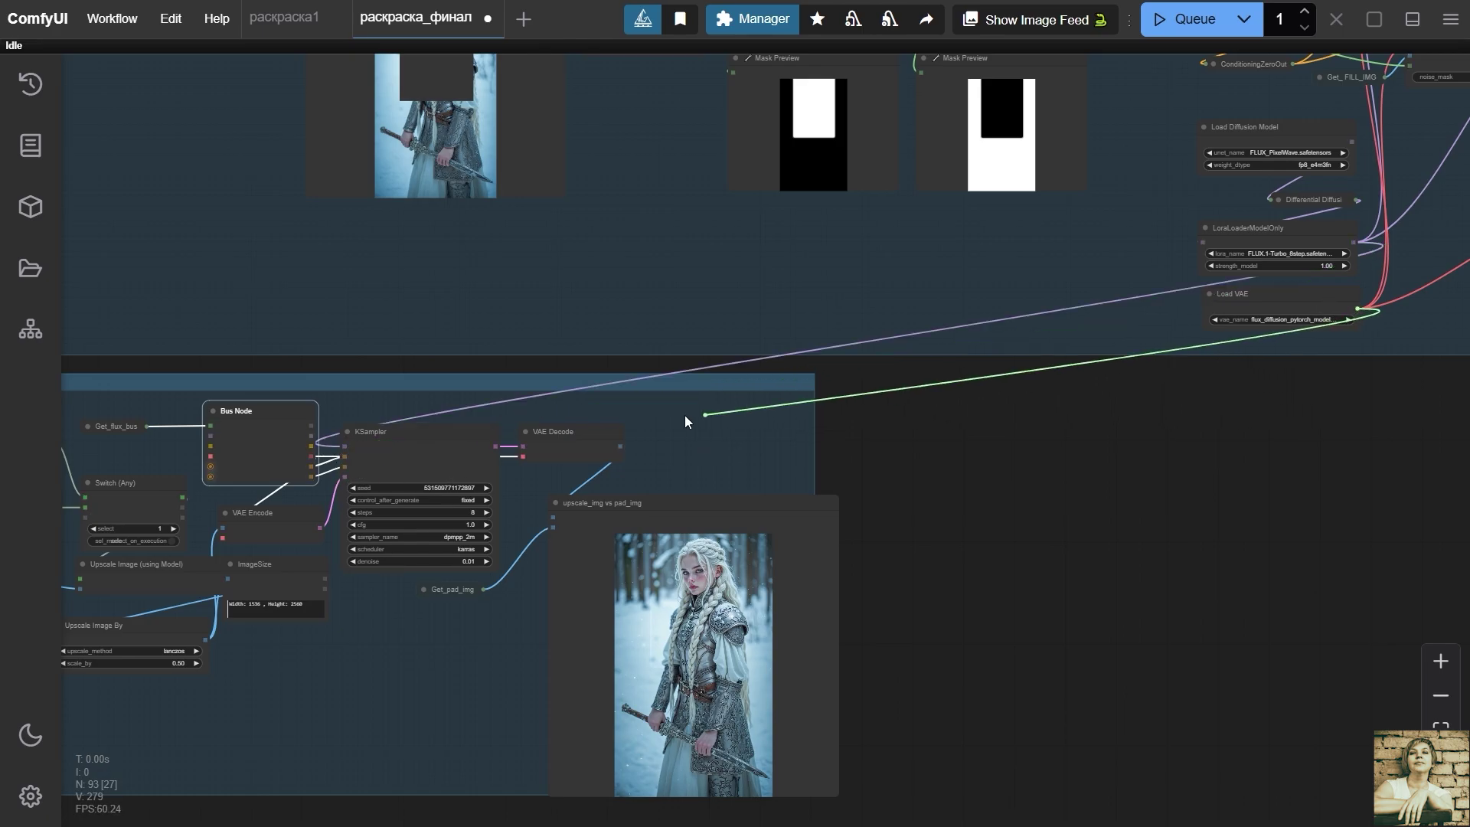
drag(687, 421, 223, 537)
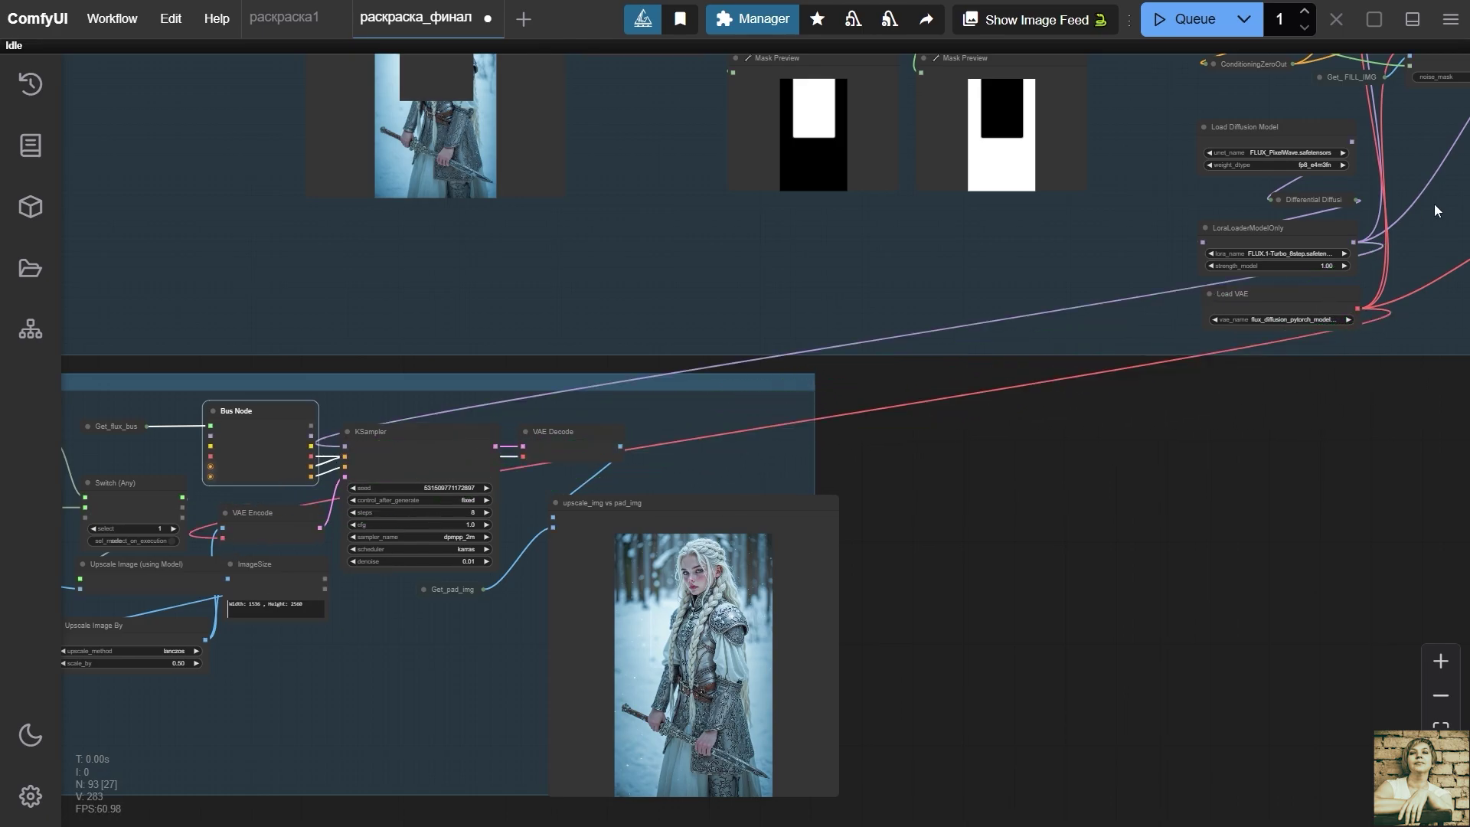
Examine the PixelWave group's Bus Node, its model, clip, vae, positive and negative inputs, and its bus output to Set_flux_bus
drag(1435, 204, 1354, 316)
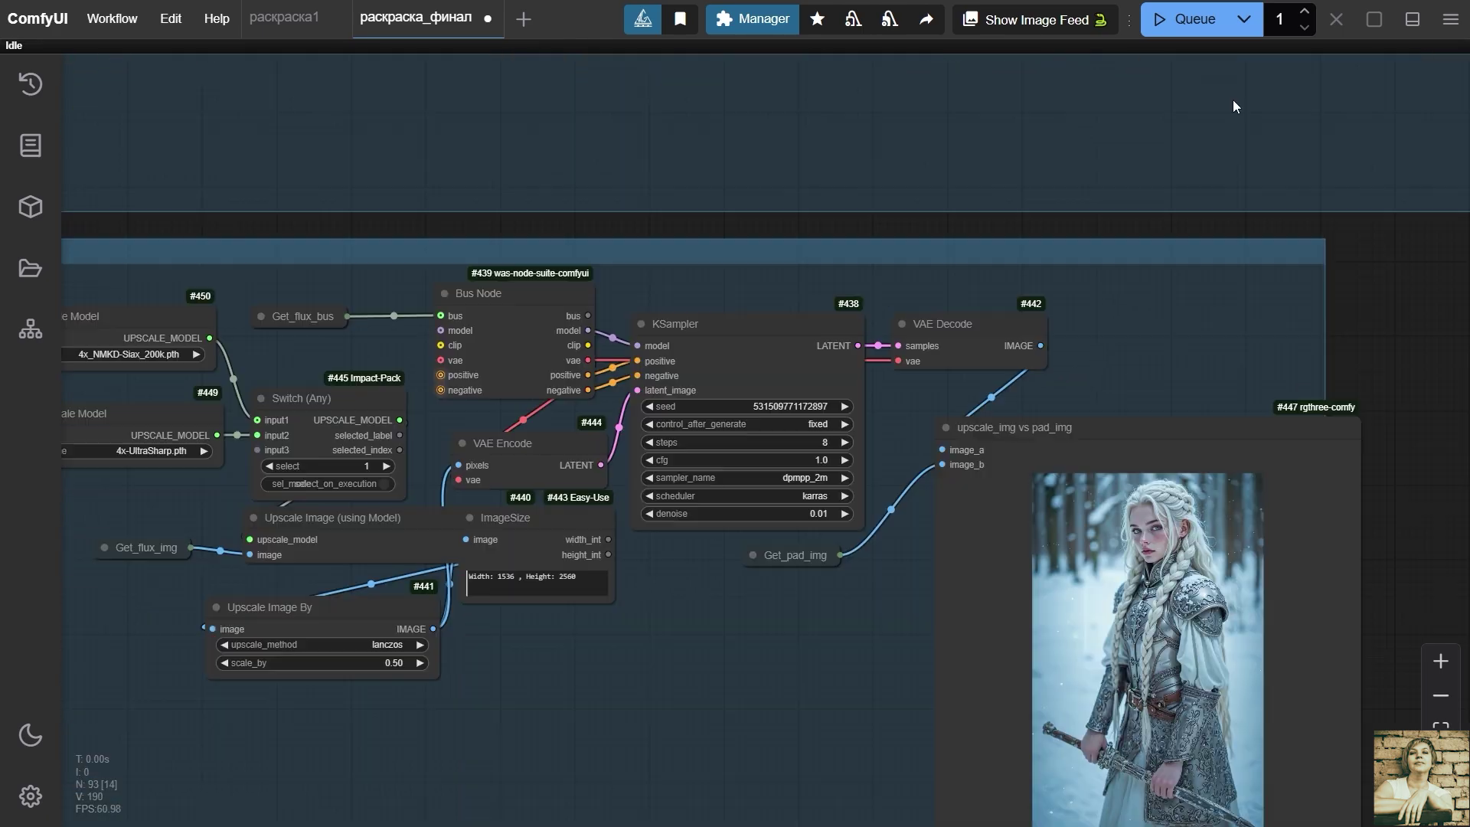
drag(1233, 99, 750, 552)
drag(1349, 206, 562, 438)
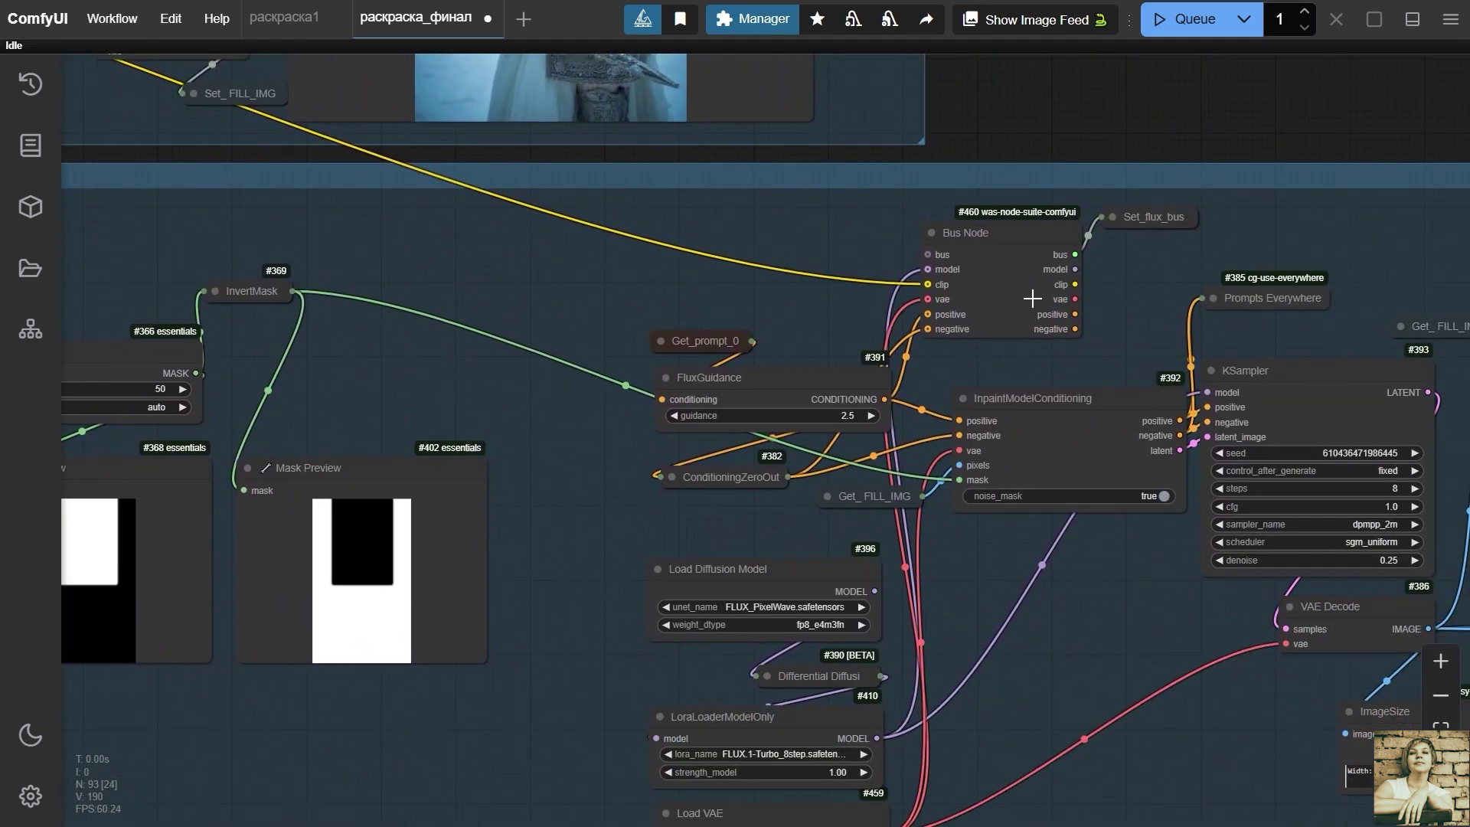
click(1014, 273)
key(period)
drag(1103, 401, 1027, 357)
scroll(850, 450, down, 5)
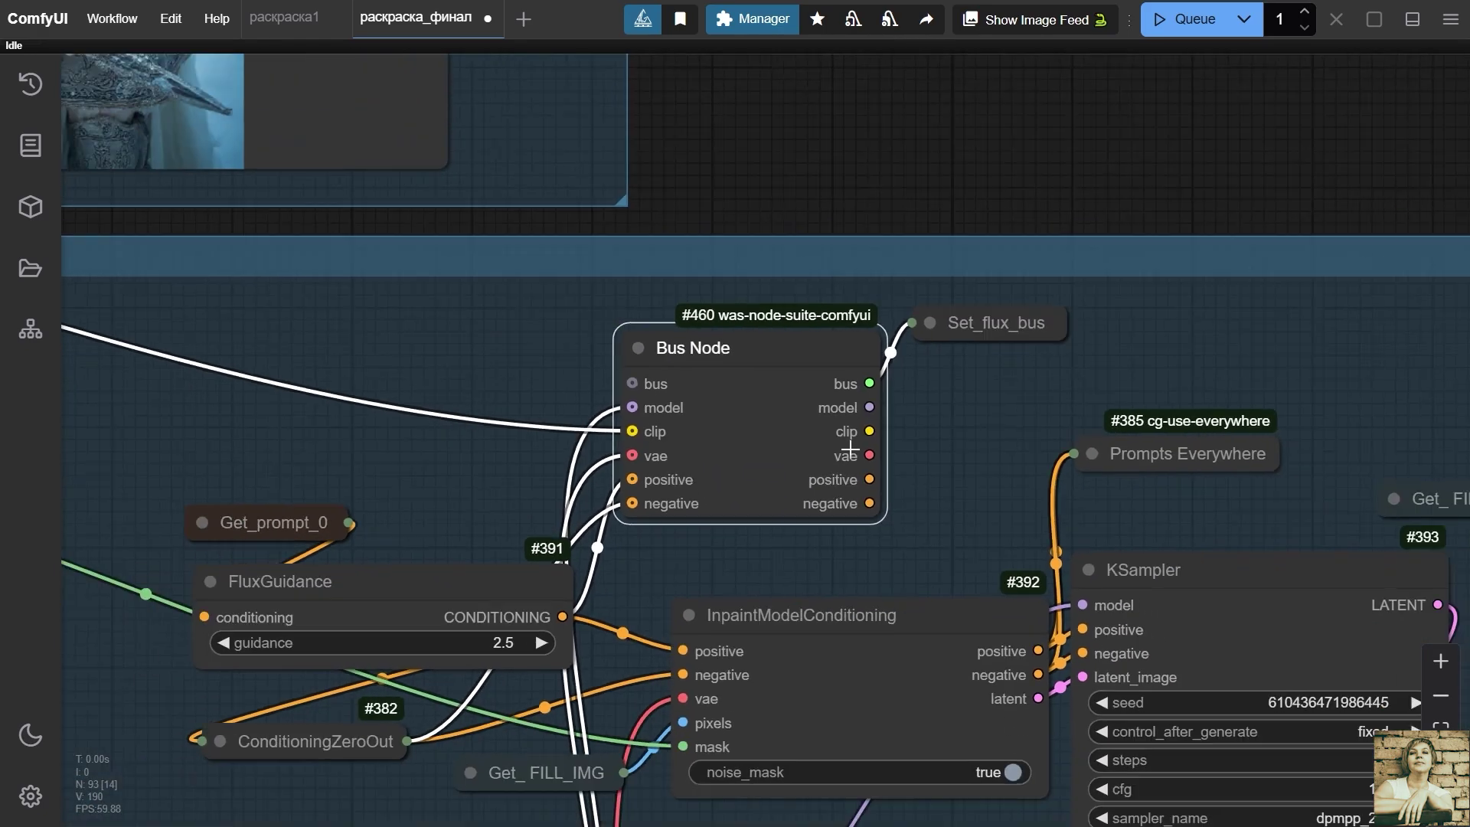
drag(928, 510, 877, 423)
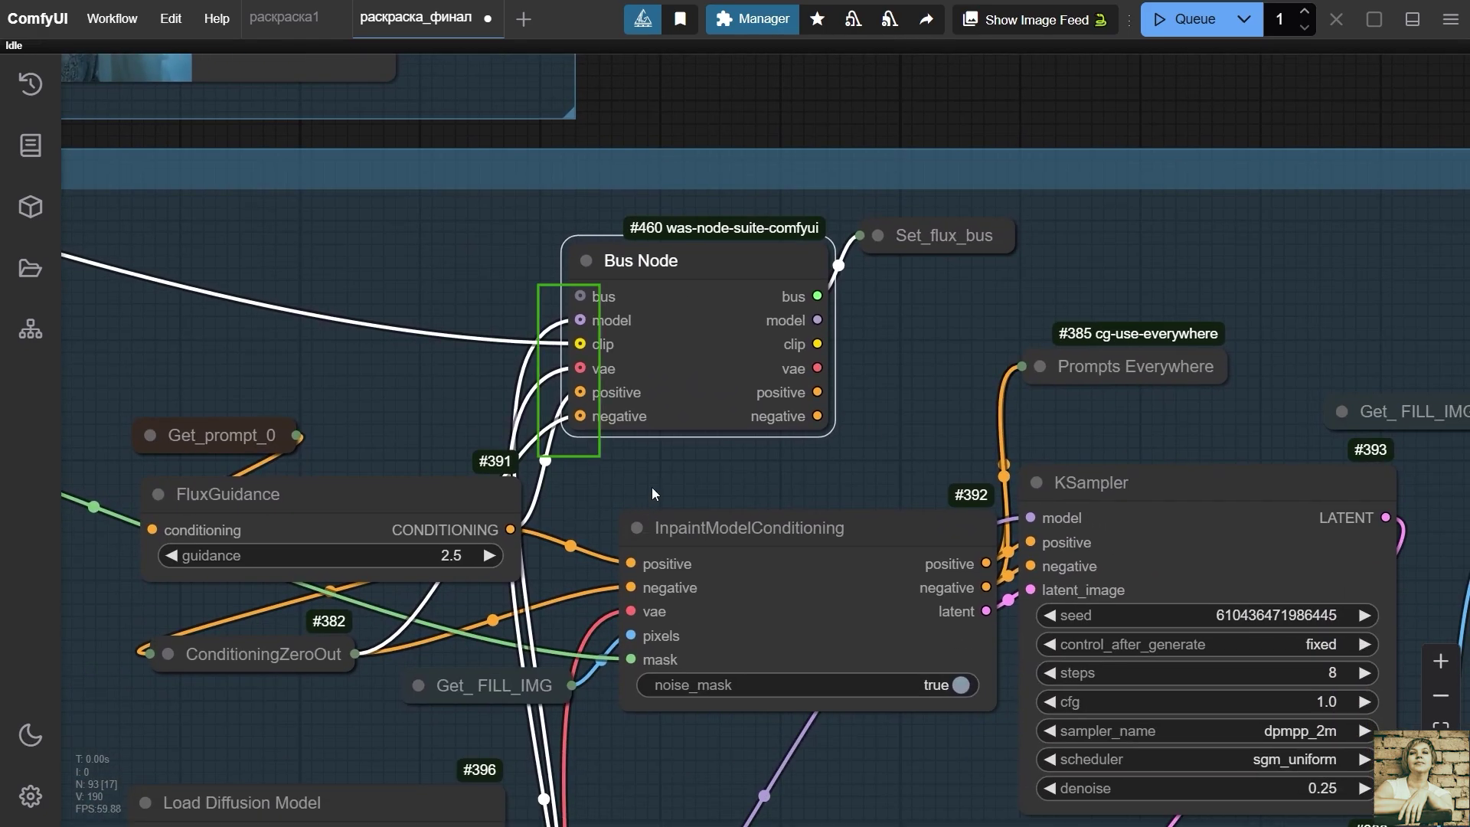
click(880, 236)
click(881, 238)
scroll(882, 339, down, 8)
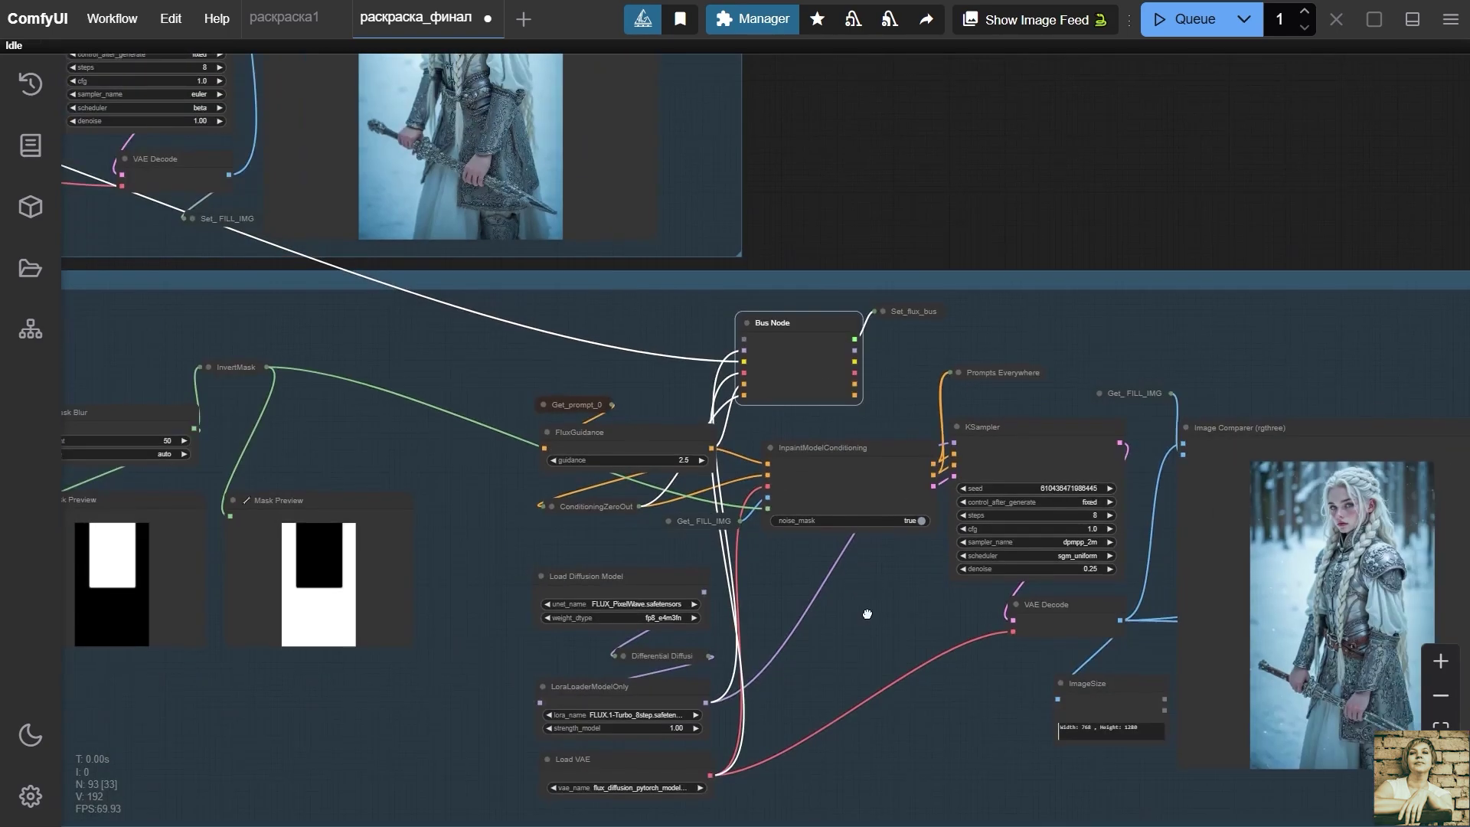
Trace the bus from Get_flux_bus into the Upscale group's Bus Node and on to the KSampler, VAE Encode and VAE Decode
scroll(863, 683, up, 15)
scroll(863, 682, down, 3)
scroll(135, 246, up, 3)
click(134, 246)
click(135, 246)
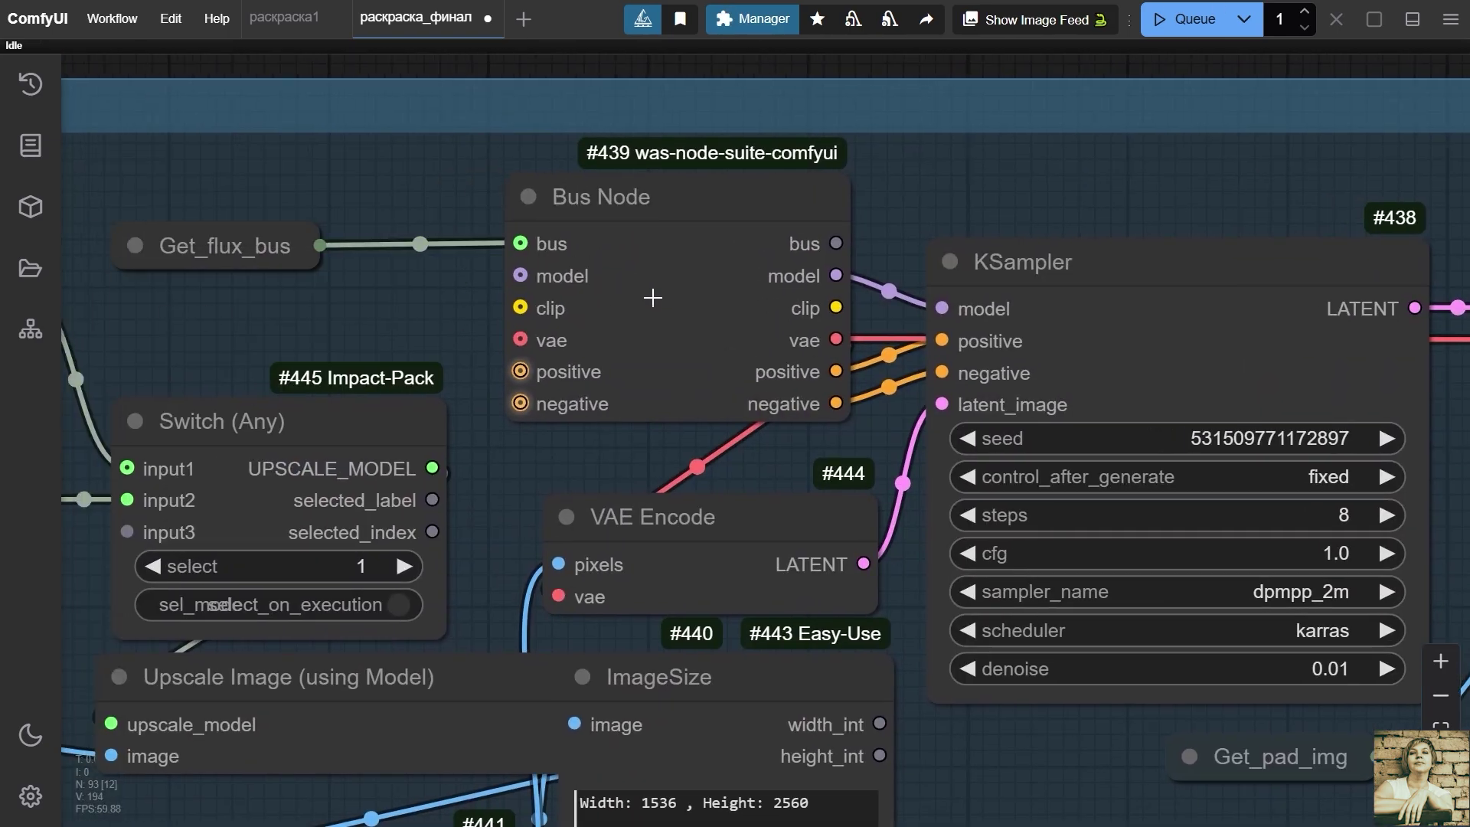
click(747, 200)
drag(907, 230, 723, 253)
scroll(766, 351, down, 3)
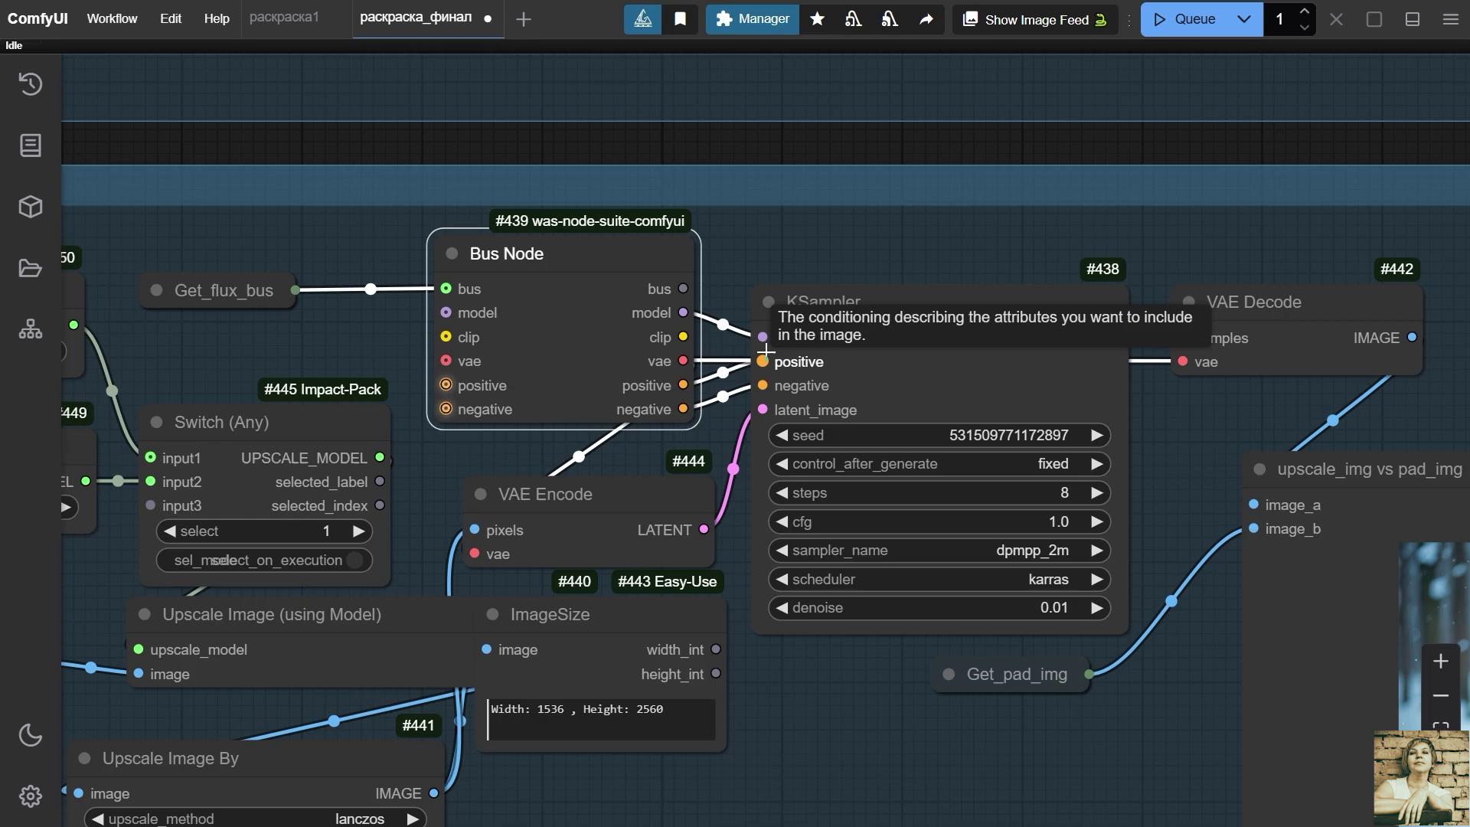